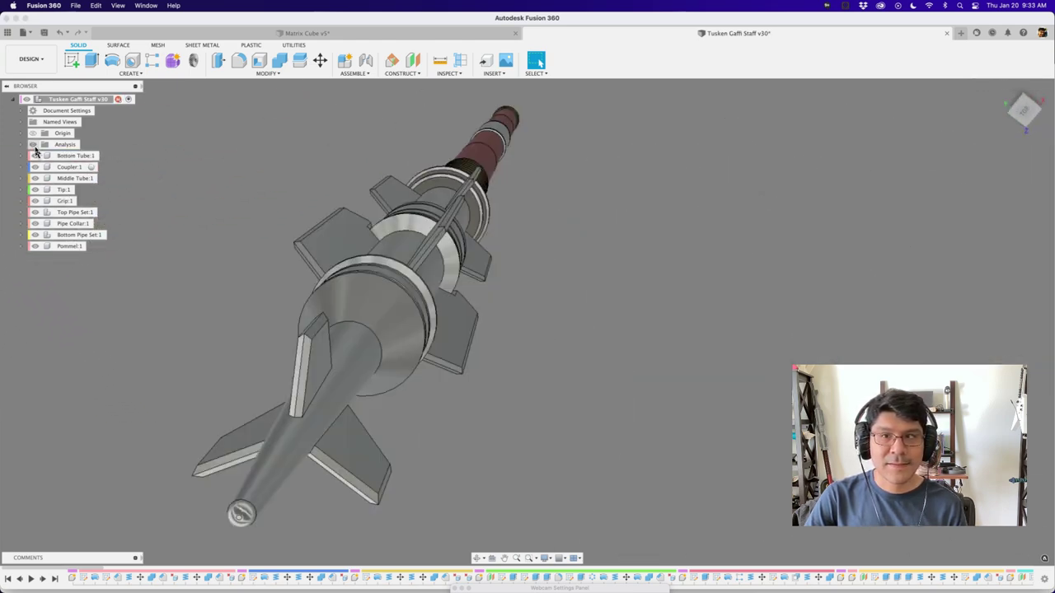
# Turn on the Section1 analysis and examine the threaded joints at both ends of the staff's grip.
pyautogui.click(21, 145)
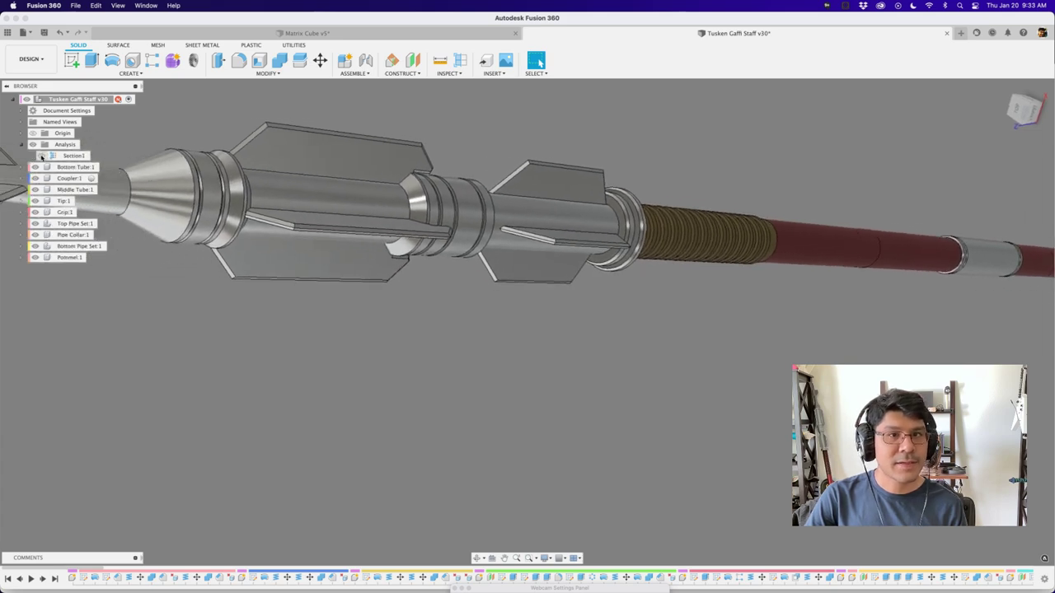
pyautogui.click(42, 156)
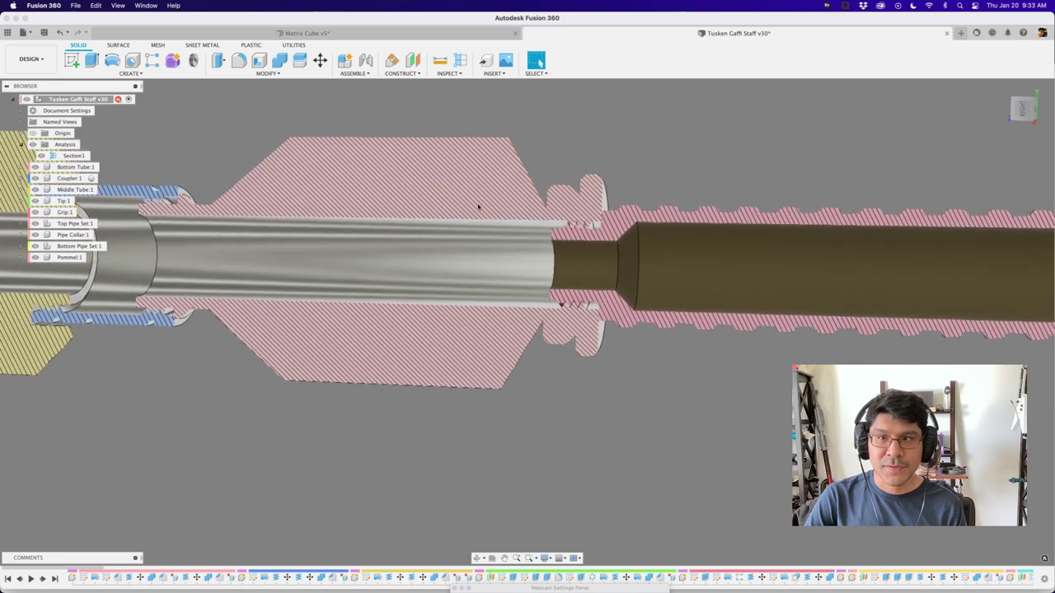
pyautogui.scroll(5, 609, 214)
pyautogui.scroll(-3, 561, 239)
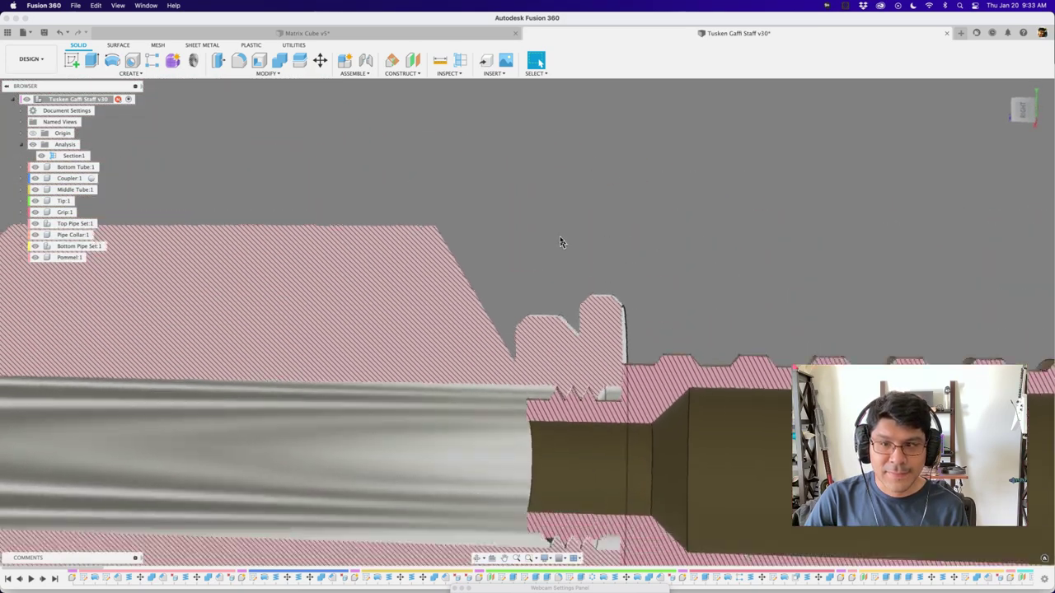
pyautogui.scroll(-1, 560, 241)
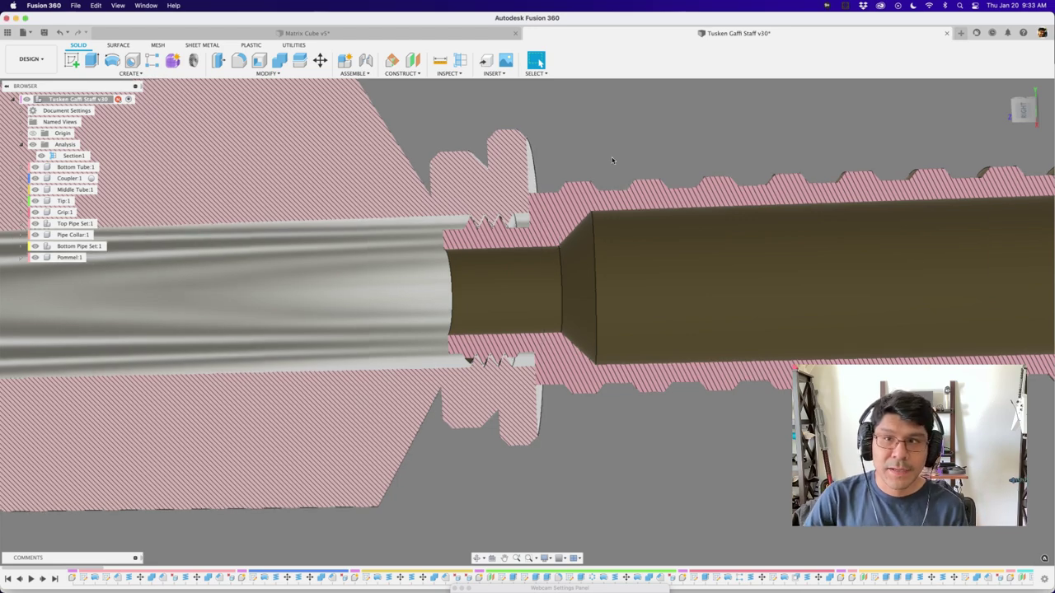
pyautogui.hscroll(10, 612, 160)
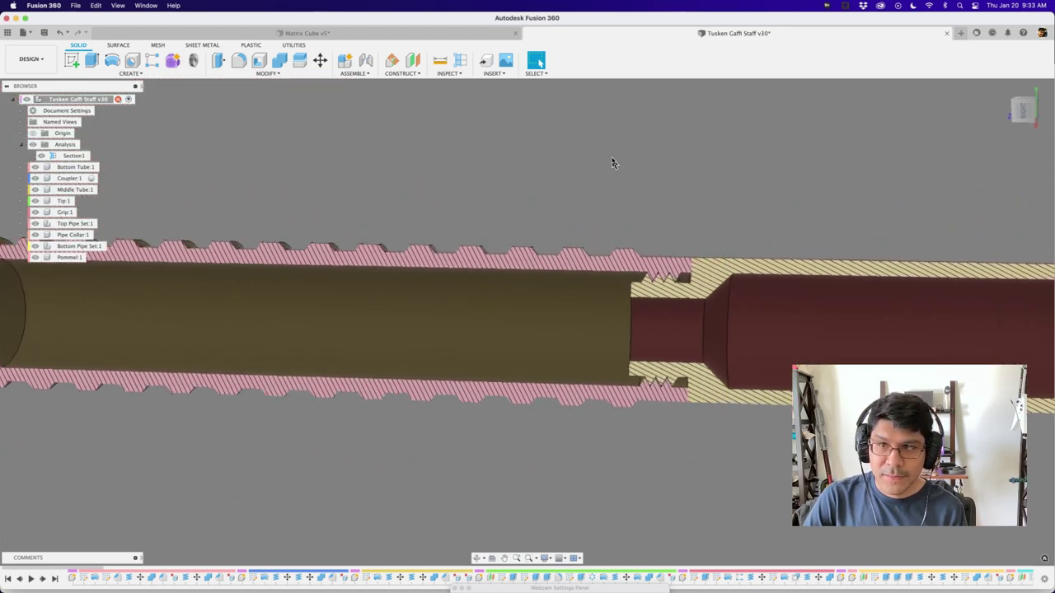
pyautogui.hscroll(4, 613, 162)
pyautogui.scroll(1, 612, 162)
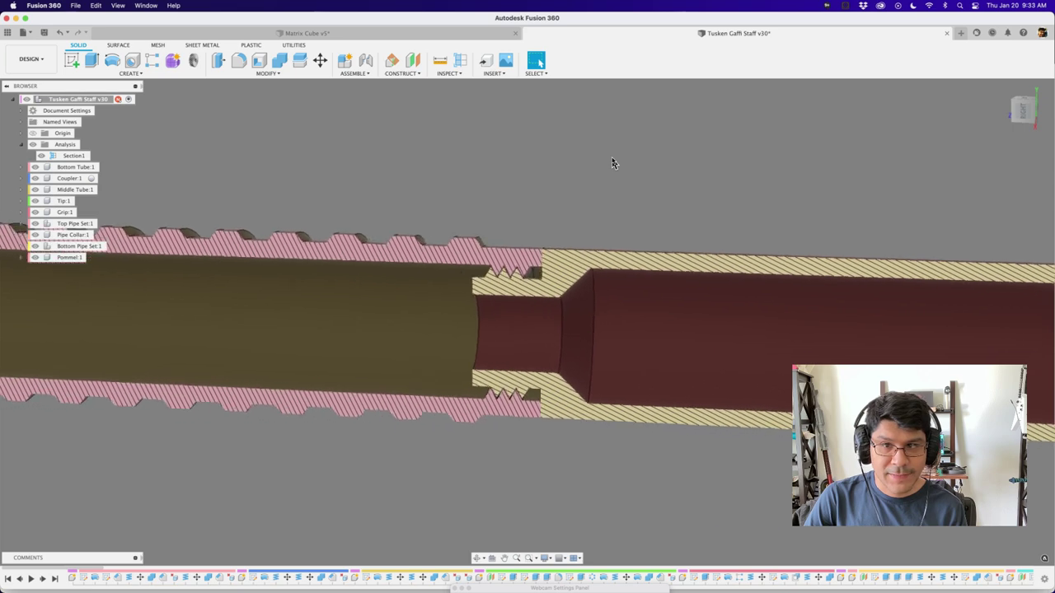
# Examine the sectioned staff along its whole length from several angles, from the finned tip to the pommel.
pyautogui.scroll(-6, 612, 163)
pyautogui.keyDown('shift'); pyautogui.hscroll(-4, 613, 163); pyautogui.keyUp('shift')
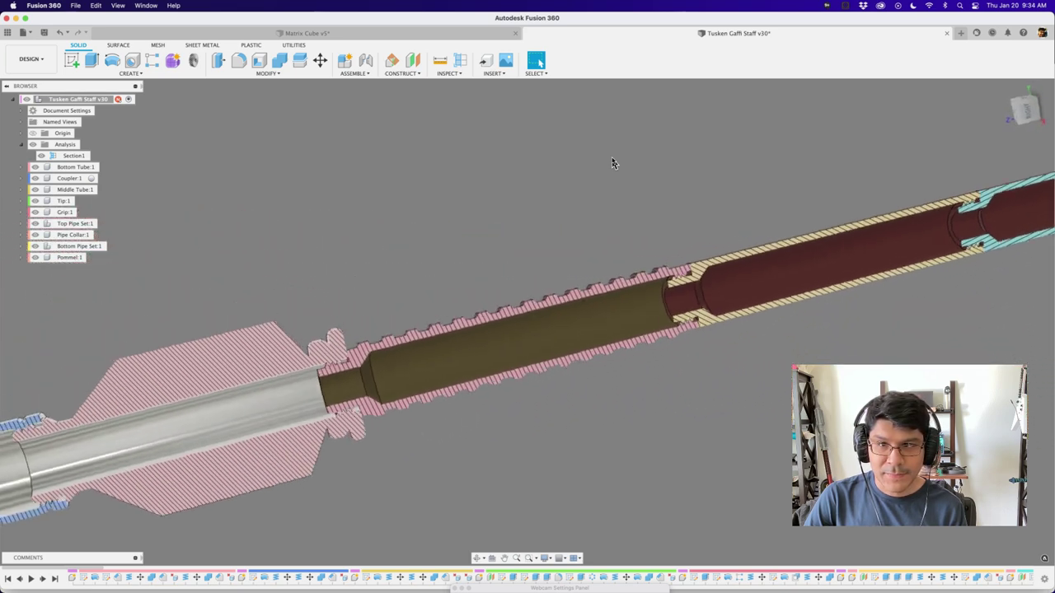
pyautogui.keyDown('shift'); pyautogui.hscroll(-3, 613, 164); pyautogui.keyUp('shift')
pyautogui.scroll(-4, 612, 163)
pyautogui.keyDown('shift'); pyautogui.hscroll(-8, 612, 163); pyautogui.keyUp('shift')
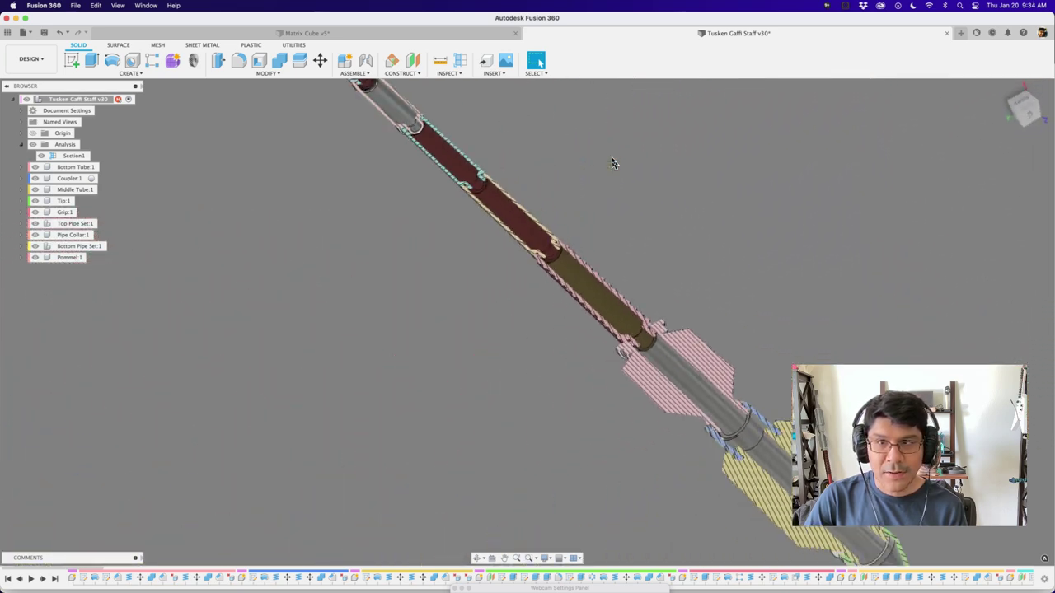
pyautogui.keyDown('shift'); pyautogui.hscroll(10, 612, 162); pyautogui.keyUp('shift')
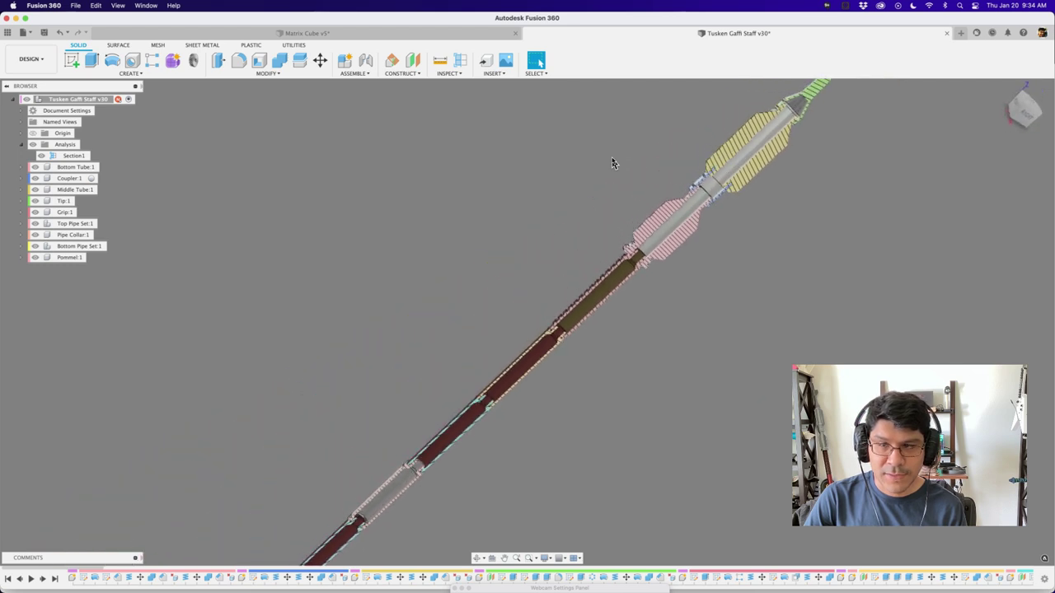
pyautogui.keyDown('shift'); pyautogui.hscroll(10, 612, 162); pyautogui.keyUp('shift')
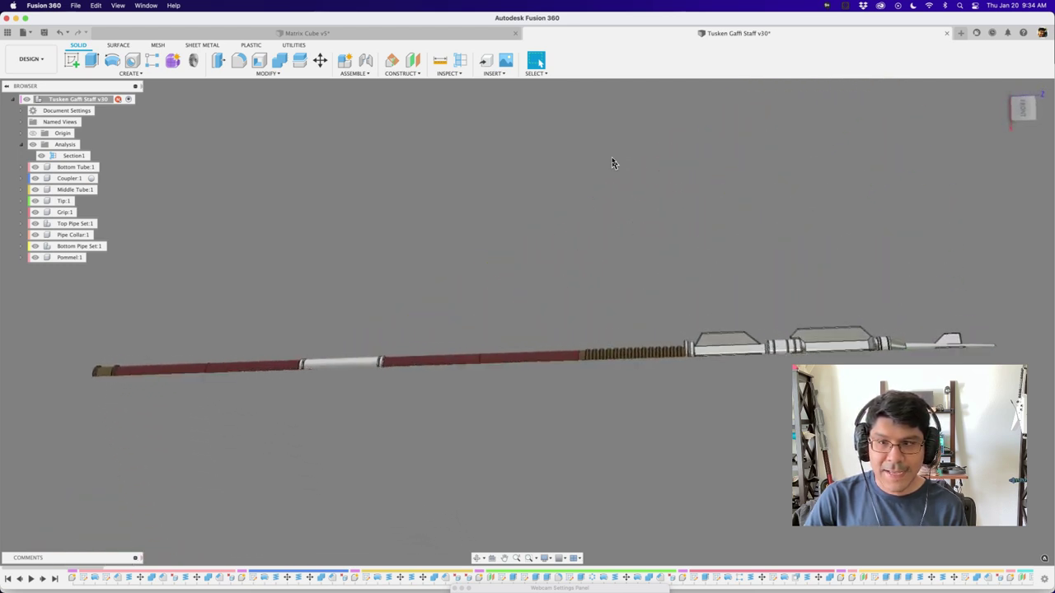
pyautogui.keyDown('shift'); pyautogui.hscroll(2, 612, 163); pyautogui.keyUp('shift')
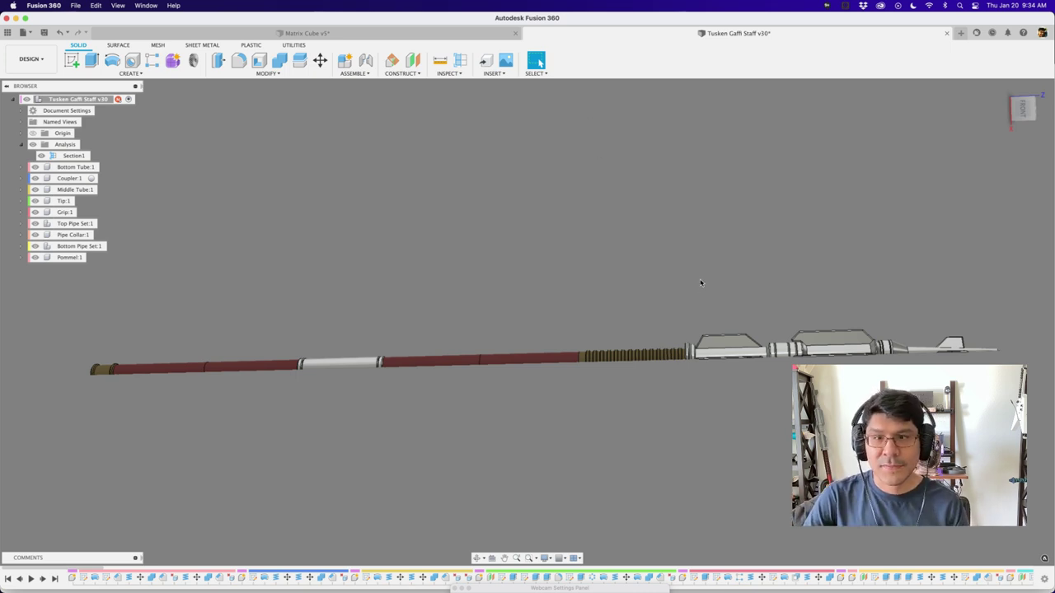
pyautogui.keyDown('shift'); pyautogui.scroll(-10, 700, 283); pyautogui.keyUp('shift')
pyautogui.scroll(3, 674, 277)
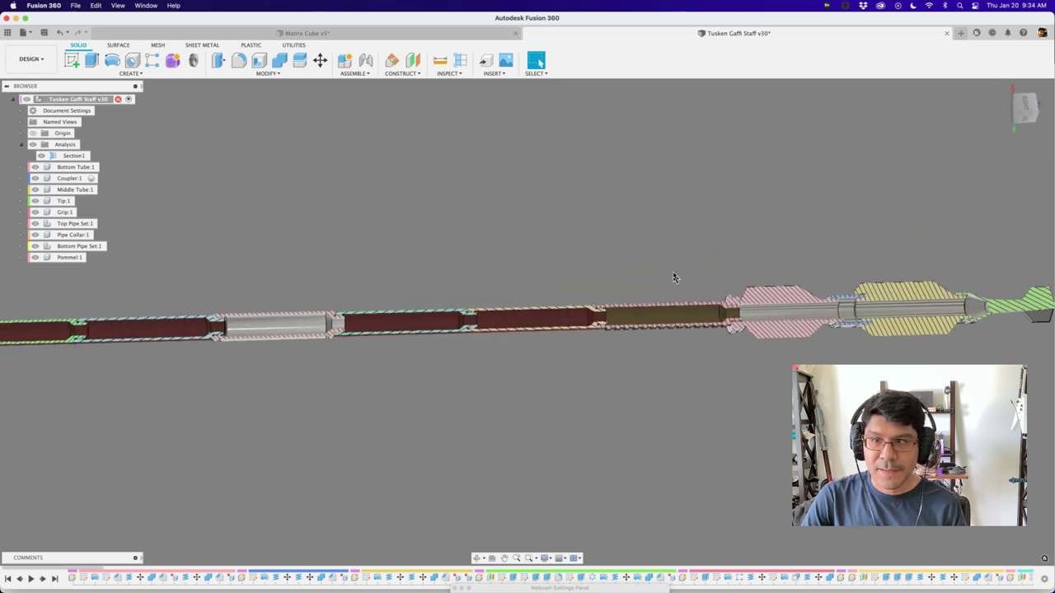
pyautogui.keyDown('shift'); pyautogui.hscroll(5, 674, 276); pyautogui.keyUp('shift')
# Switch to Chrome and look through the overview page of the Tusken Chief Staff guide.
pyautogui.press('super+Tab')
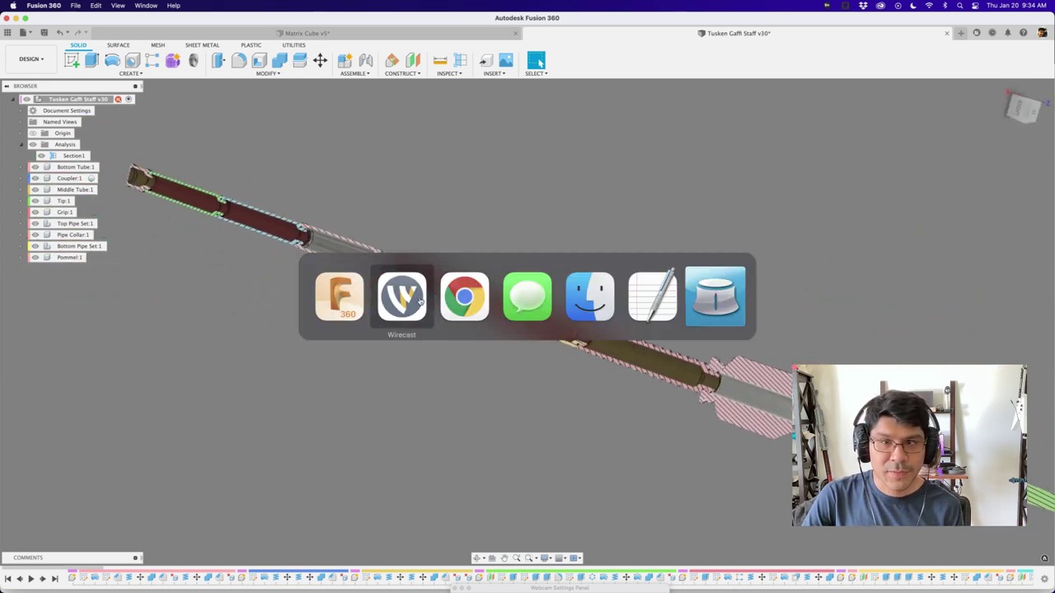
pyautogui.click(455, 302)
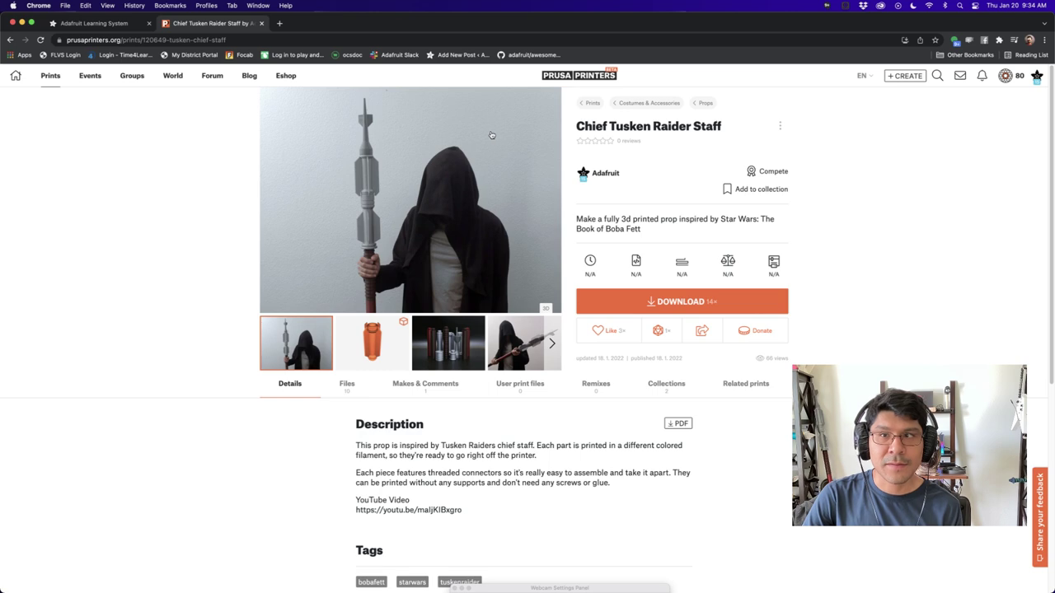
pyautogui.click(126, 23)
pyautogui.scroll(-10, 384, 265)
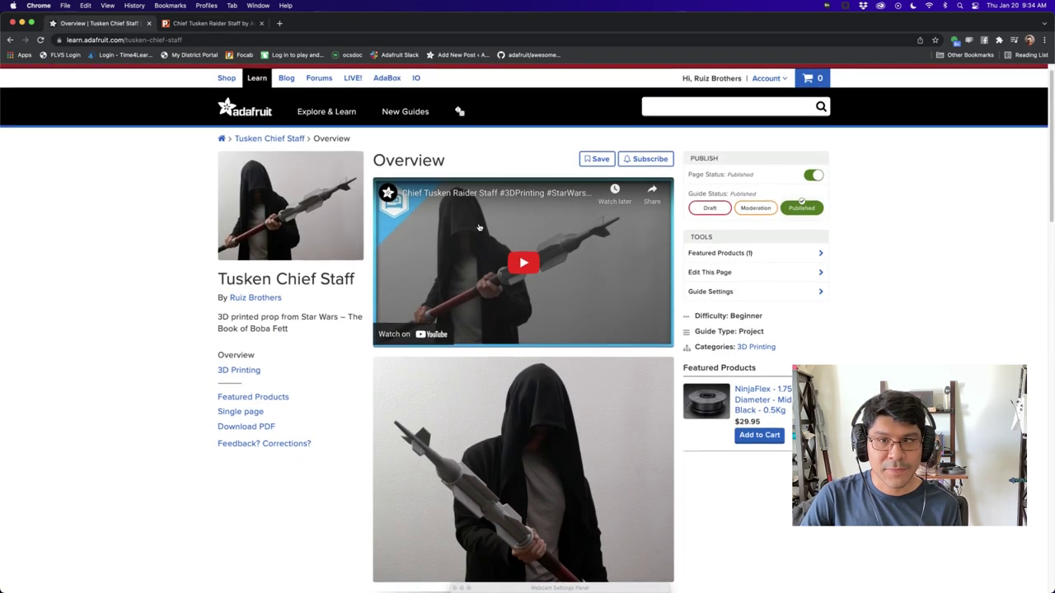
pyautogui.scroll(-3, 443, 270)
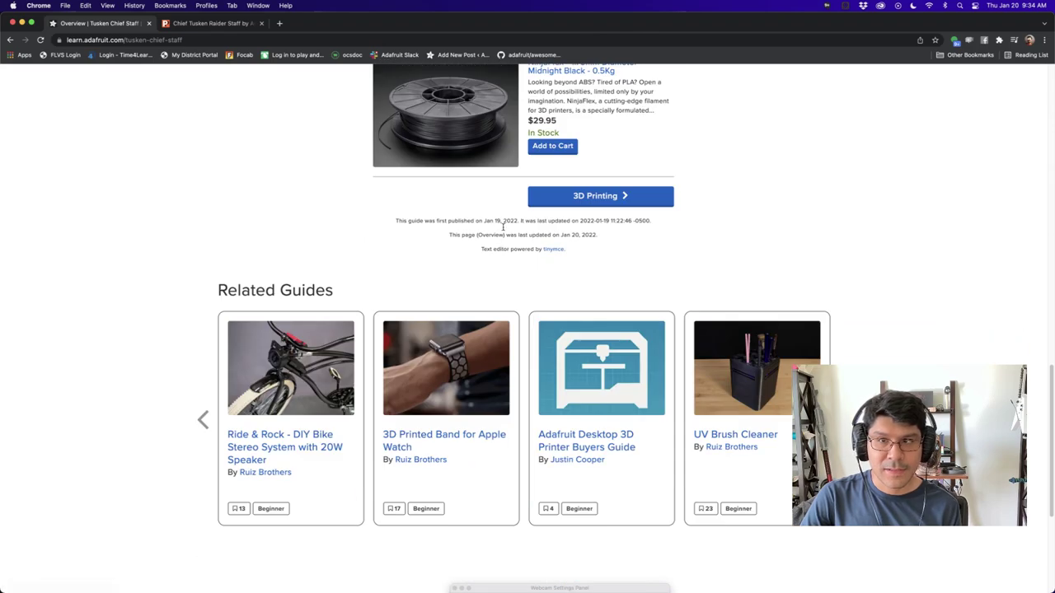
pyautogui.scroll(15, 247, 371)
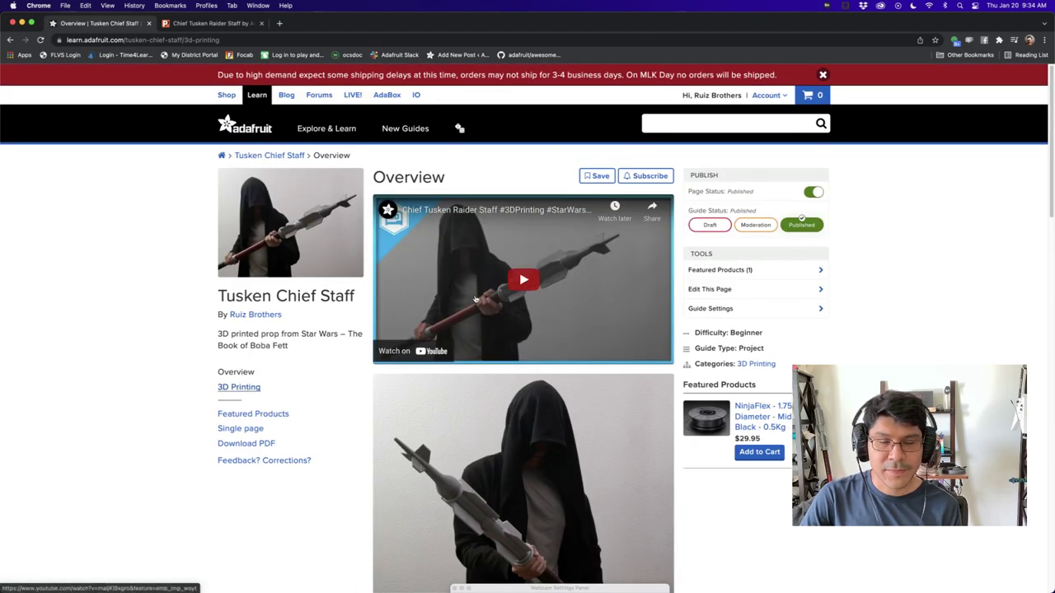
# Read the guide's 3D Printing page, covering the parts list, slicing settings, build volume and part colours.
pyautogui.scroll(-3, 606, 321)
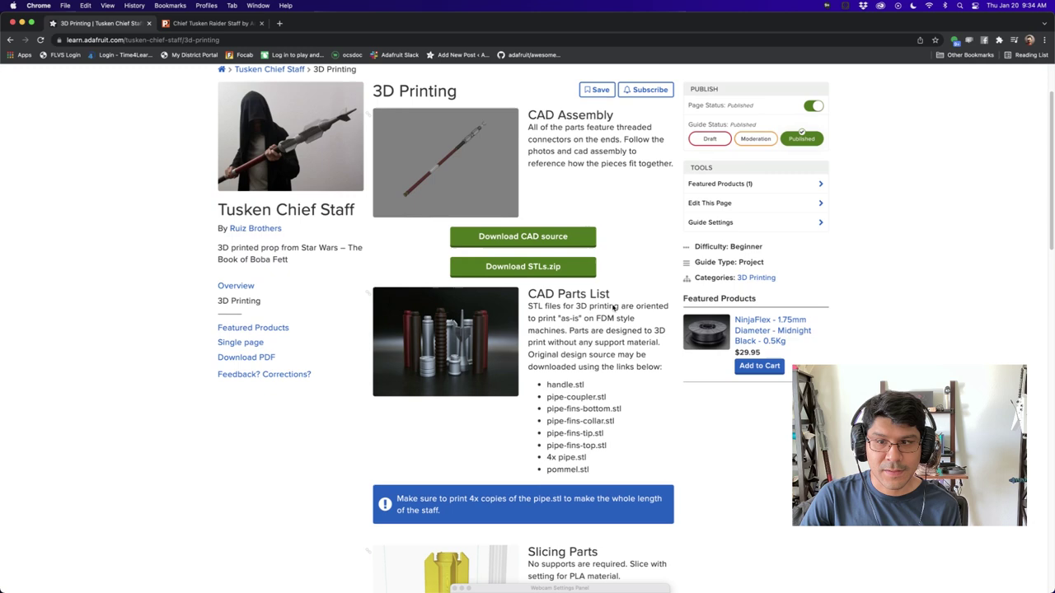
pyautogui.scroll(-5, 513, 331)
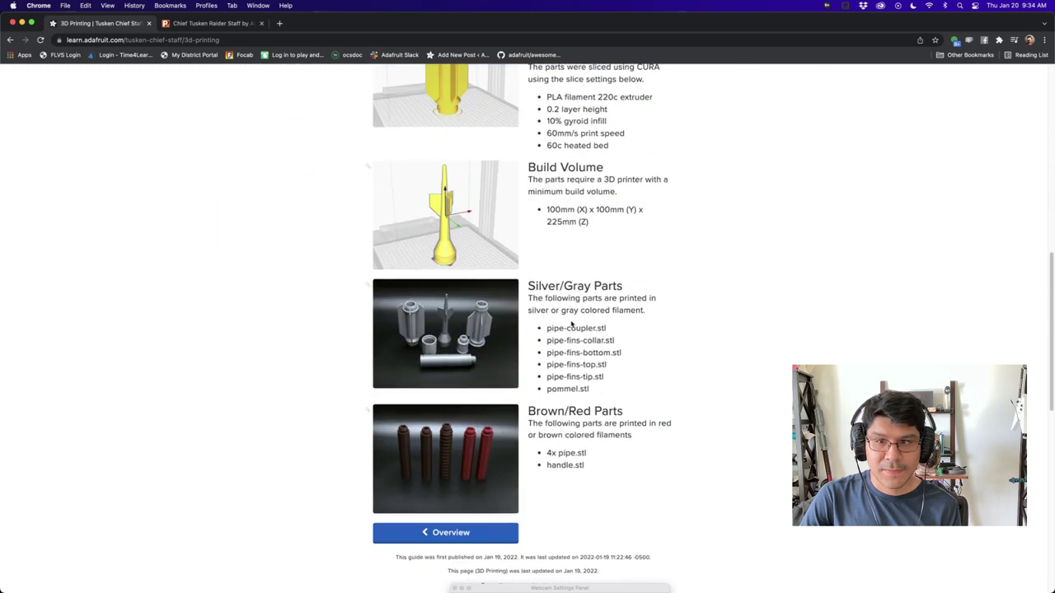
pyautogui.scroll(3, 548, 234)
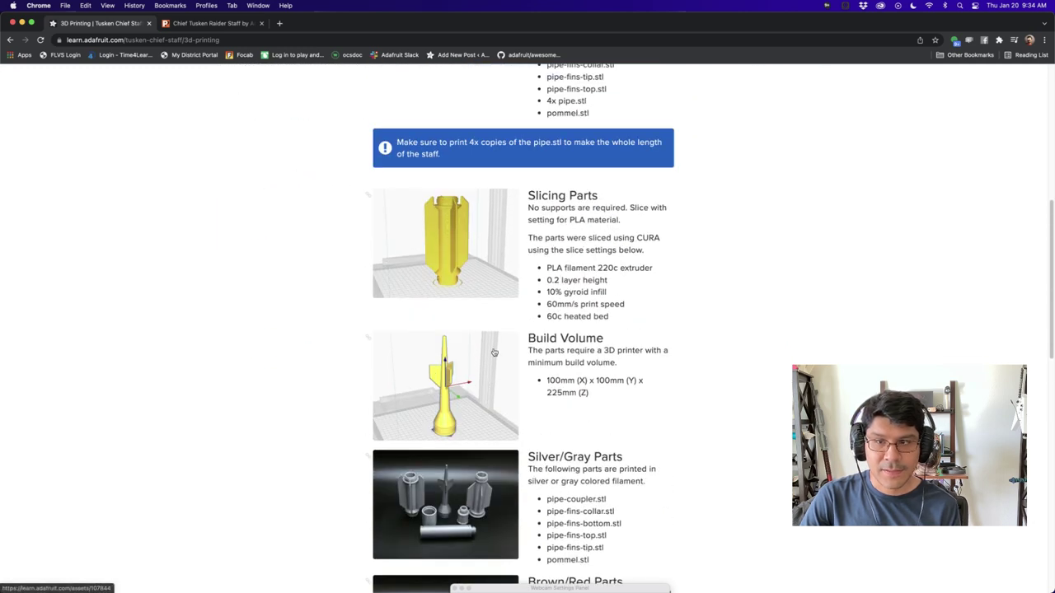
pyautogui.scroll(-4, 476, 365)
pyautogui.scroll(10, 477, 329)
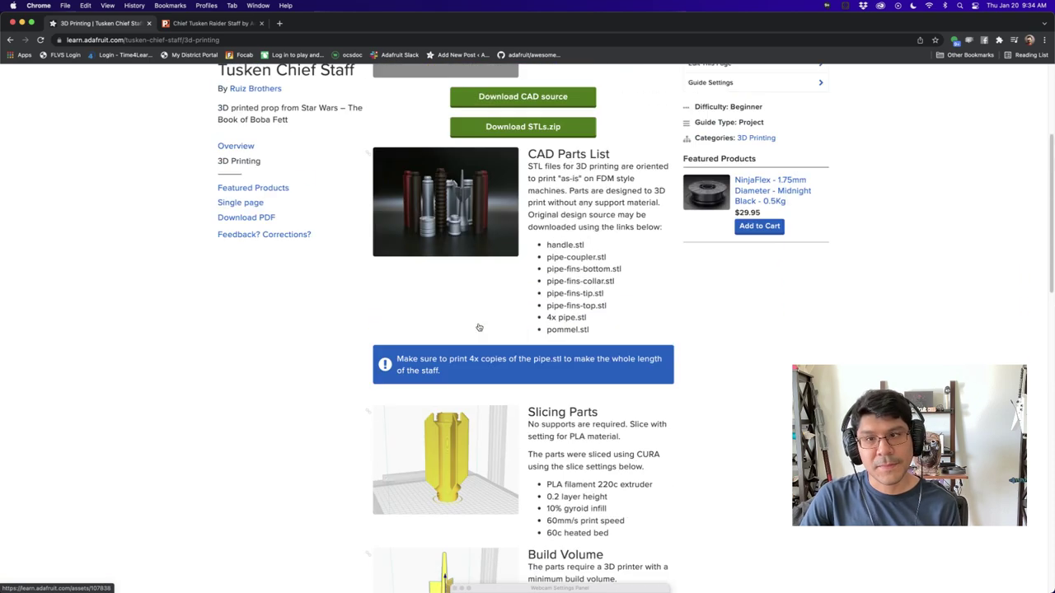
# Switch back to Fusion 360 and create a component named Tube in a new design.
pyautogui.press('super+Tab')
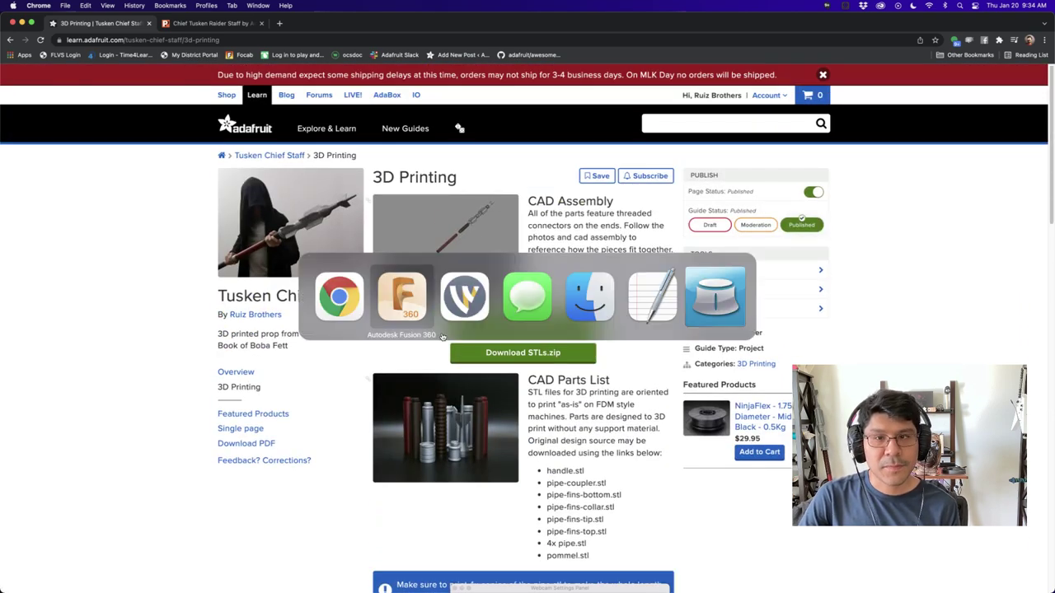
pyautogui.click(389, 304)
pyautogui.click(959, 32)
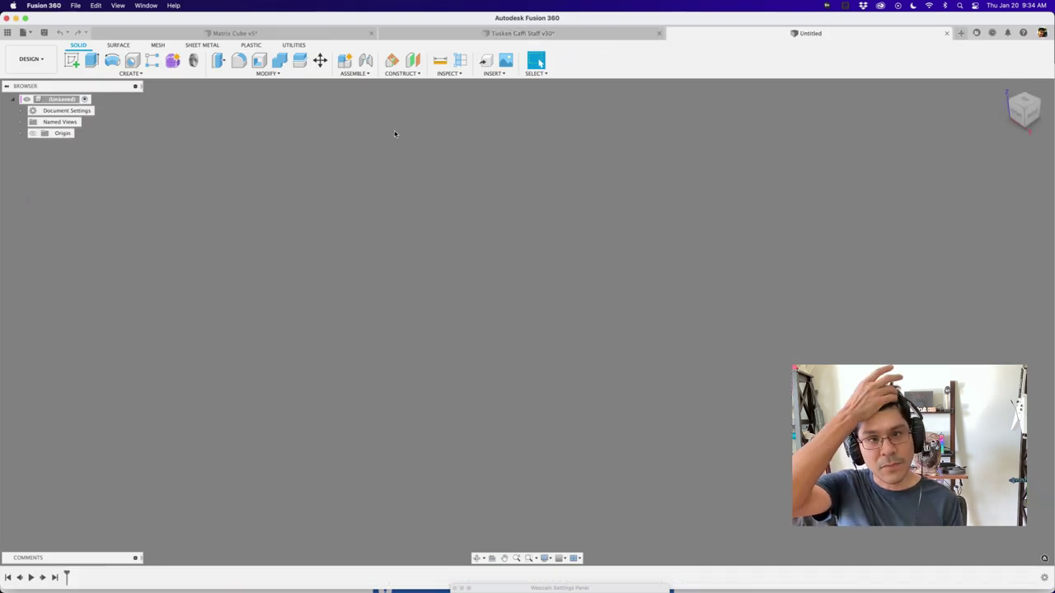
pyautogui.click(345, 61)
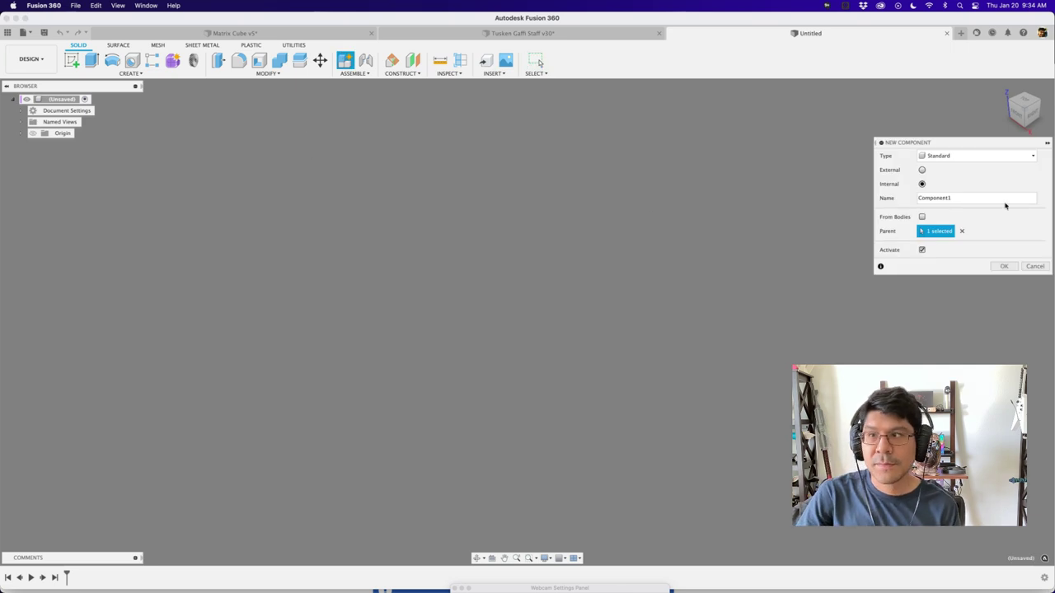
pyautogui.write('Tube')
pyautogui.press('Return')
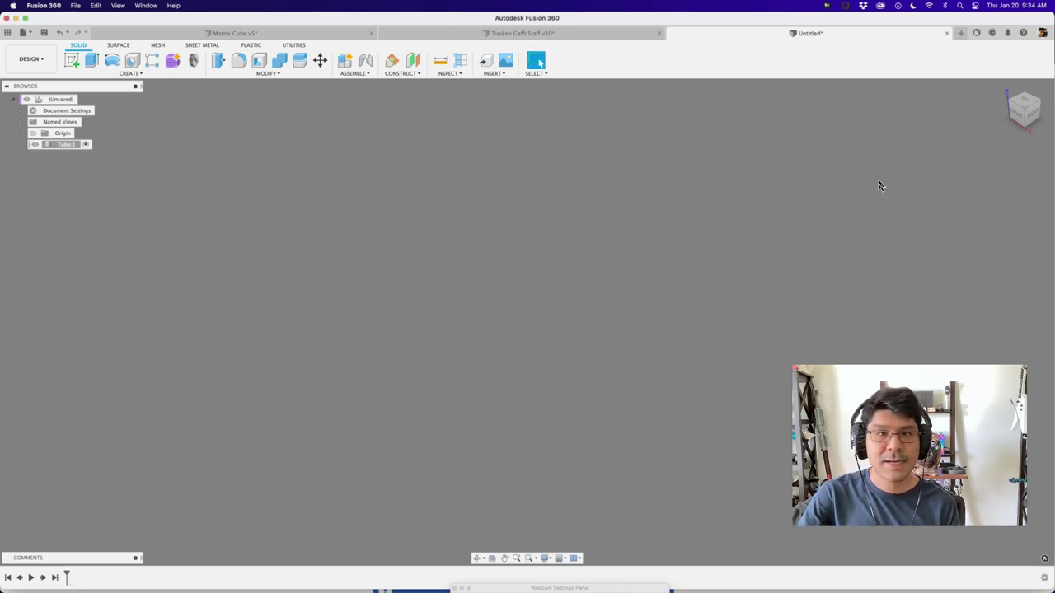
# Start a sketch on the horizontal XY plane and draw a 40 mm diameter circle centred on the origin.
pyautogui.click(71, 69)
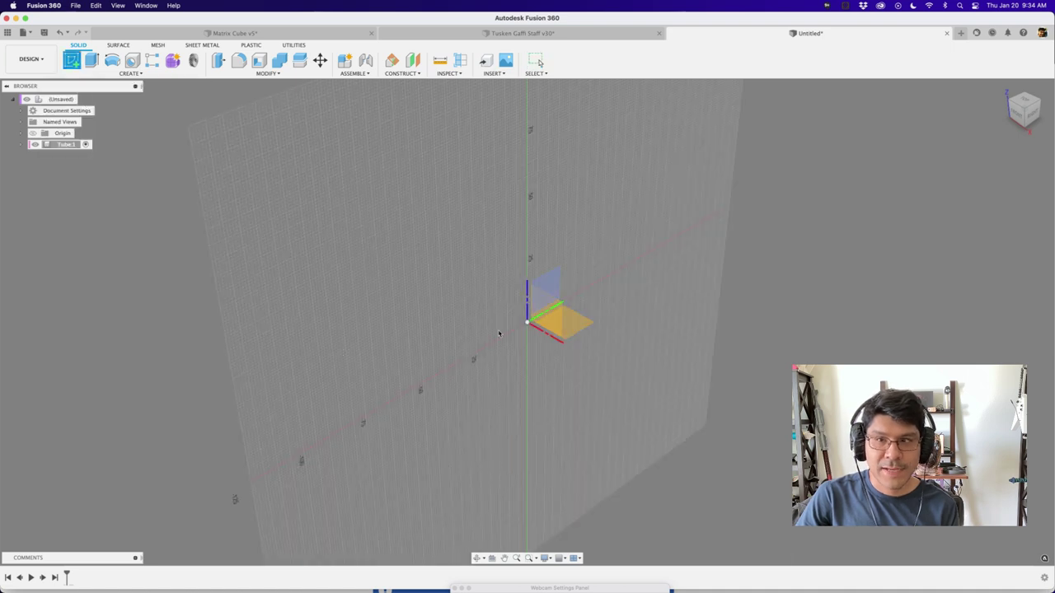
pyautogui.click(576, 328)
pyautogui.press('c')
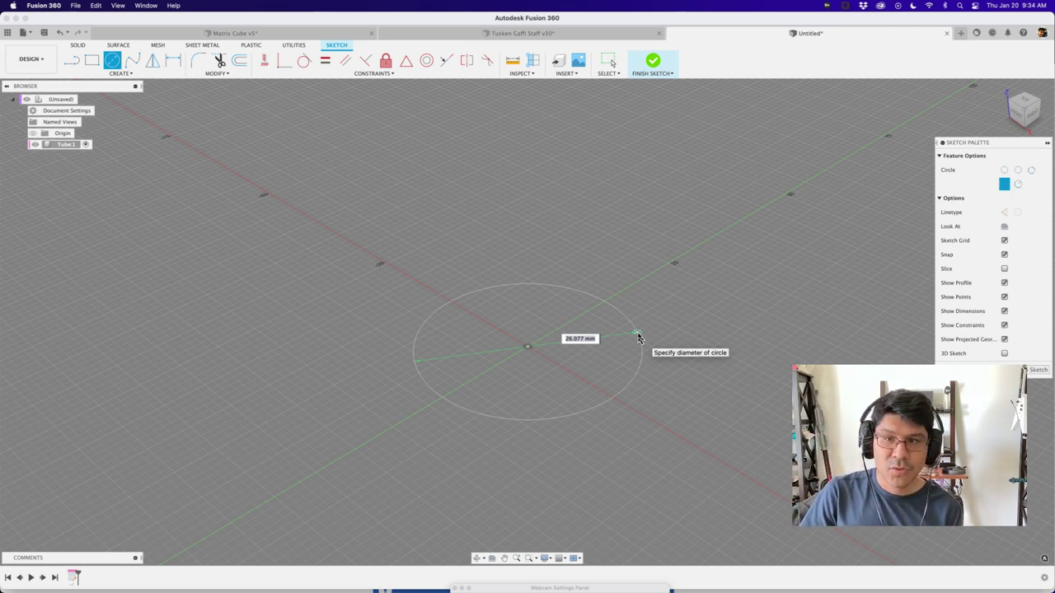
pyautogui.write('40')
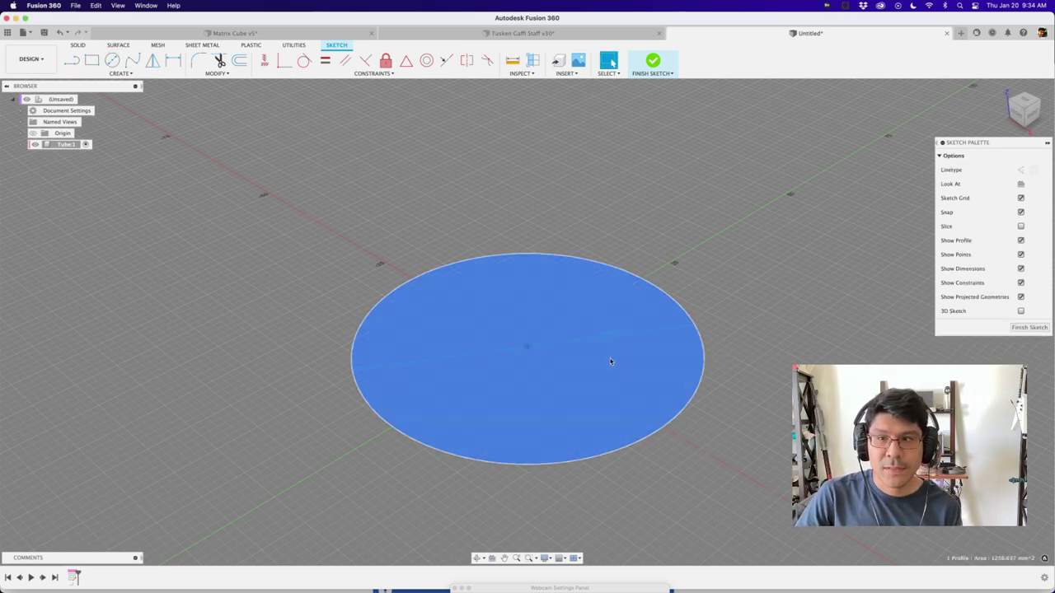
pyautogui.click(611, 361)
# Draw a second, concentric circle about 1.75 mm inside the 40 mm circle.
pyautogui.scroll(-3, 612, 361)
pyautogui.press('c')
pyautogui.scroll(3, 571, 349)
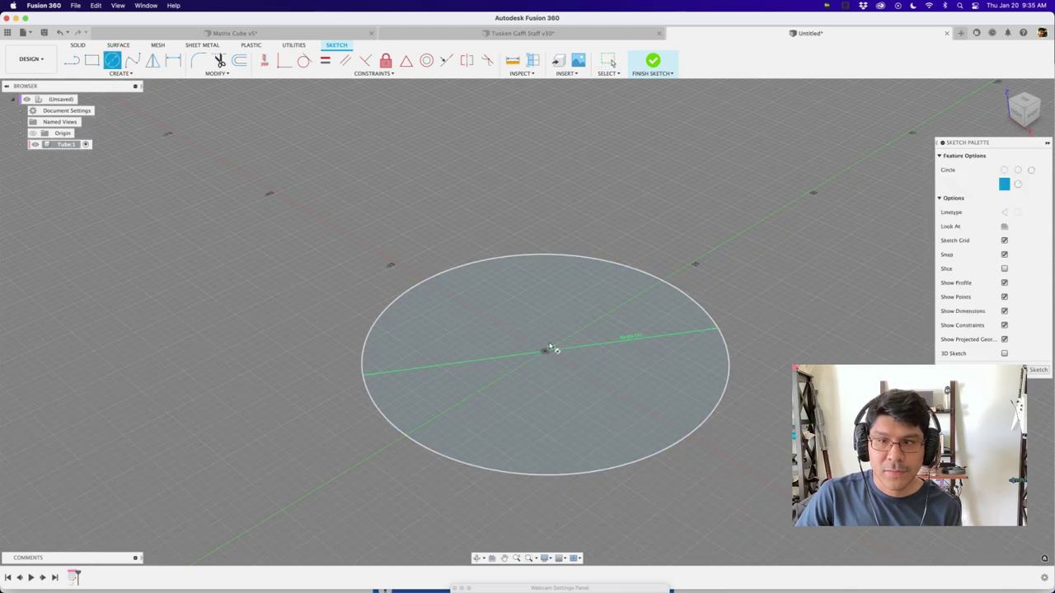
pyautogui.scroll(2, 695, 331)
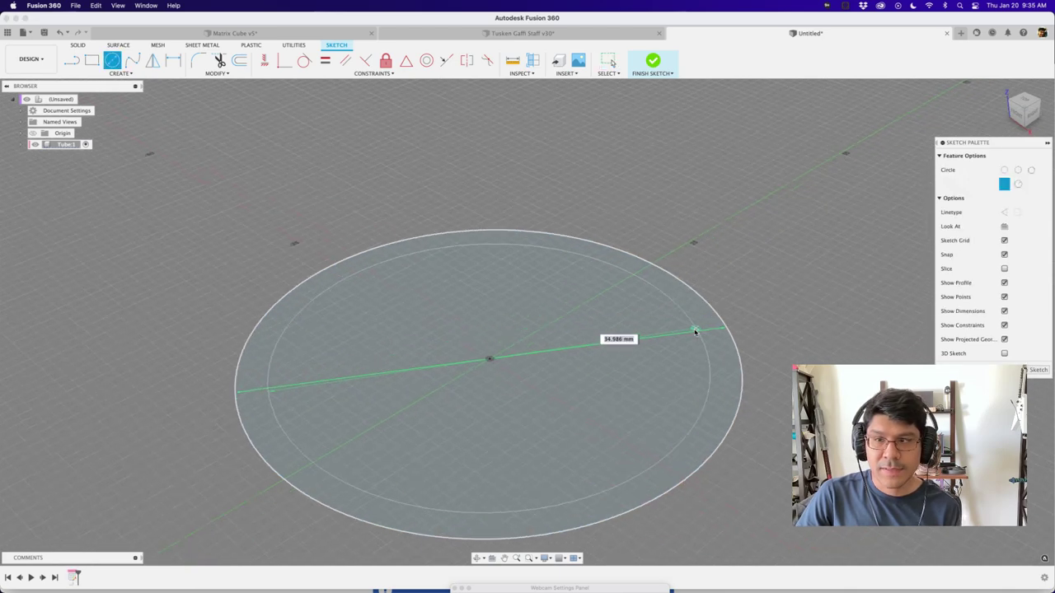
pyautogui.click(720, 382)
pyautogui.press('Escape')
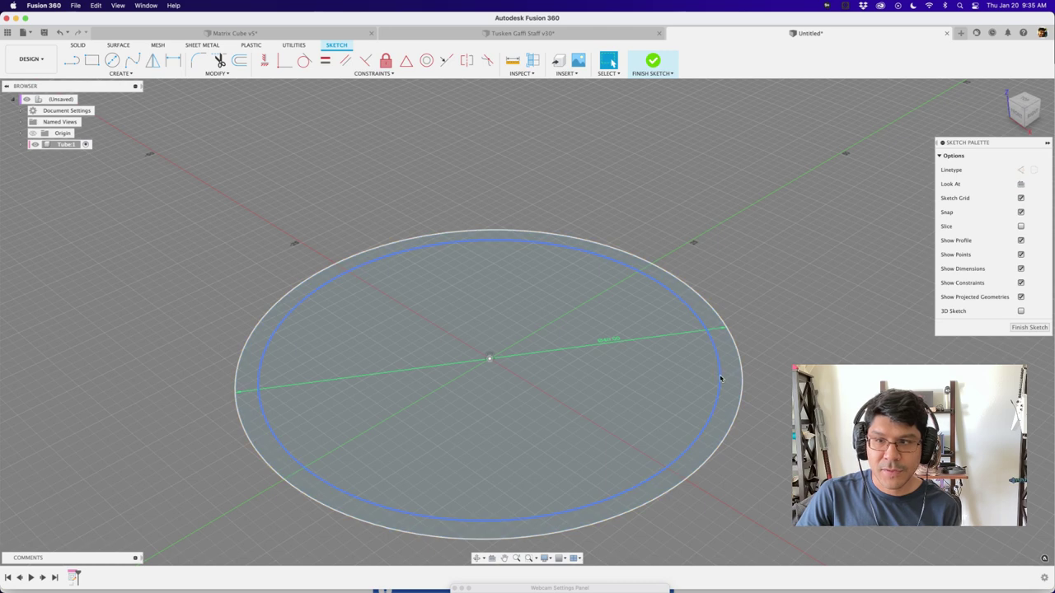
# Dimension the gap between the two concentric circles as 4 mm.
pyautogui.press('d')
pyautogui.click(721, 378)
pyautogui.scroll(3, 738, 376)
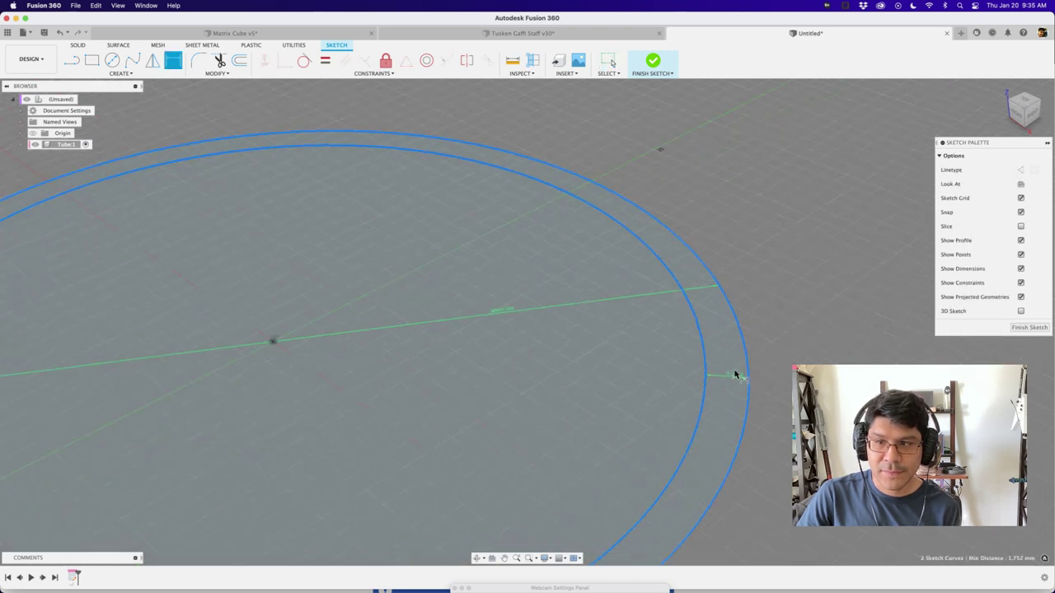
pyautogui.click(738, 372)
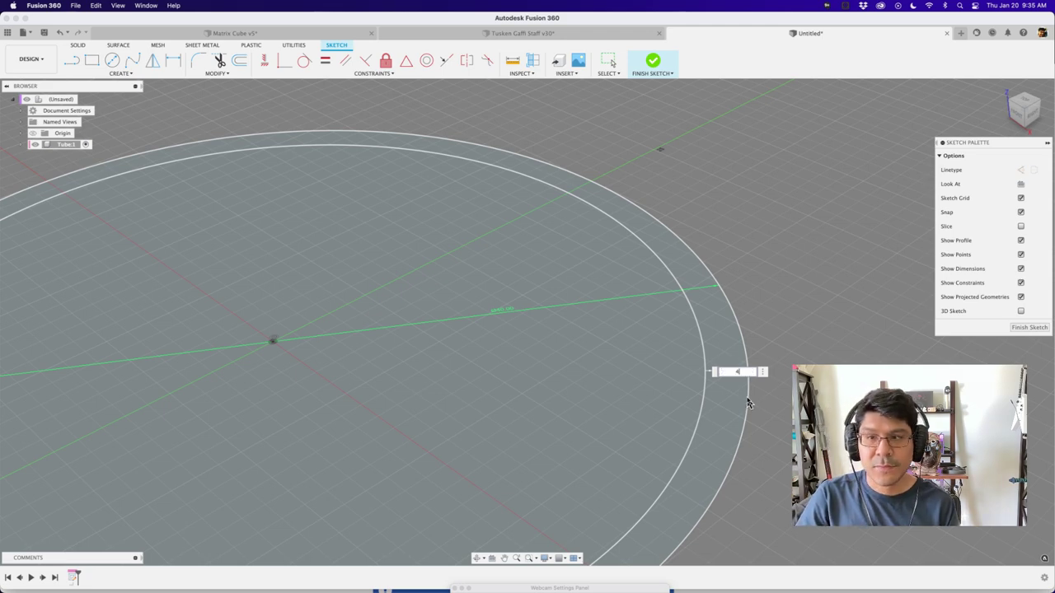
pyautogui.write('4')
pyautogui.press('Return')
# Extrude the ring profile between the two circles 100 mm upward as a new body.
pyautogui.scroll(-5, 619, 410)
pyautogui.press('e')
pyautogui.click(603, 420)
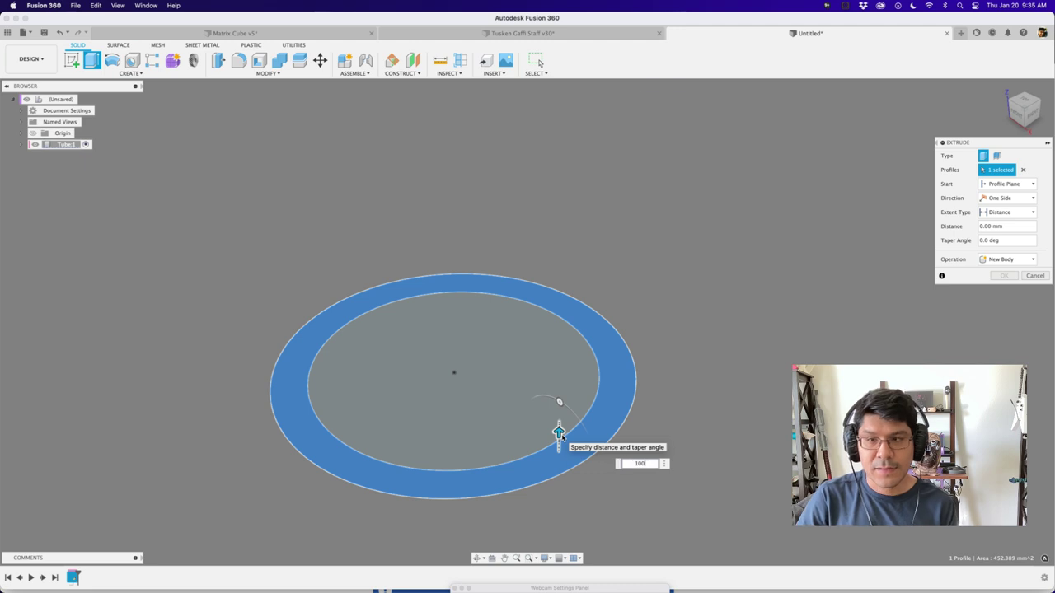
pyautogui.press('Return')
pyautogui.scroll(-5, 532, 428)
pyautogui.moveTo(358, 348); pyautogui.dragTo(400, 385, button='middle')
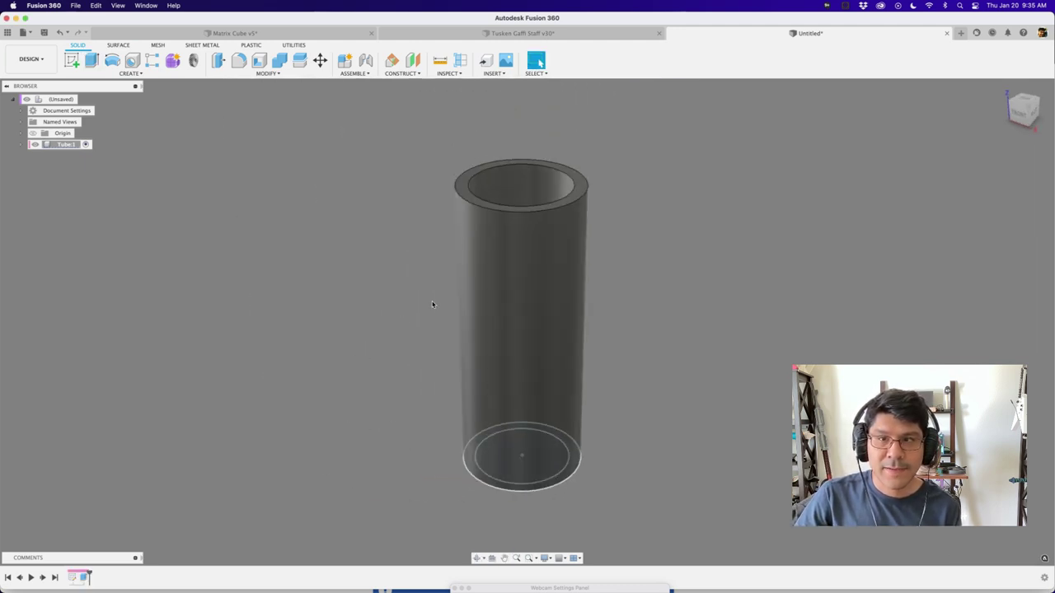
pyautogui.scroll(5, 483, 172)
pyautogui.scroll(-5, 423, 184)
pyautogui.click(429, 187)
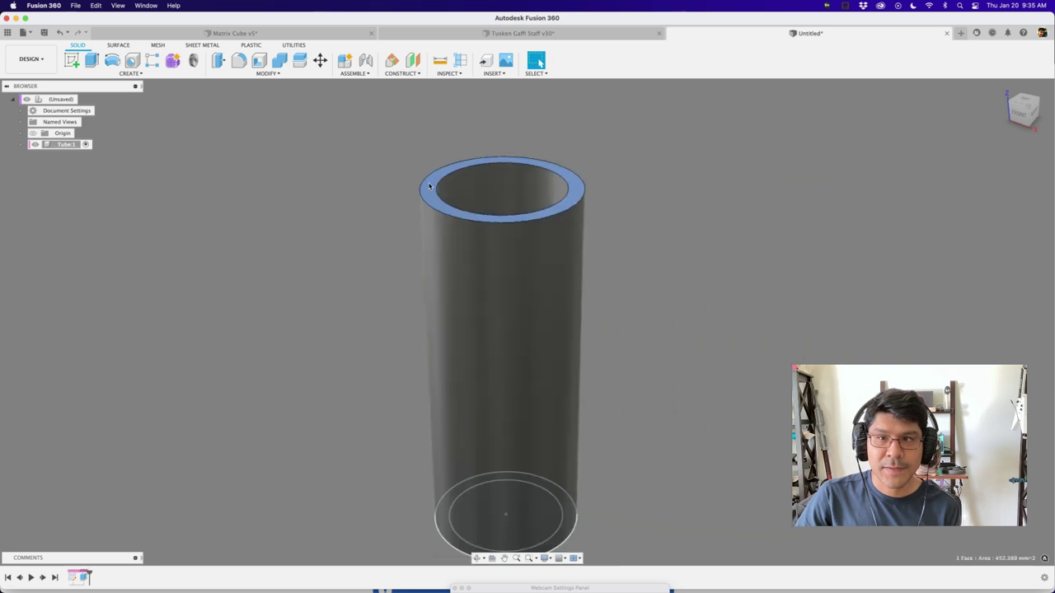
pyautogui.scroll(2, 429, 186)
pyautogui.scroll(-2, 430, 186)
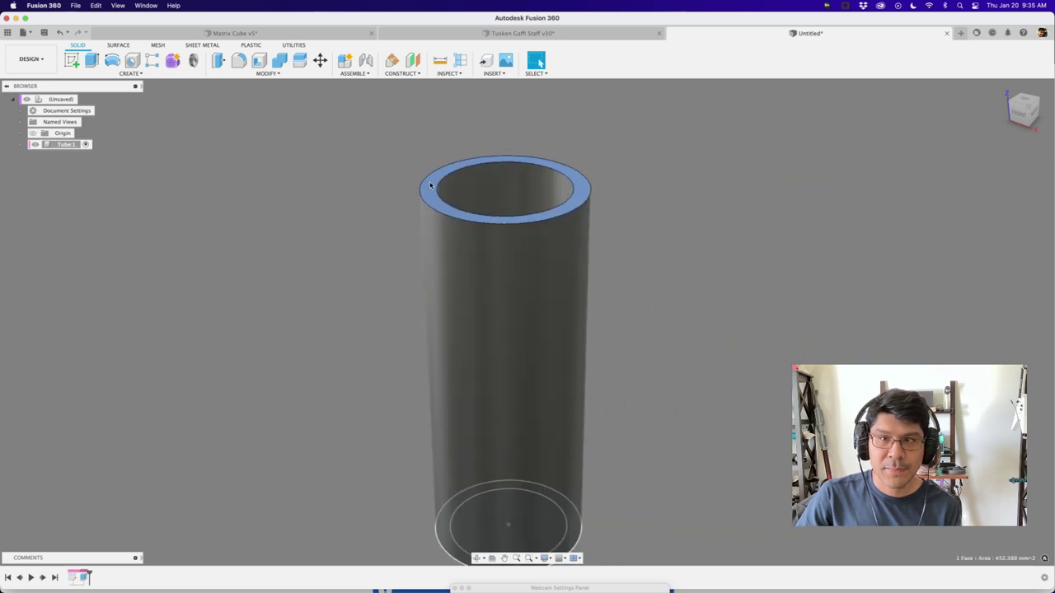
# Switch to the Tusken Gaffi Staff design and examine the sectioned threaded joint between the grip and the pipe below it.
pyautogui.click(570, 33)
pyautogui.scroll(10, 607, 336)
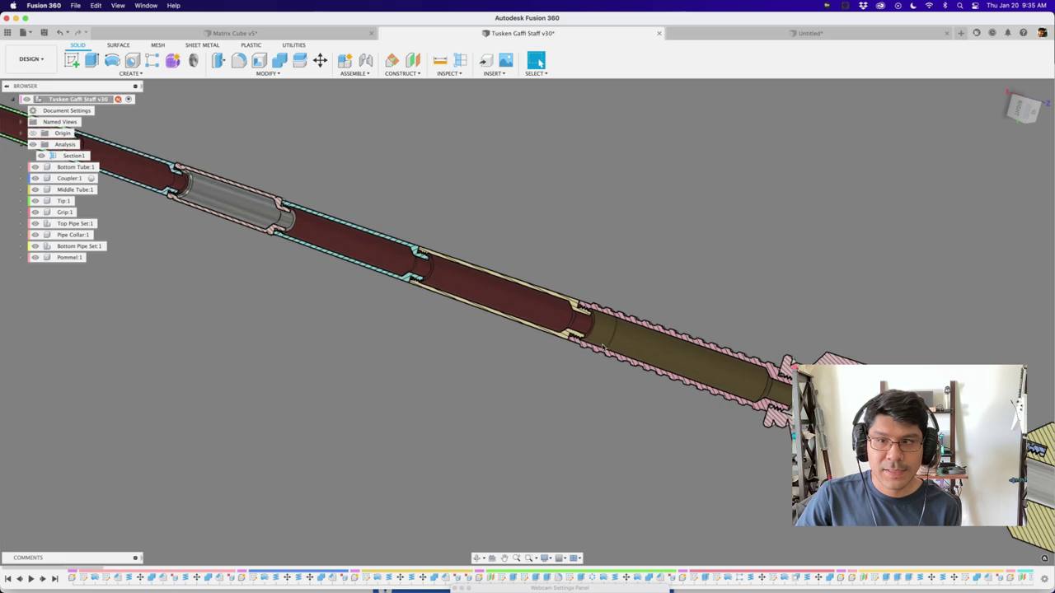
pyautogui.scroll(3, 532, 250)
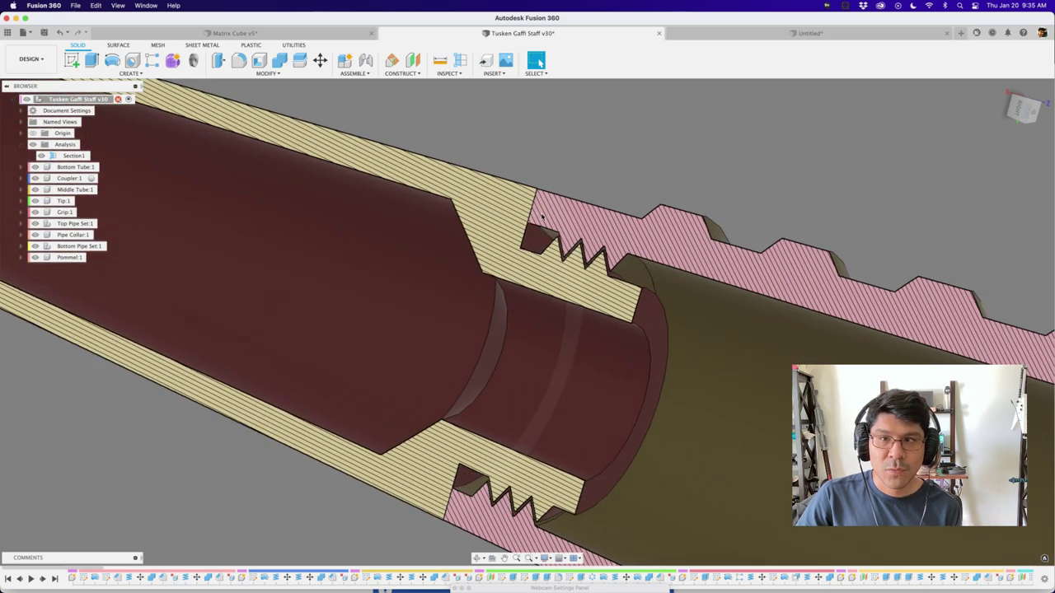
pyautogui.scroll(-5, 560, 192)
pyautogui.keyDown('shift'); pyautogui.moveTo(559, 199); pyautogui.dragTo(572, 390, button='middle'); pyautogui.keyUp('shift')
pyautogui.scroll(3, 643, 292)
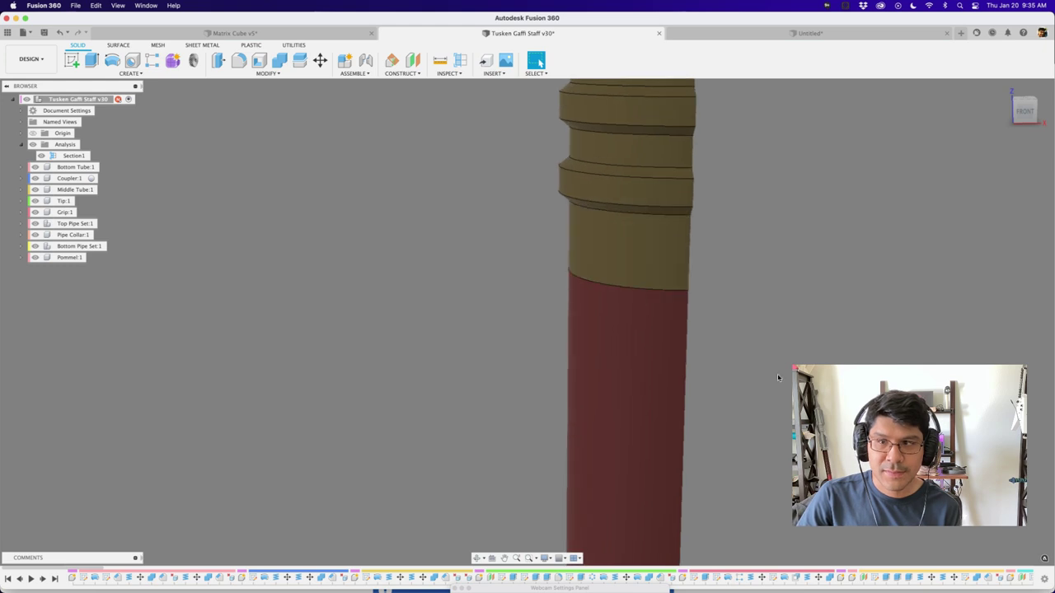
pyautogui.keyDown('shift'); pyautogui.moveTo(777, 377); pyautogui.dragTo(711, 374, button='middle'); pyautogui.keyUp('shift')
pyautogui.scroll(3, 381, 263)
pyautogui.scroll(3, 380, 263)
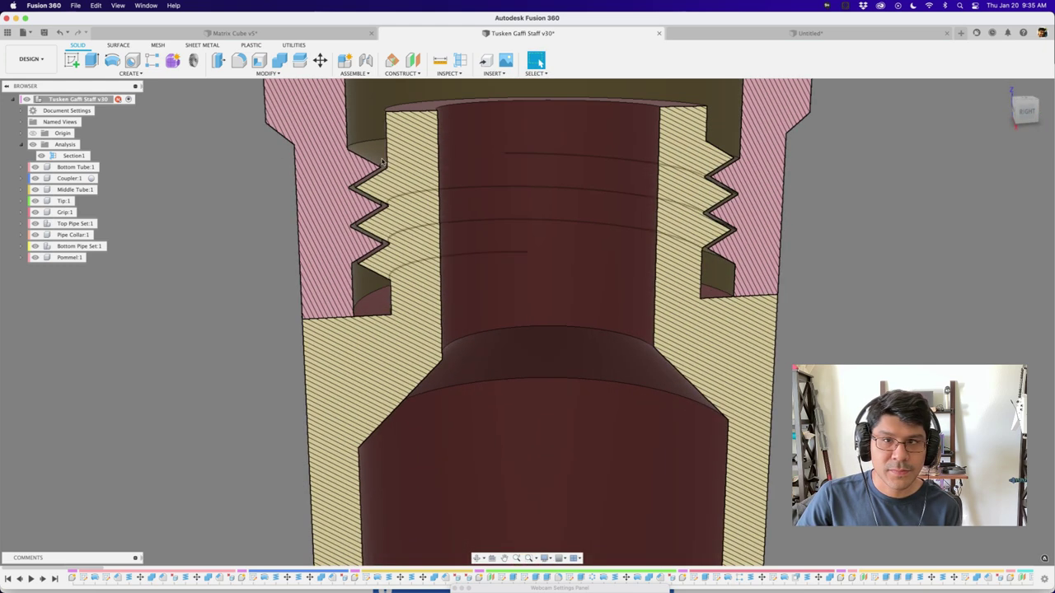
pyautogui.scroll(-3, 392, 163)
pyautogui.moveTo(398, 170); pyautogui.dragTo(491, 265, button='middle')
pyautogui.scroll(2, 487, 220)
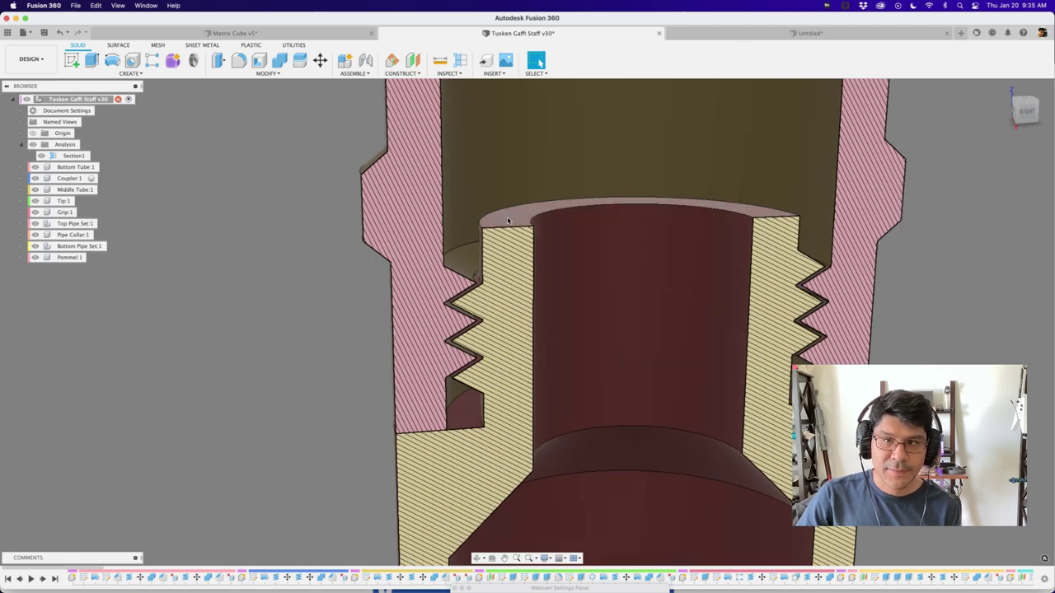
pyautogui.scroll(1, 476, 405)
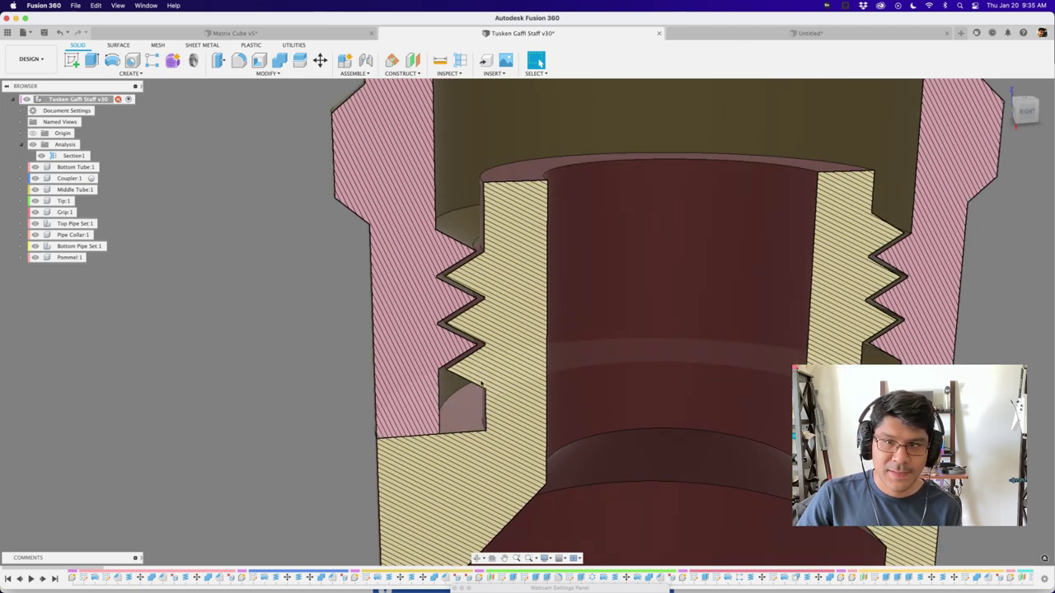
# Check the radii of the threaded neck's cylindrical face and the grip's outer cylindrical face at the joint.
pyautogui.scroll(-3, 483, 322)
pyautogui.keyDown('shift'); pyautogui.moveTo(443, 279); pyautogui.dragTo(522, 273, button='middle'); pyautogui.keyUp('shift')
pyautogui.scroll(2, 566, 274)
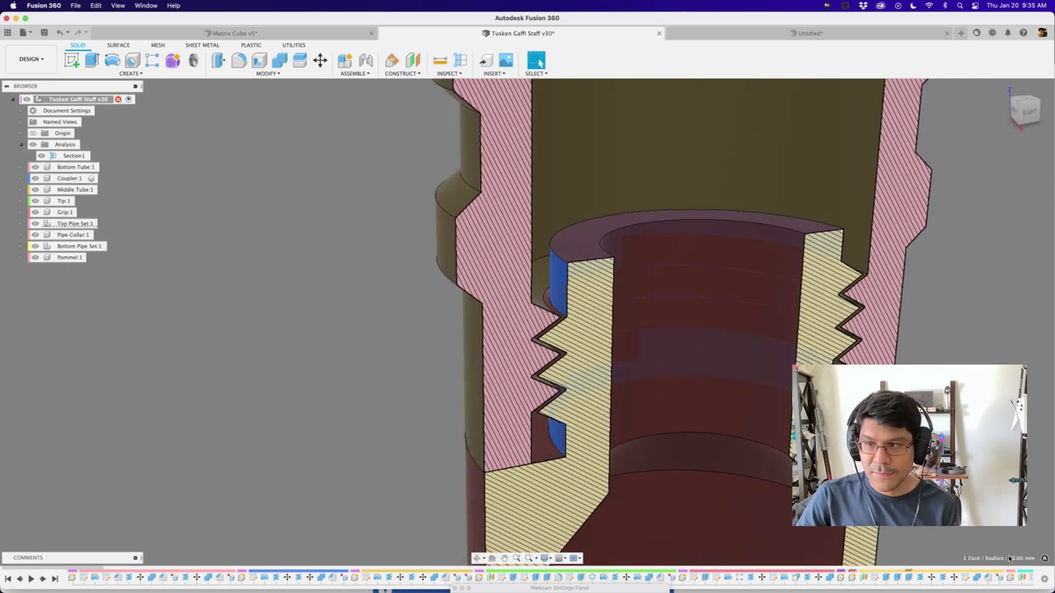
pyautogui.click(468, 371)
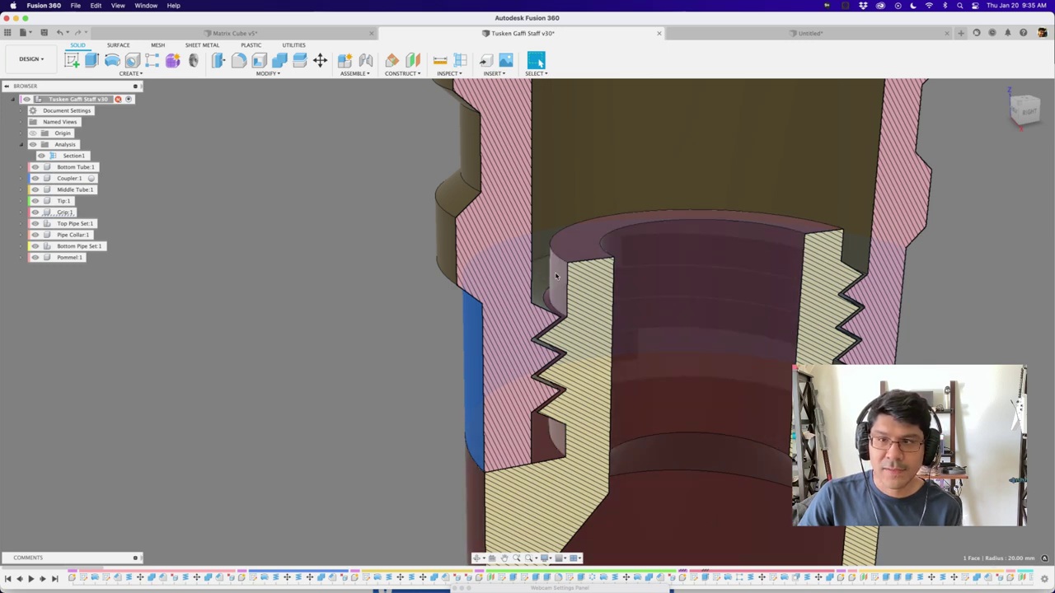
pyautogui.scroll(-2, 554, 278)
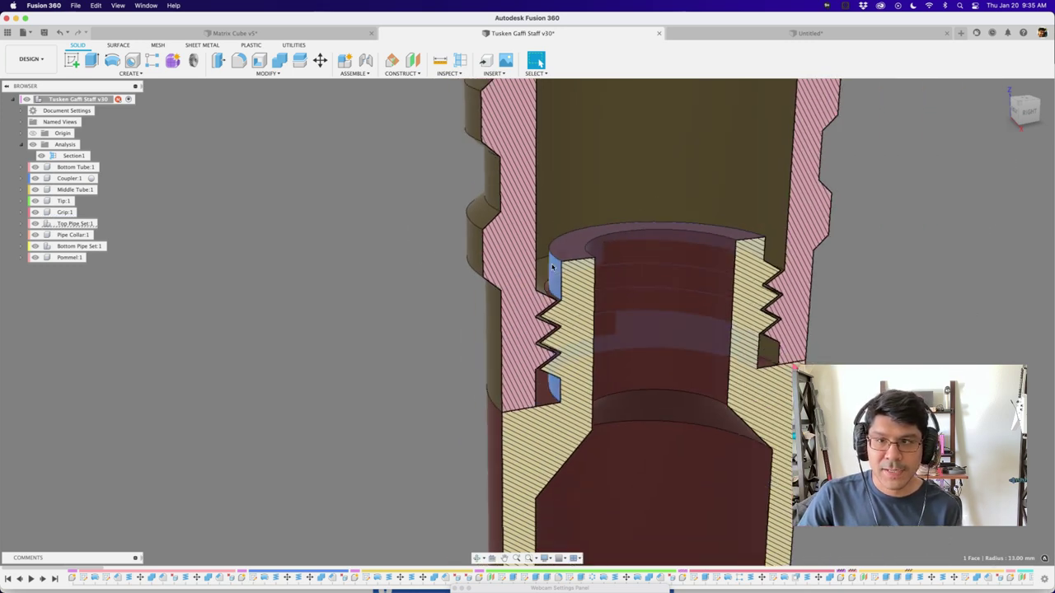
pyautogui.scroll(-1, 575, 318)
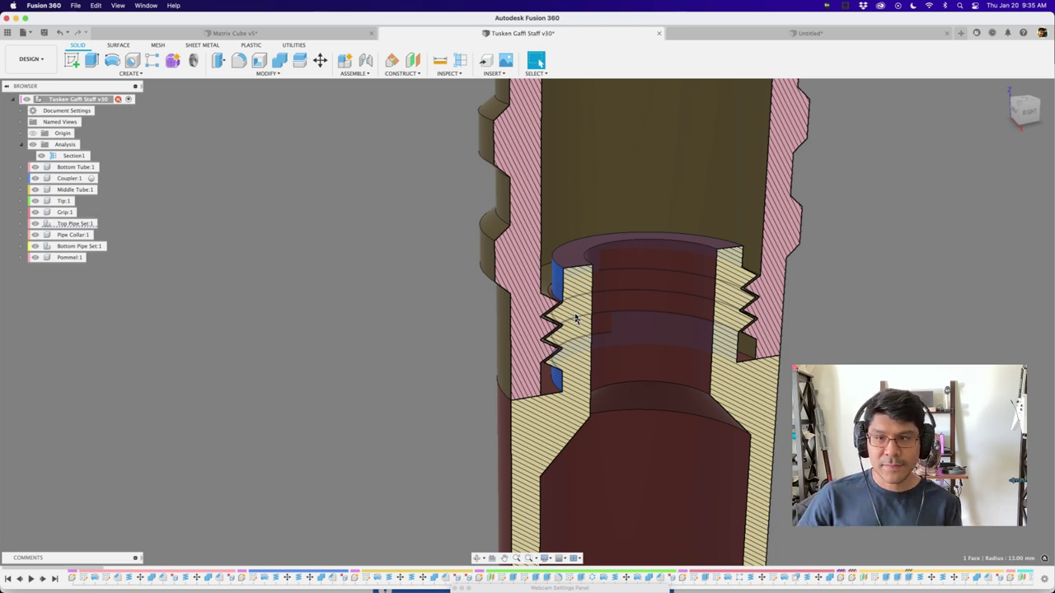
# Examine the sloped internal face that joins the pipe's wide bore to the narrower bore of the threaded neck.
pyautogui.keyDown('shift'); pyautogui.moveTo(390, 423); pyautogui.dragTo(380, 412, button='middle'); pyautogui.keyUp('shift')
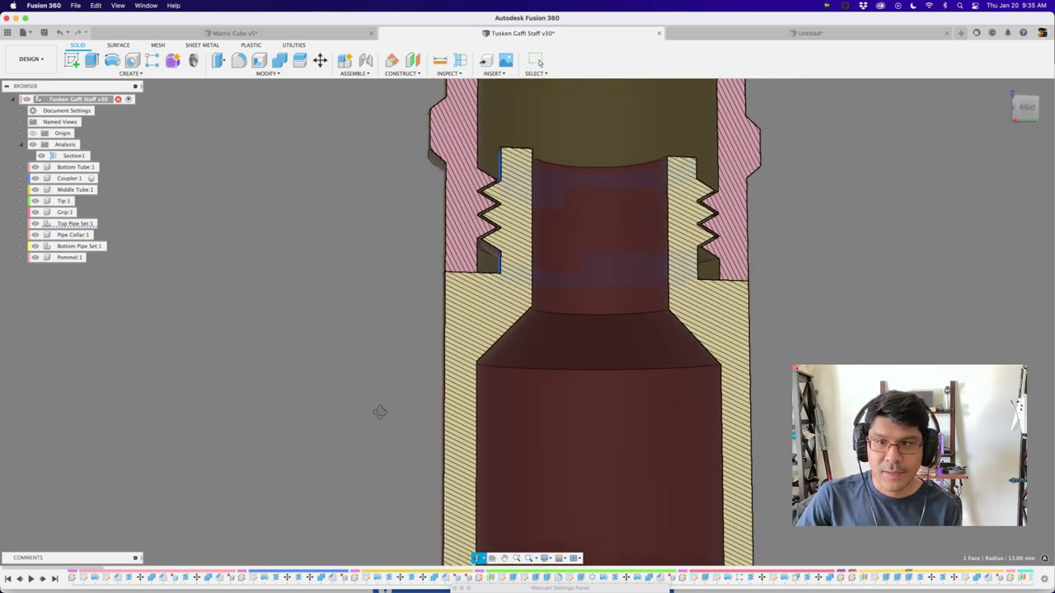
pyautogui.scroll(2, 523, 337)
pyautogui.click(525, 333)
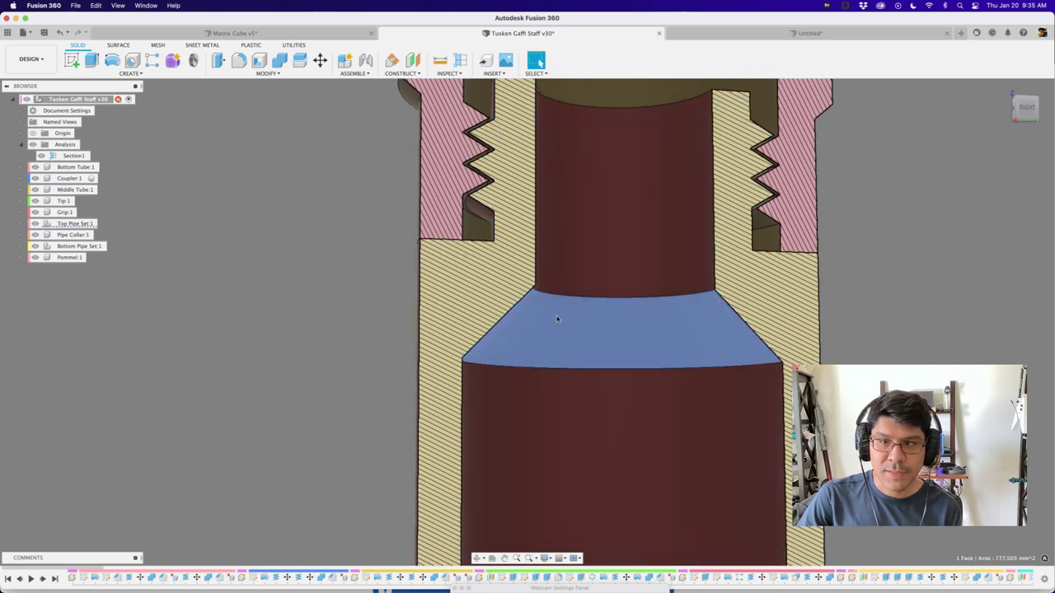
pyautogui.scroll(2, 589, 307)
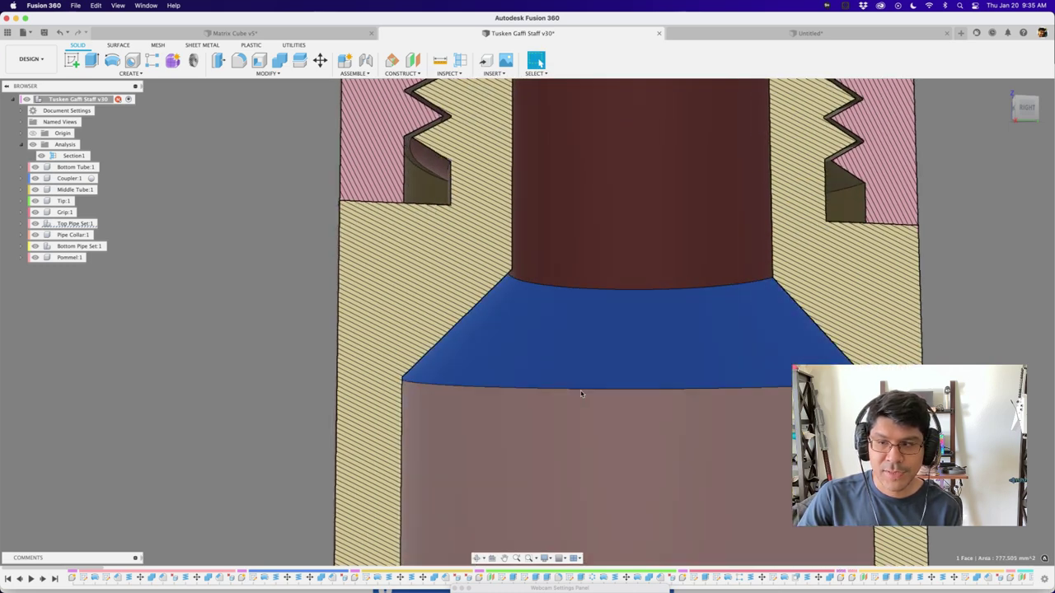
pyautogui.scroll(-2, 584, 393)
pyautogui.click(578, 455)
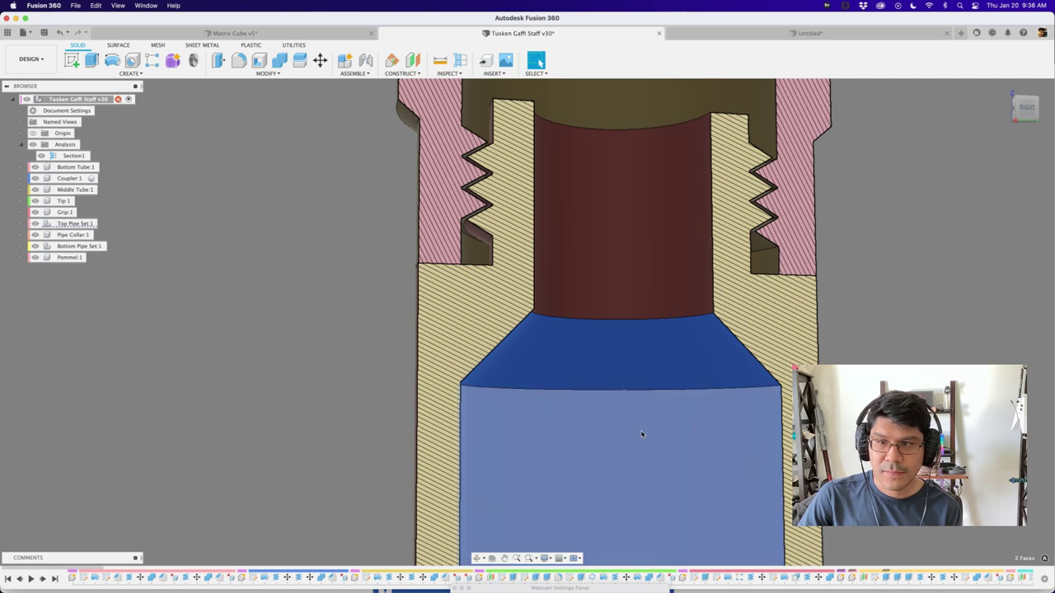
pyautogui.scroll(-2, 766, 425)
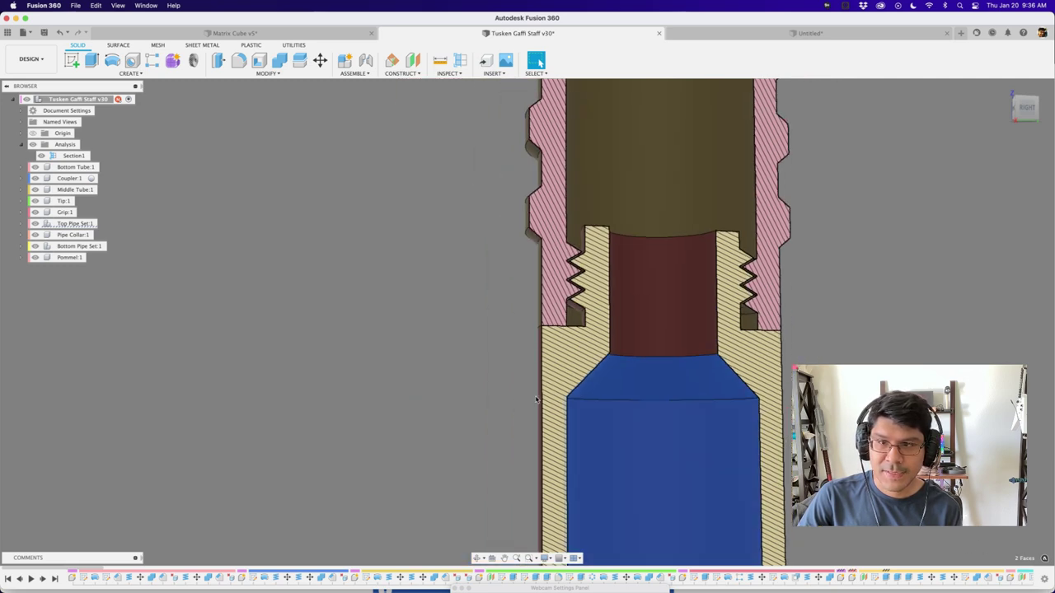
pyautogui.click(637, 380)
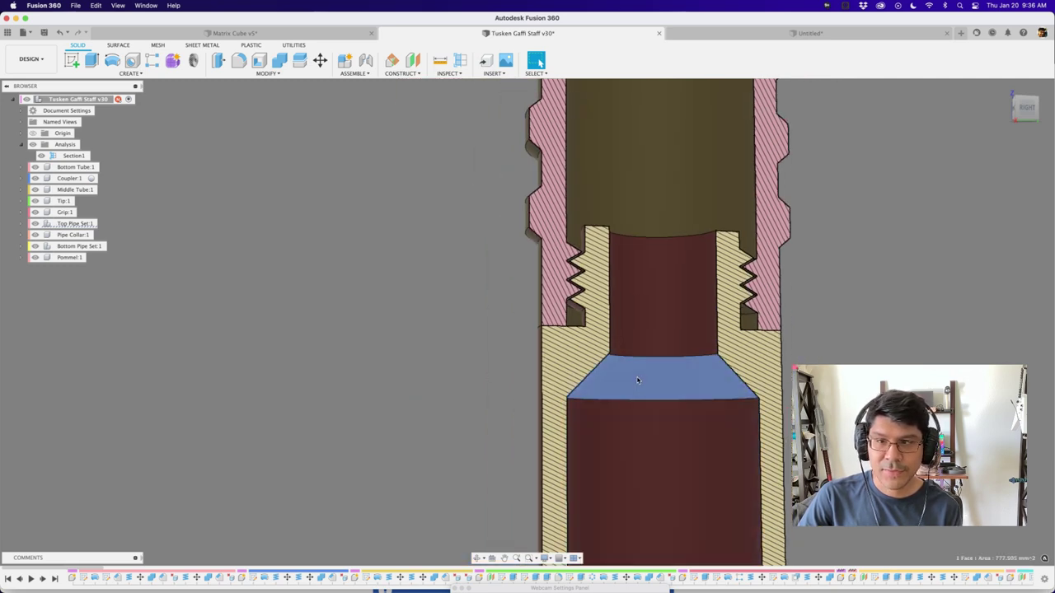
pyautogui.click(435, 368)
pyautogui.scroll(3, 618, 376)
pyautogui.click(607, 371)
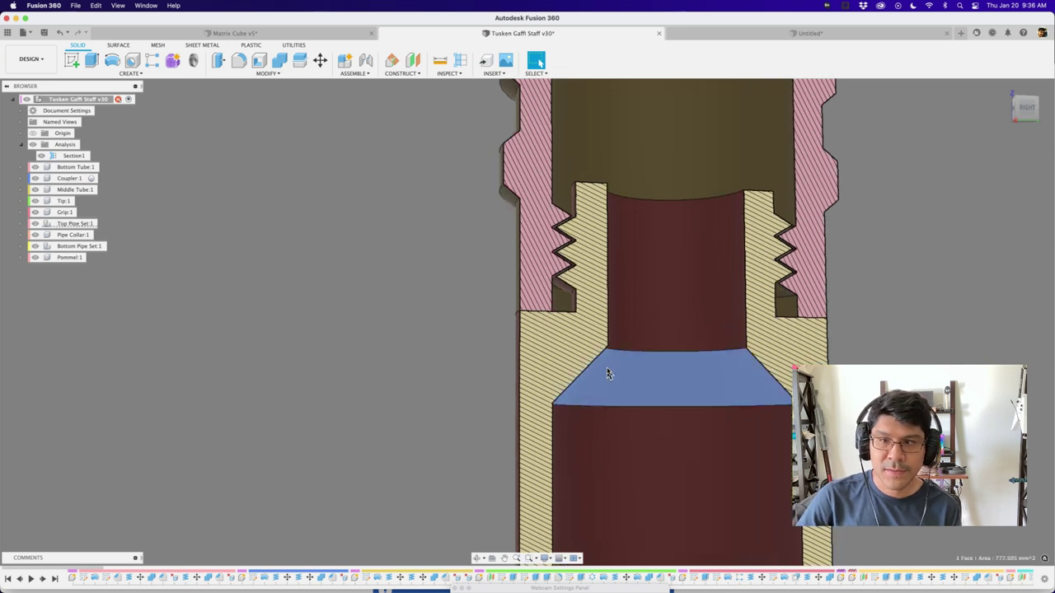
pyautogui.press('Escape')
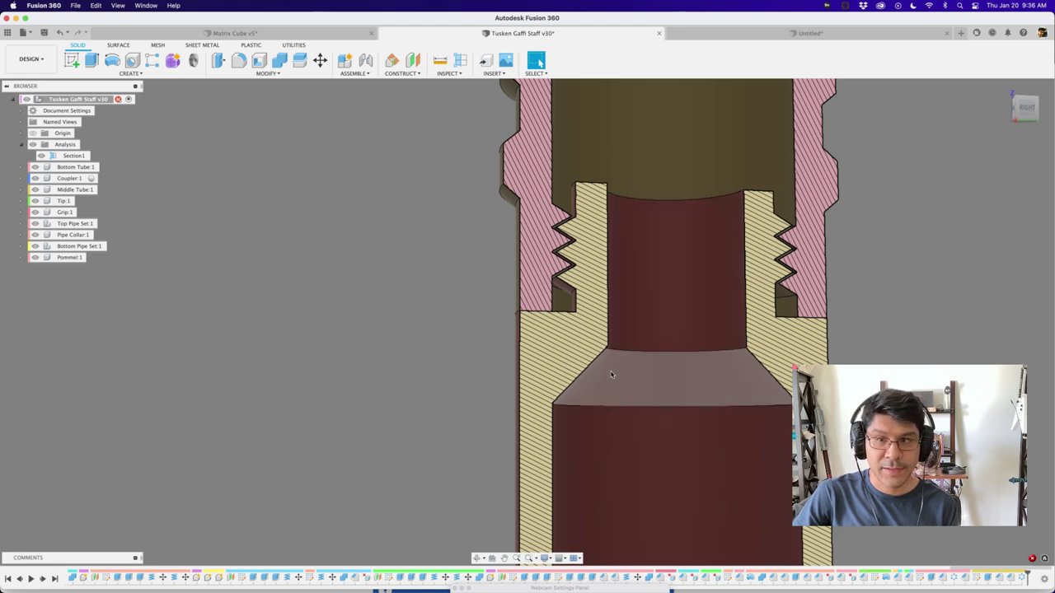
pyautogui.click(702, 386)
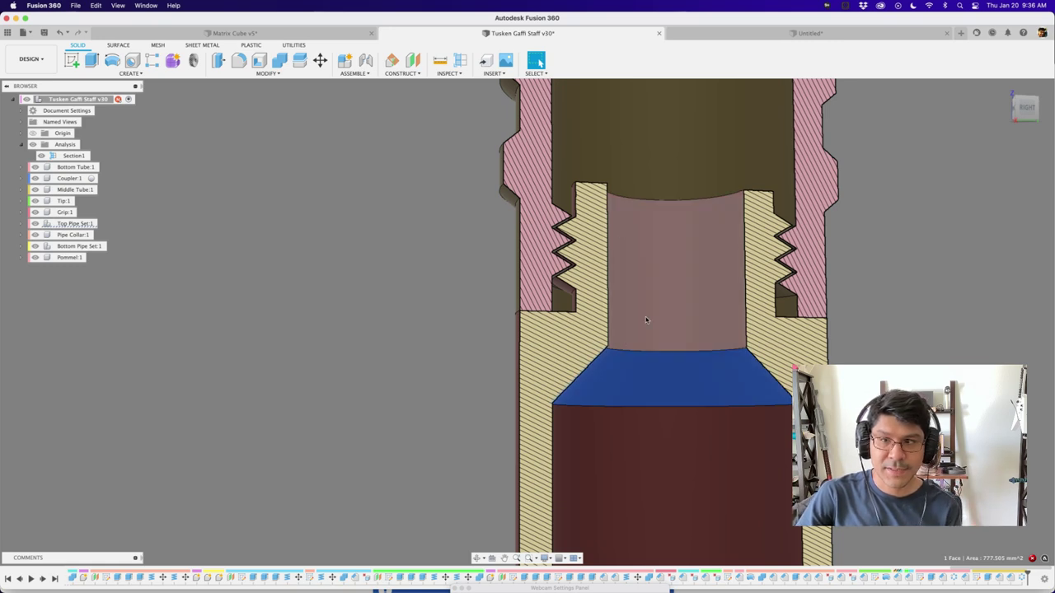
# Examine the other sectioned threaded joints along the staff, including the pipe-to-pipe joint and the connection to the coupler.
pyautogui.scroll(-10, 646, 321)
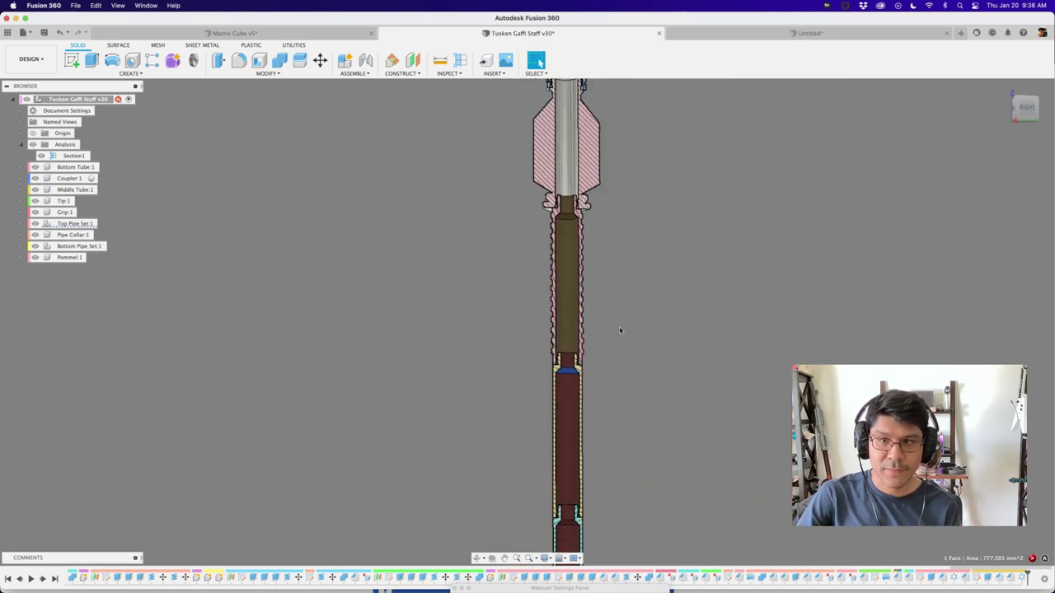
pyautogui.scroll(5, 537, 197)
pyautogui.scroll(-6, 537, 361)
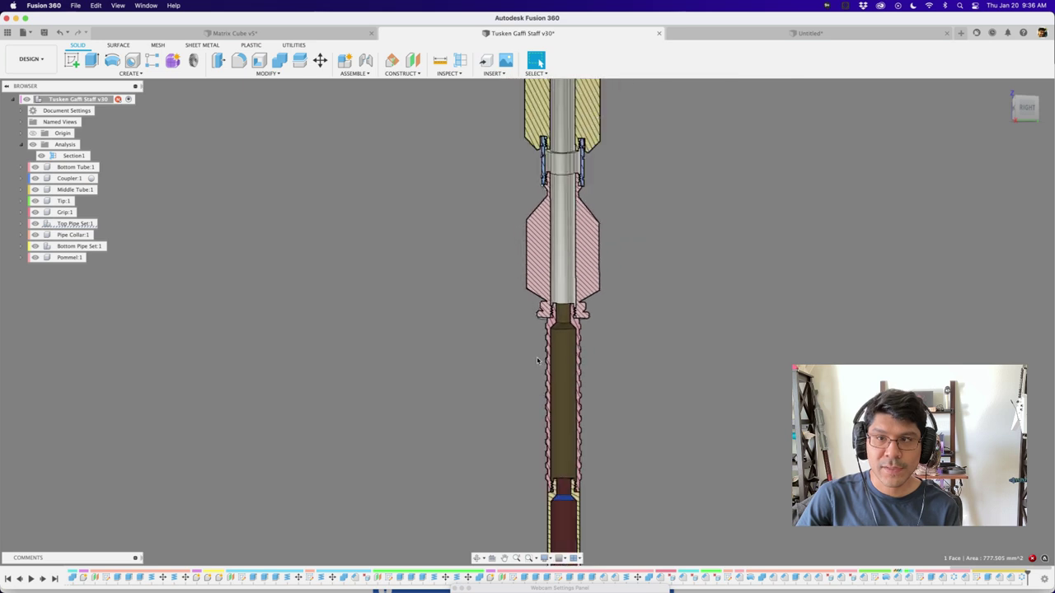
pyautogui.scroll(-4, 568, 159)
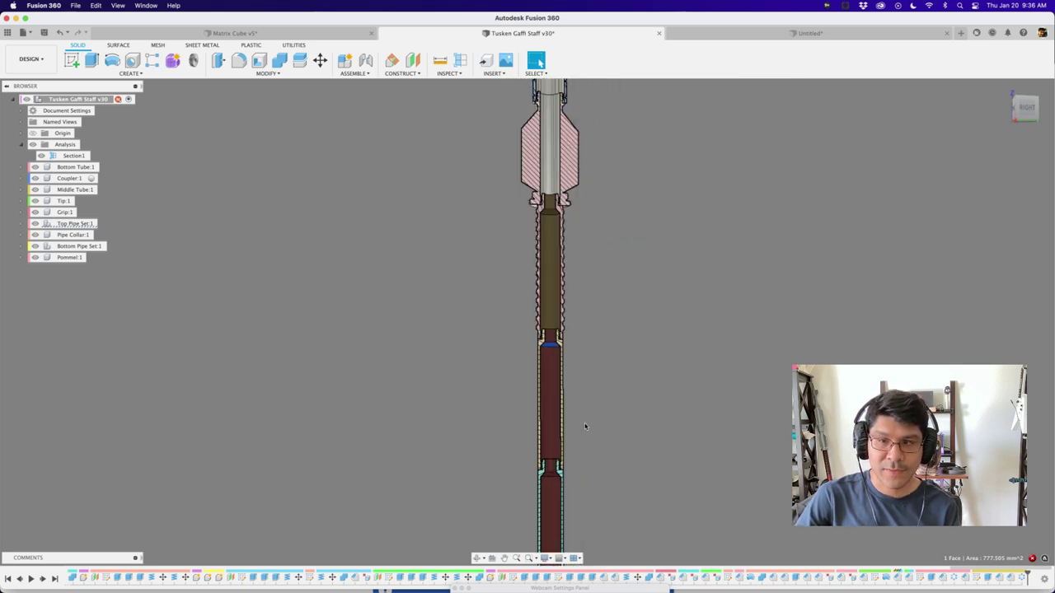
pyautogui.scroll(3, 585, 427)
pyautogui.scroll(4, 501, 521)
pyautogui.moveTo(500, 521); pyautogui.dragTo(500, 444, button='middle')
pyautogui.scroll(8, 526, 369)
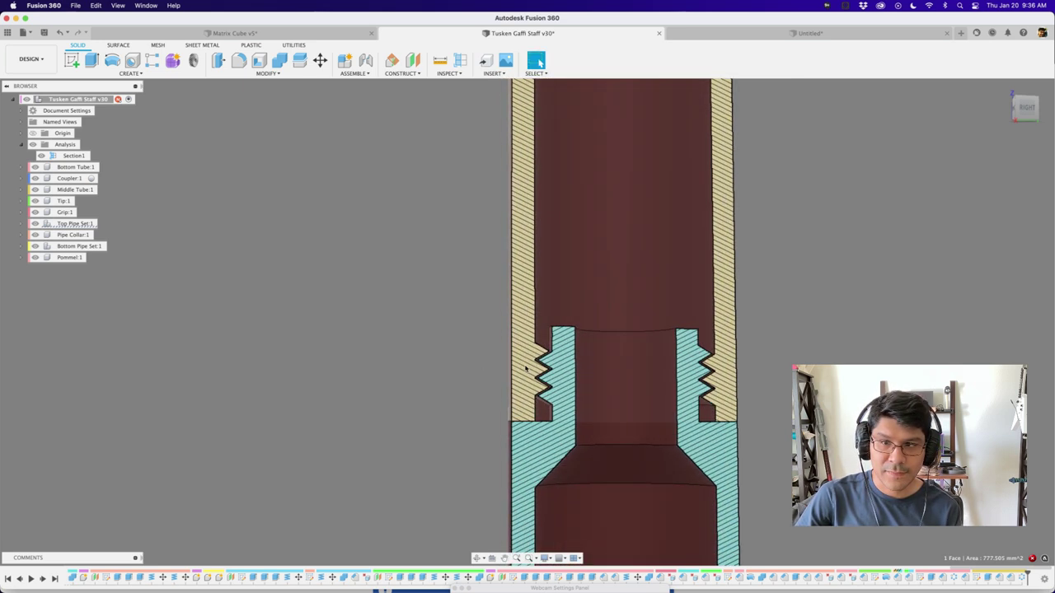
pyautogui.scroll(-5, 526, 369)
pyautogui.moveTo(490, 306); pyautogui.dragTo(530, 273, button='middle')
pyautogui.scroll(5, 588, 296)
pyautogui.scroll(-6, 572, 308)
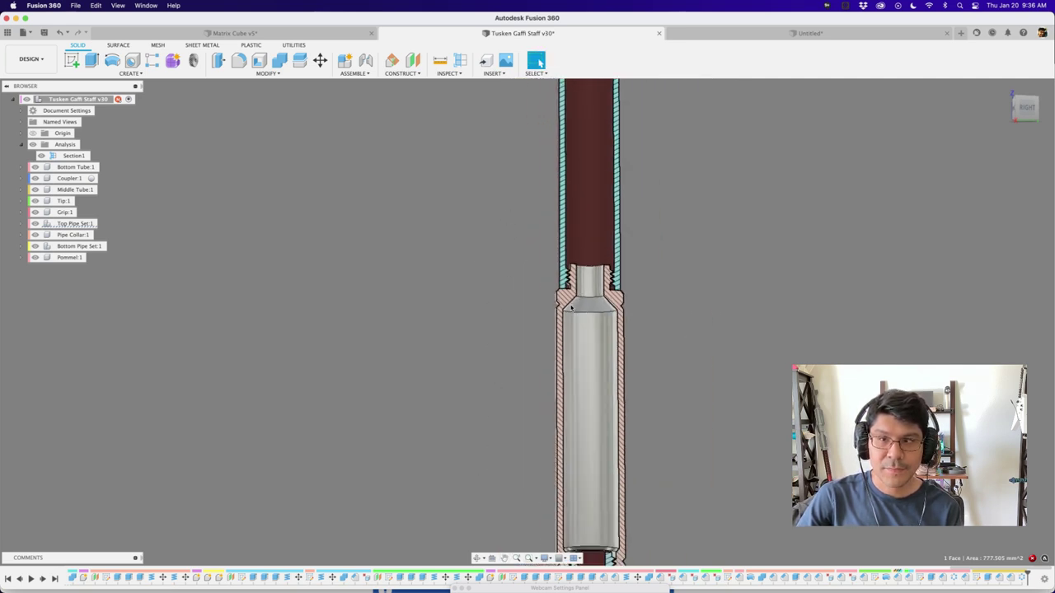
pyautogui.scroll(-2, 571, 308)
pyautogui.moveTo(572, 307); pyautogui.dragTo(599, 209, button='middle')
# Return to the untitled tube design and hide the tube's body and its ring sketch.
pyautogui.click(699, 34)
pyautogui.scroll(-2, 535, 386)
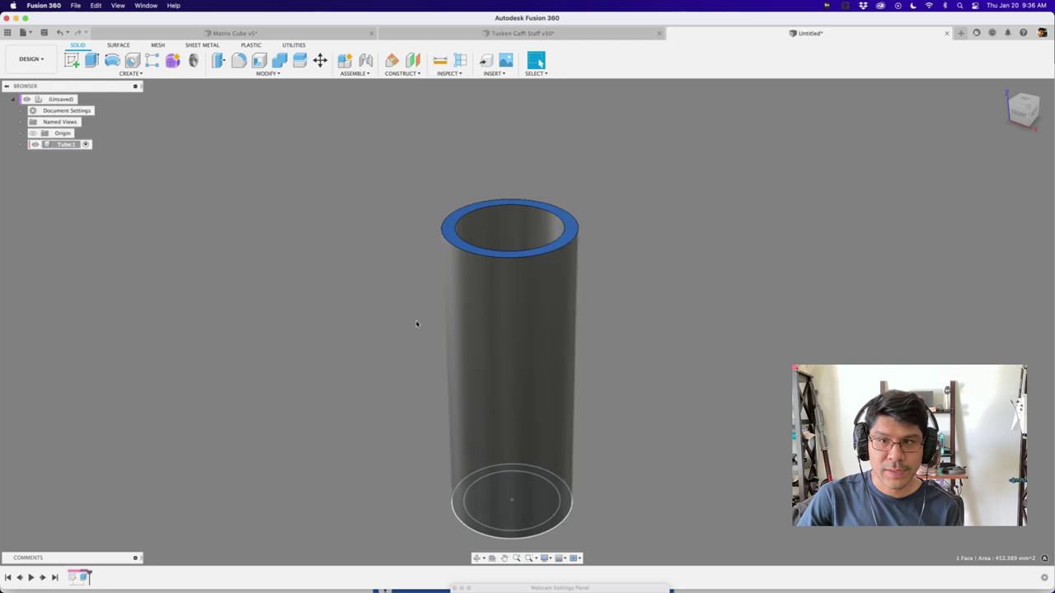
pyautogui.click(22, 144)
pyautogui.click(30, 166)
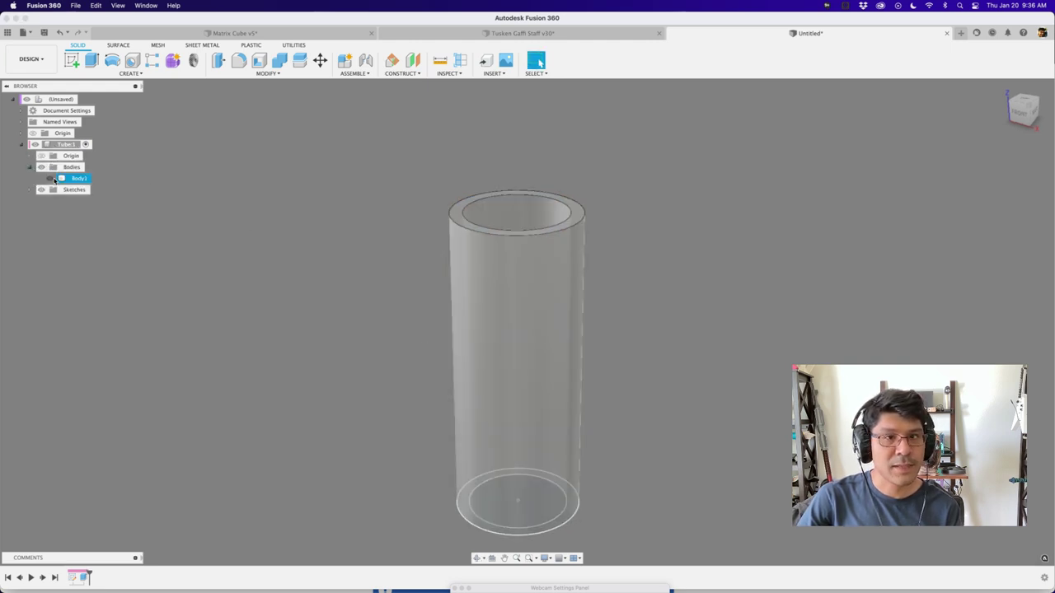
pyautogui.click(50, 178)
pyautogui.click(30, 190)
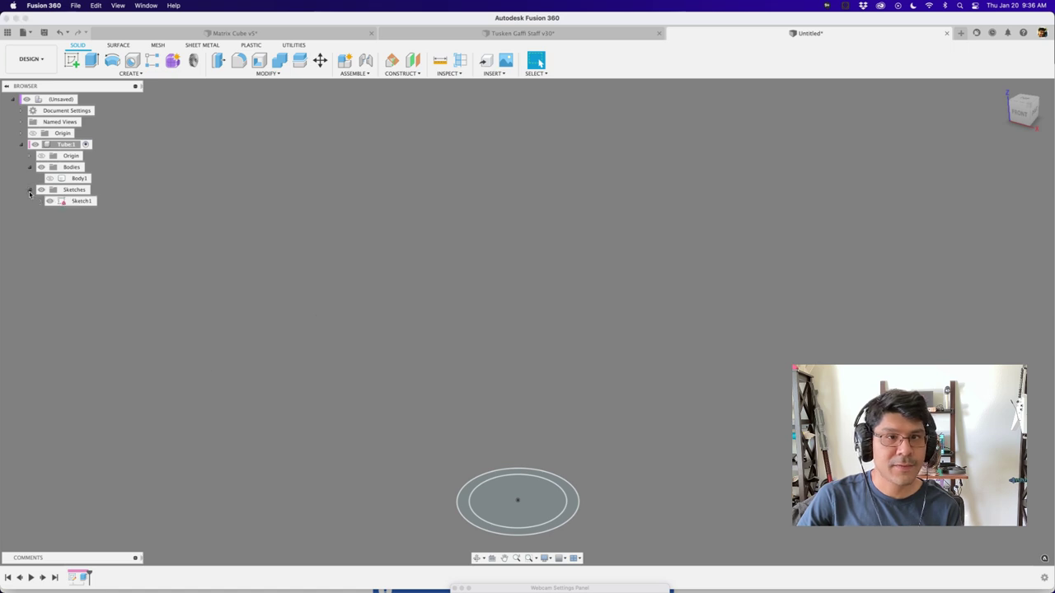
pyautogui.click(502, 504)
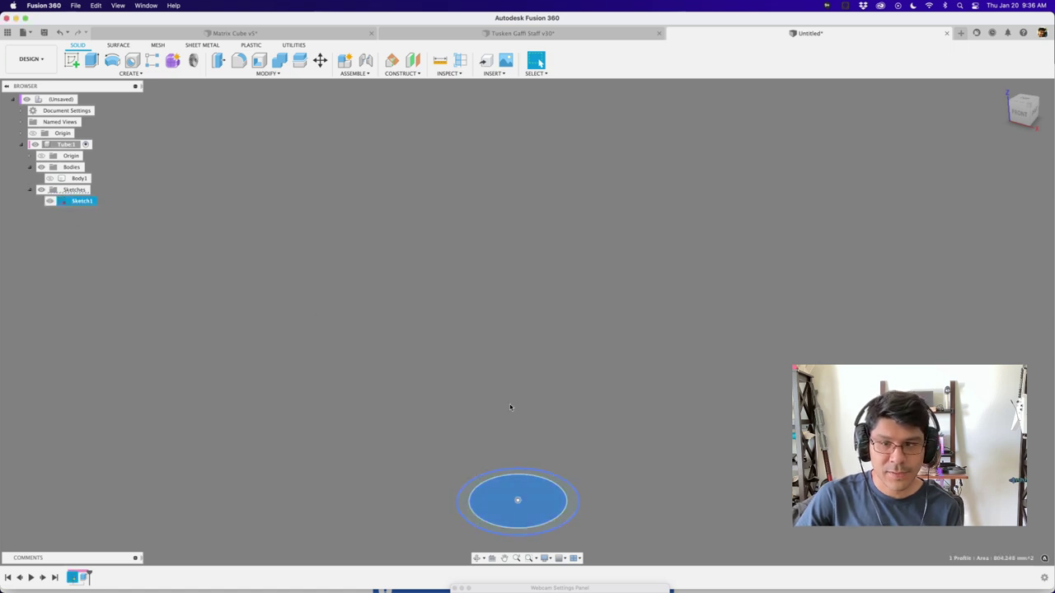
pyautogui.click(233, 255)
pyautogui.click(49, 201)
# Start a new sketch in the tube component on the vertical XZ plane, facing the front view.
pyautogui.click(72, 60)
pyautogui.click(533, 479)
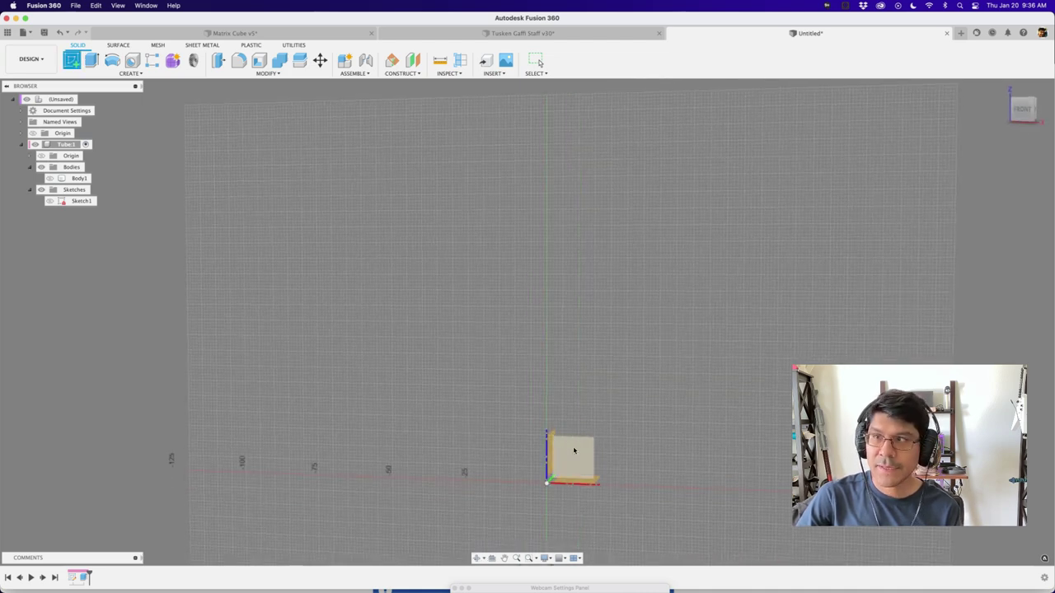
pyautogui.scroll(5, 537, 424)
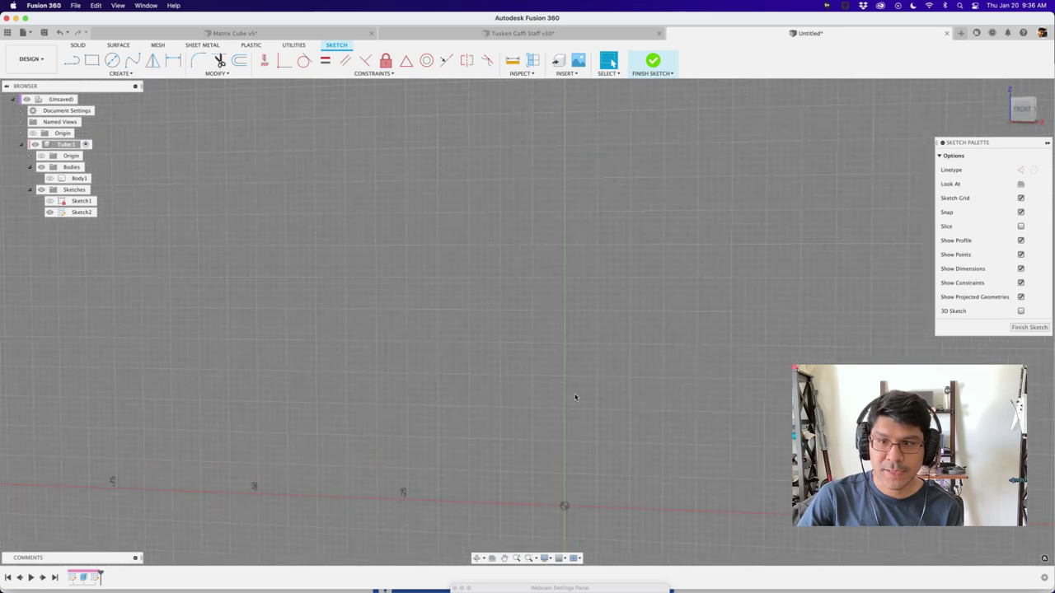
pyautogui.moveTo(574, 398)
pyautogui.keyDown('shift'); pyautogui.mouseDown(button='middle')
pyautogui.moveTo(568, 454)
pyautogui.moveTo(606, 403)
pyautogui.moveTo(577, 412)
pyautogui.mouseUp(button='middle'); pyautogui.keyUp('shift')
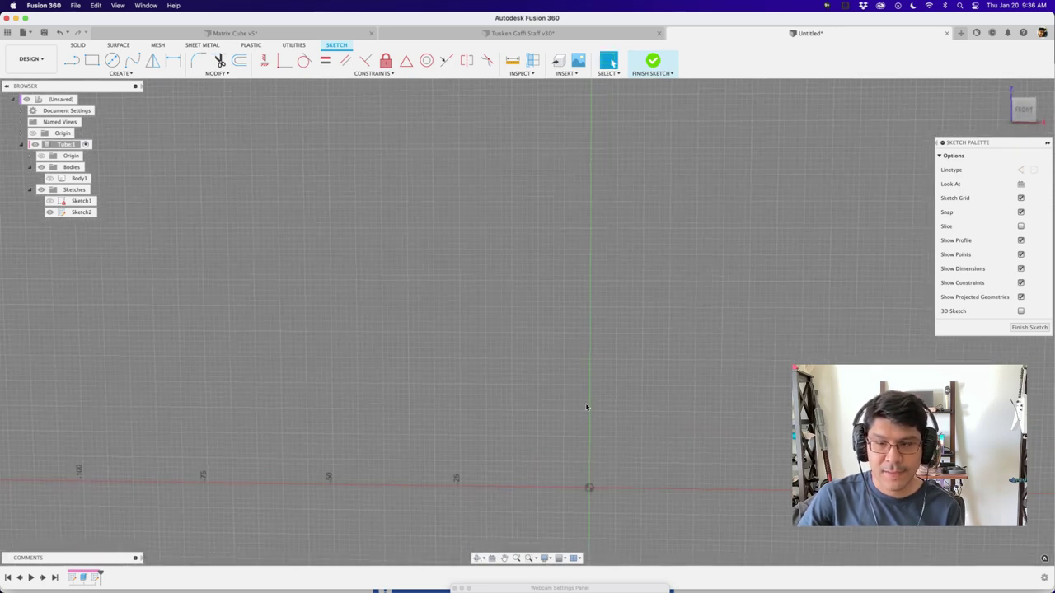
pyautogui.scroll(2, 608, 430)
pyautogui.scroll(-2, 609, 430)
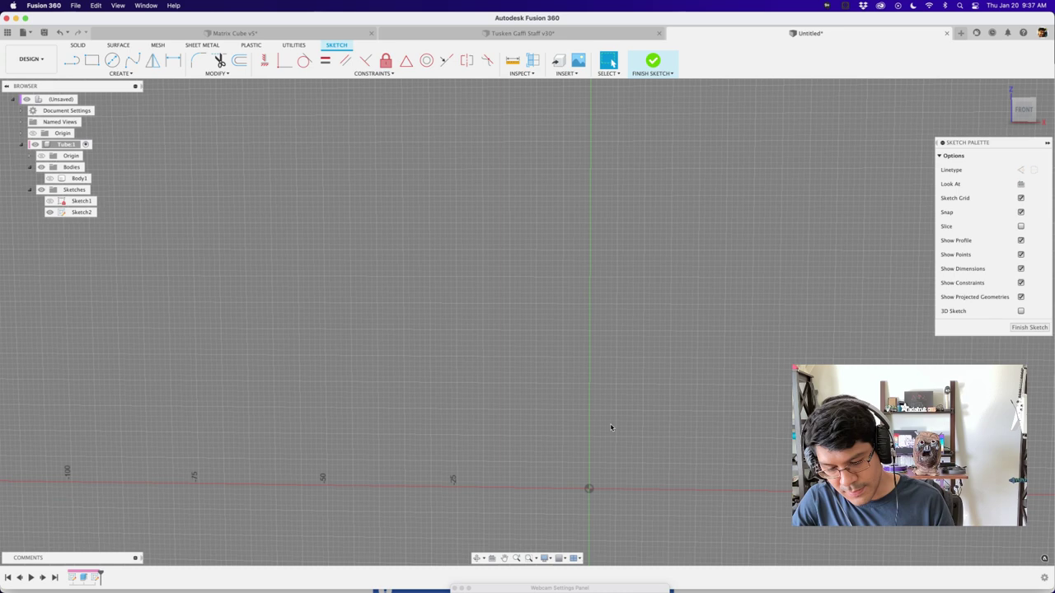
# Sketch a rectangle about 39 mm wide and 55 mm tall above the origin, straddling the vertical axis.
pyautogui.press('r')
pyautogui.click(485, 136)
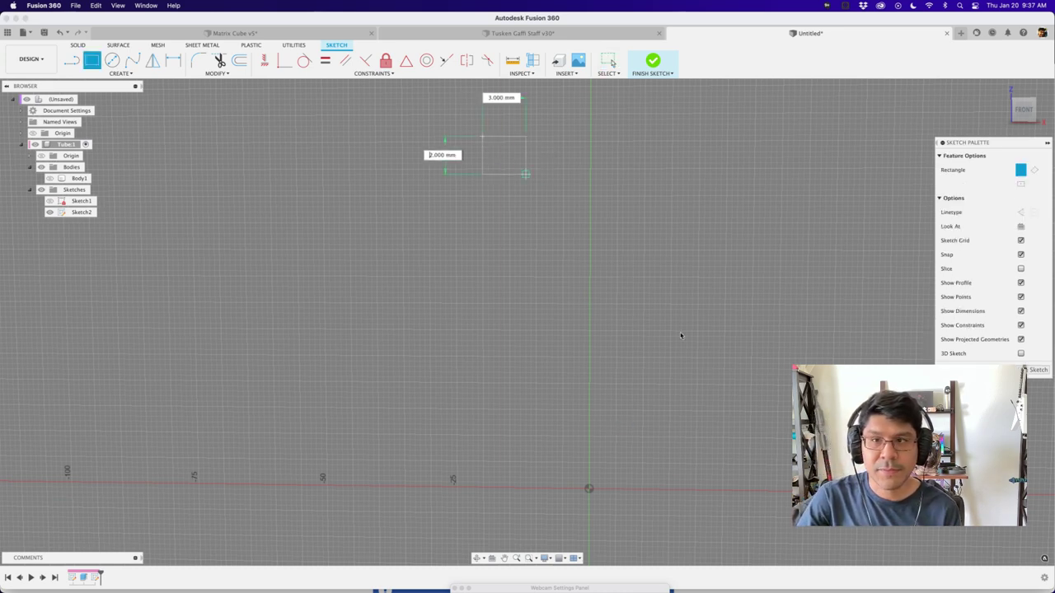
pyautogui.click(694, 430)
pyautogui.press('Escape')
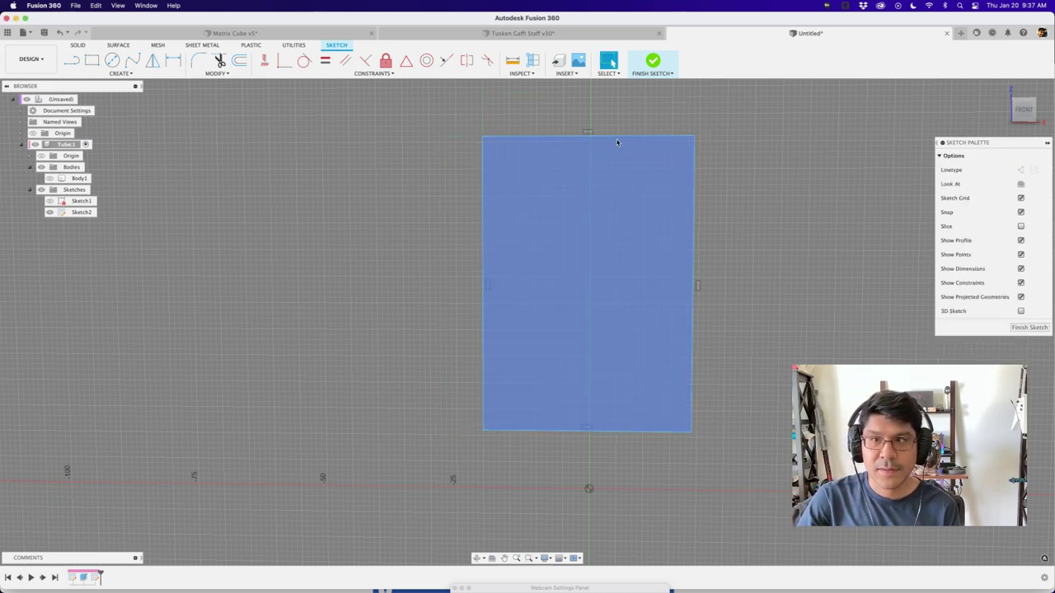
# Dimension the rectangle's upper edge and set its width to 40 mm.
pyautogui.press('d')
pyautogui.click(619, 137)
pyautogui.click(631, 111)
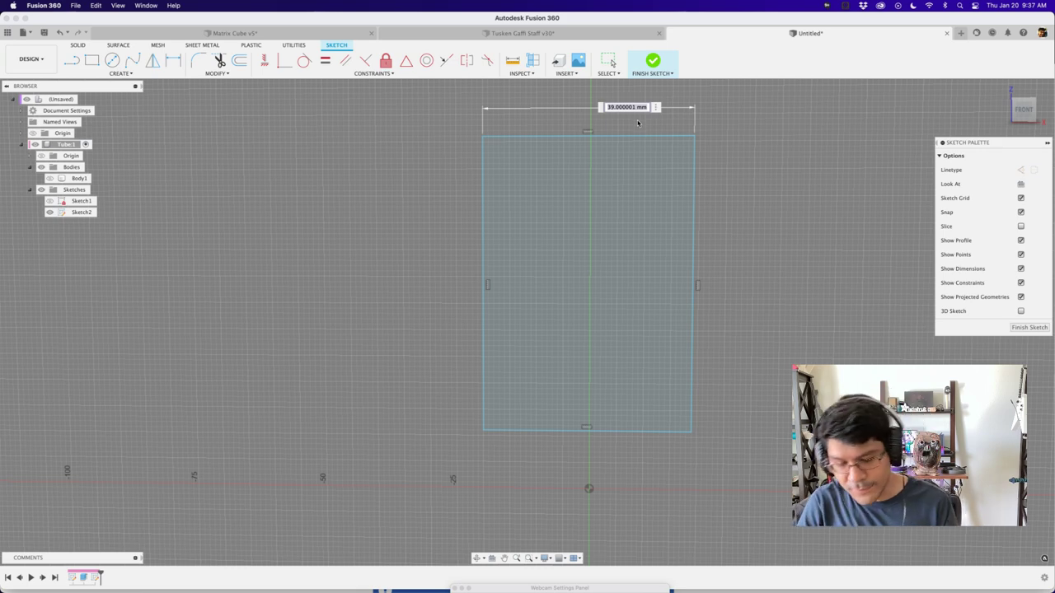
pyautogui.write('60')
pyautogui.press('Return')
pyautogui.press('Escape')
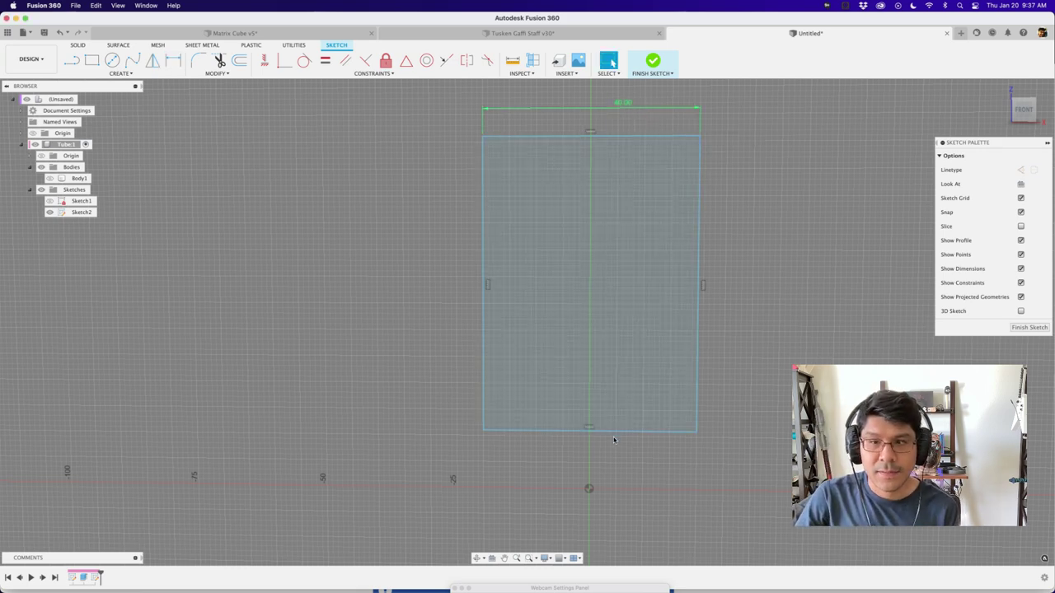
# Constrain the midpoint of the rectangle's lower edge to the sketch origin.
pyautogui.click(619, 431)
pyautogui.moveTo(599, 483); pyautogui.dragTo(587, 437, button='middle')
pyautogui.scroll(2, 585, 442)
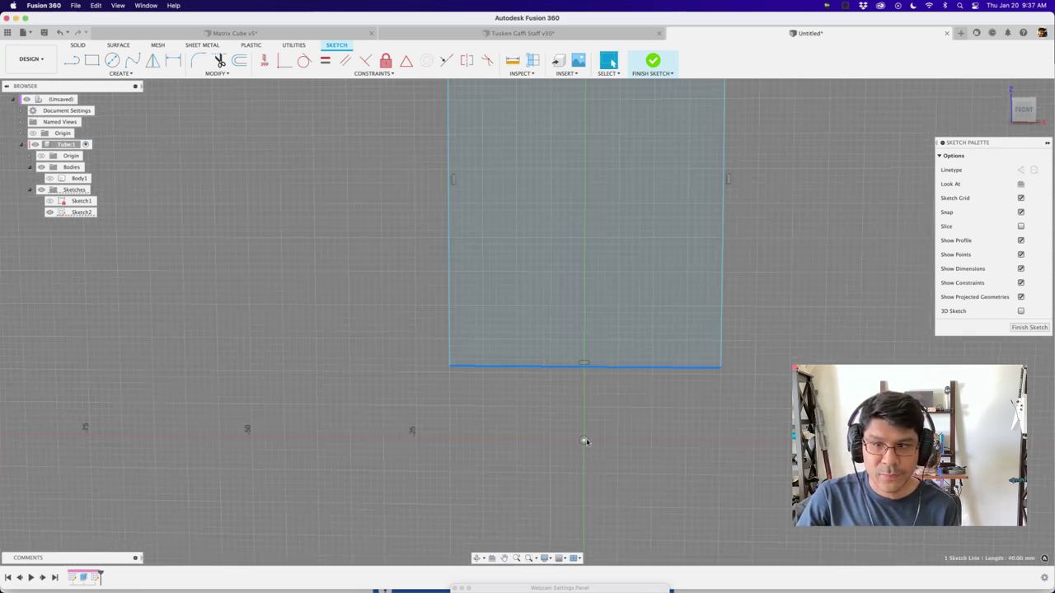
pyautogui.keyDown('shift'); pyautogui.click(583, 441); pyautogui.keyUp('shift')
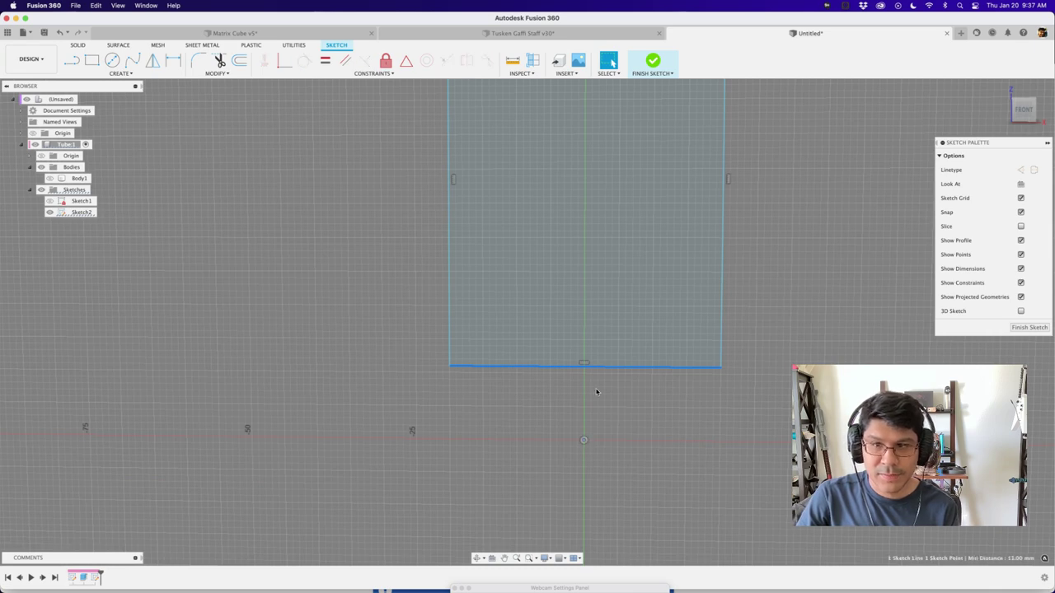
pyautogui.press('s')
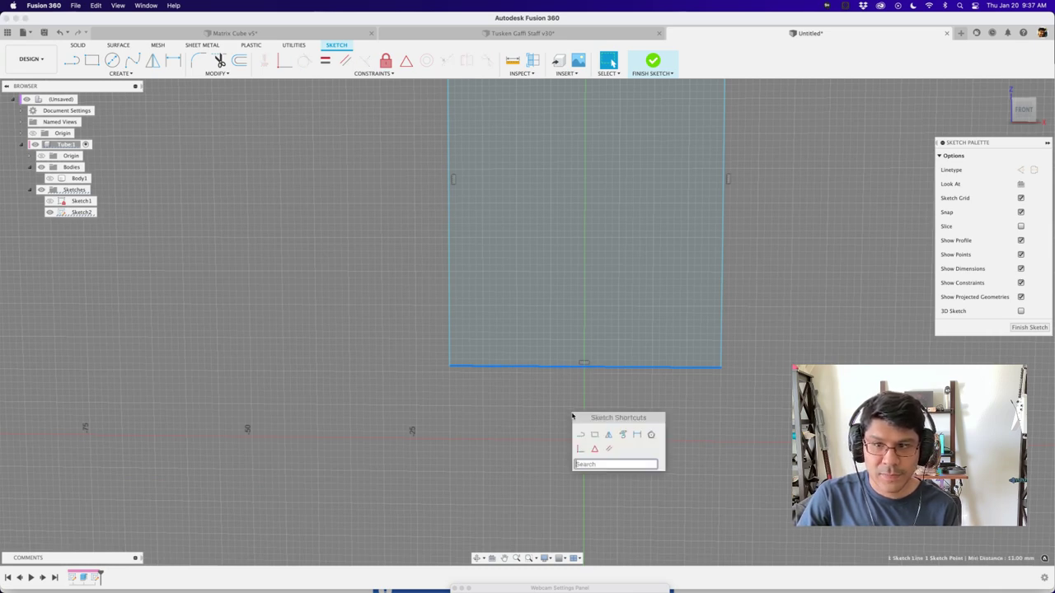
pyautogui.moveTo(639, 418); pyautogui.dragTo(718, 392)
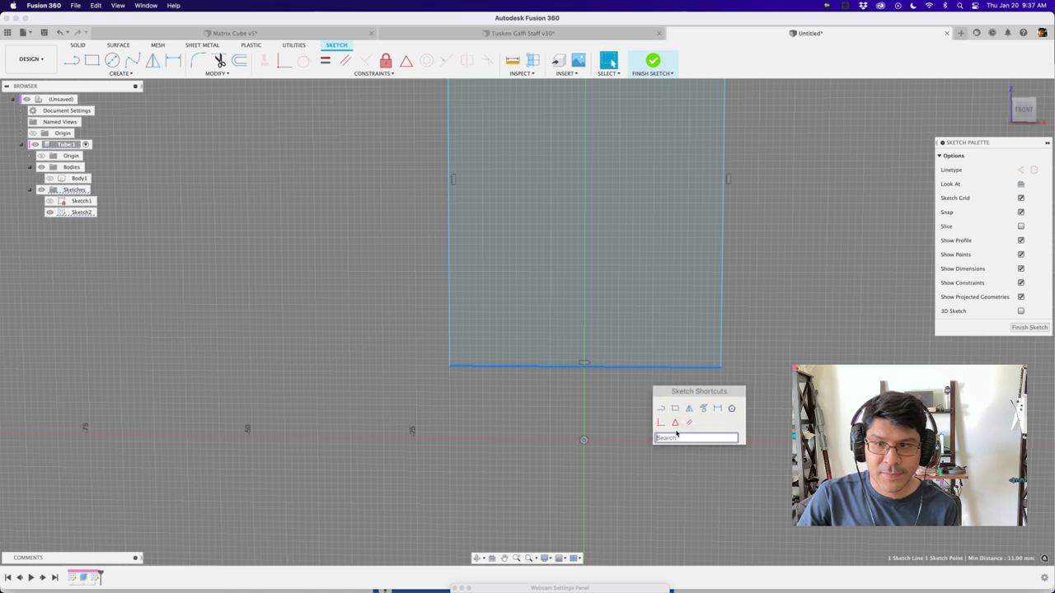
pyautogui.click(676, 423)
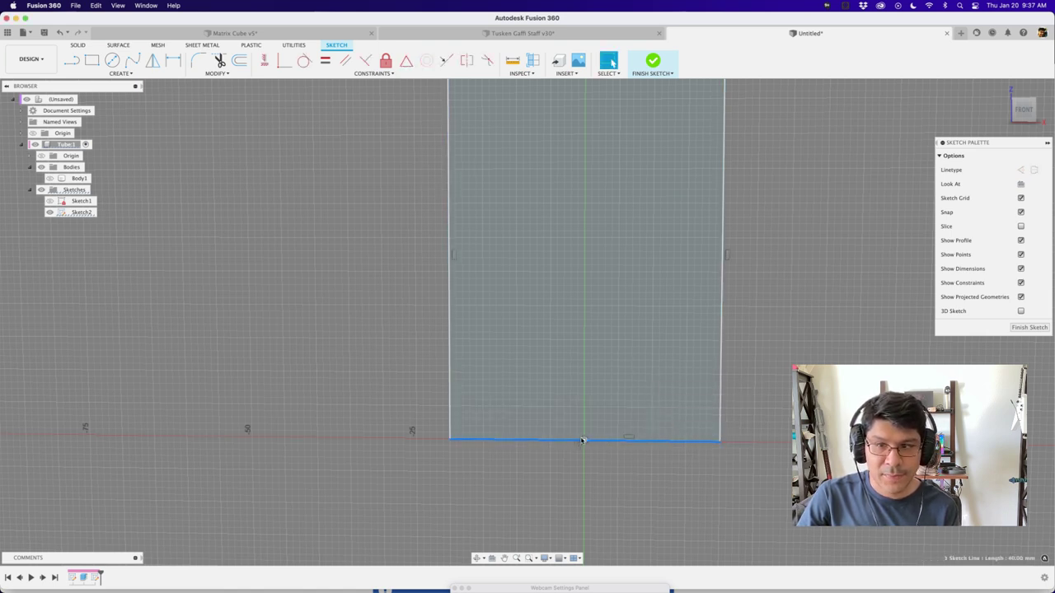
# Dimension the rectangle's right edge and set its height to 90 mm.
pyautogui.scroll(-3, 629, 438)
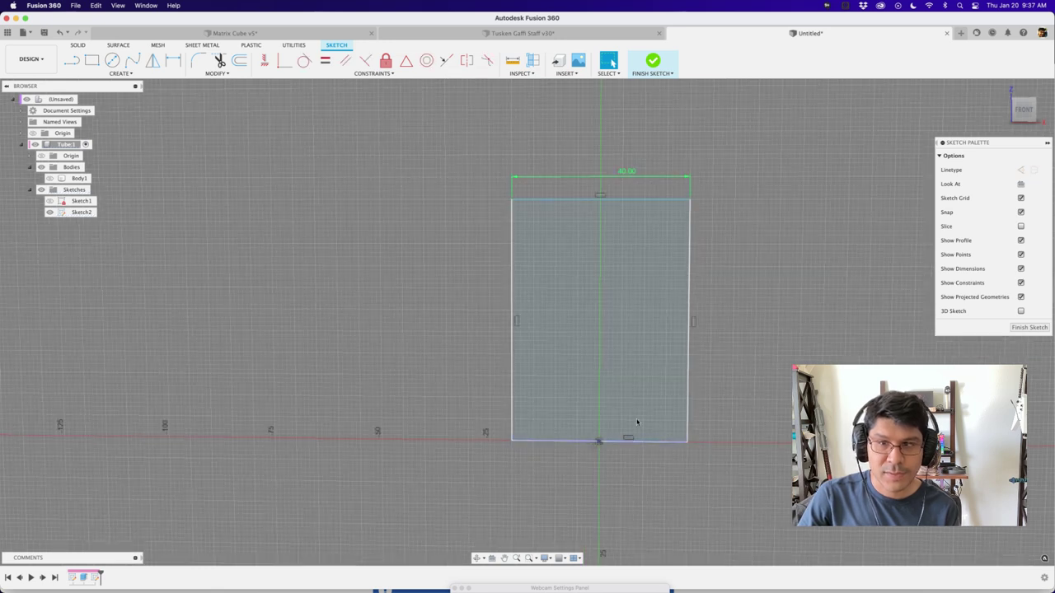
pyautogui.click(690, 237)
pyautogui.press('o')
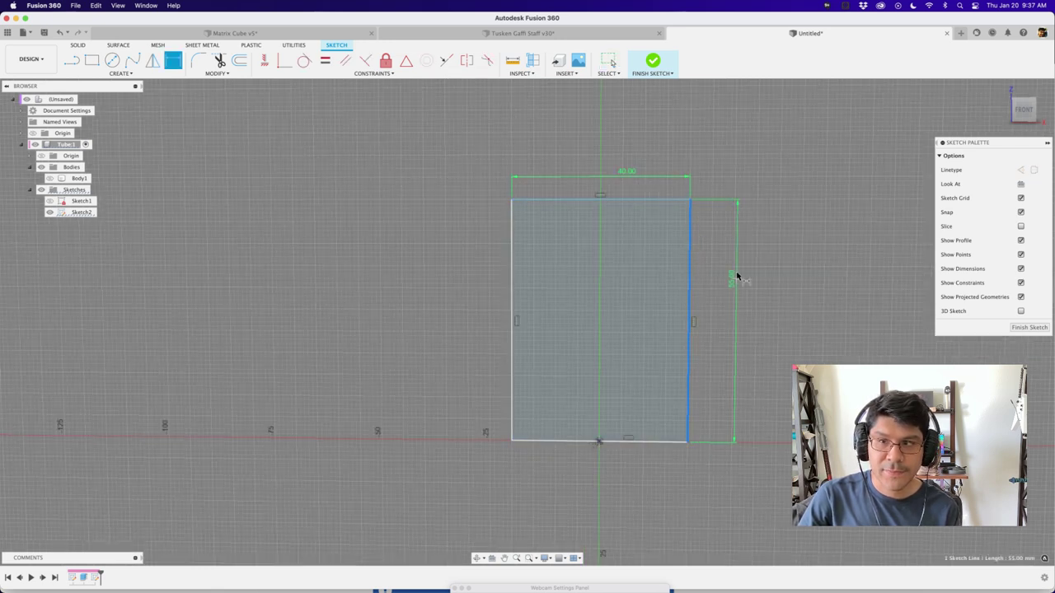
pyautogui.click(736, 285)
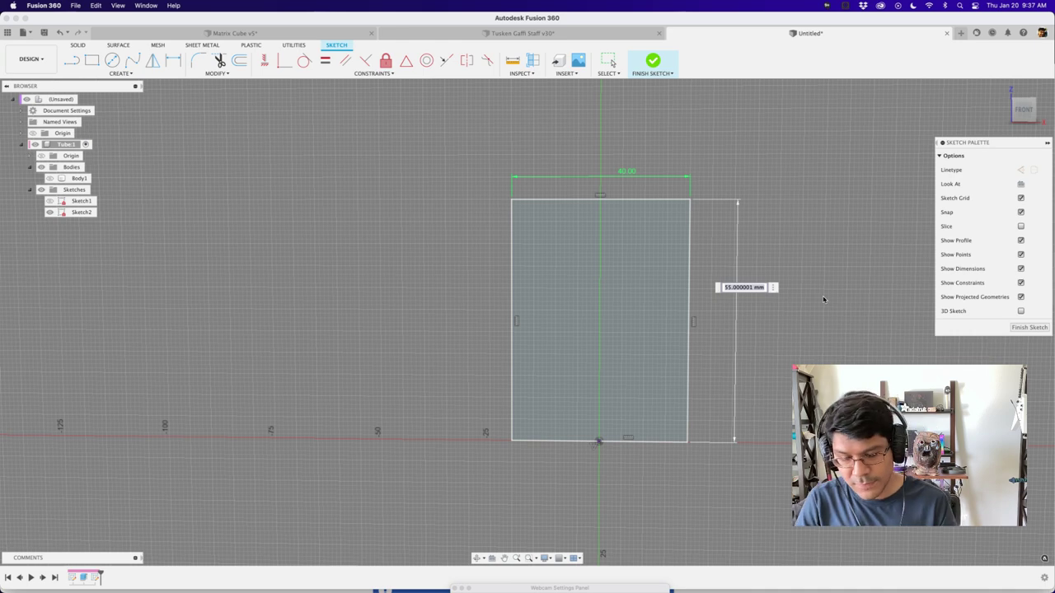
pyautogui.write('90')
pyautogui.press('Return')
pyautogui.scroll(-3, 608, 268)
pyautogui.moveTo(698, 213); pyautogui.dragTo(713, 260, button='middle')
# Draw the inner wall as a vertical line rising from the rectangle's lower edge, just inside its right edge.
pyautogui.press('l')
pyautogui.scroll(4, 652, 173)
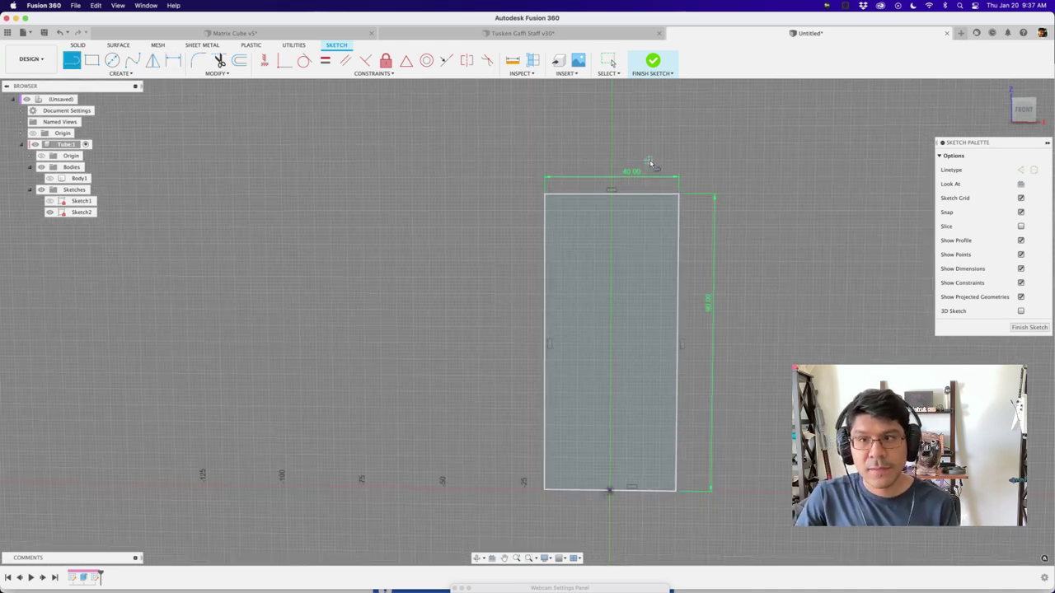
pyautogui.scroll(1, 644, 192)
pyautogui.moveTo(715, 282); pyautogui.dragTo(717, 148, button='middle')
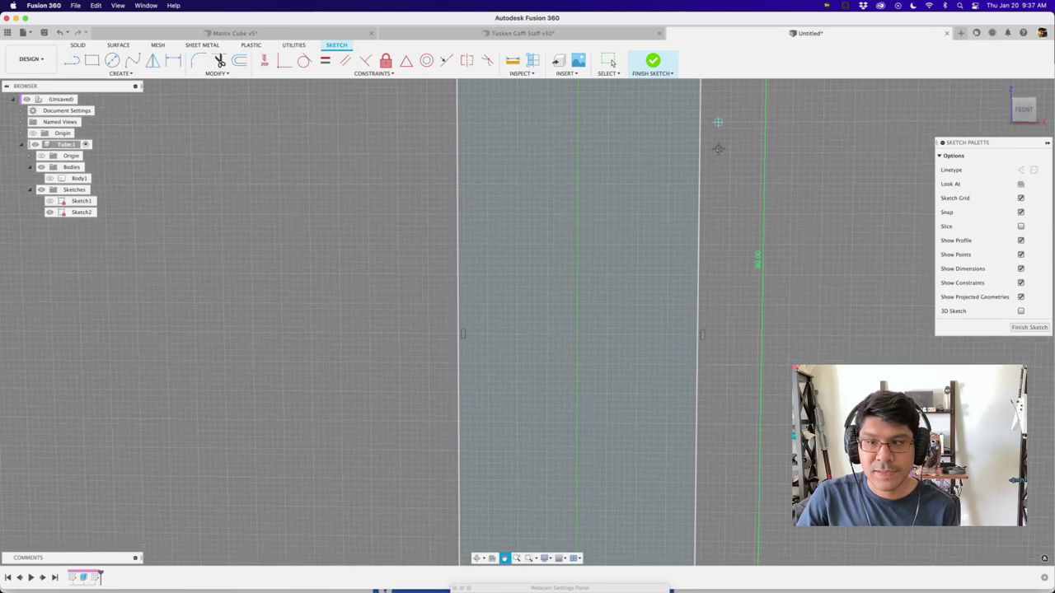
pyautogui.moveTo(742, 249); pyautogui.dragTo(749, 98, button='middle')
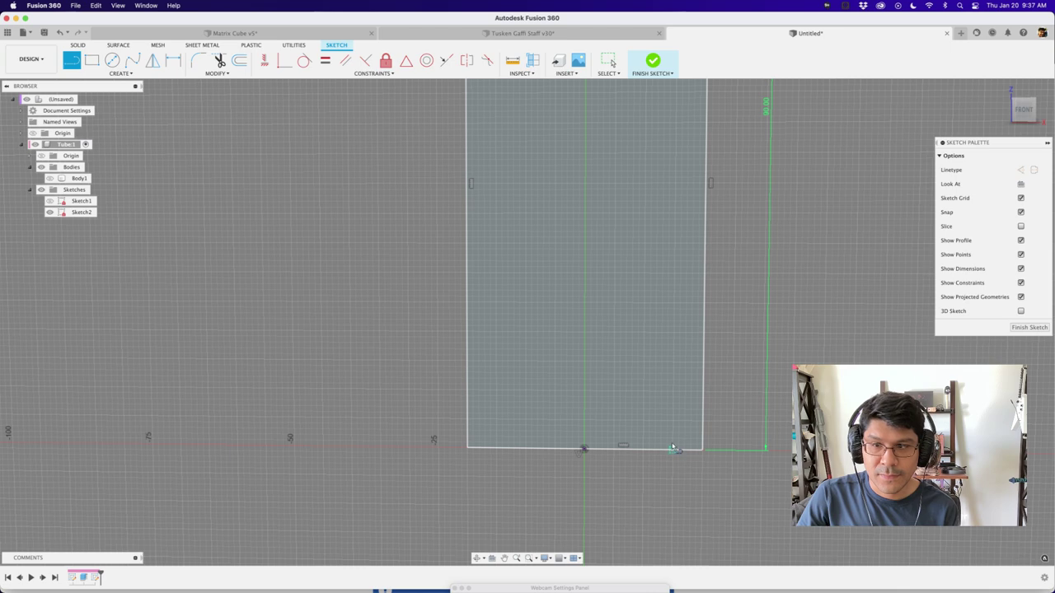
pyautogui.click(673, 448)
pyautogui.scroll(5, 684, 247)
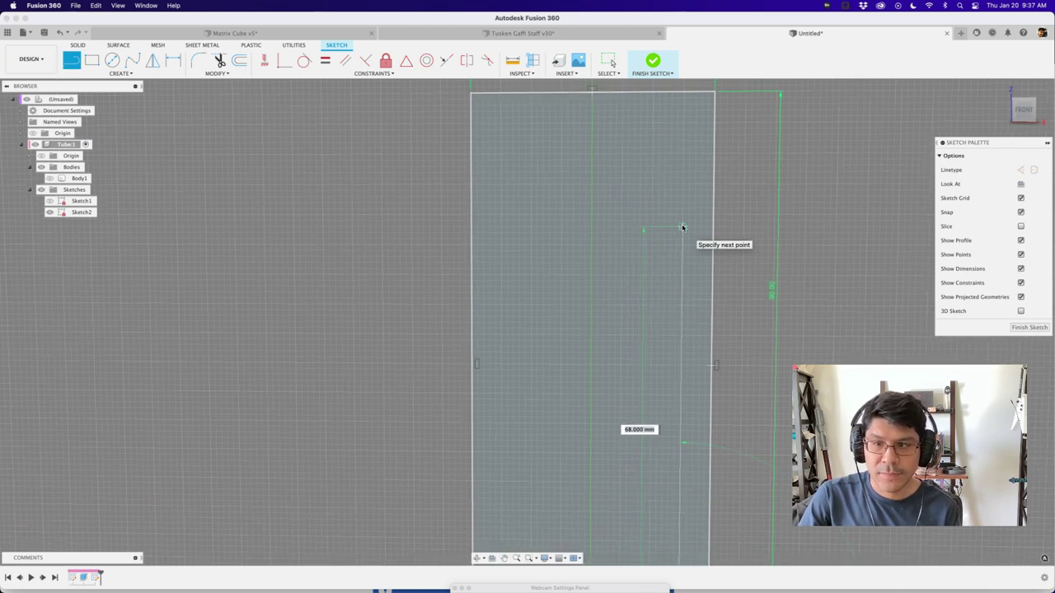
pyautogui.scroll(2, 682, 229)
pyautogui.scroll(-5, 683, 229)
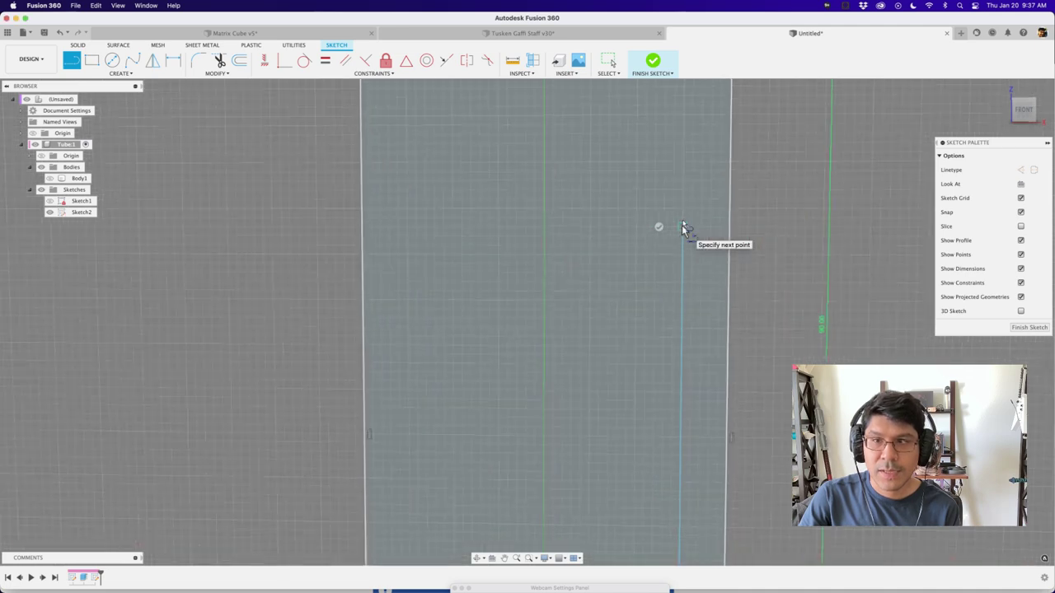
pyautogui.scroll(3, 682, 228)
# Continue the profile with an inward-sloping line about 10 mm long and a vertical neck line about 15 mm long to the upper edge.
pyautogui.moveTo(561, 169); pyautogui.dragTo(654, 289, button='middle')
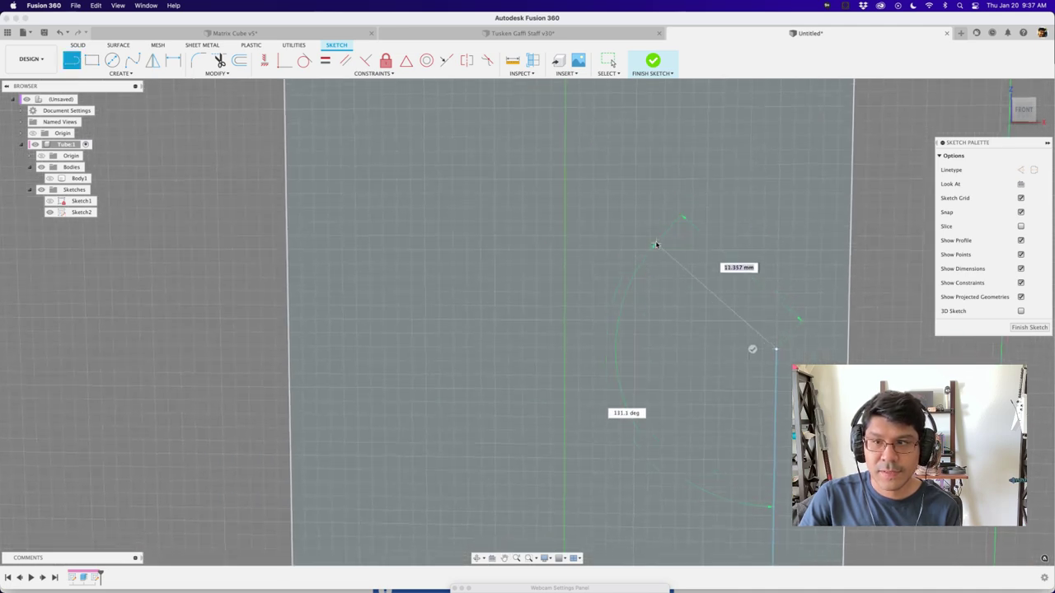
pyautogui.scroll(4, 659, 239)
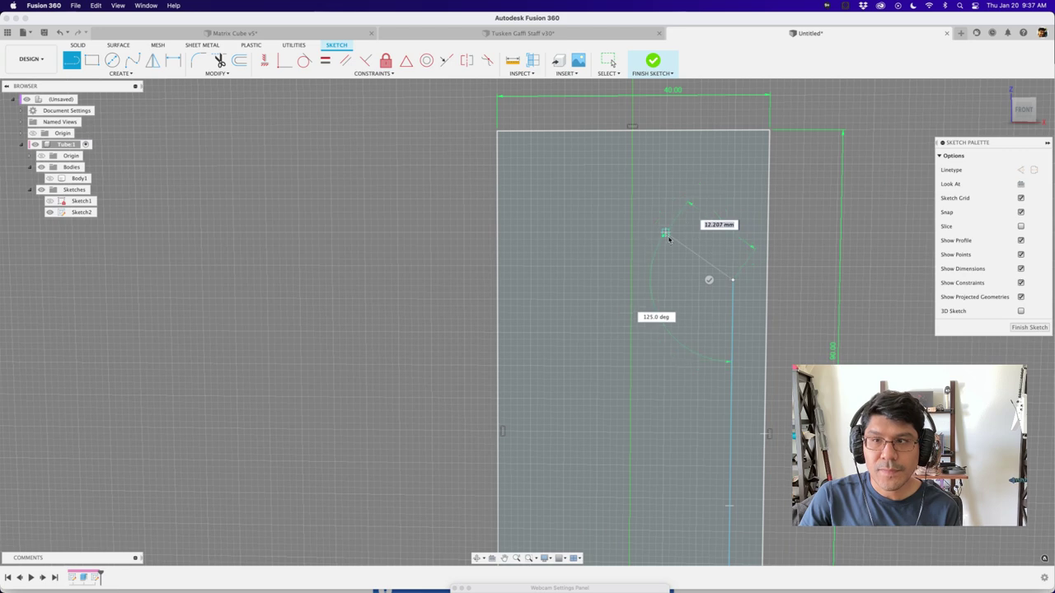
pyautogui.click(688, 234)
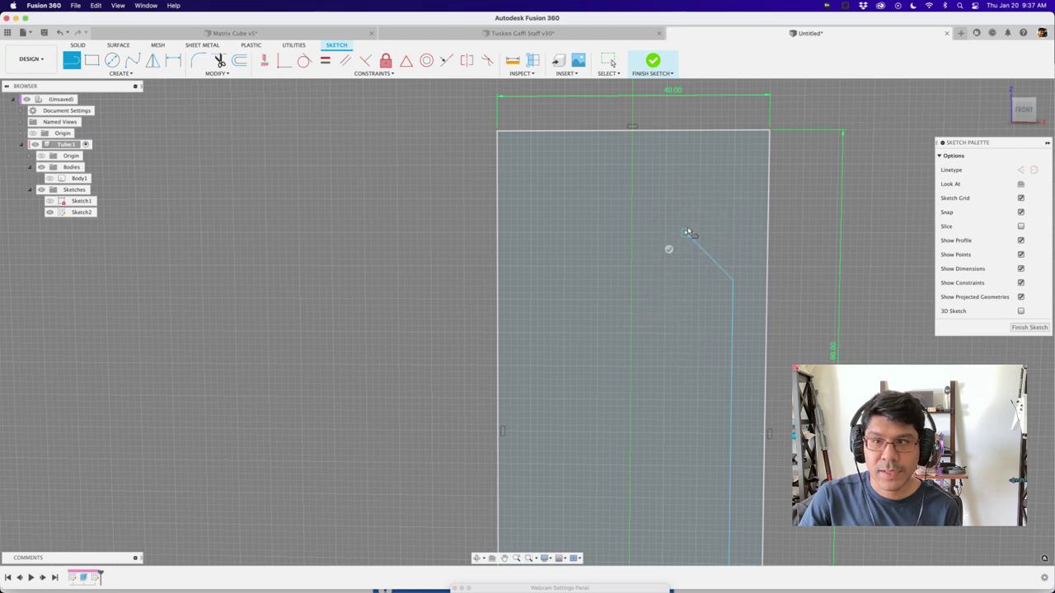
pyautogui.click(688, 129)
pyautogui.press('Escape')
# Dimension the angle between the sloped line and the inner wall line at 135 degrees.
pyautogui.scroll(-8, 732, 295)
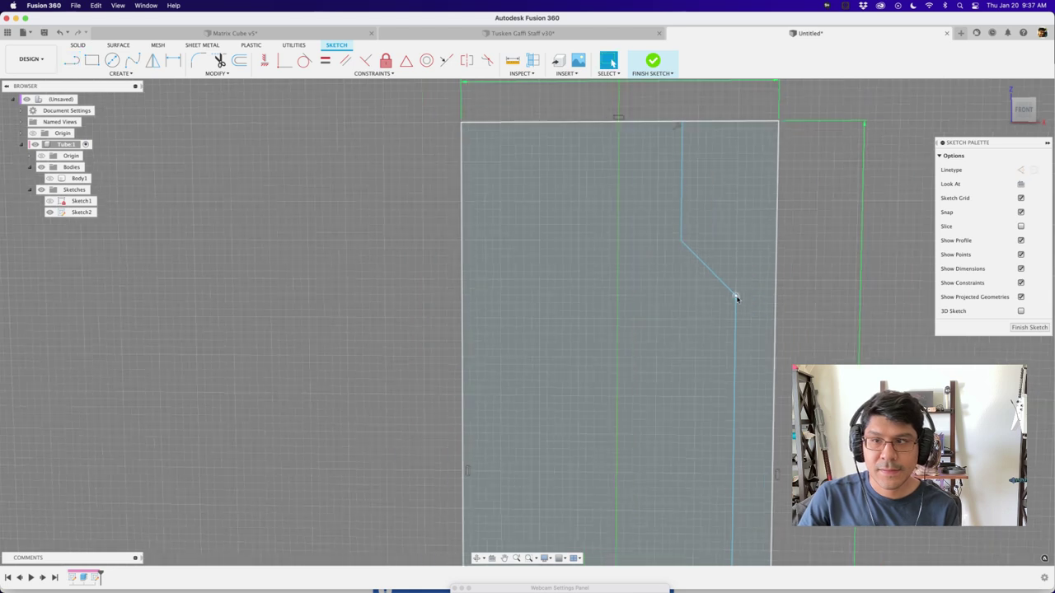
pyautogui.click(703, 266)
pyautogui.scroll(2, 728, 319)
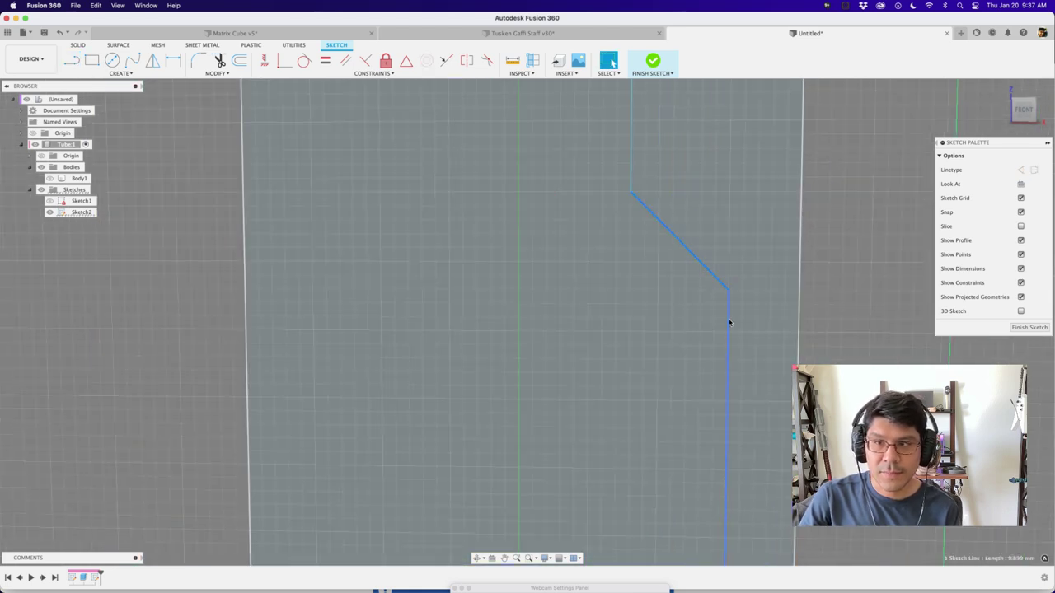
pyautogui.keyDown('shift'); pyautogui.click(729, 323); pyautogui.keyUp('shift')
pyautogui.press('d')
pyautogui.click(683, 310)
pyautogui.write('1')
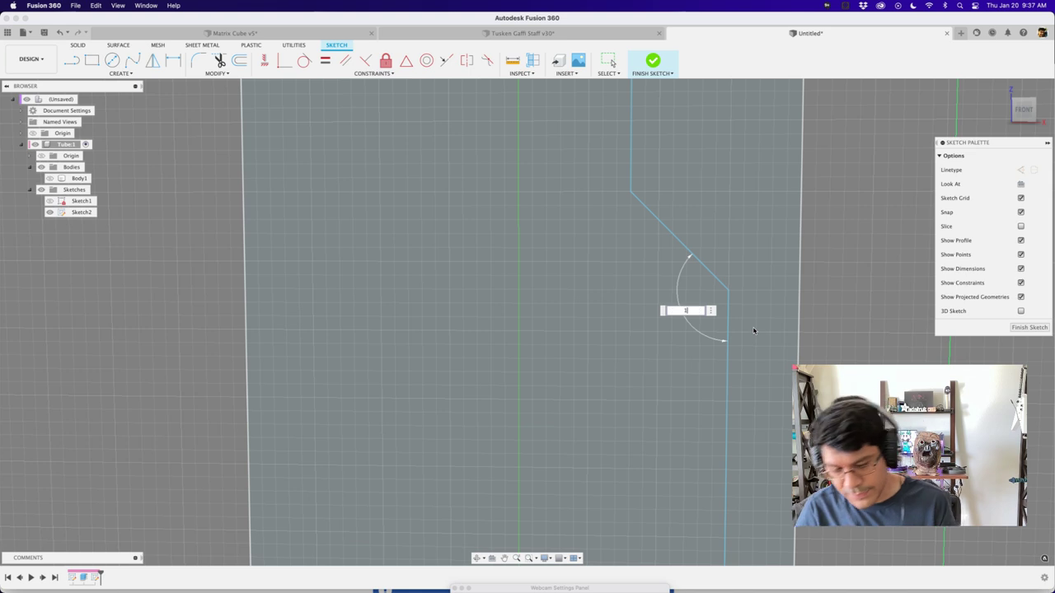
pyautogui.write('35')
pyautogui.press('Return')
pyautogui.press('Escape')
# Dimension the wall thickness between the inner wall line and the rectangle's right edge at 4 mm.
pyautogui.scroll(-4, 718, 325)
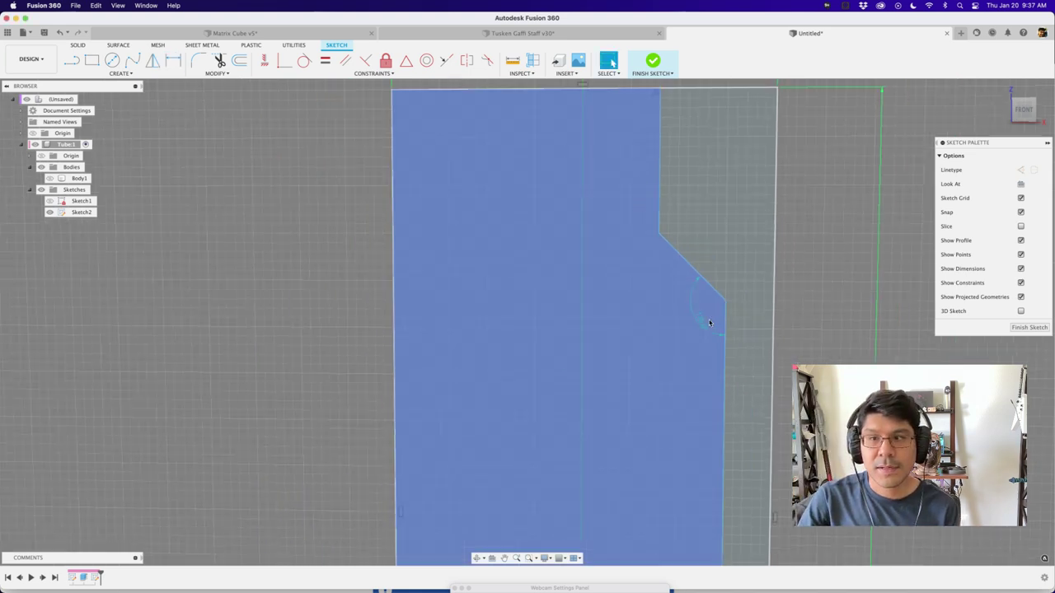
pyautogui.scroll(-5, 709, 322)
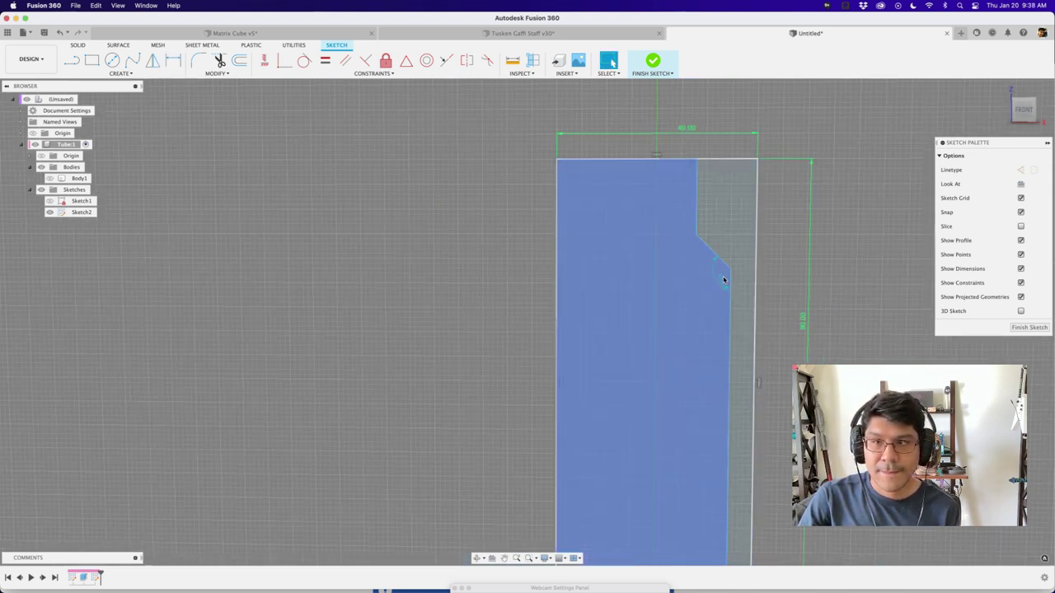
pyautogui.click(696, 177)
pyautogui.scroll(5, 716, 285)
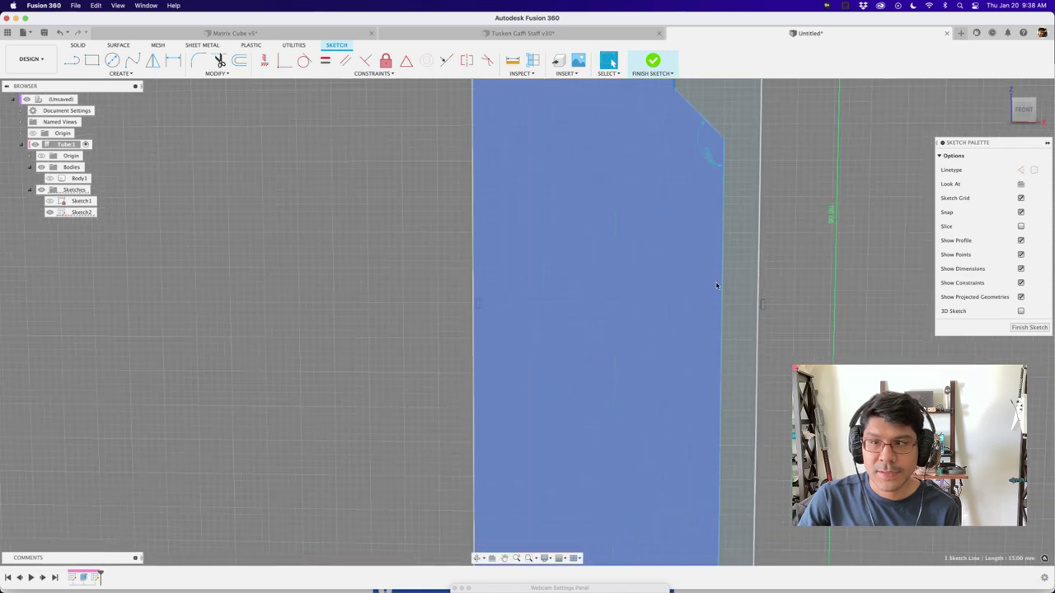
pyautogui.press('o')
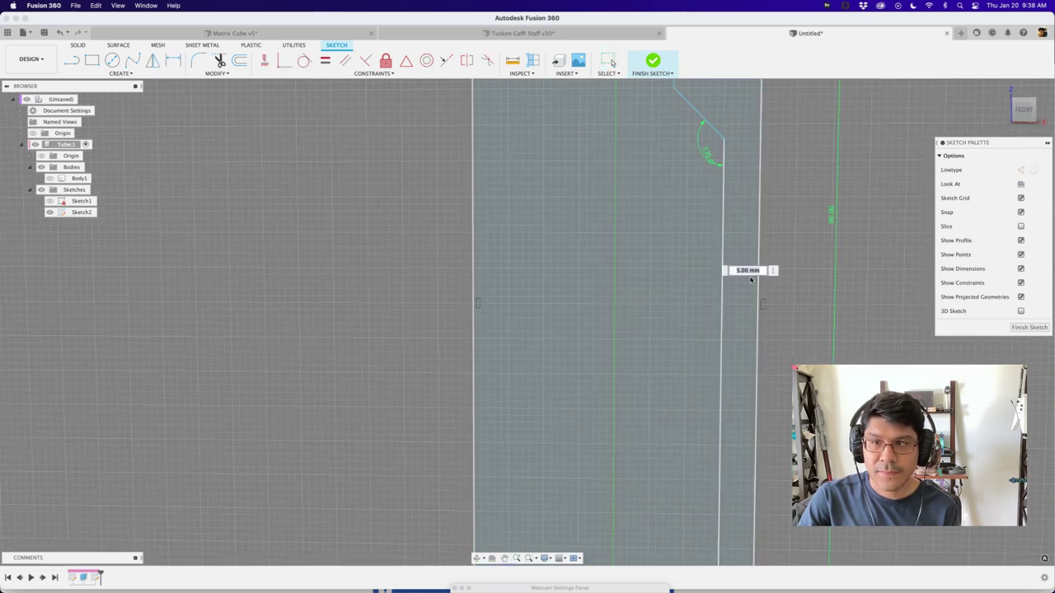
pyautogui.press('Return')
pyautogui.press('Escape')
# Shift the neck's vertical inner line slightly outward, toward the rectangle's right edge.
pyautogui.scroll(-6, 757, 279)
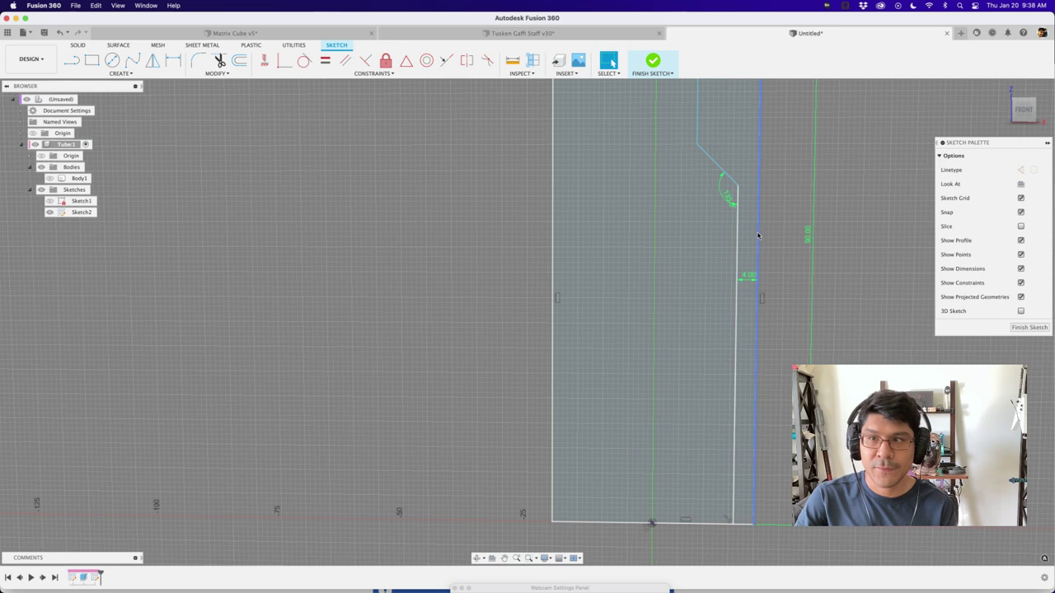
pyautogui.scroll(4, 740, 162)
pyautogui.scroll(3, 736, 171)
pyautogui.moveTo(736, 170); pyautogui.dragTo(737, 280, button='middle')
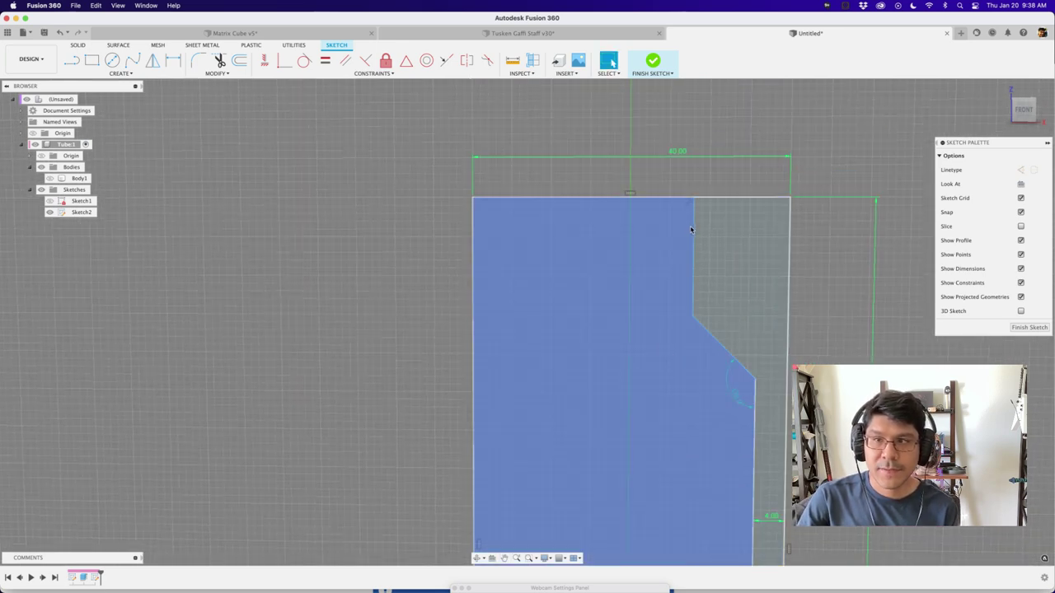
pyautogui.moveTo(694, 231)
pyautogui.mouseDown()
pyautogui.moveTo(755, 242)
pyautogui.moveTo(701, 235)
pyautogui.mouseUp()
pyautogui.scroll(-1, 710, 238)
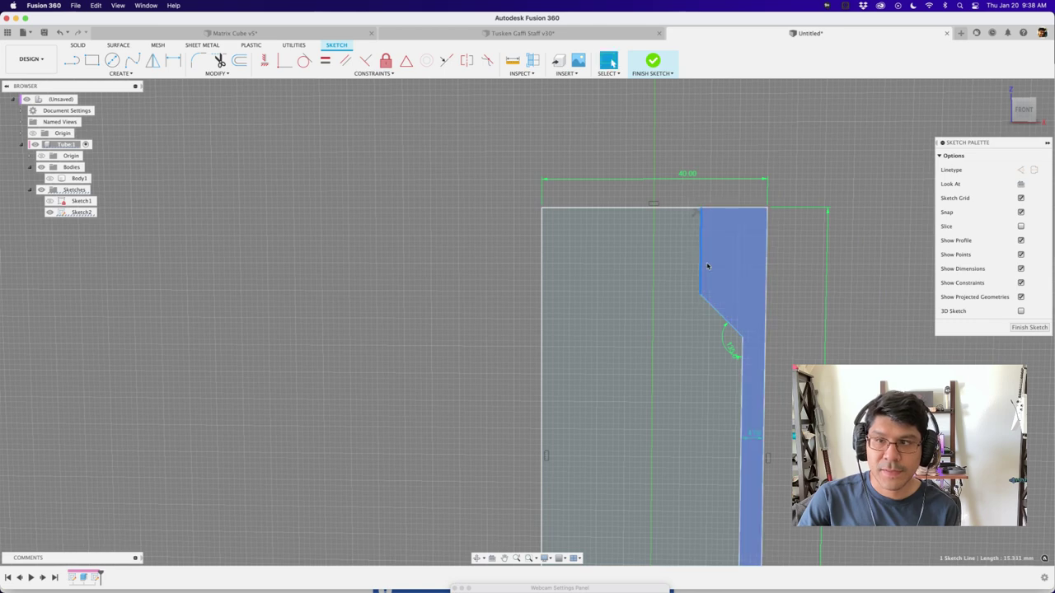
# Draw a vertical centre line 90 mm long from the midpoint of the upper edge down to the origin.
pyautogui.moveTo(726, 307); pyautogui.dragTo(730, 239, button='middle')
pyautogui.press('l')
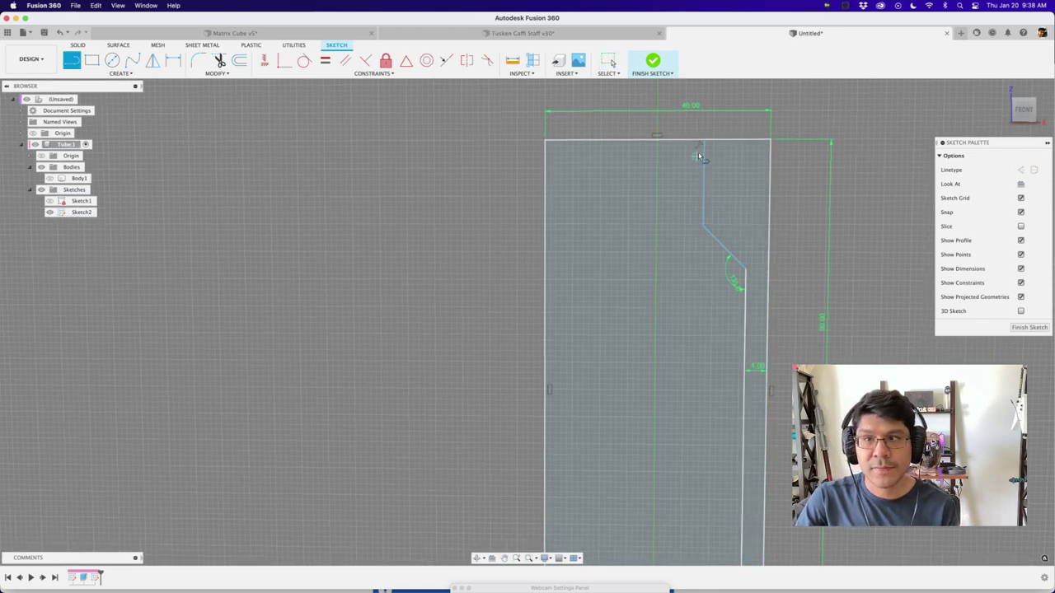
pyautogui.click(659, 138)
pyautogui.scroll(-5, 694, 357)
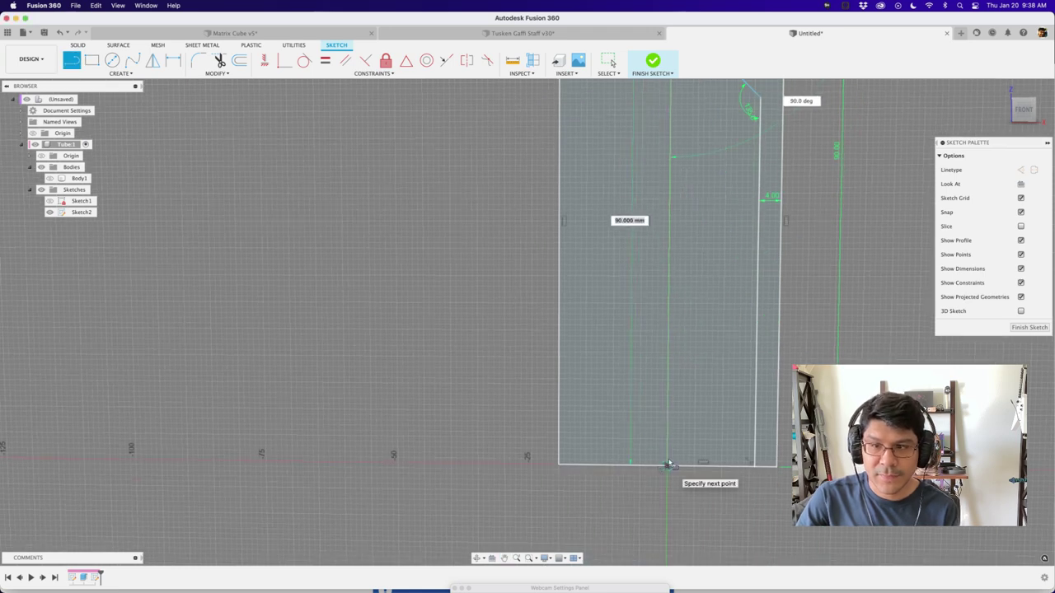
pyautogui.click(669, 464)
pyautogui.scroll(-4, 676, 445)
pyautogui.press('Escape')
# Dimension the distance between the centre line and the neck's vertical inner line at 10 mm.
pyautogui.scroll(5, 714, 219)
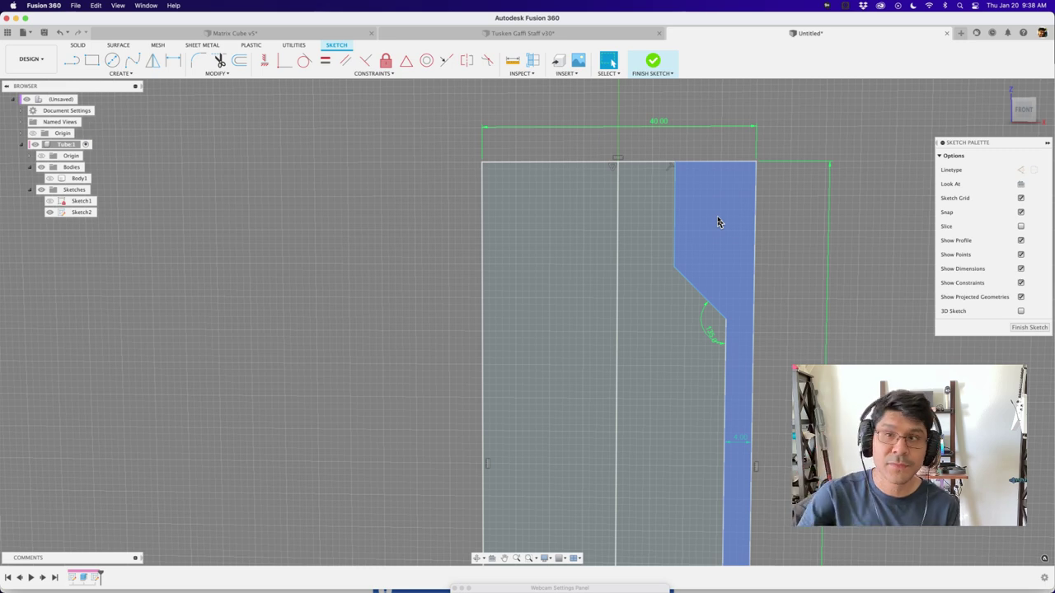
pyautogui.click(675, 191)
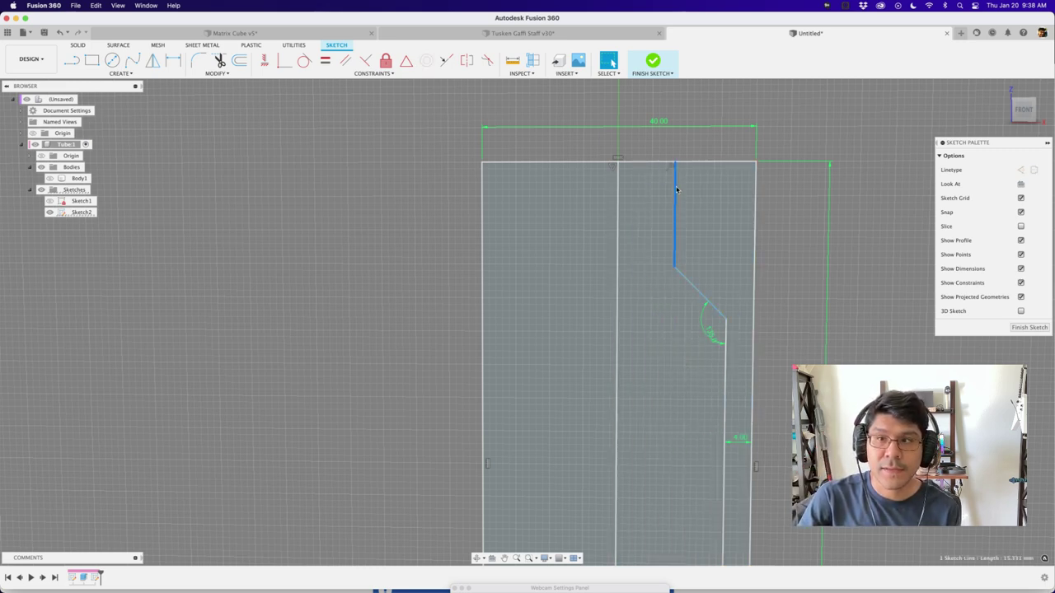
pyautogui.press('d')
pyautogui.click(618, 193)
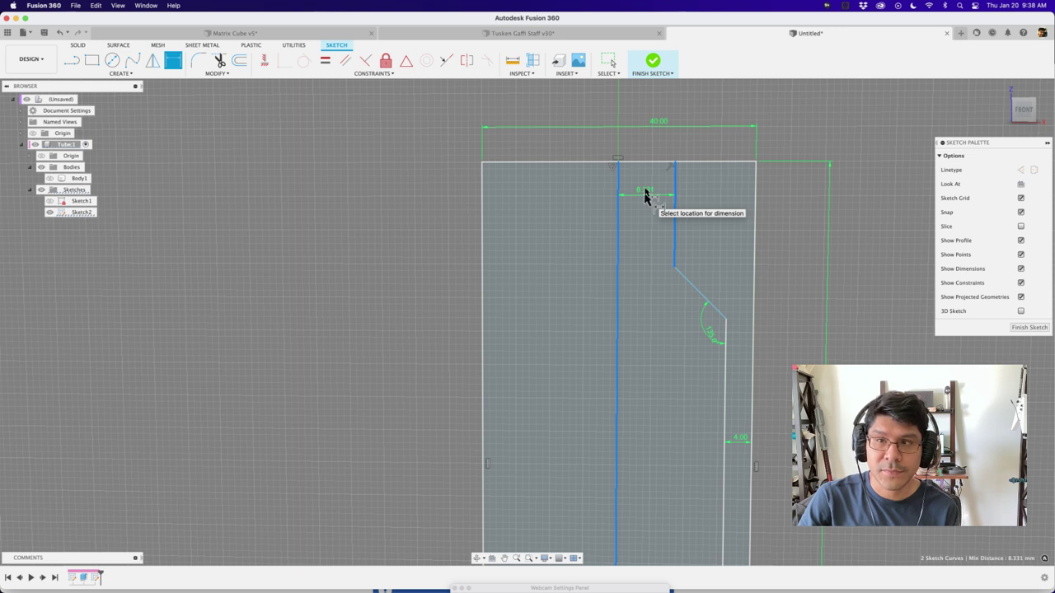
pyautogui.click(645, 196)
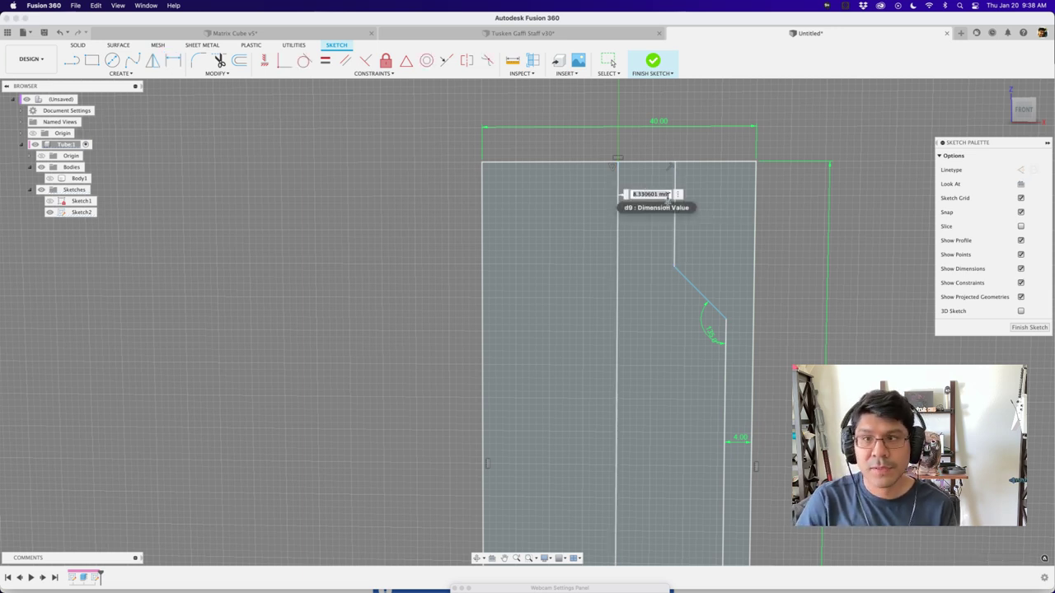
pyautogui.write('10')
pyautogui.press('Return')
pyautogui.press('Escape')
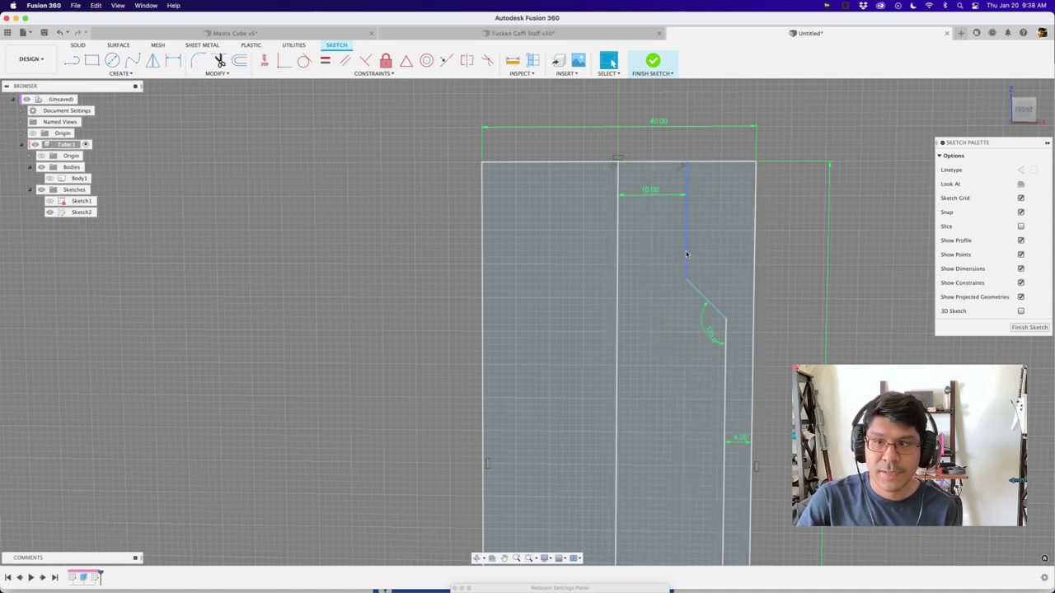
# Dimension the neck's vertical inner line at 18 mm and place the dimension outside the rectangle, beyond its edge opposite the neck.
pyautogui.press('d')
pyautogui.click(689, 234)
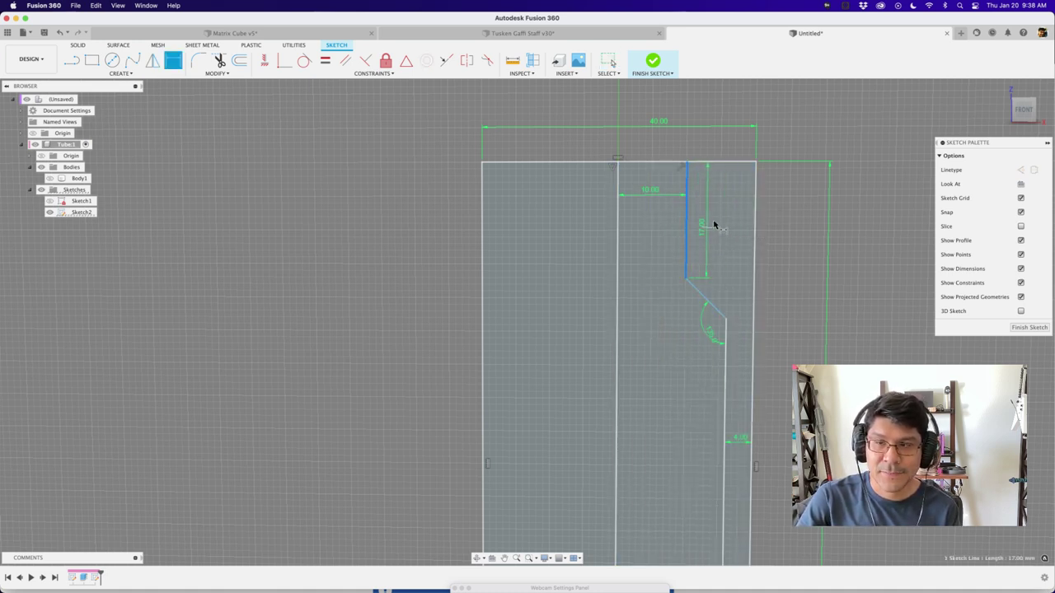
pyautogui.click(724, 225)
pyautogui.write('18')
pyautogui.press('Return')
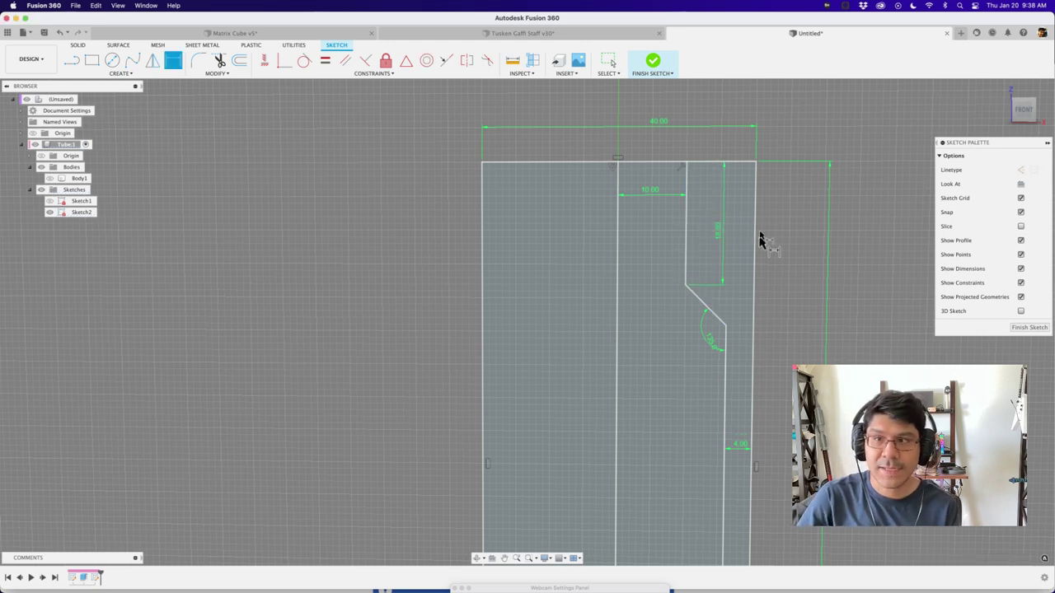
pyautogui.press('Escape')
pyautogui.scroll(-4, 758, 236)
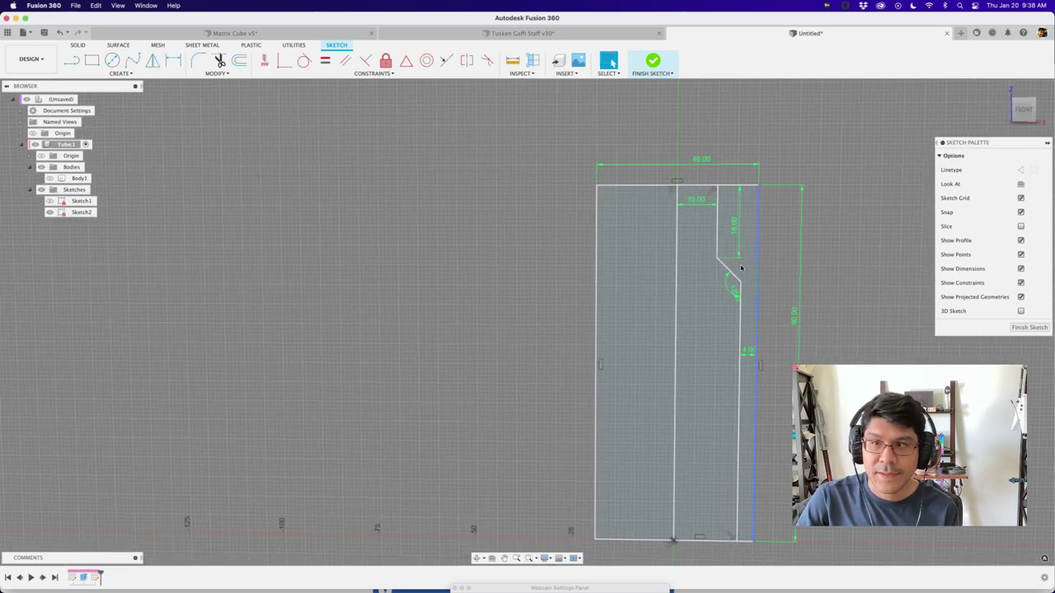
pyautogui.scroll(3, 740, 263)
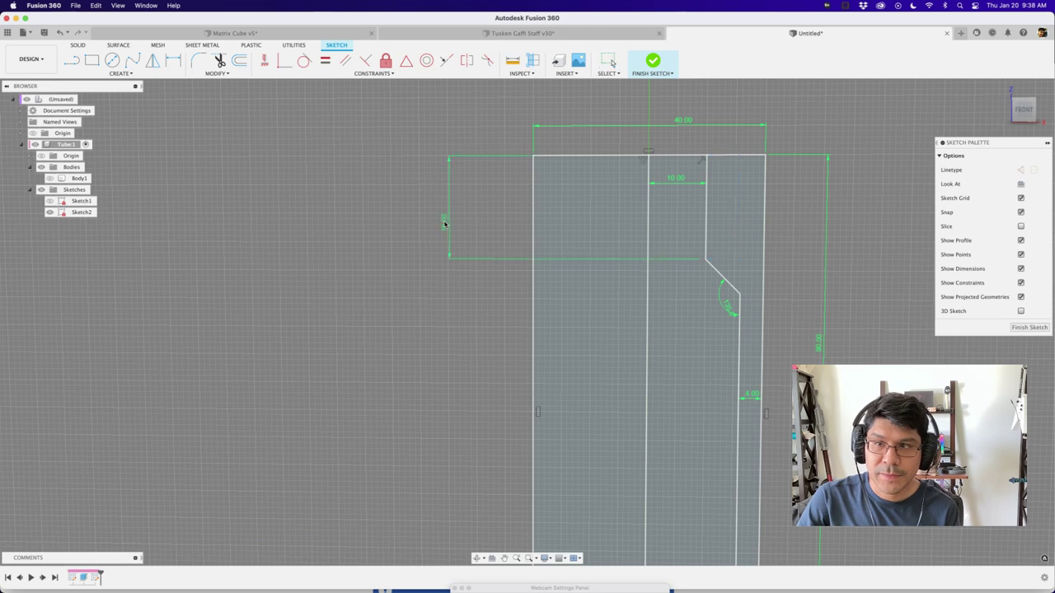
# Draw a line about 12 mm straight down from the upper edge outside the neck line, continuing horizontally to the rectangle's outer edge.
pyautogui.scroll(-2, 445, 223)
pyautogui.press('l')
pyautogui.scroll(5, 635, 176)
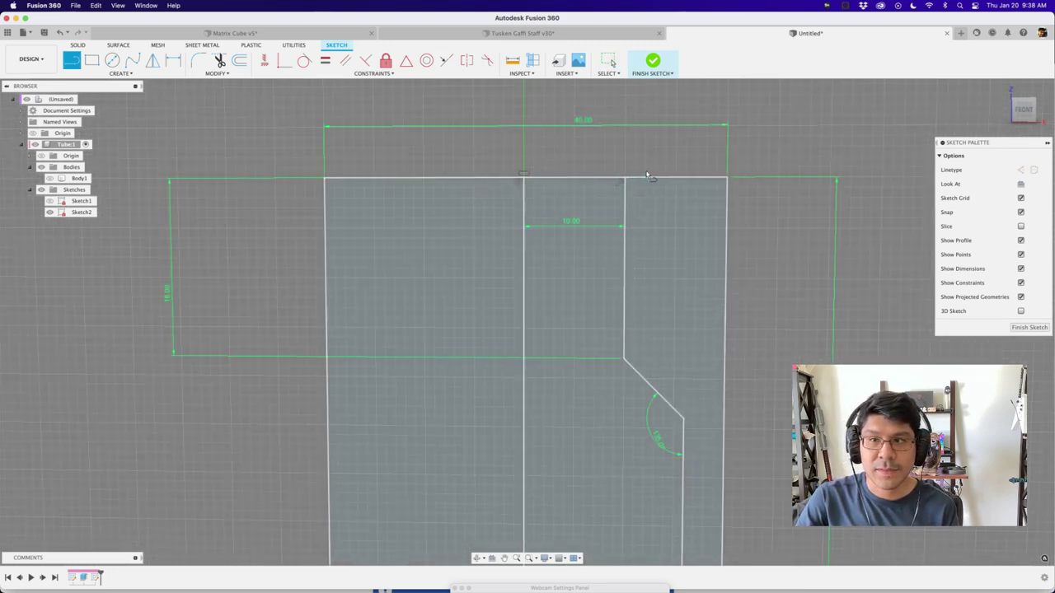
pyautogui.click(646, 178)
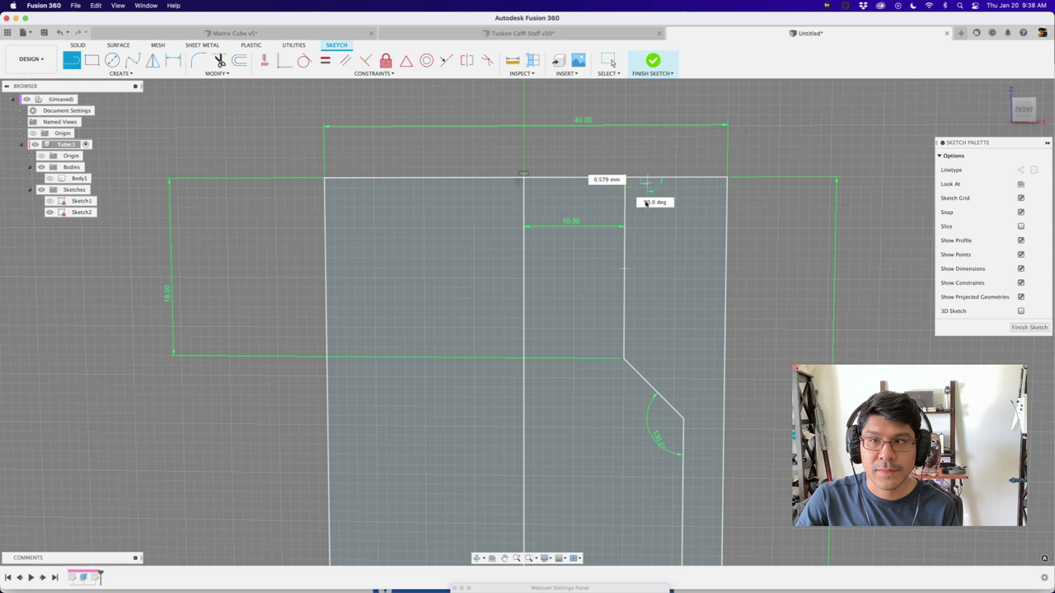
pyautogui.click(647, 329)
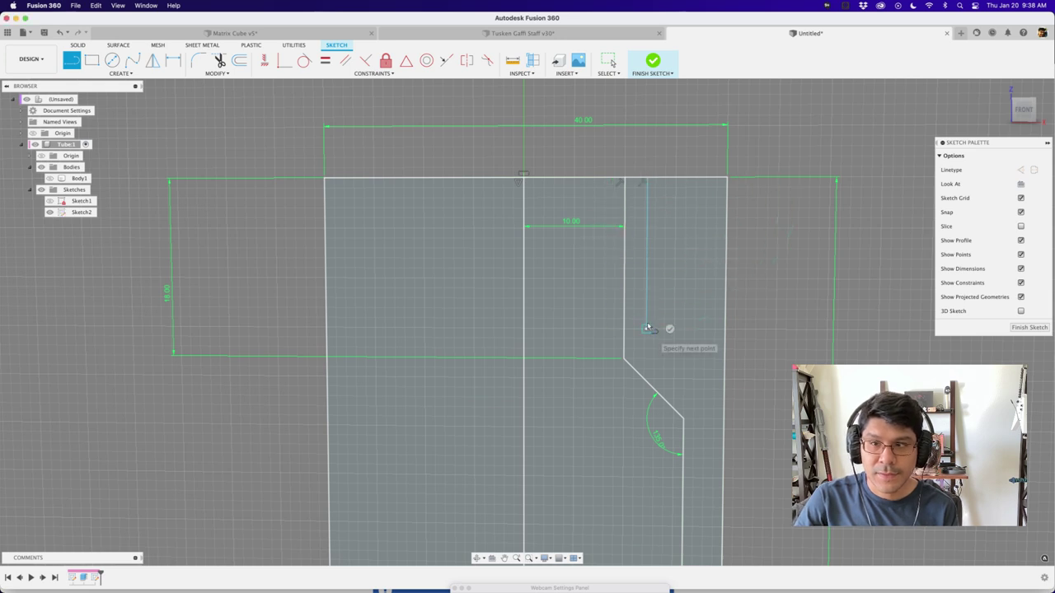
pyautogui.click(725, 329)
pyautogui.press('Escape')
# Dimension the neck's wall thickness between its inner line and the new vertical outer line at 4 mm.
pyautogui.click(689, 263)
pyautogui.scroll(5, 689, 272)
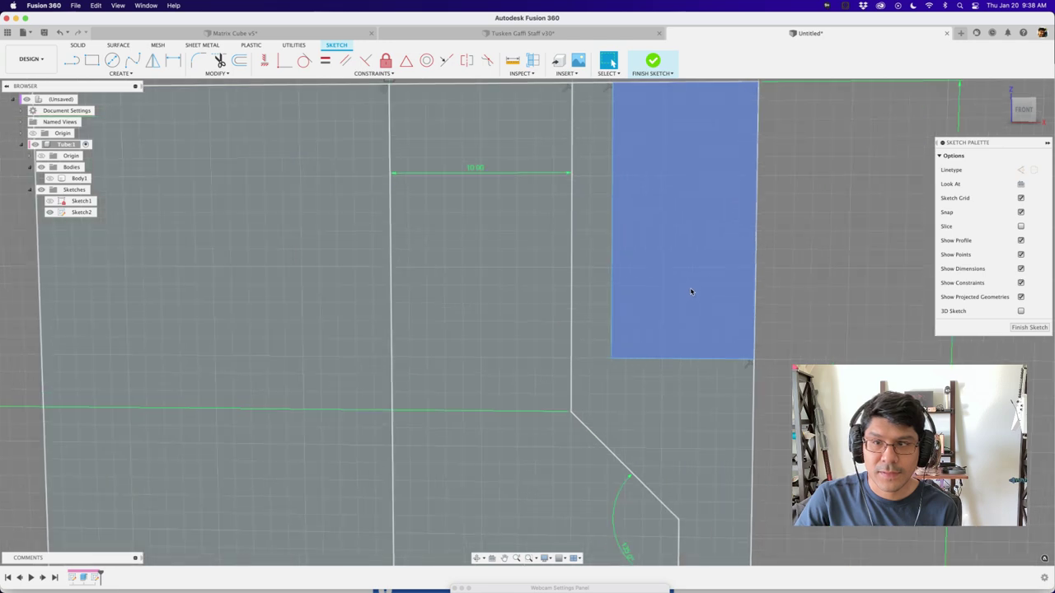
pyautogui.scroll(-6, 659, 212)
pyautogui.scroll(8, 655, 212)
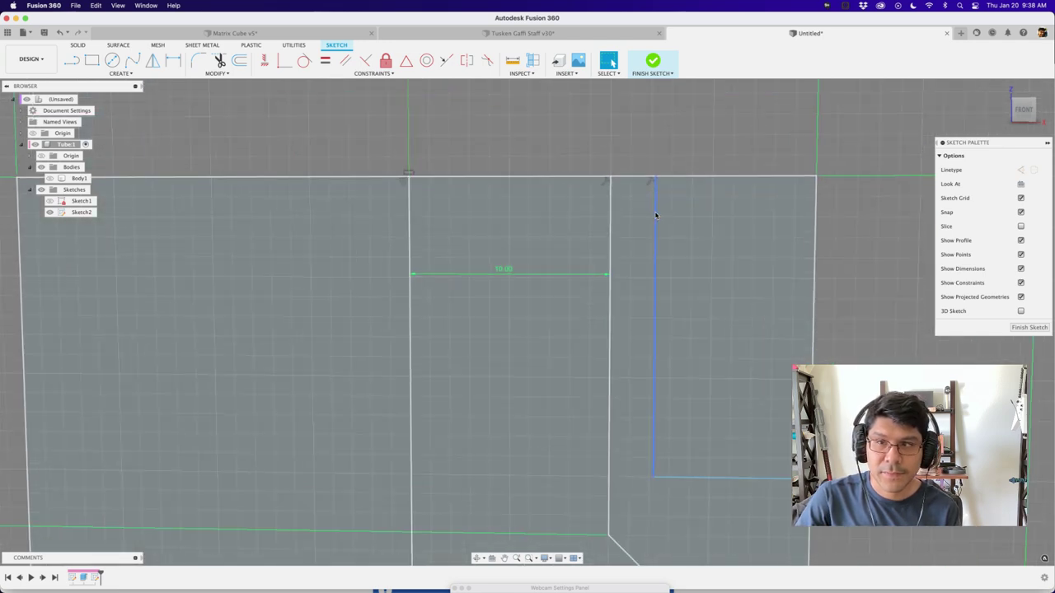
pyautogui.moveTo(654, 214); pyautogui.dragTo(714, 218)
pyautogui.press('d')
pyautogui.click(612, 215)
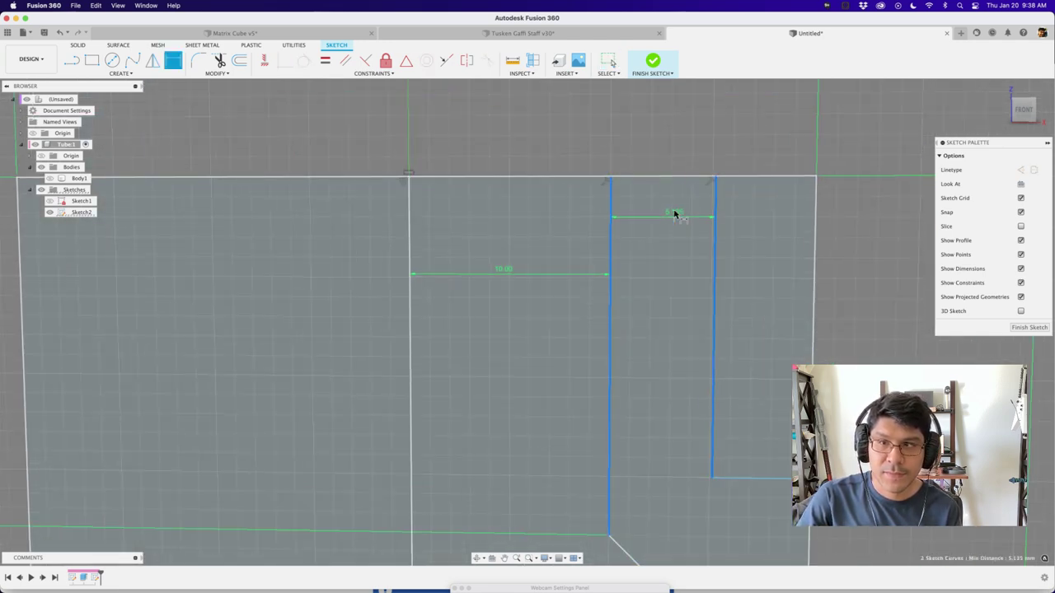
pyautogui.click(677, 215)
pyautogui.write('4')
pyautogui.press('Return')
pyautogui.scroll(-3, 697, 212)
pyautogui.scroll(-2, 697, 213)
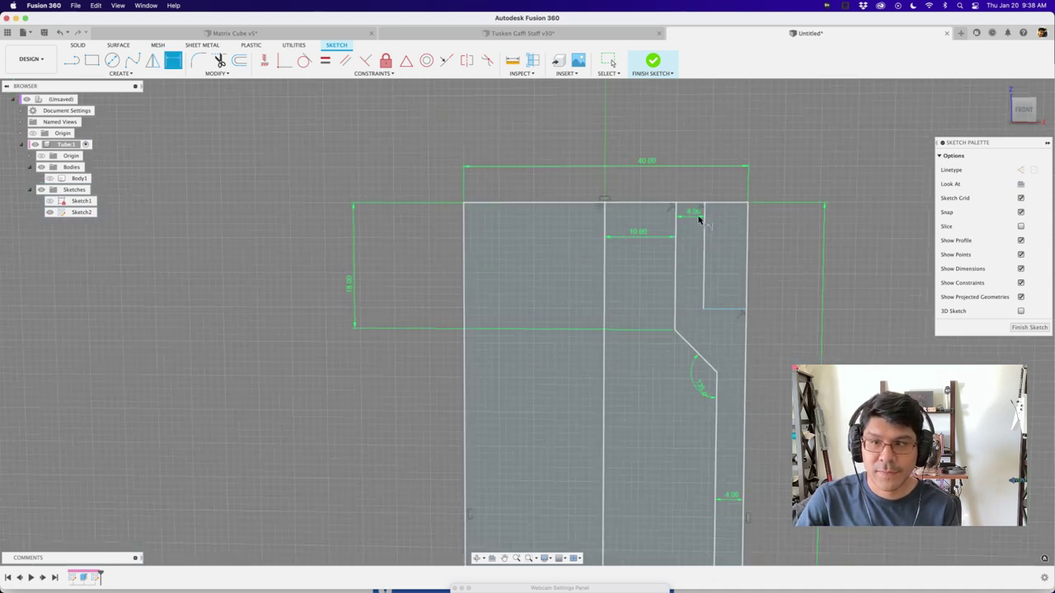
pyautogui.scroll(4, 701, 248)
pyautogui.press('Escape')
# Dimension the length of the neck's vertical outer line at 16 mm.
pyautogui.click(697, 338)
pyautogui.moveTo(696, 339); pyautogui.dragTo(695, 331)
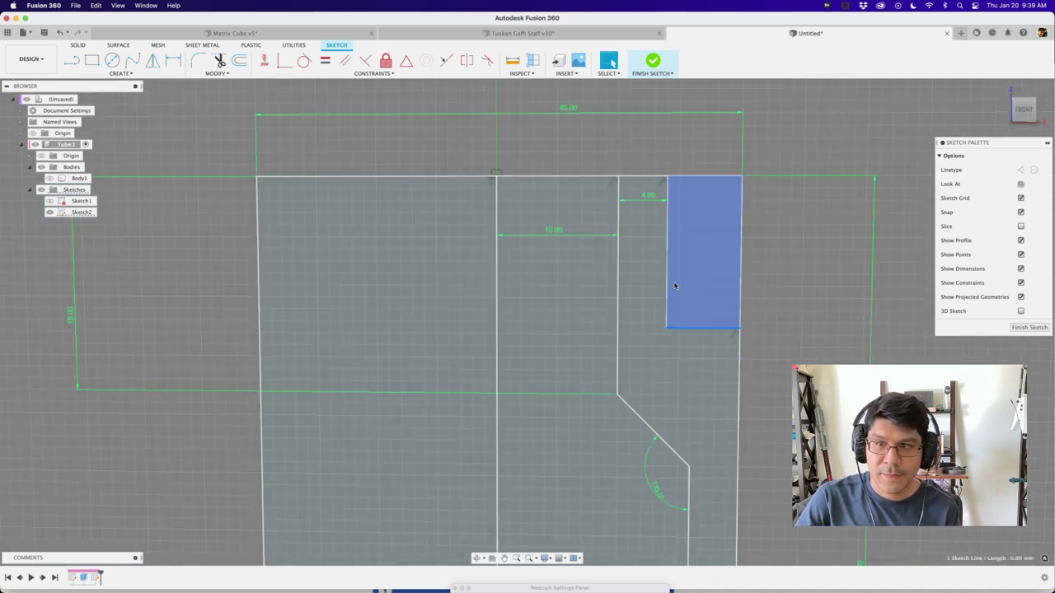
pyautogui.click(667, 273)
pyautogui.press('d')
pyautogui.click(699, 270)
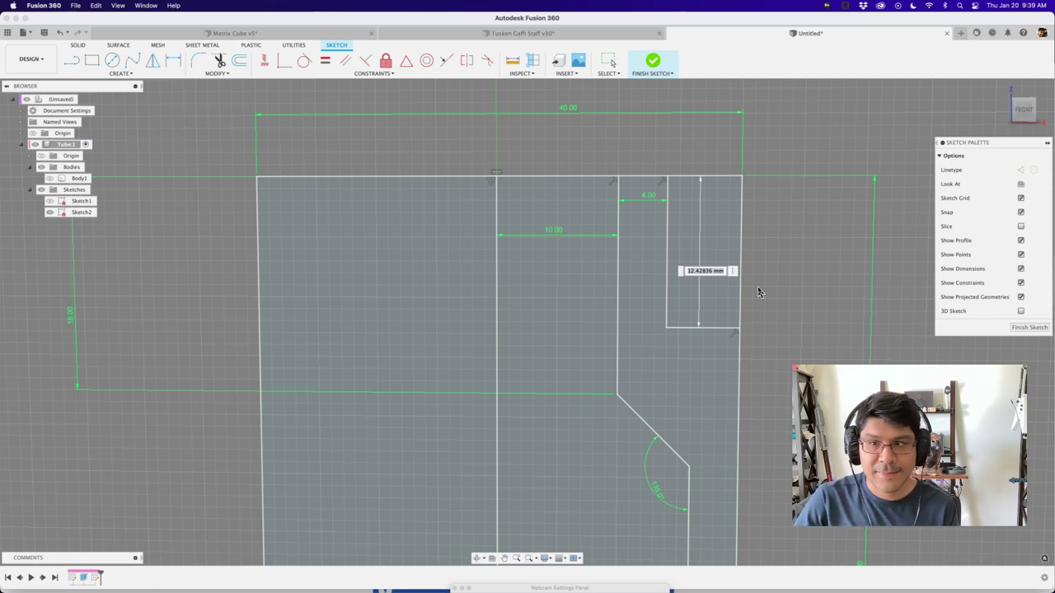
pyautogui.write('16')
pyautogui.press('Return')
pyautogui.press('Escape')
pyautogui.scroll(-5, 746, 286)
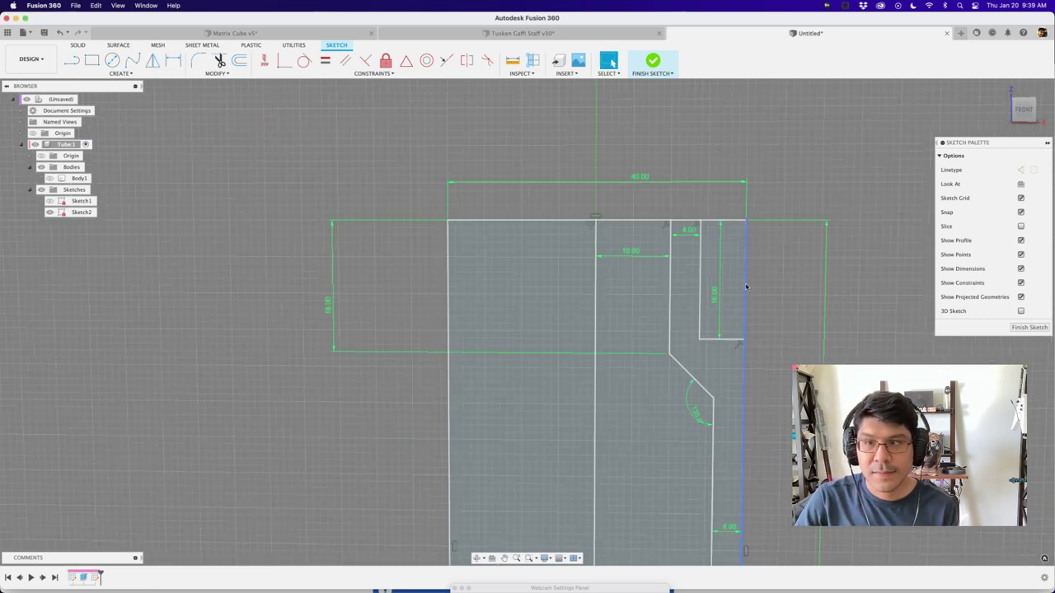
# Revolve the stepped wall profile 360 degrees around the vertical centre line as a new body.
pyautogui.click(736, 352)
pyautogui.scroll(-5, 808, 271)
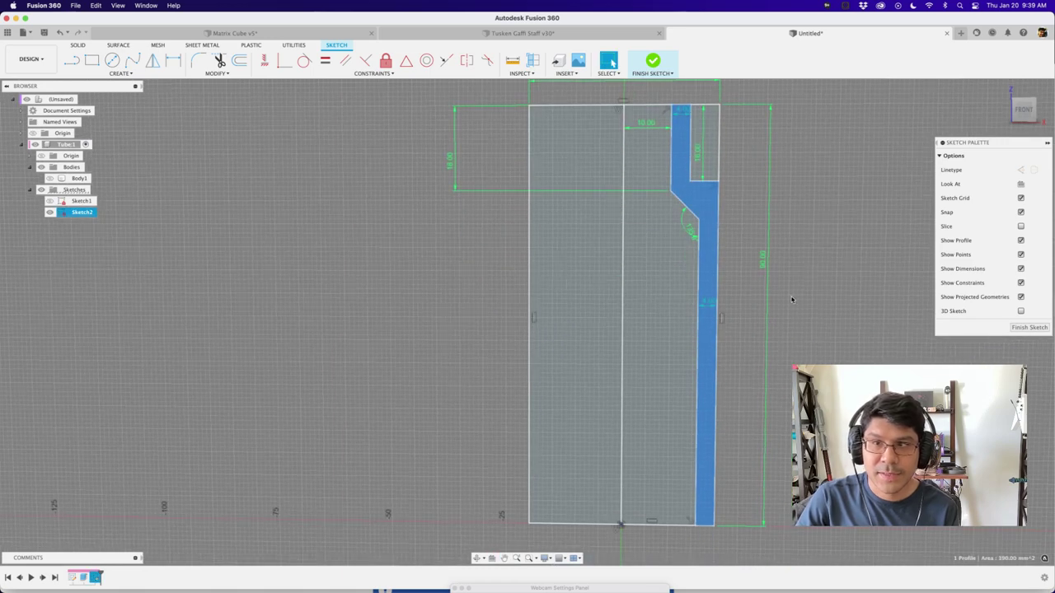
pyautogui.moveTo(754, 332)
pyautogui.mouseDown(button='middle')
pyautogui.moveTo(754, 314)
pyautogui.moveTo(755, 379)
pyautogui.mouseUp(button='middle')
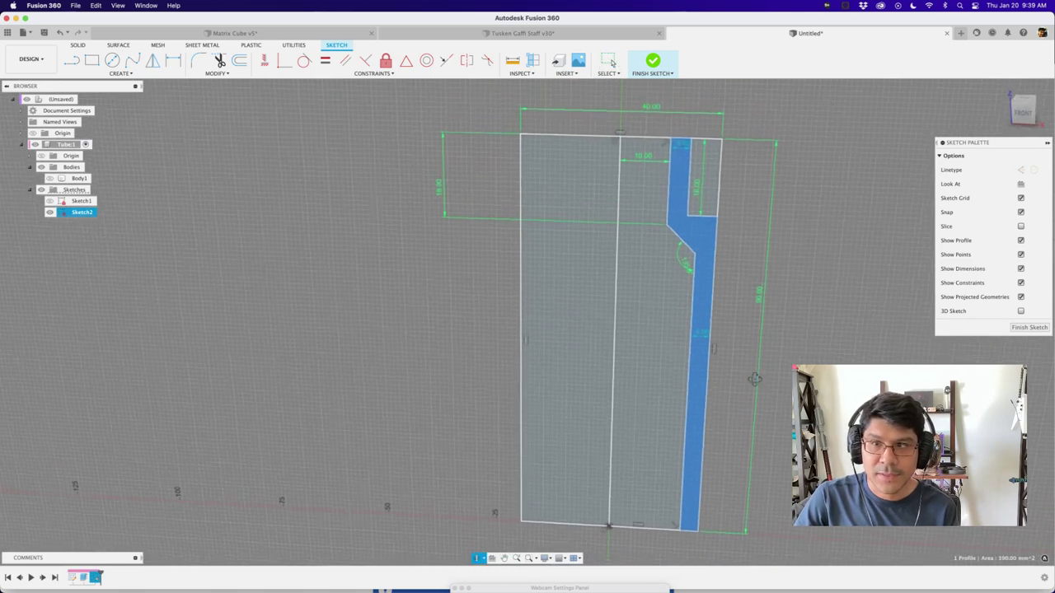
pyautogui.scroll(3, 718, 288)
pyautogui.scroll(-3, 685, 246)
pyautogui.moveTo(783, 304); pyautogui.dragTo(733, 304, button='middle')
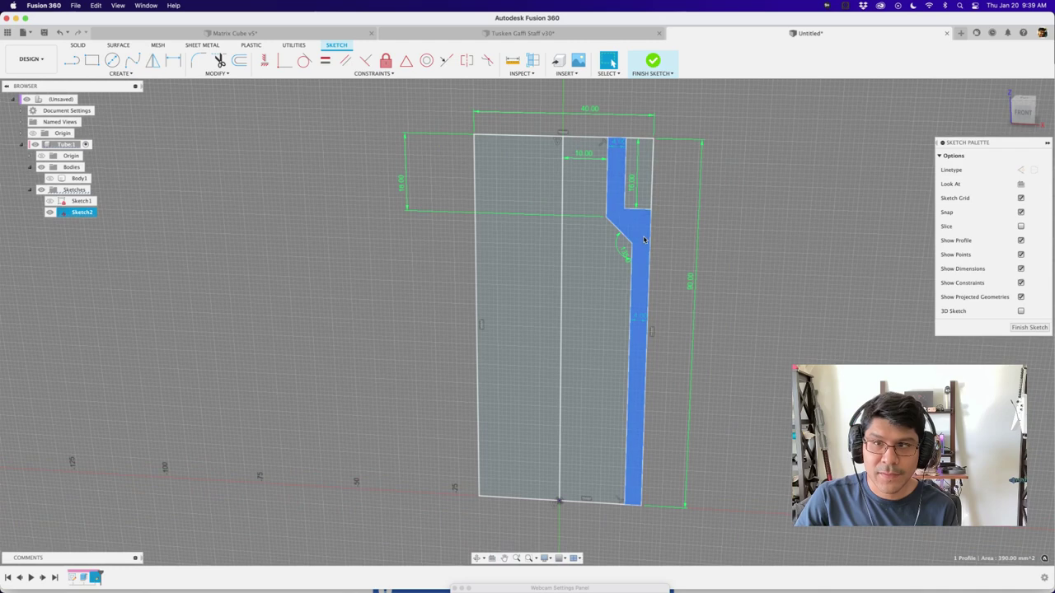
pyautogui.press('s')
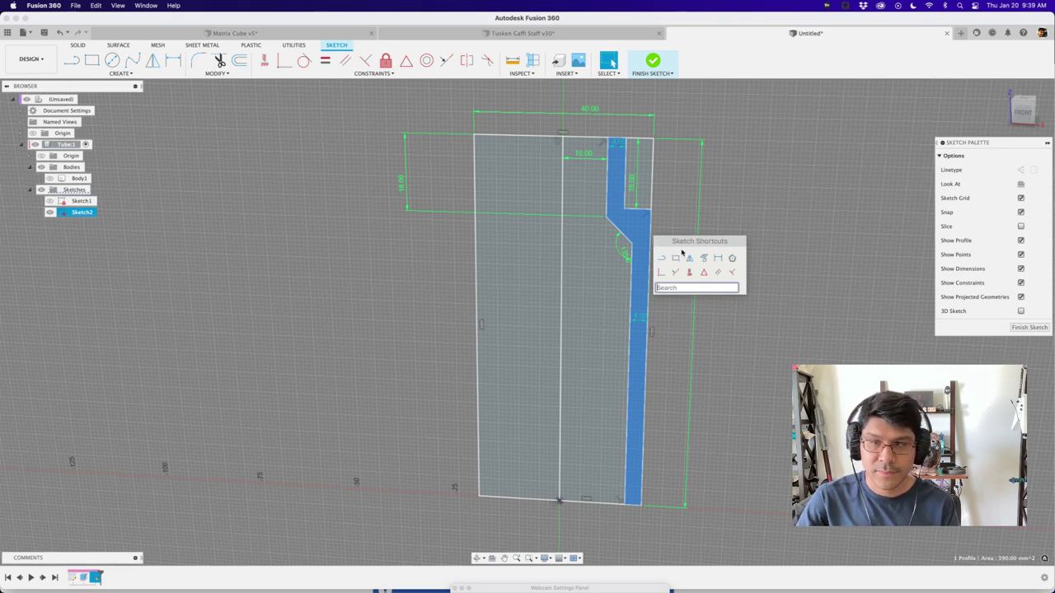
pyautogui.write('rev')
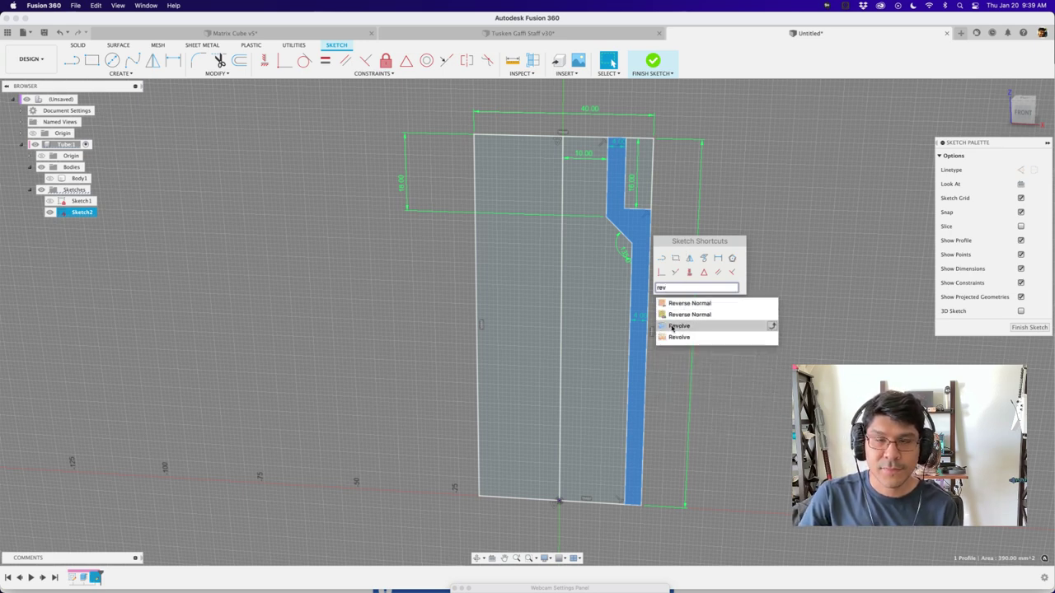
pyautogui.click(675, 326)
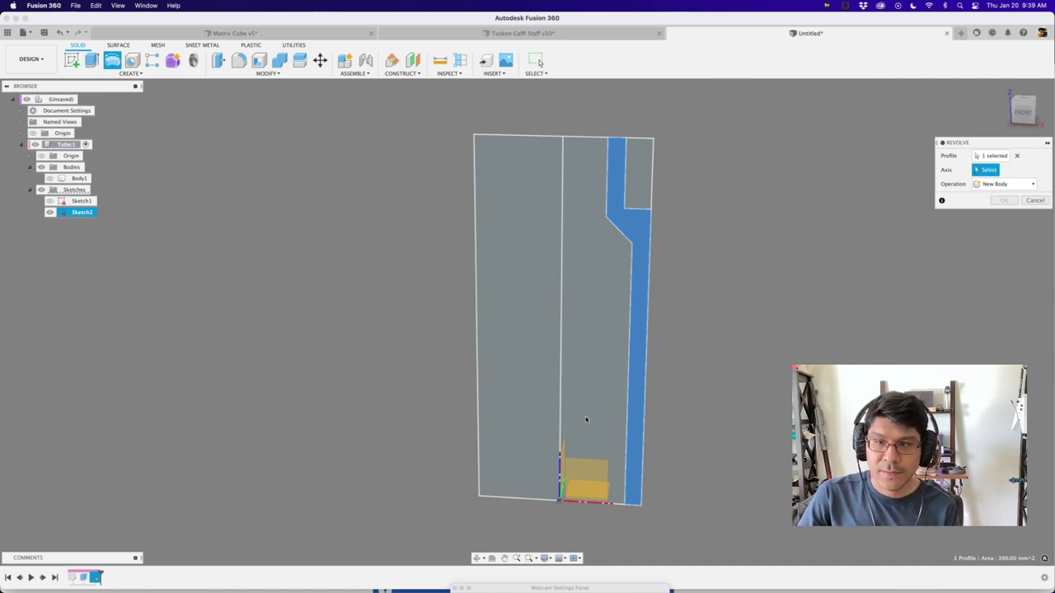
pyautogui.scroll(3, 581, 445)
pyautogui.scroll(-2, 571, 305)
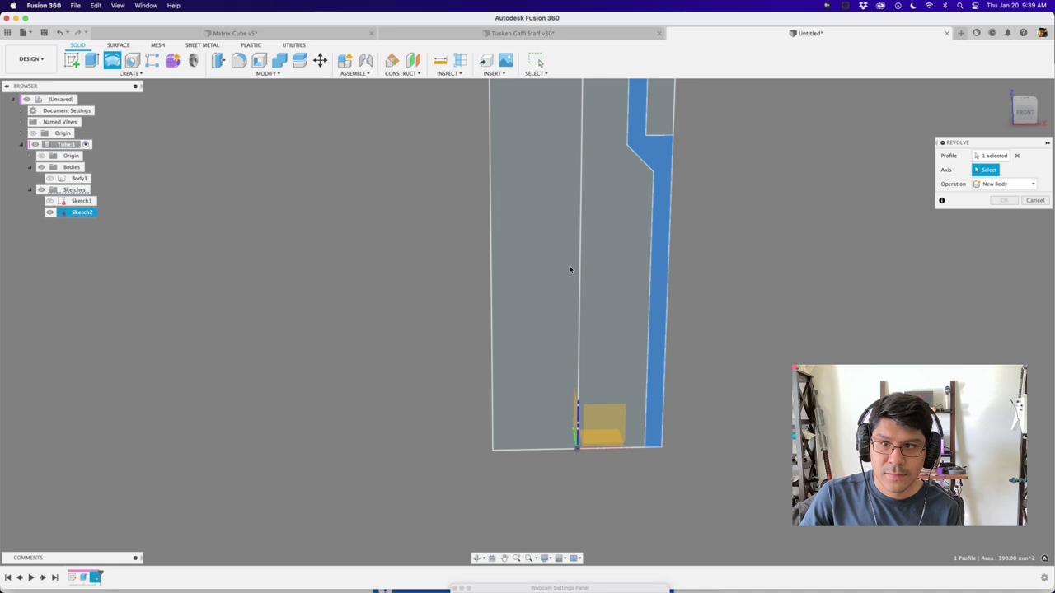
pyautogui.click(582, 189)
pyautogui.keyDown('shift'); pyautogui.moveTo(758, 255); pyautogui.dragTo(931, 275, button='middle'); pyautogui.keyUp('shift')
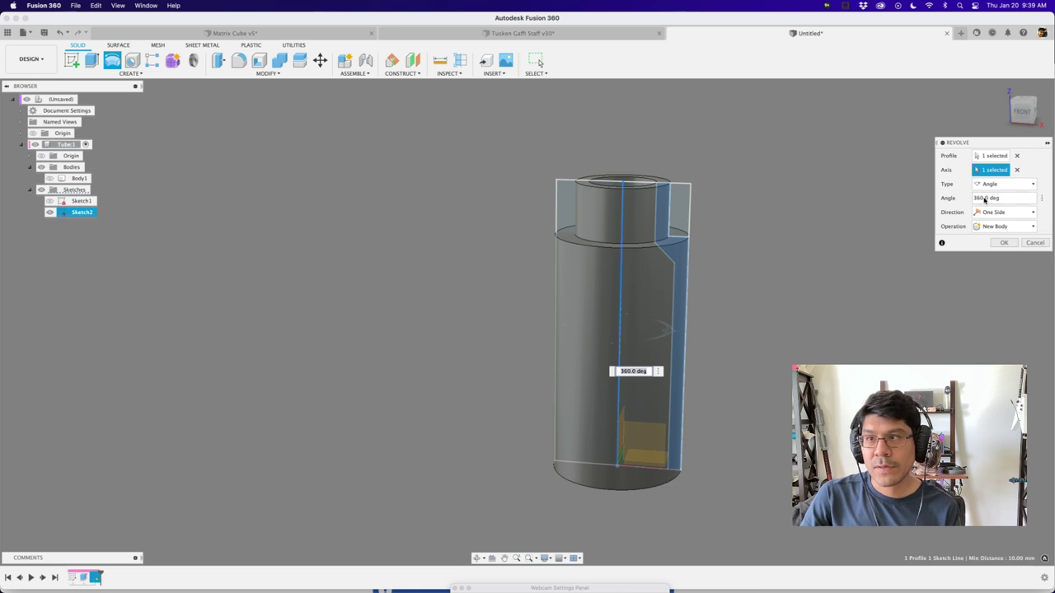
pyautogui.click(1004, 243)
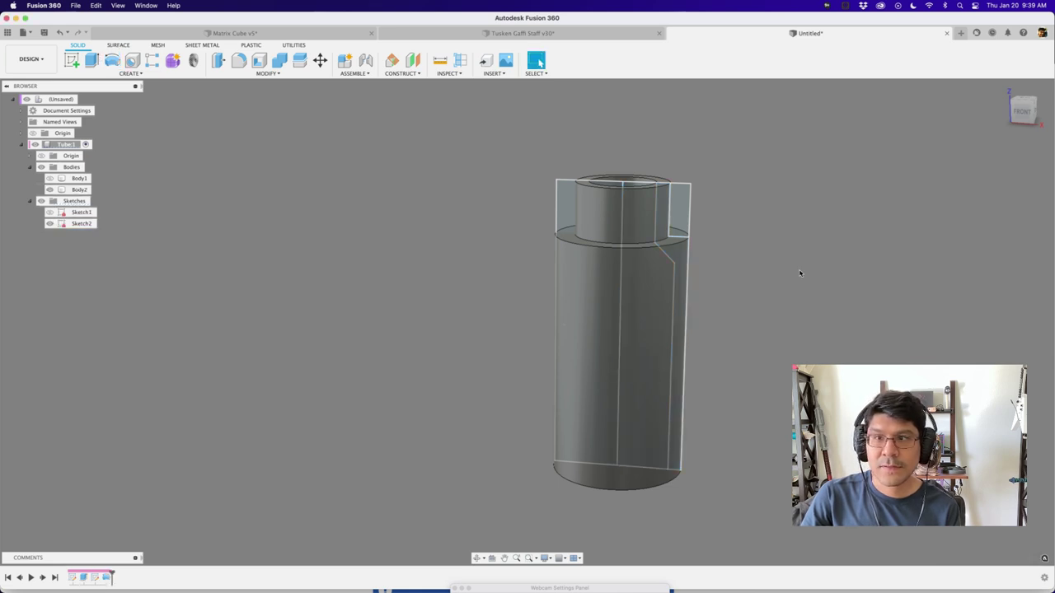
# Hide Sketch2 and select the sloped inner face of the revolved body to inspect it.
pyautogui.keyDown('shift'); pyautogui.moveTo(798, 271); pyautogui.dragTo(790, 338, button='middle'); pyautogui.keyUp('shift')
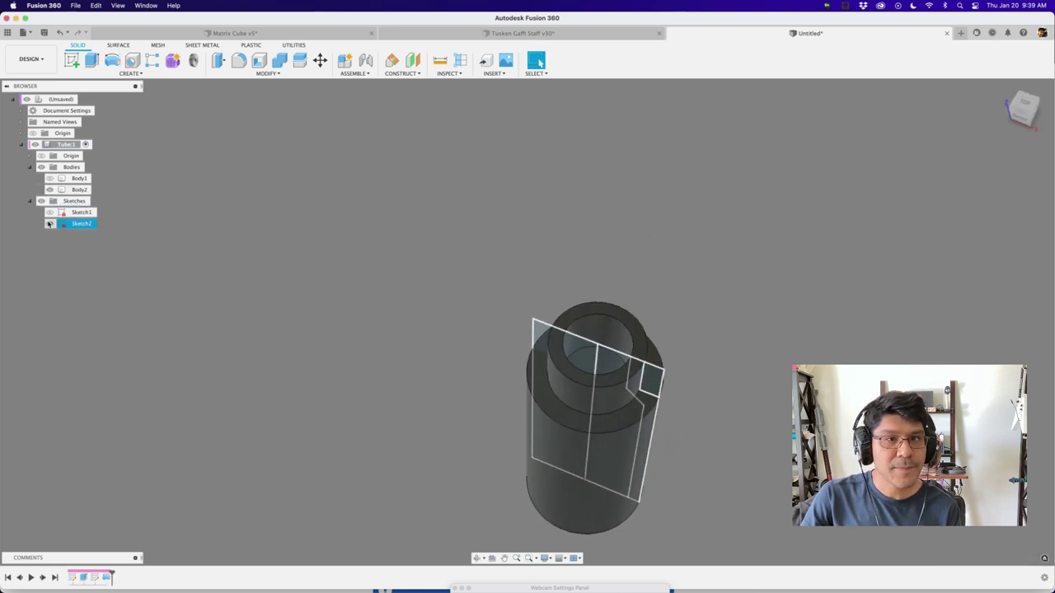
pyautogui.moveTo(396, 365)
pyautogui.keyDown('shift'); pyautogui.mouseDown(button='middle')
pyautogui.moveTo(418, 369)
pyautogui.moveTo(428, 261)
pyautogui.moveTo(478, 311)
pyautogui.mouseUp(button='middle'); pyautogui.keyUp('shift')
pyautogui.scroll(2, 612, 237)
pyautogui.click(613, 238)
pyautogui.scroll(-3, 481, 254)
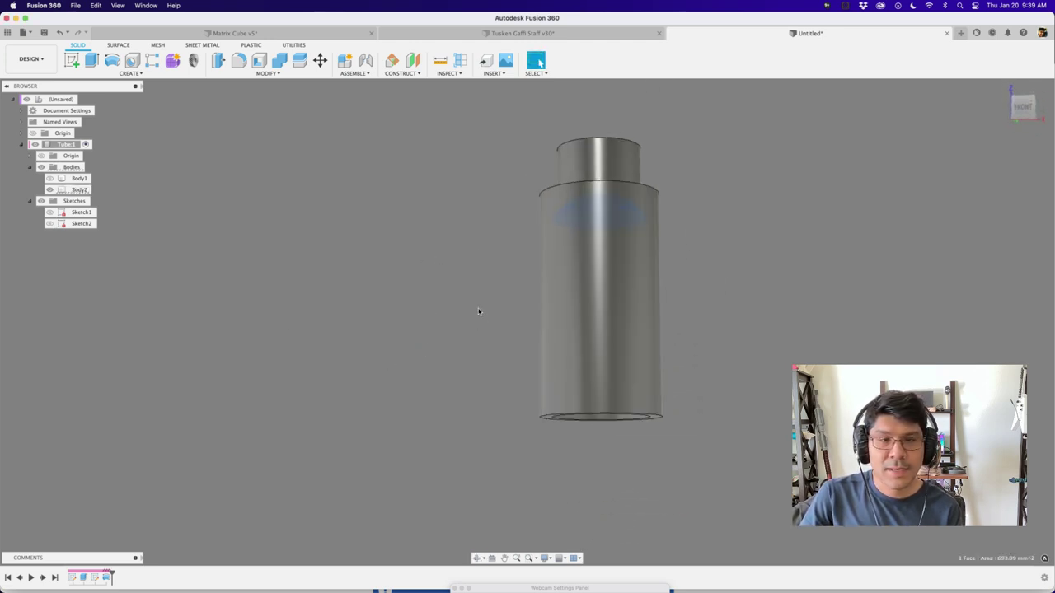
# Hide Body2, show Body1, and select the ring face at the plain tube's upper end.
pyautogui.click(49, 179)
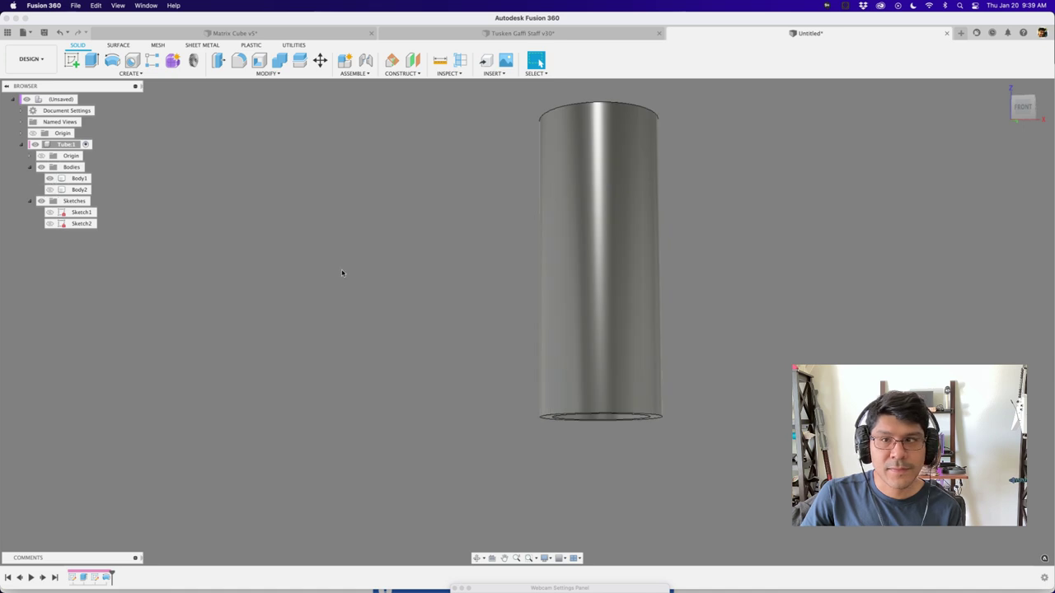
pyautogui.keyDown('shift'); pyautogui.moveTo(342, 272); pyautogui.dragTo(347, 322, button='middle'); pyautogui.keyUp('shift')
pyautogui.scroll(3, 551, 248)
pyautogui.click(573, 208)
pyautogui.scroll(-3, 572, 207)
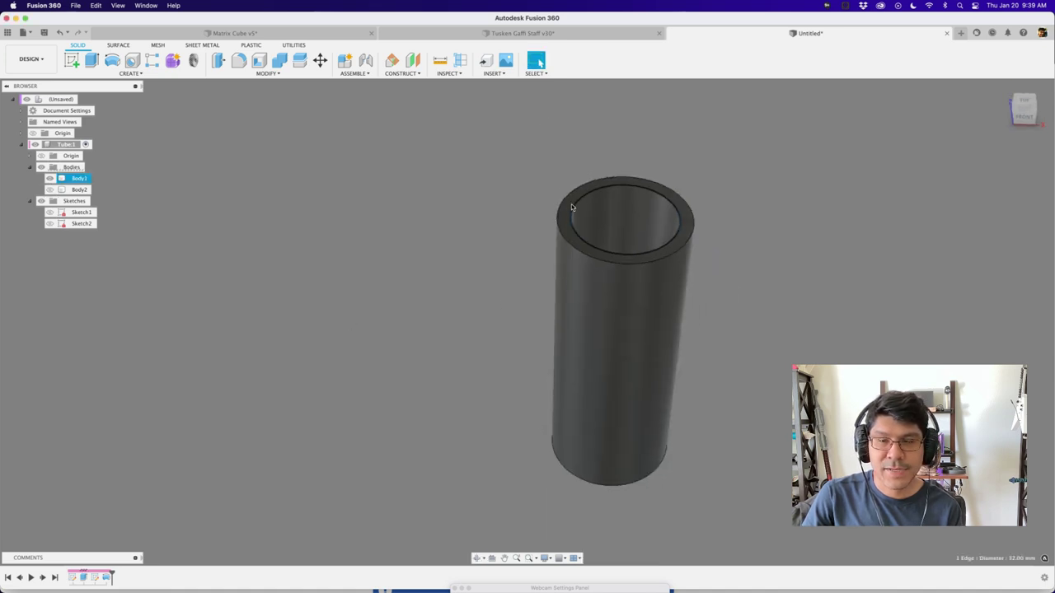
pyautogui.click(492, 225)
pyautogui.moveTo(492, 225); pyautogui.dragTo(438, 249, button='middle')
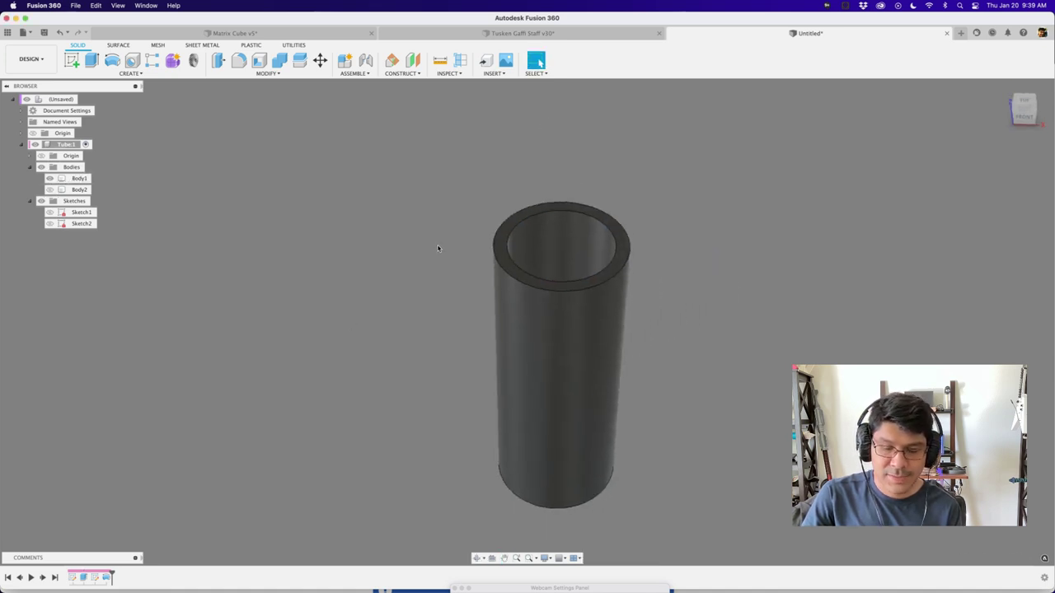
pyautogui.click(540, 237)
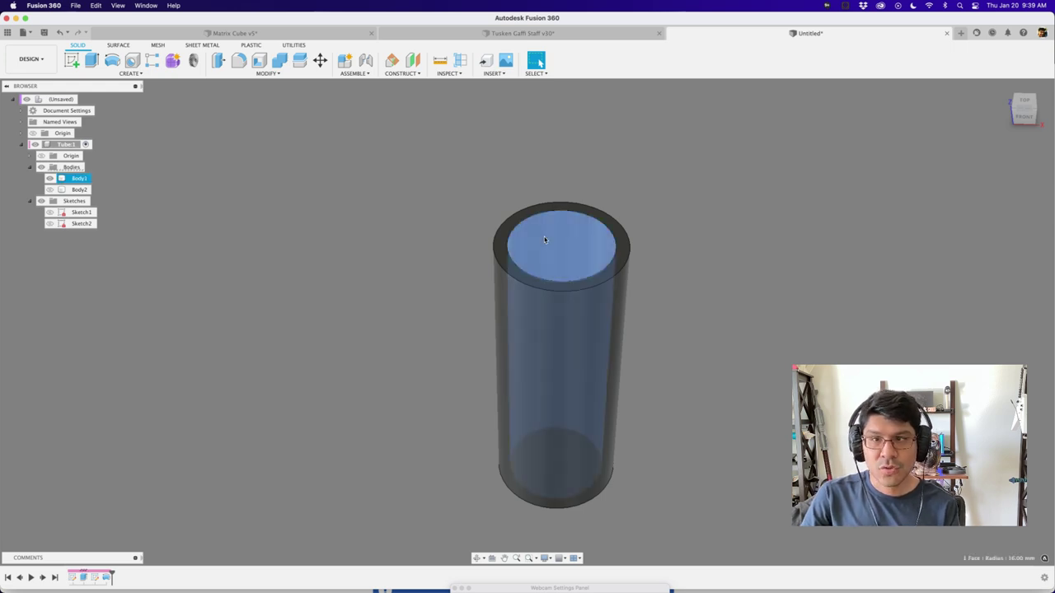
pyautogui.click(544, 211)
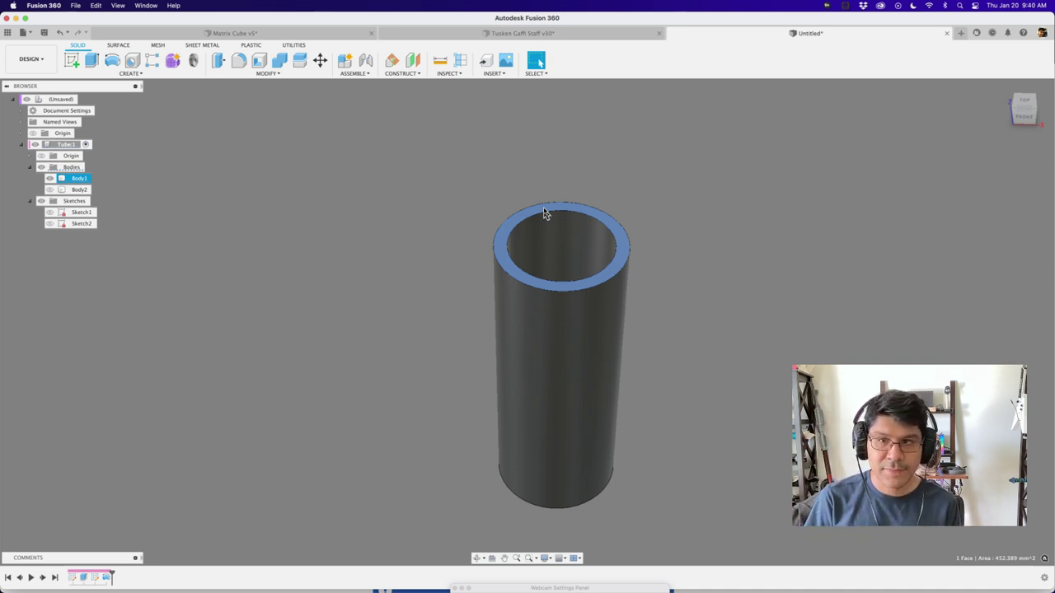
# Clear the face selection and show Sketch2 over the plain tube, leaving Sketch1 hidden.
pyautogui.click(453, 245)
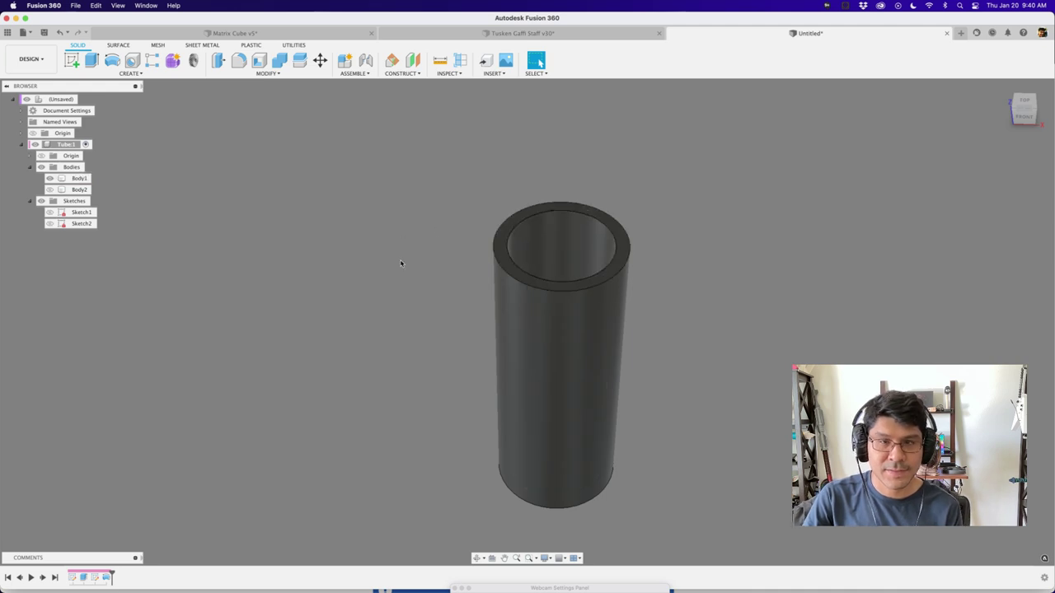
pyautogui.click(52, 212)
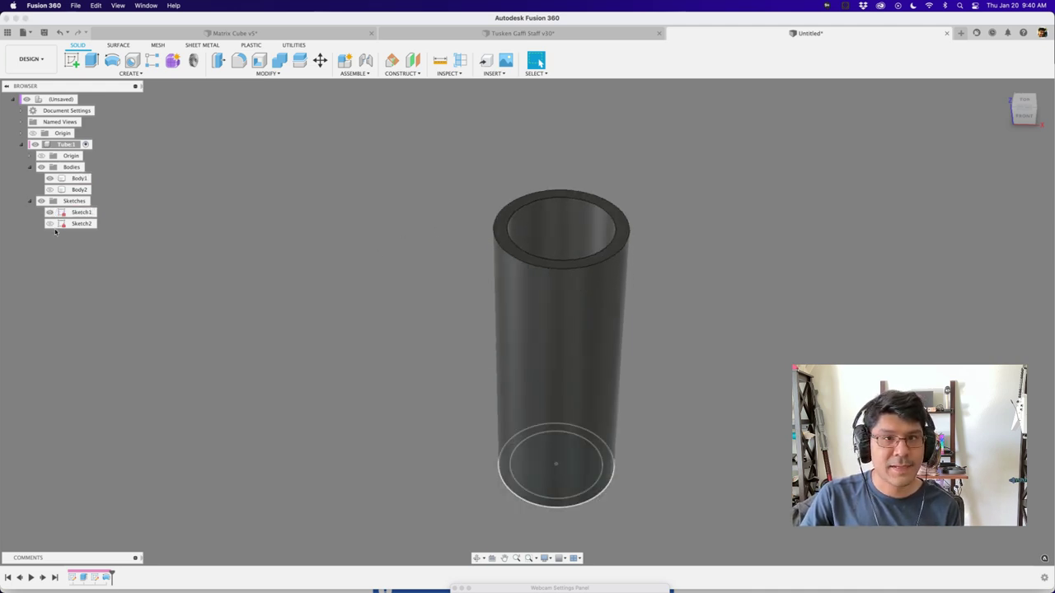
pyautogui.click(51, 224)
pyautogui.click(51, 213)
pyautogui.moveTo(257, 306)
pyautogui.keyDown('shift'); pyautogui.mouseDown(button='middle')
pyautogui.moveTo(269, 281)
pyautogui.moveTo(275, 308)
pyautogui.mouseUp(button='middle'); pyautogui.keyUp('shift')
pyautogui.scroll(3, 610, 250)
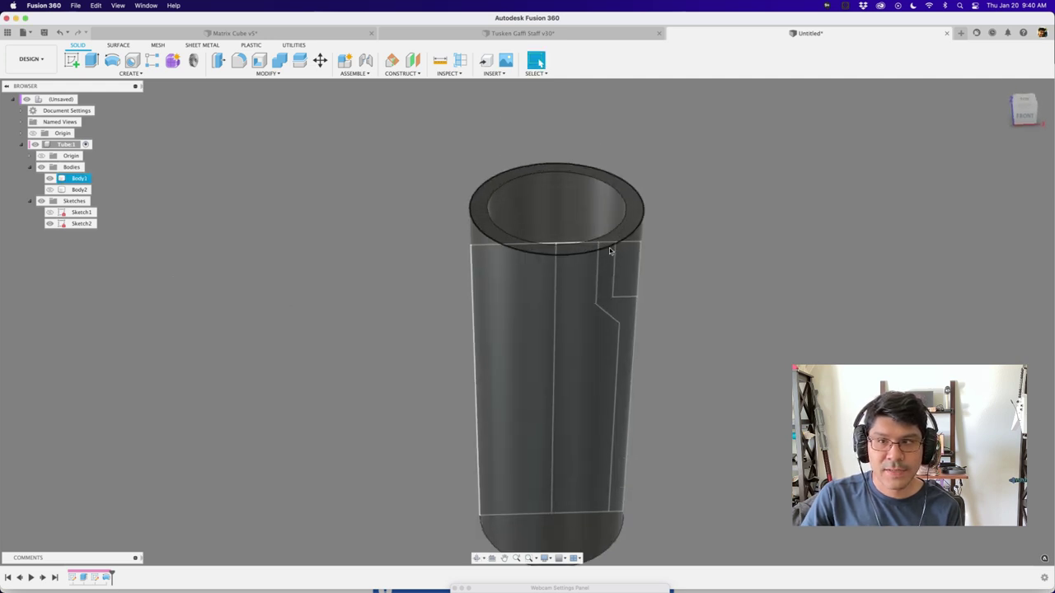
pyautogui.scroll(-5, 610, 250)
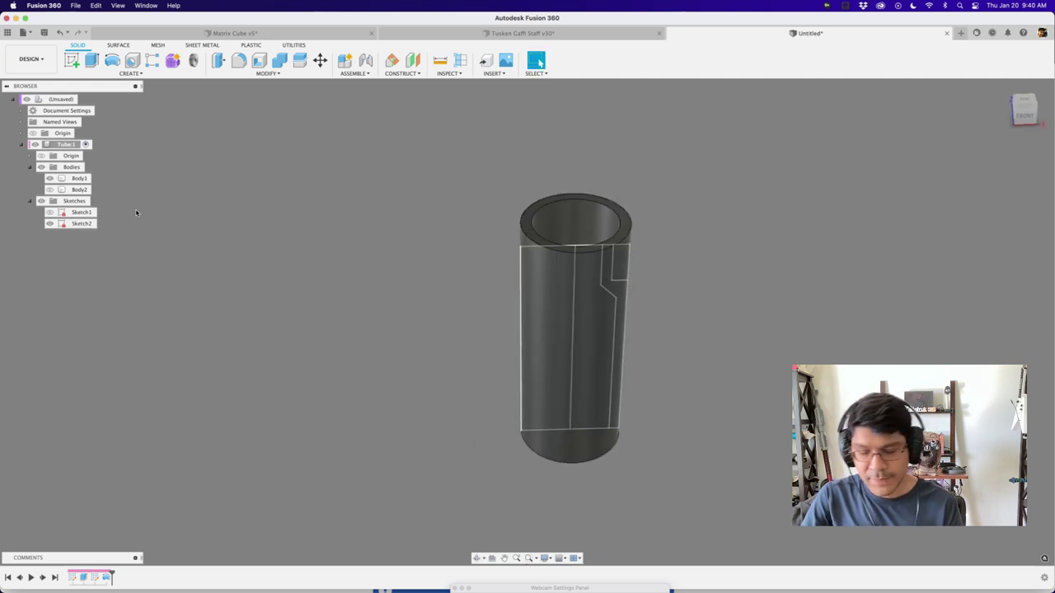
# Add a user parameter named thickness with a value of 4 mm.
pyautogui.hotkey('shift', 'p')
pyautogui.click(753, 305)
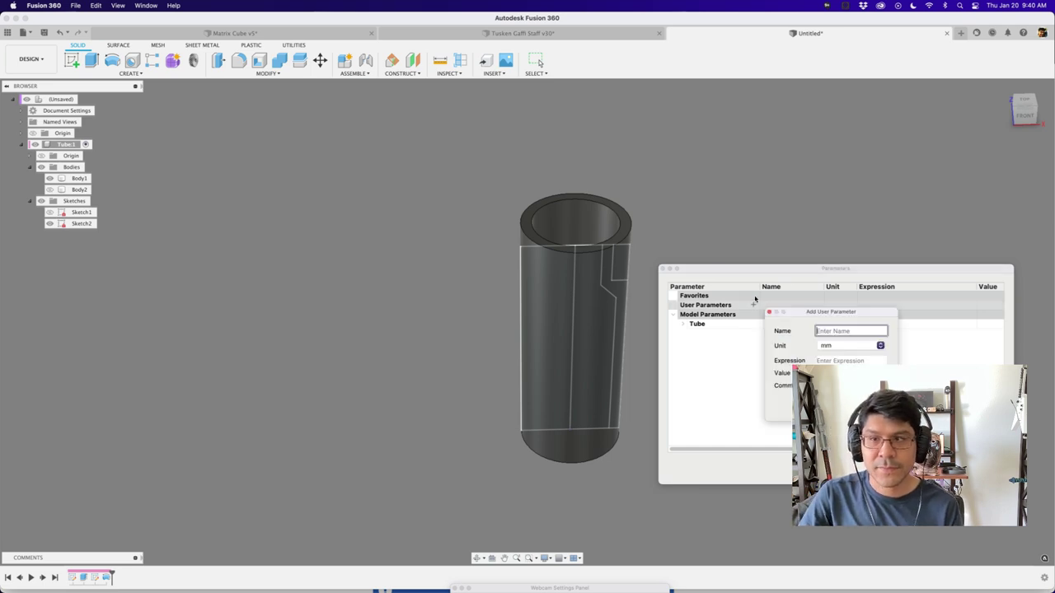
pyautogui.write('thickness')
pyautogui.press('Tab')
pyautogui.write('3')
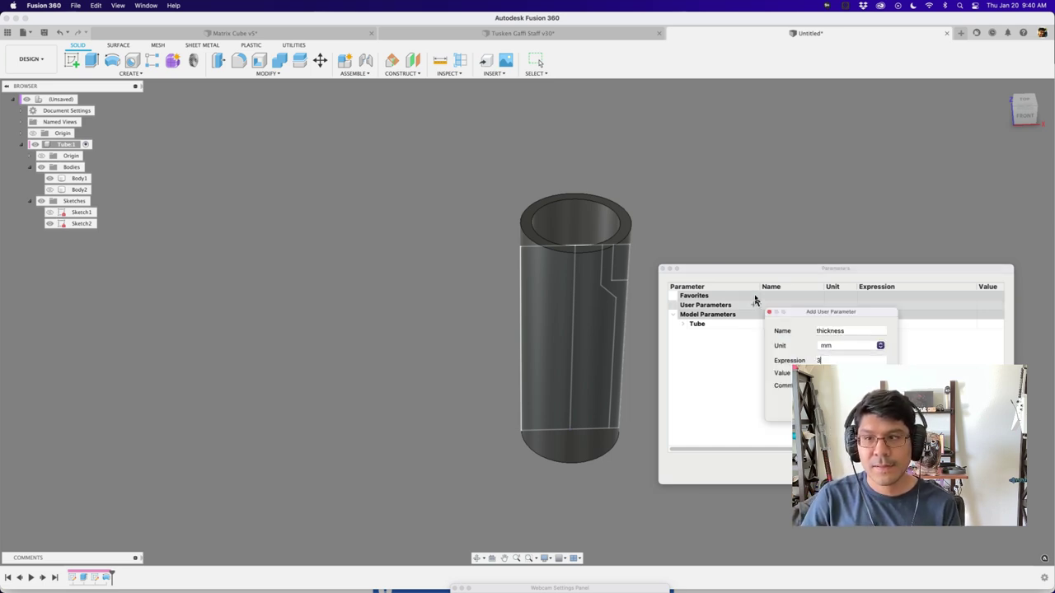
pyautogui.press('Return')
# Add a user parameter named tubeDiameter with a value of 40 mm.
pyautogui.click(751, 305)
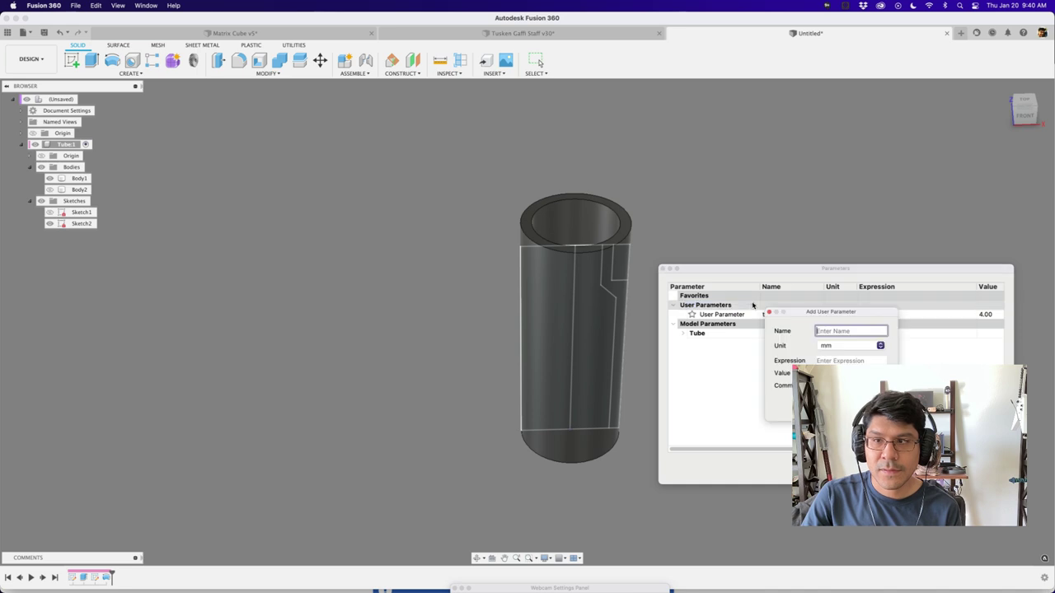
pyautogui.write('tubeDiameter')
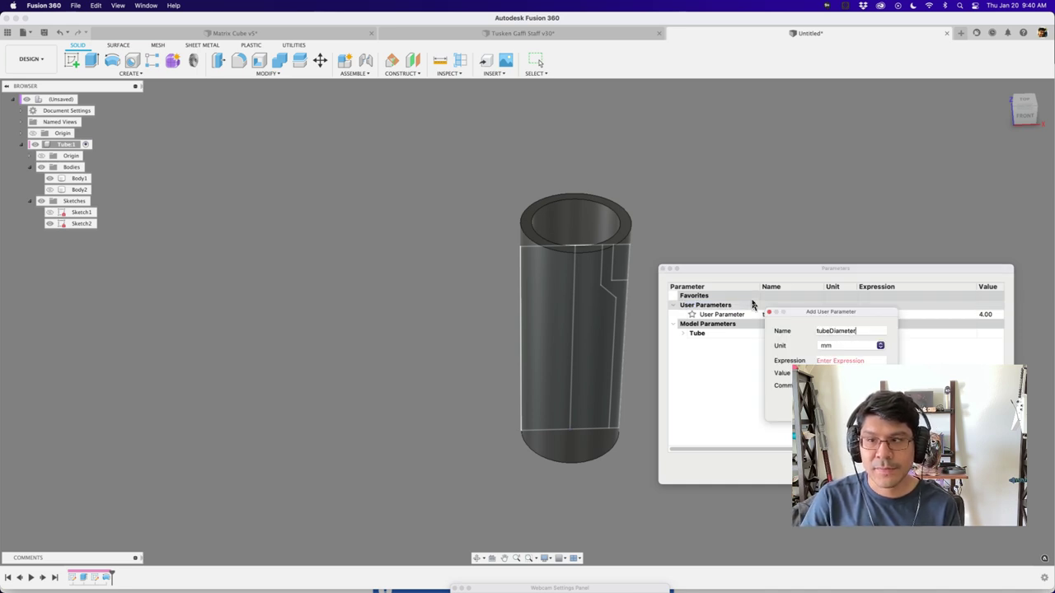
pyautogui.press('Tab')
pyautogui.write('40')
pyautogui.press('Return')
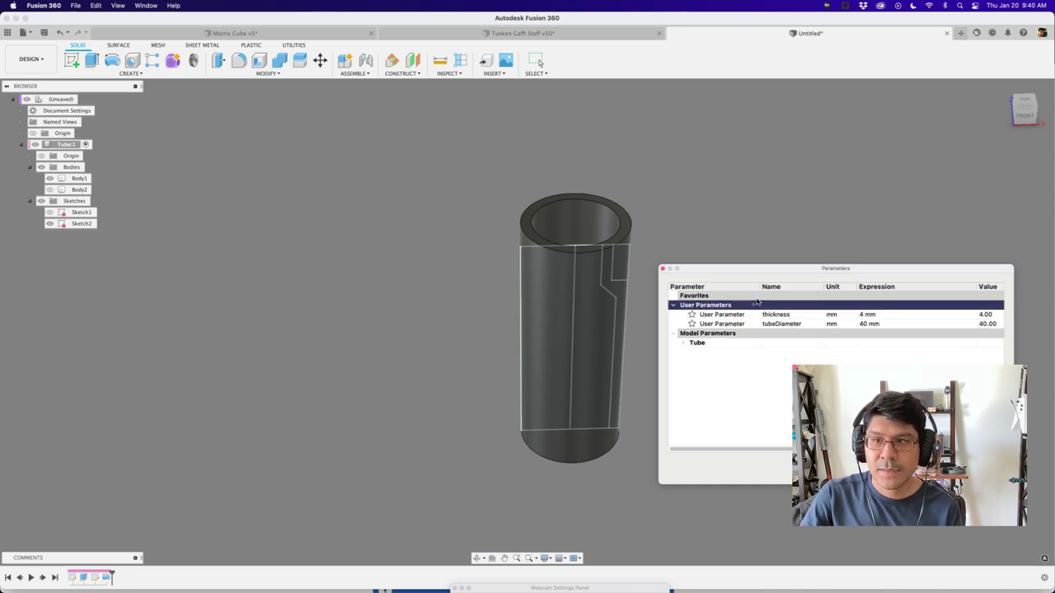
# Calculate 13*2 in the system search and add a user parameter named Connector with a value of 26 mm.
pyautogui.click(752, 305)
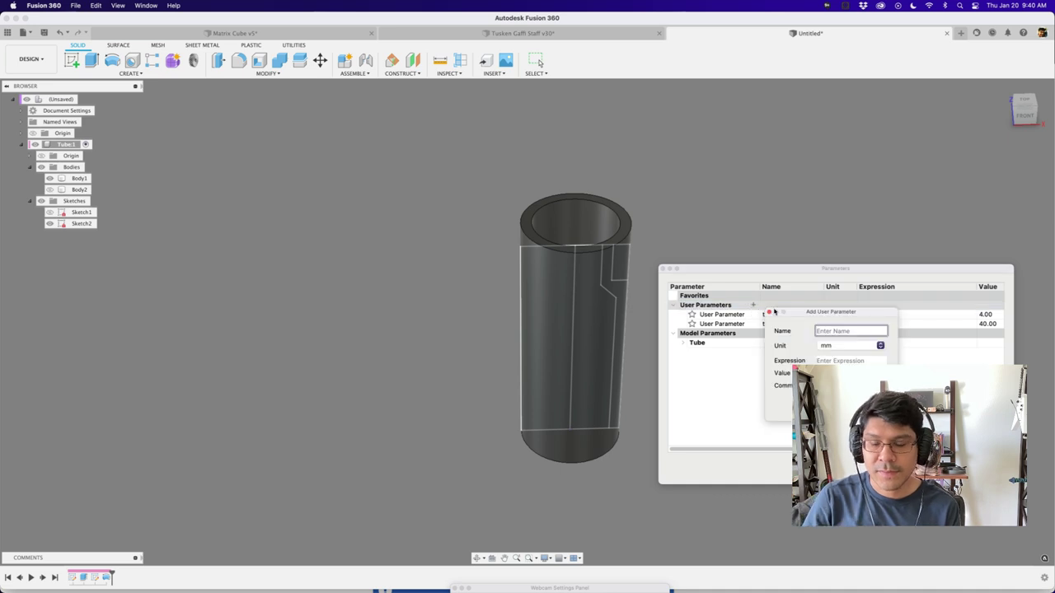
pyautogui.press('super+space')
pyautogui.write('13')
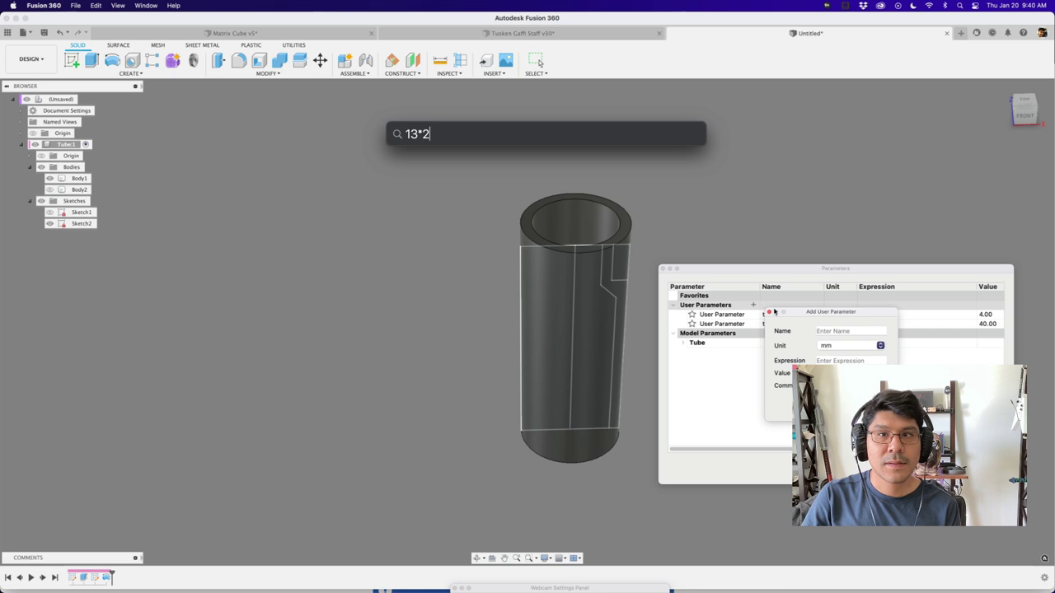
pyautogui.press('Escape')
pyautogui.click(826, 334)
pyautogui.write('26')
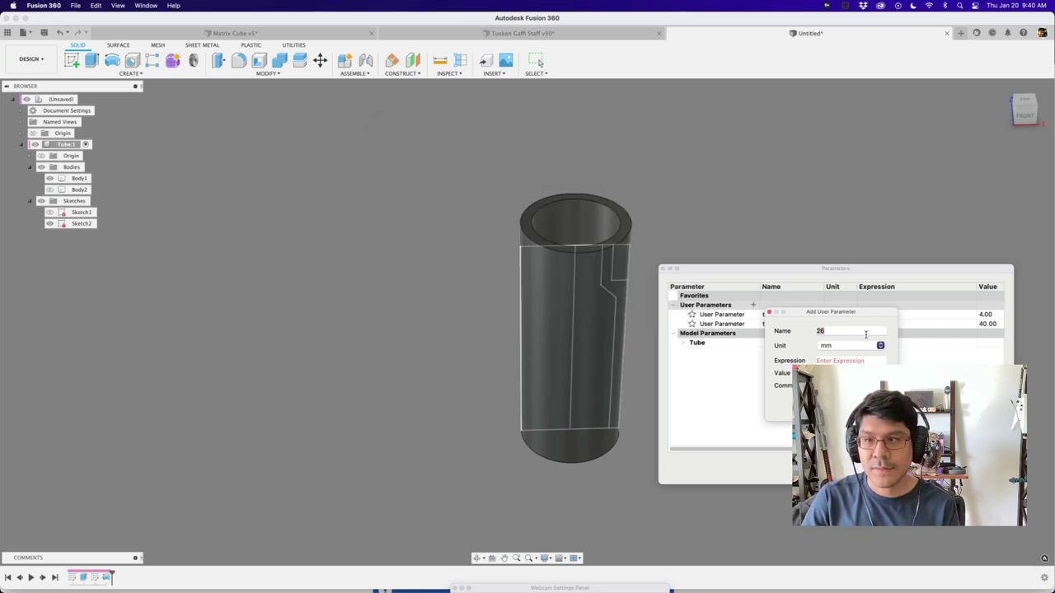
pyautogui.write('COnnec')
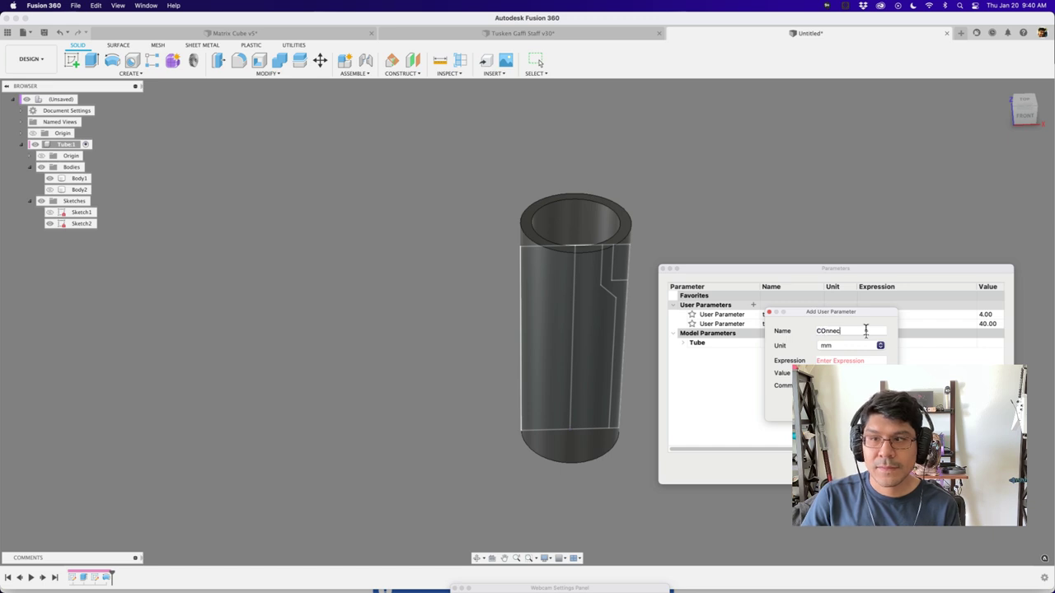
pyautogui.write('n')
pyautogui.press('BackSpace')
pyautogui.press('BackSpace')
pyautogui.press('BackSpace')
pyautogui.write('o')
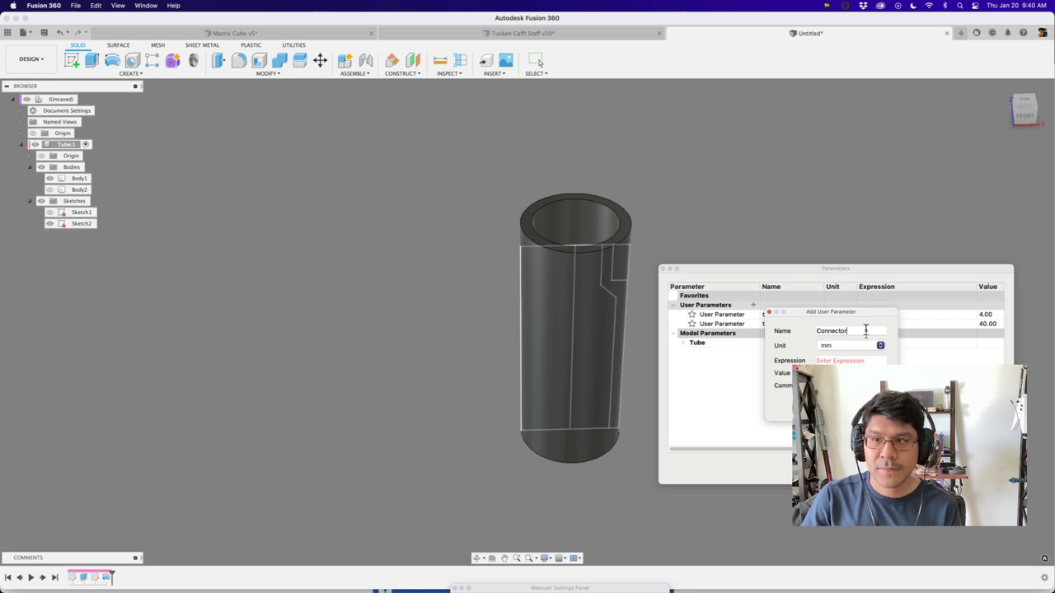
pyautogui.press('Tab')
pyautogui.write('26')
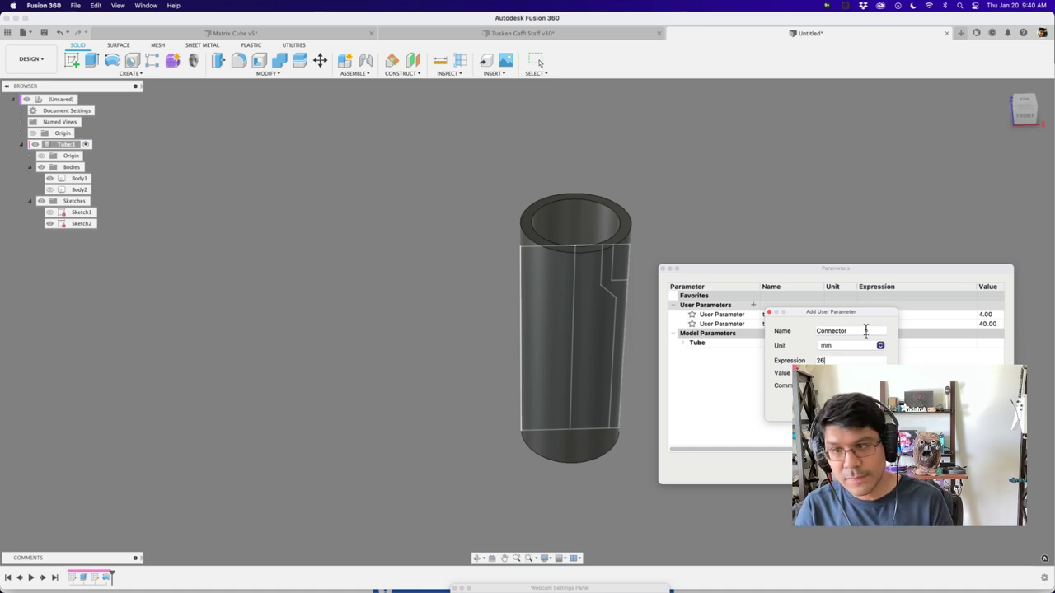
pyautogui.press('Return')
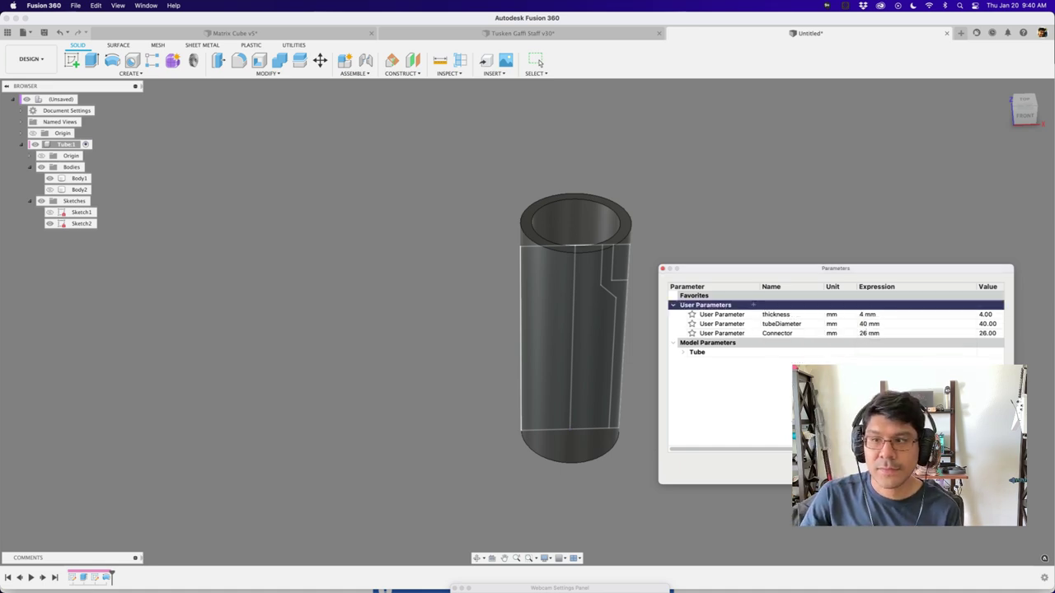
# Close the parameters and edit Sketch2, setting the tube's overall width dimension to tubeDiameter.
pyautogui.click(537, 61)
pyautogui.doubleClick(70, 224)
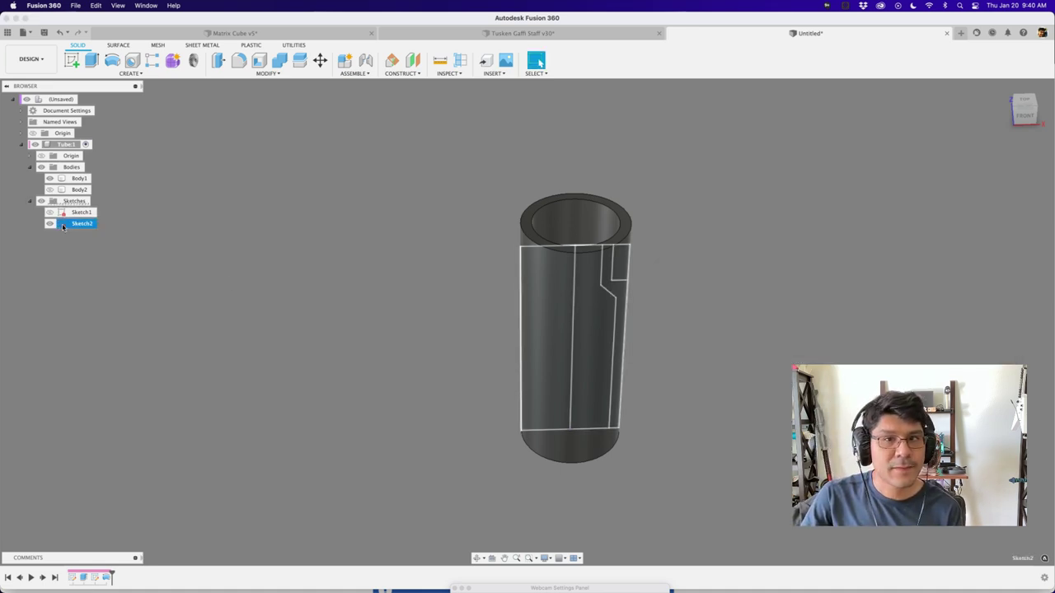
pyautogui.doubleClick(641, 226)
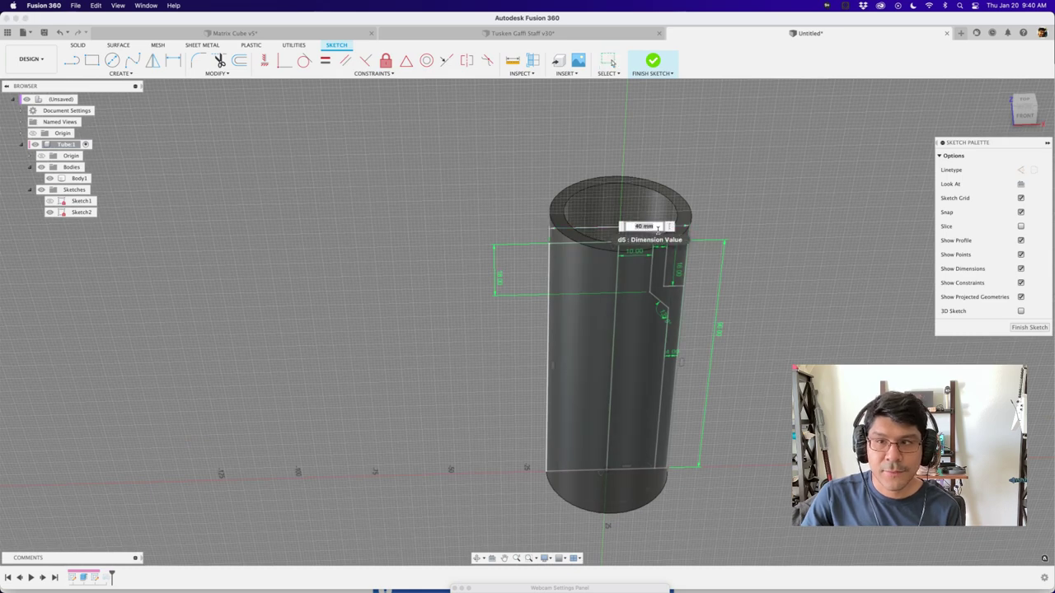
pyautogui.write('tubeDiameter')
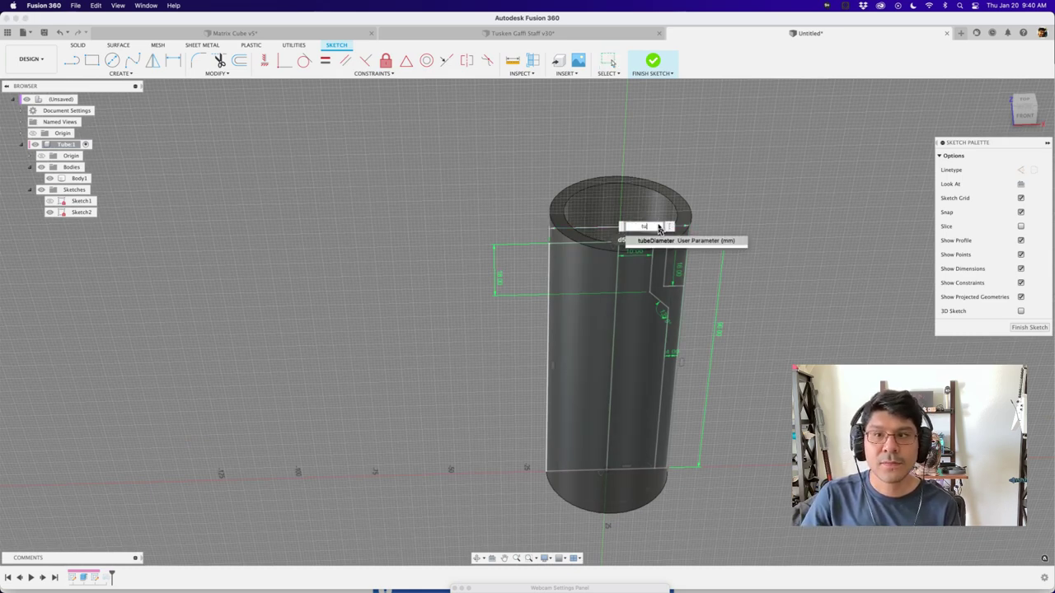
pyautogui.press('Return')
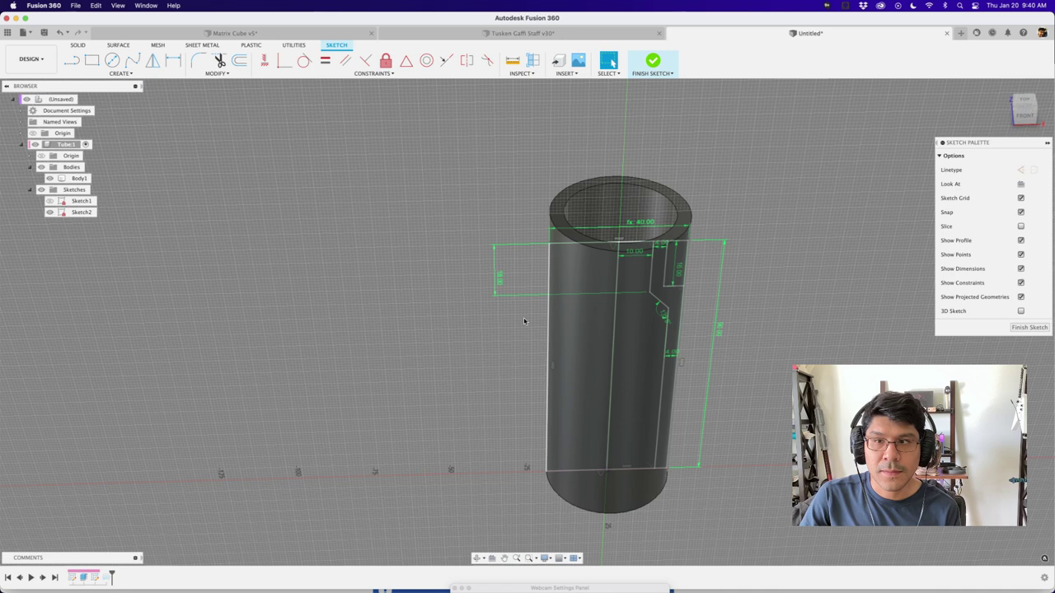
# Link the neck and lower wall dimensions to the thickness parameter and move the 16 mm neck length dimension outside the tube.
pyautogui.scroll(5, 527, 321)
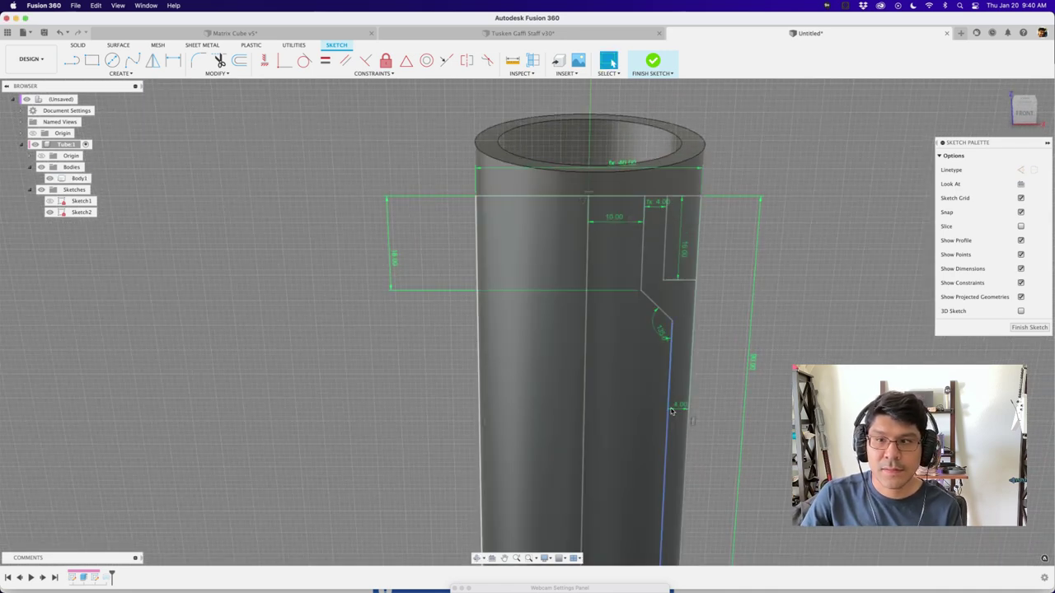
pyautogui.scroll(-5, 721, 402)
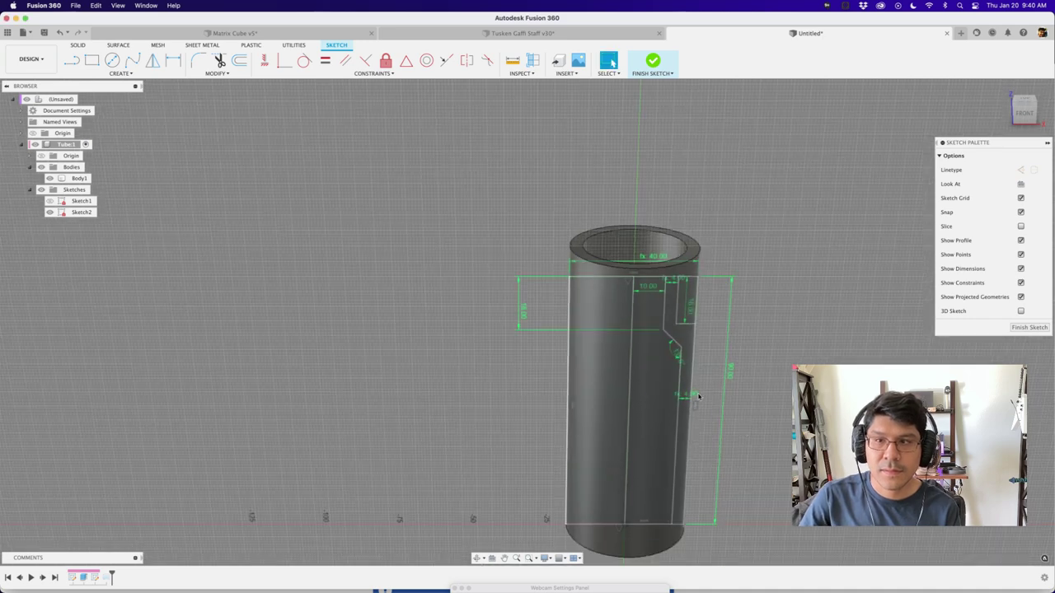
pyautogui.scroll(5, 731, 230)
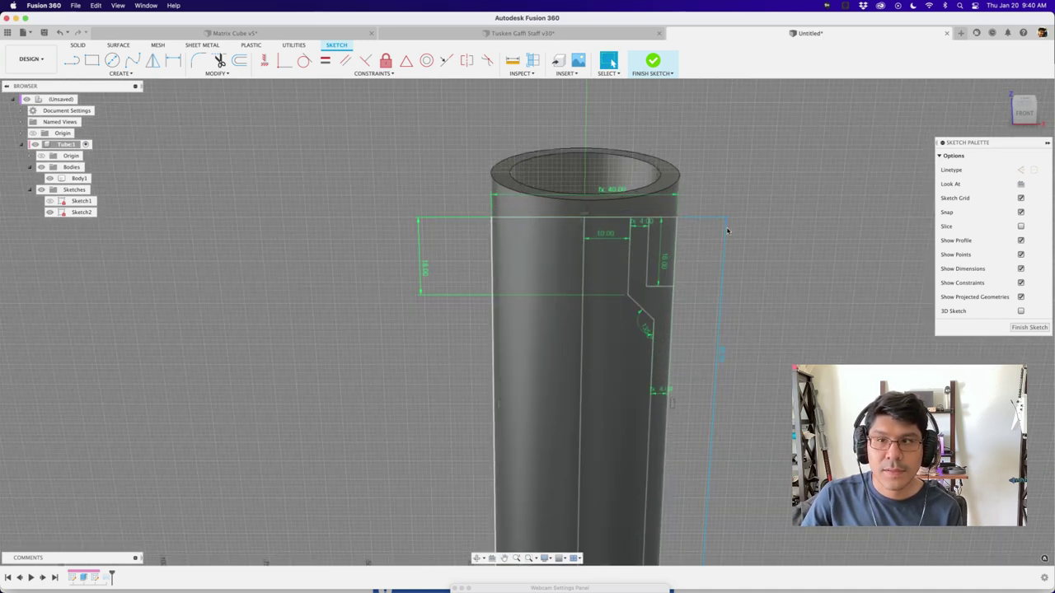
pyautogui.scroll(5, 717, 224)
pyautogui.scroll(-2, 669, 258)
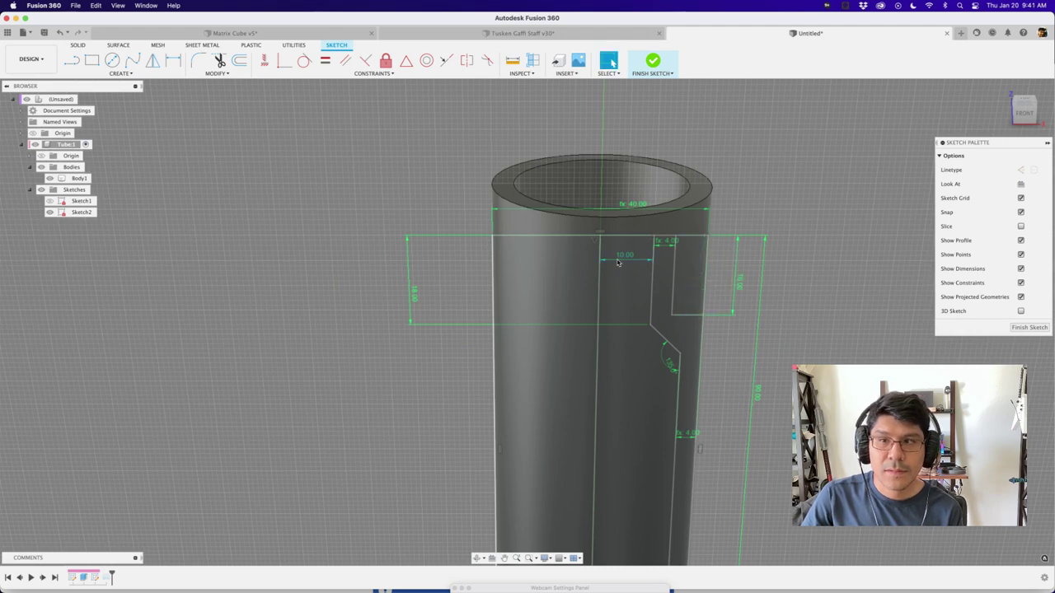
# Set the distance from the centre line to the neck's inner wall line to Connector/2.
pyautogui.scroll(4, 620, 262)
pyautogui.scroll(-3, 630, 257)
pyautogui.scroll(-3, 631, 257)
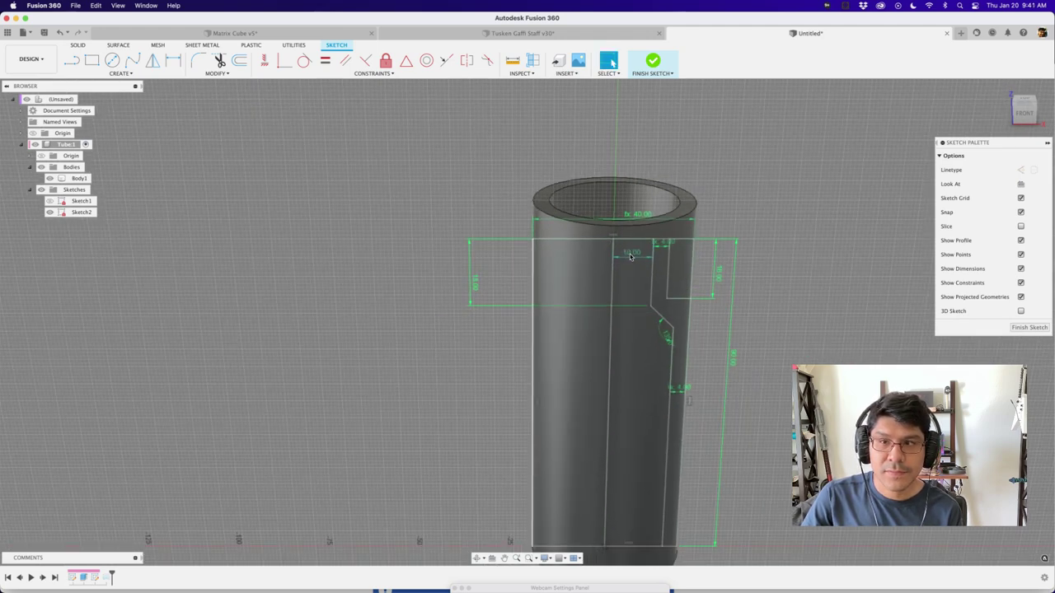
pyautogui.click(632, 257)
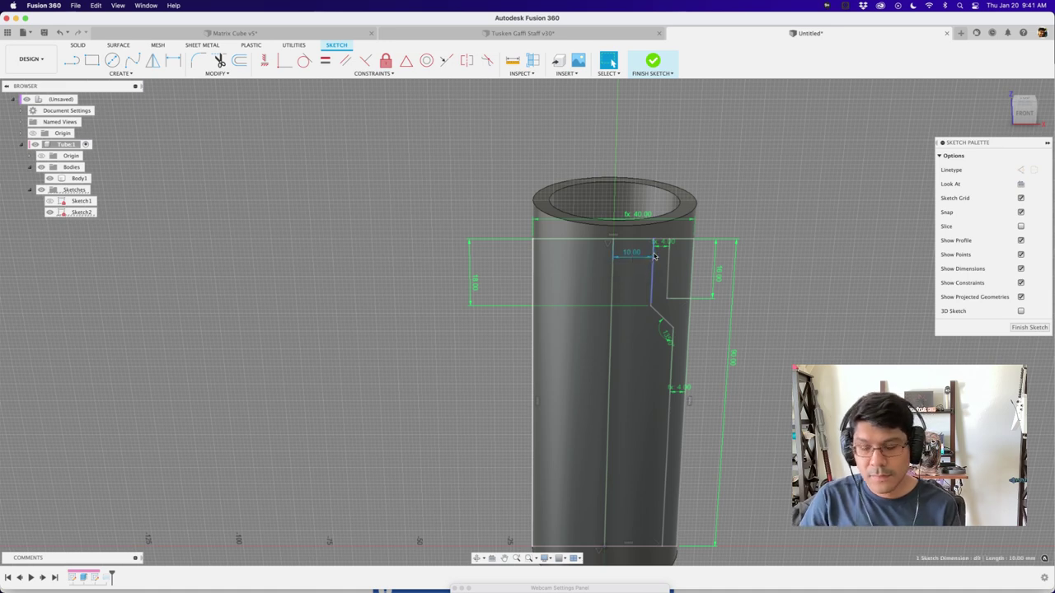
pyautogui.doubleClick(633, 257)
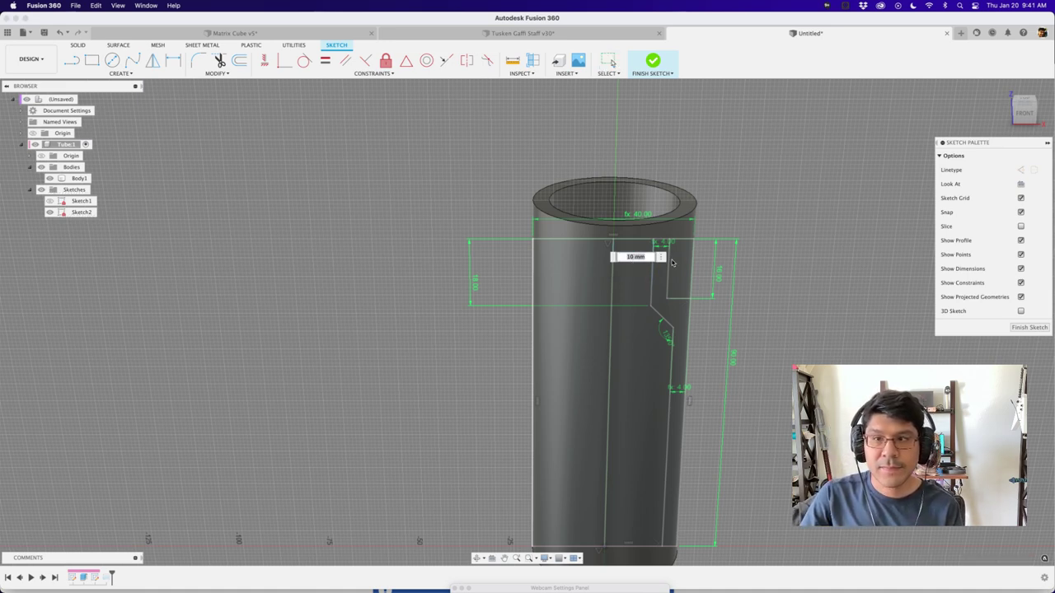
pyautogui.write('Connector/2')
pyautogui.press('BackSpace')
pyautogui.press('BackSpace')
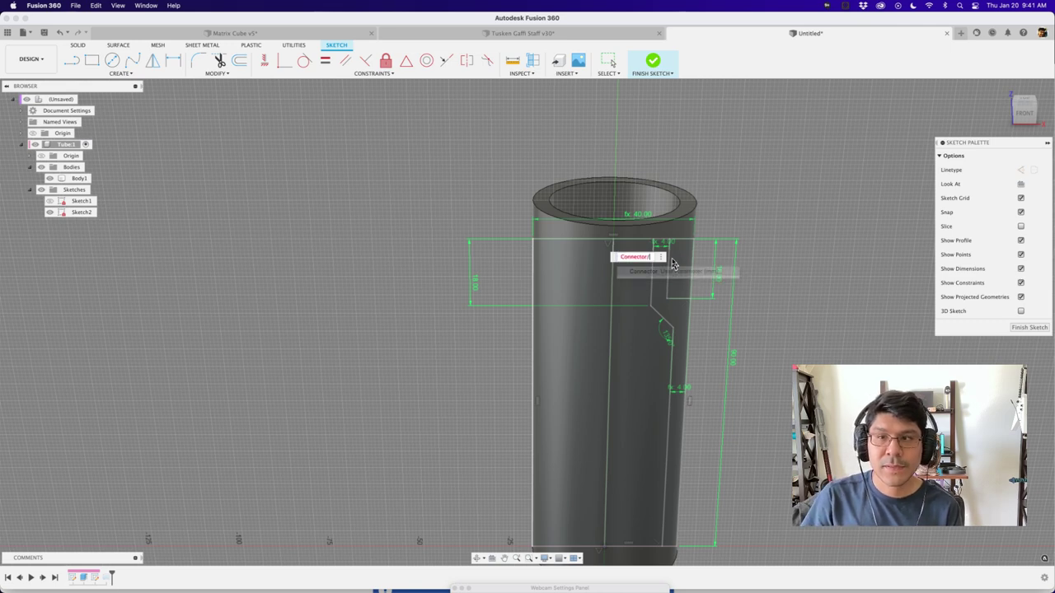
pyautogui.write('/2')
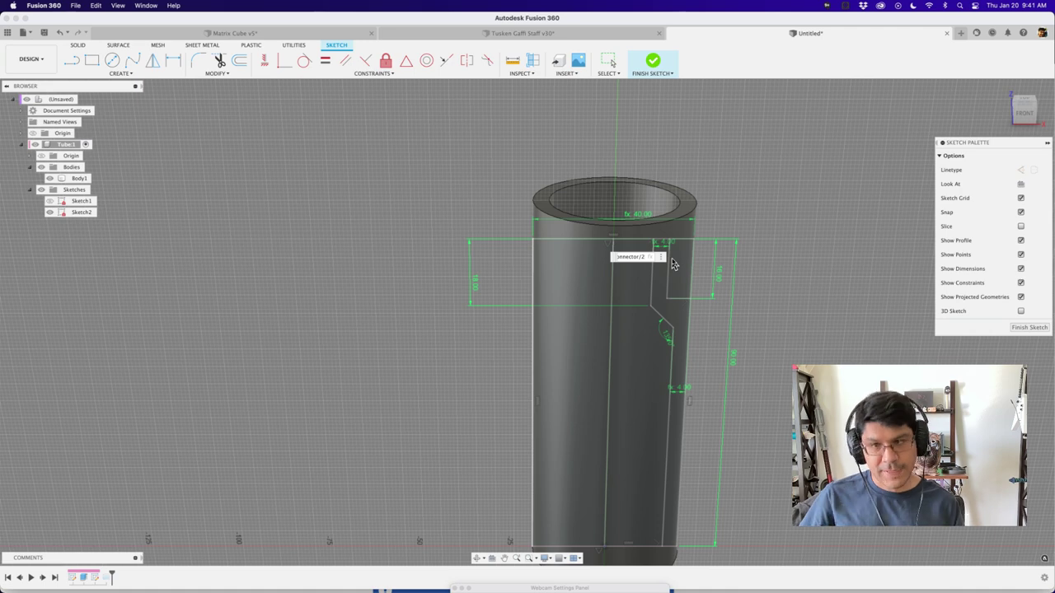
pyautogui.press('Return')
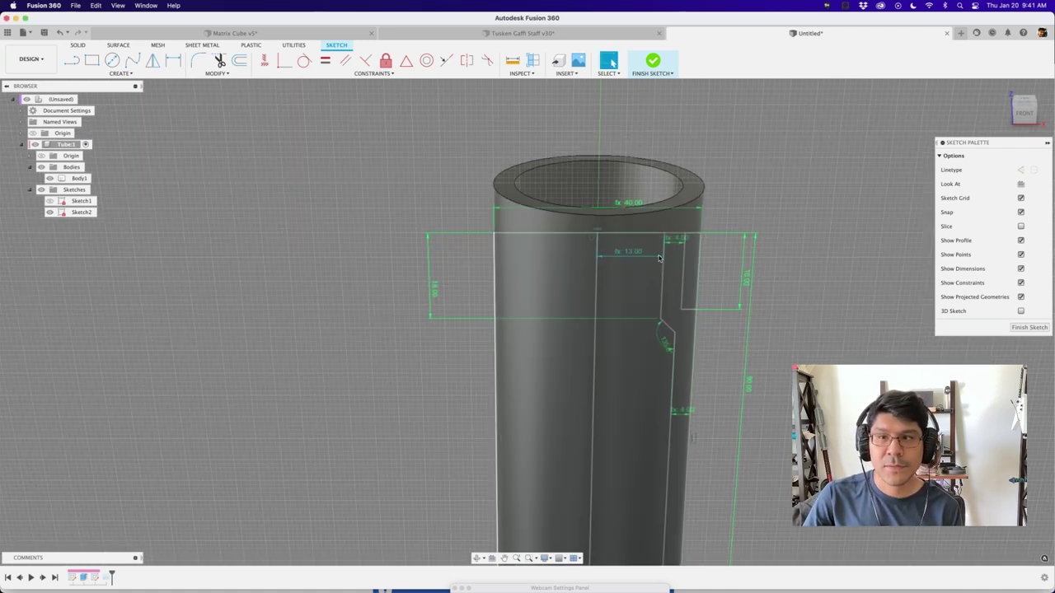
# Change the distance from the centre line to the neck's inner wall line to (Connector / 2)-thickness.
pyautogui.keyDown('shift'); pyautogui.moveTo(815, 259); pyautogui.dragTo(813, 256, button='middle'); pyautogui.keyUp('shift')
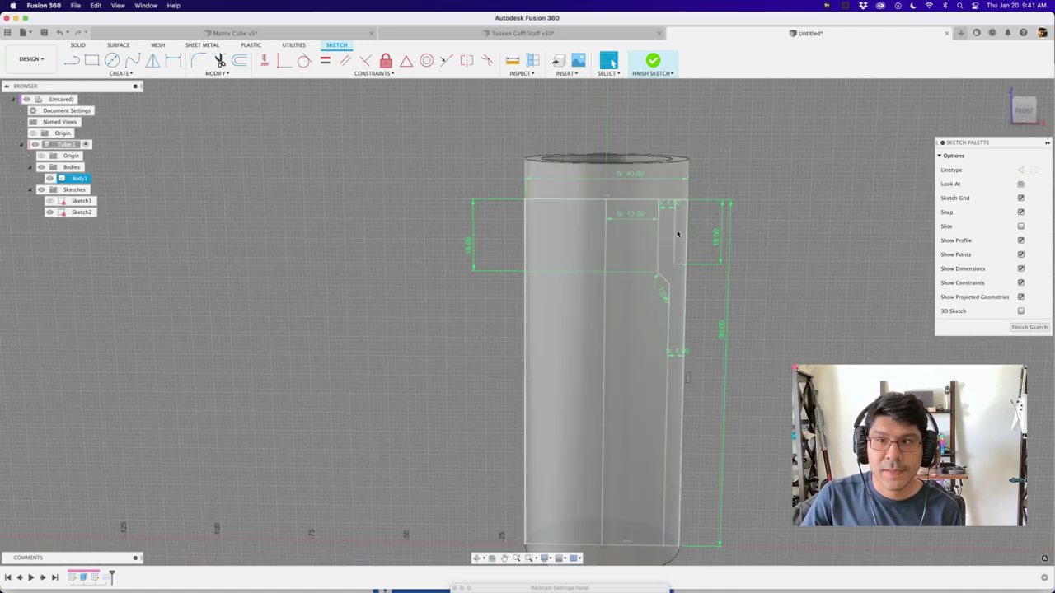
pyautogui.scroll(2, 720, 231)
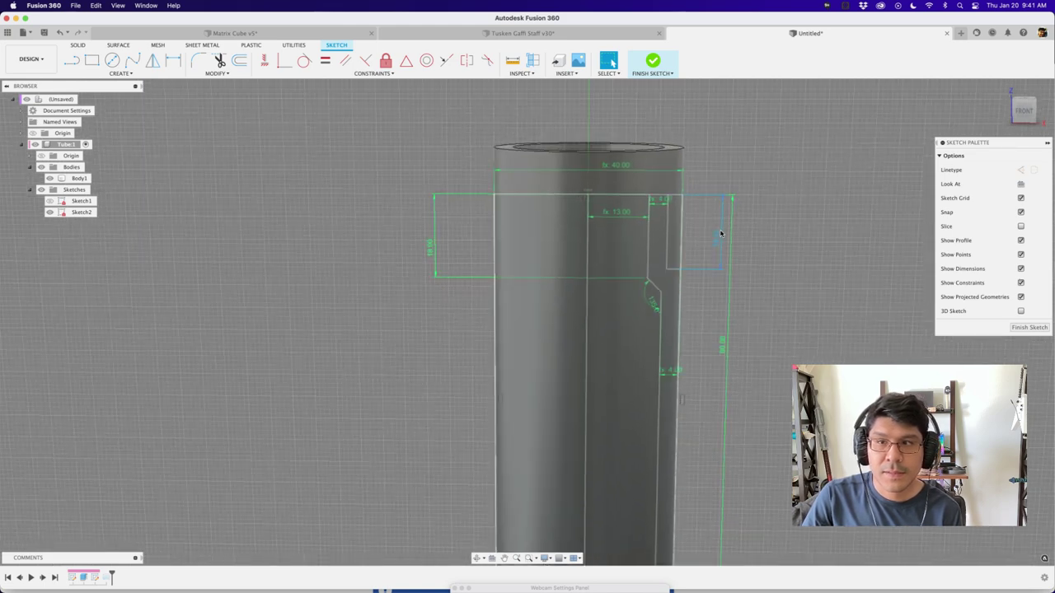
pyautogui.click(583, 215)
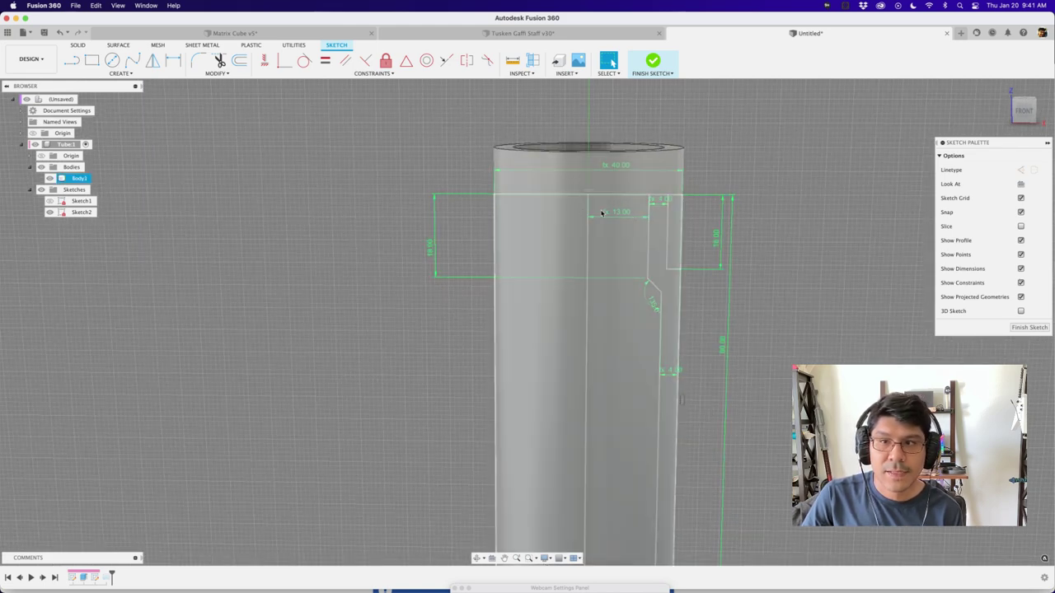
pyautogui.press('Escape')
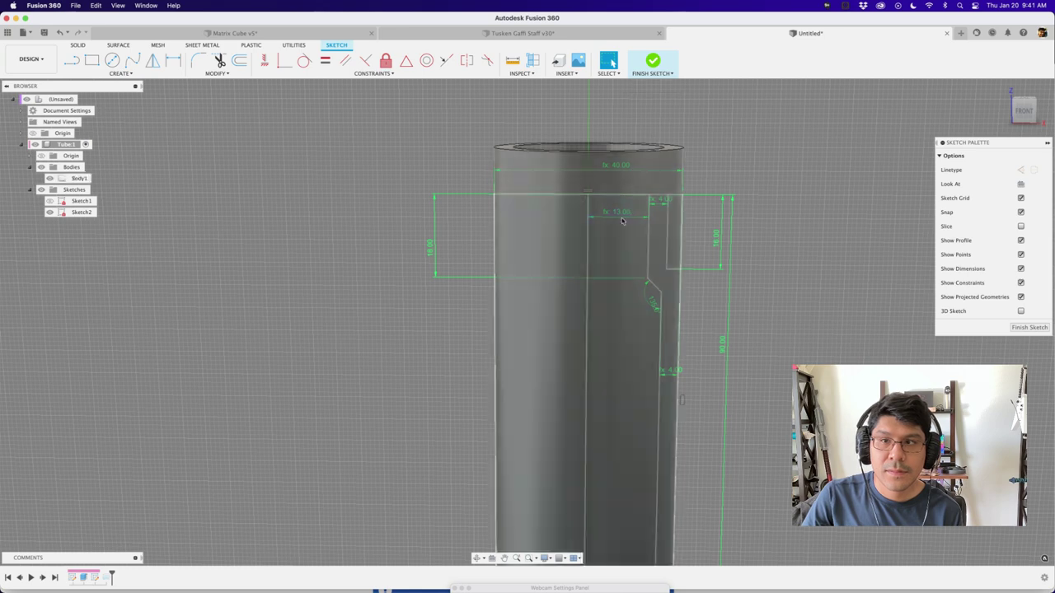
pyautogui.doubleClick(615, 215)
pyautogui.press('Right')
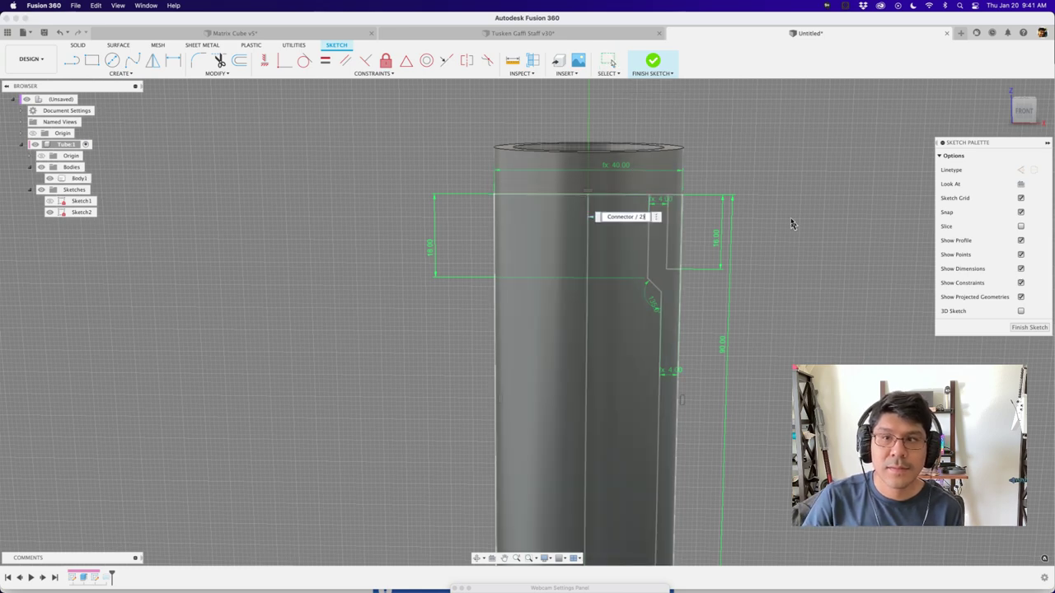
pyautogui.write(')')
pyautogui.press('Home')
pyautogui.write('(')
pyautogui.press('super+a')
pyautogui.write('-thickness')
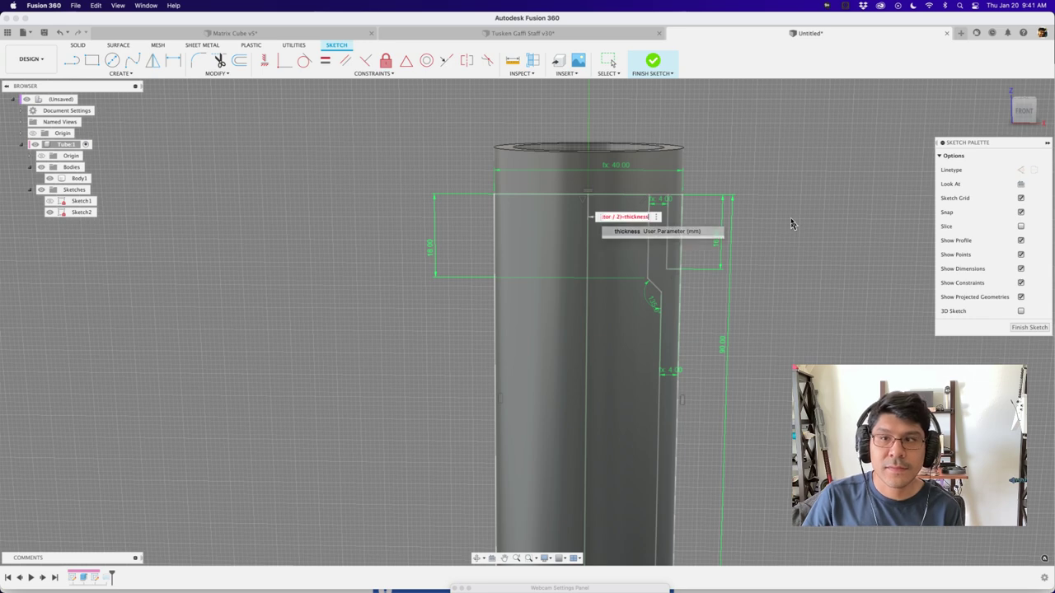
pyautogui.press('Return')
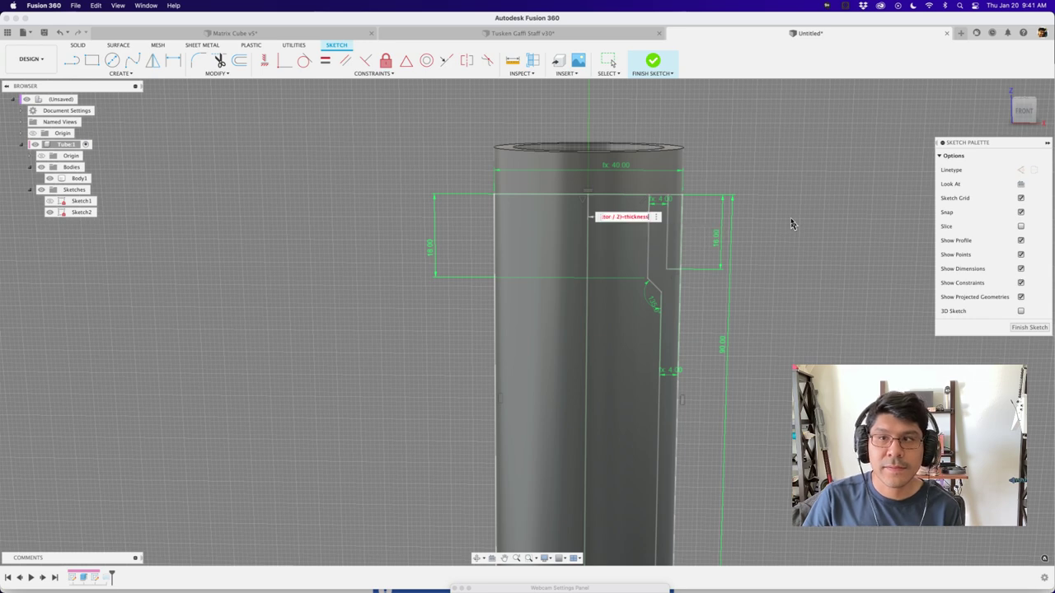
pyautogui.press('Return')
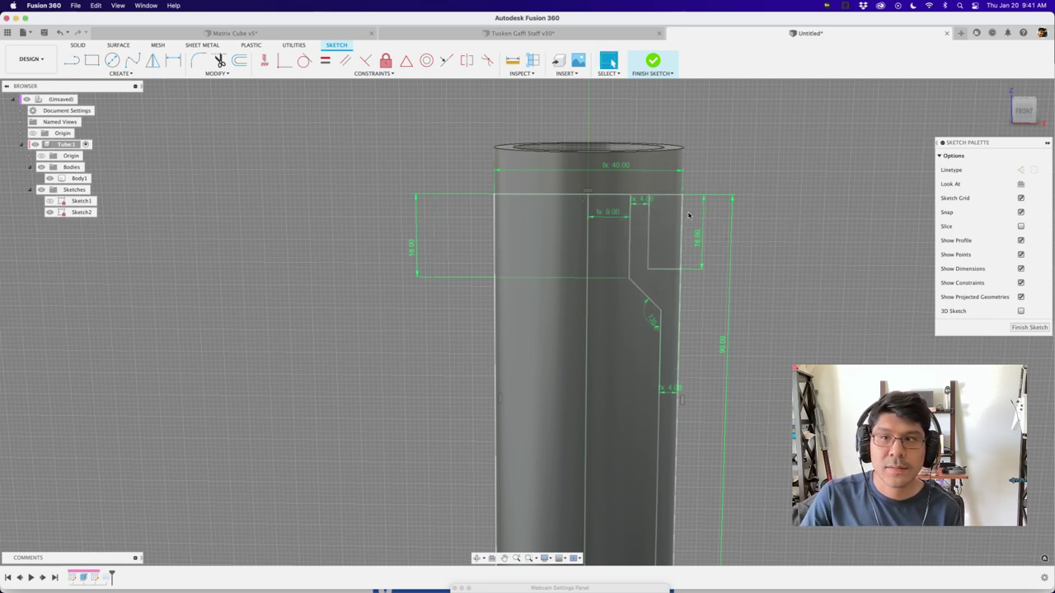
pyautogui.scroll(-2, 712, 207)
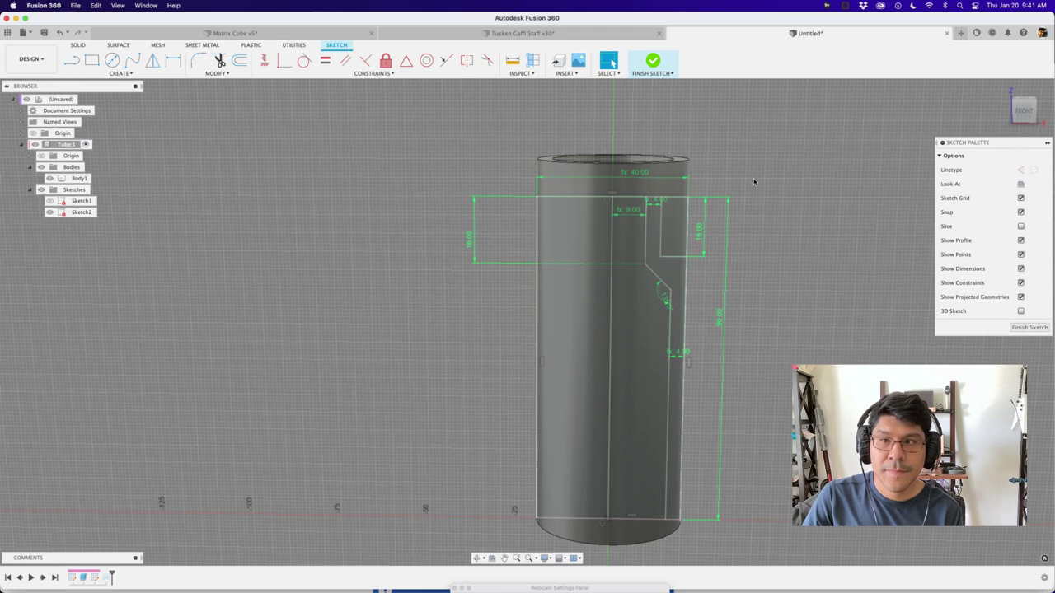
# Hide Body1 and move the neck's wall thickness dimension above the profile's top edge.
pyautogui.click(50, 178)
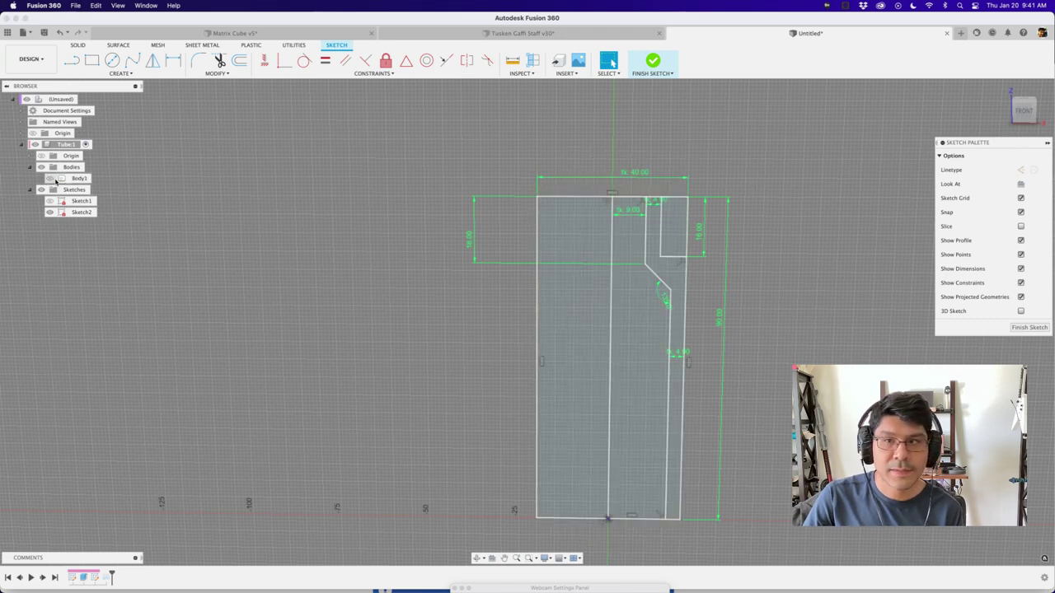
pyautogui.scroll(-1, 645, 198)
pyautogui.scroll(2, 645, 198)
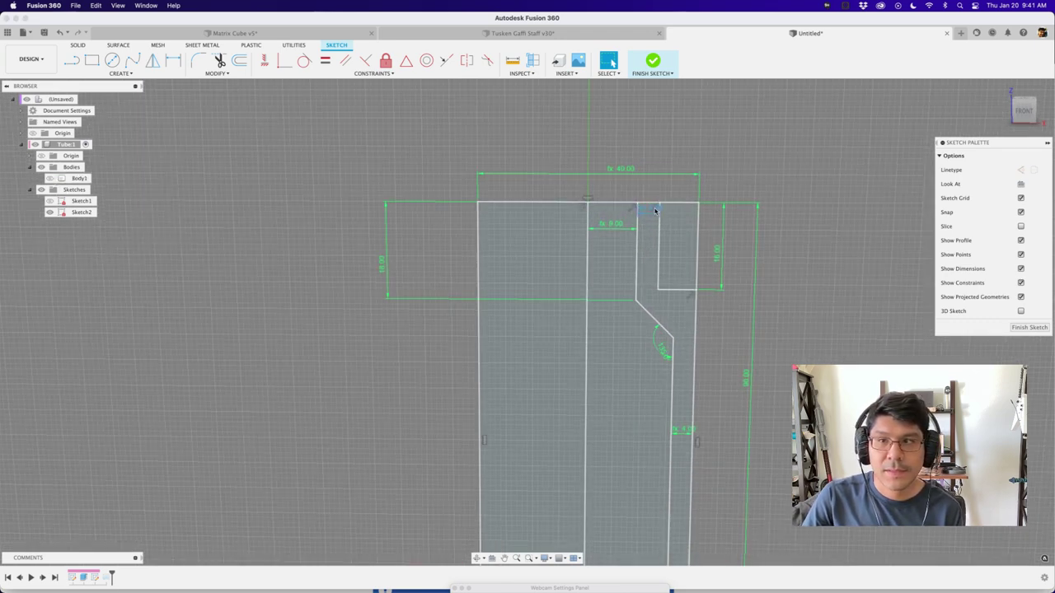
pyautogui.scroll(-2, 511, 147)
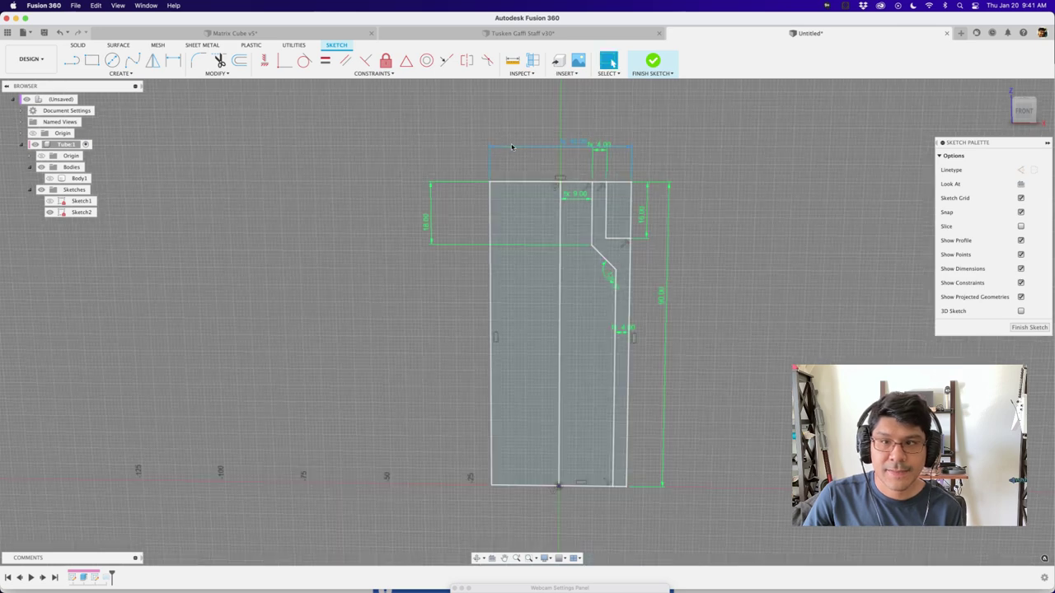
# Add a user parameter named tubeHeight with a value of 90 mm.
pyautogui.hotkey('shift', 'p')
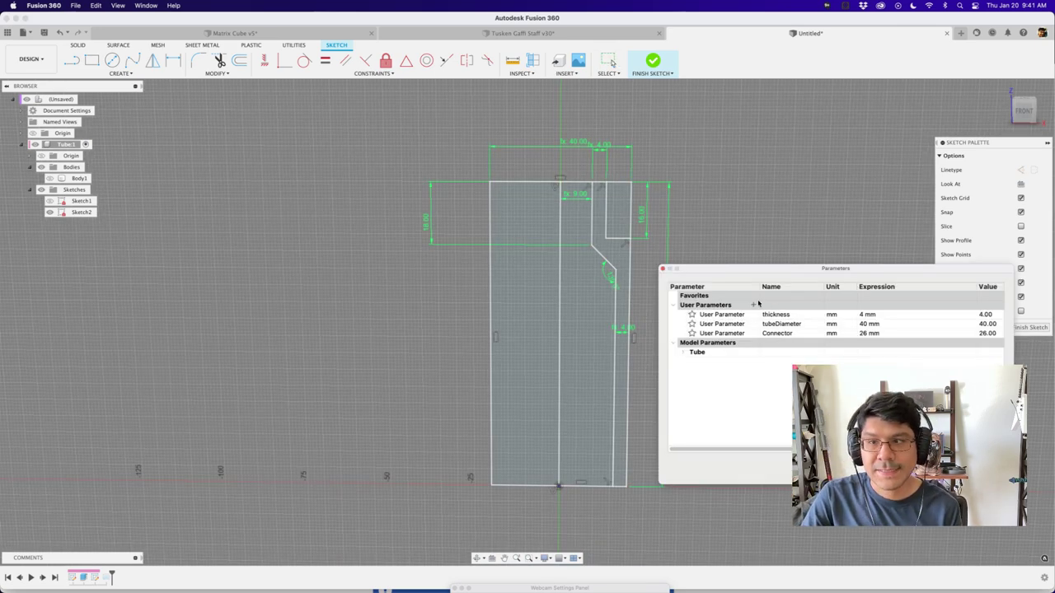
pyautogui.click(753, 305)
pyautogui.write('t')
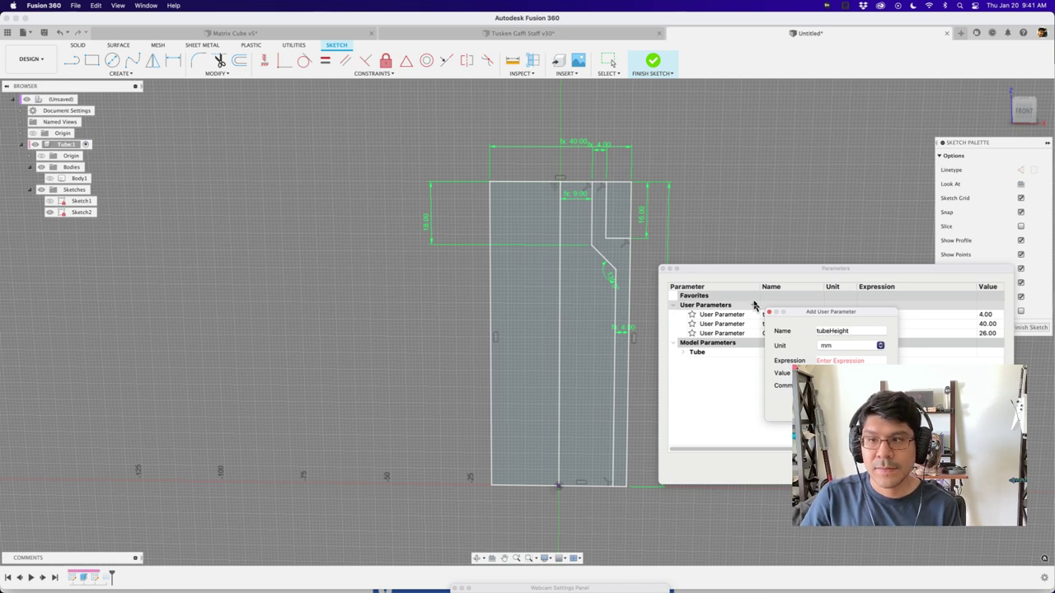
pyautogui.write('bu90')
pyautogui.press('Return')
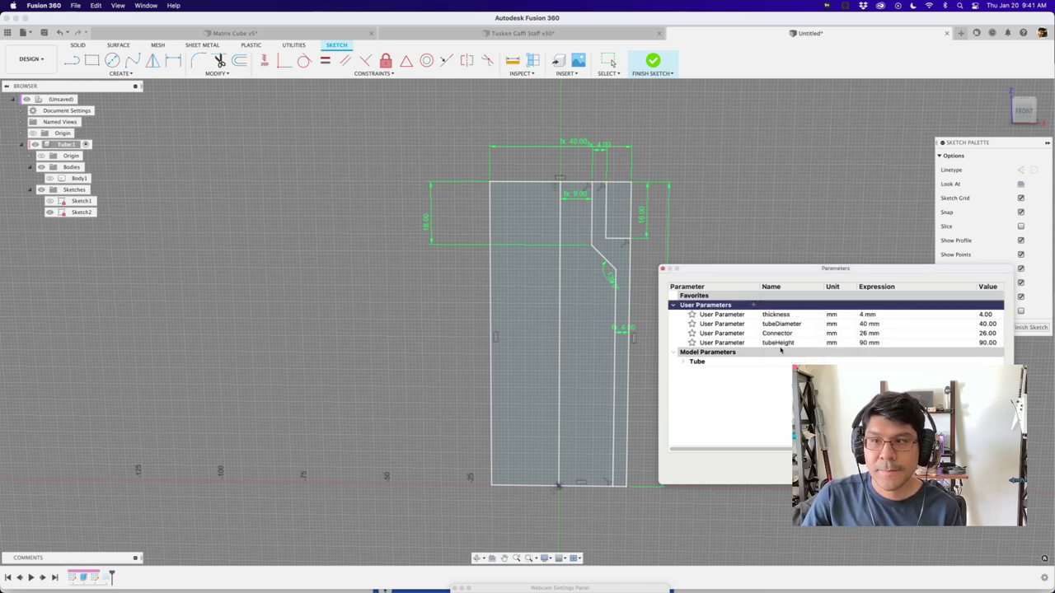
# Rename the Connector user parameter to ConnectorDiameter.
pyautogui.click(793, 333)
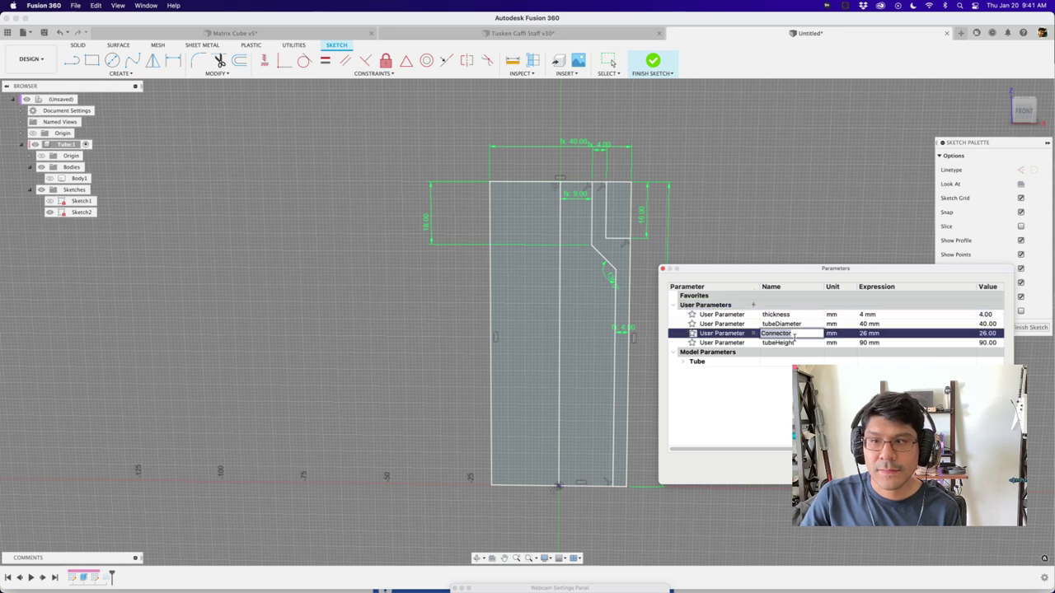
pyautogui.click(797, 335)
pyautogui.write('Diamete')
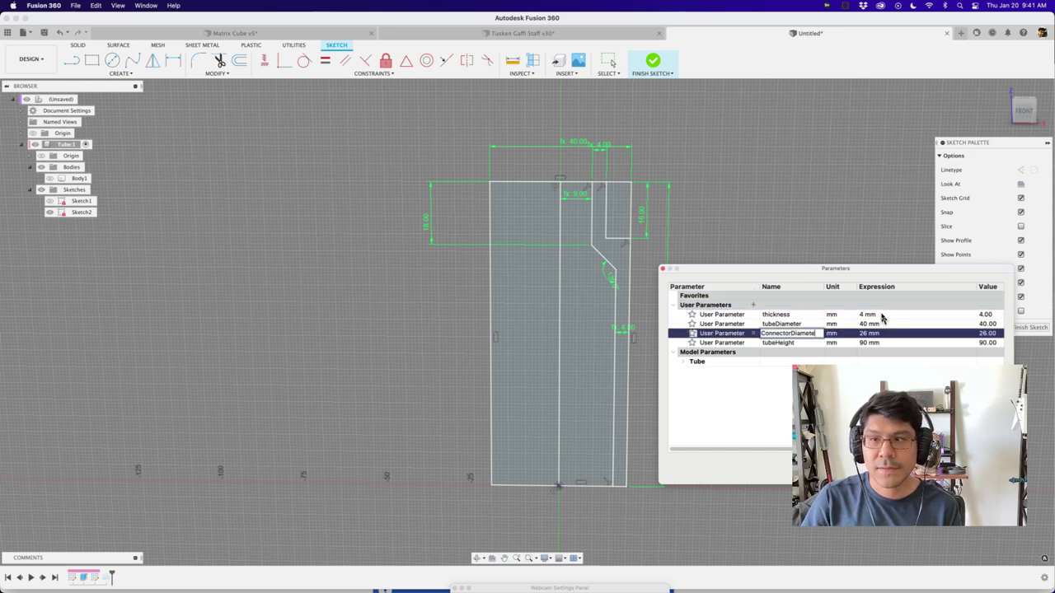
pyautogui.write('r')
pyautogui.press('Return')
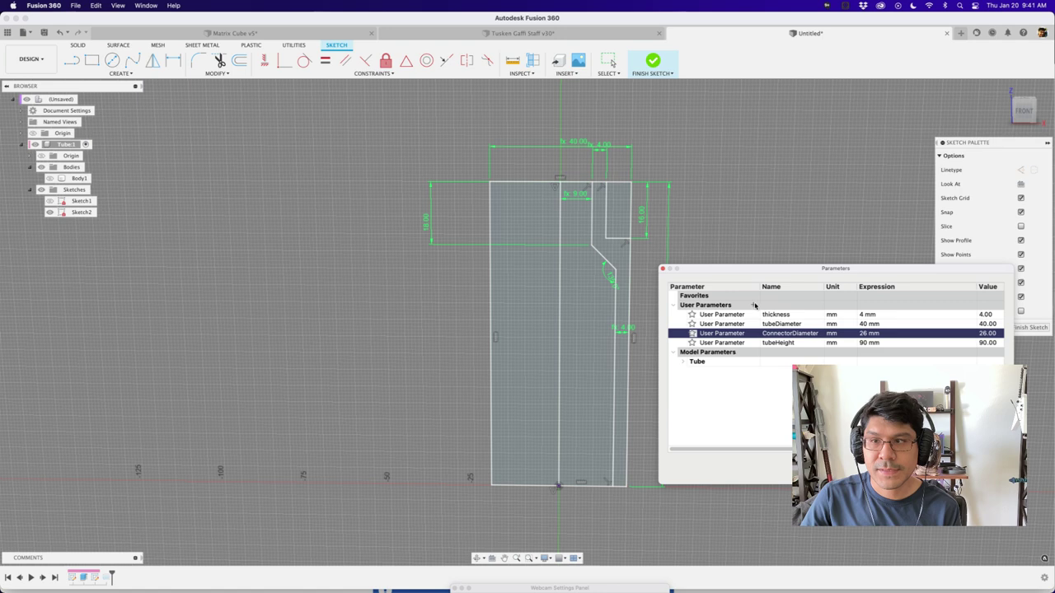
# Rename the thickness user parameter to TubeThickness.
pyautogui.click(779, 315)
pyautogui.click(791, 315)
pyautogui.write('Tube')
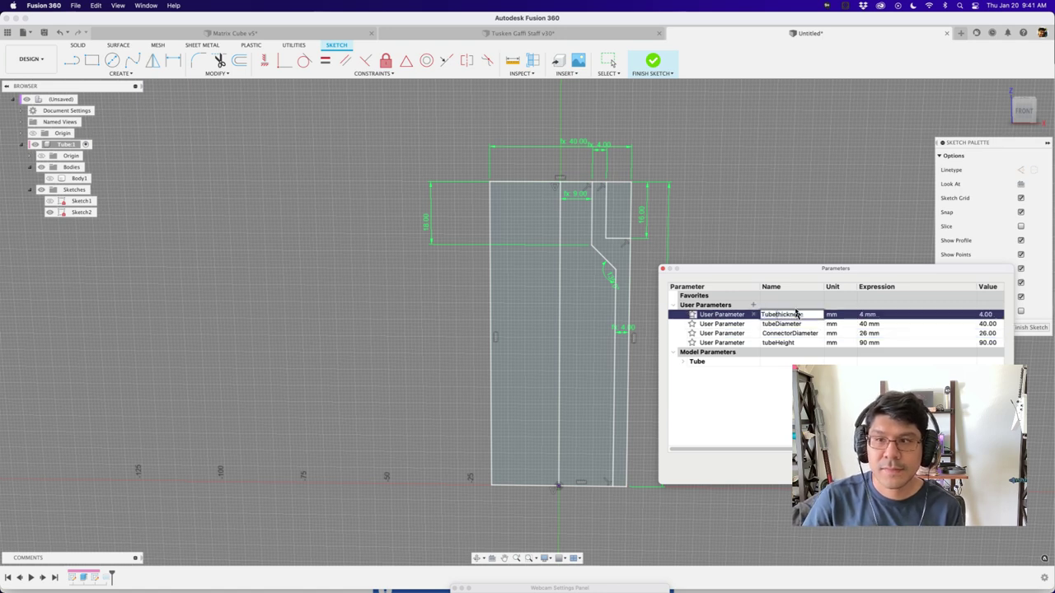
pyautogui.press('Delete')
pyautogui.write('T')
pyautogui.press('Return')
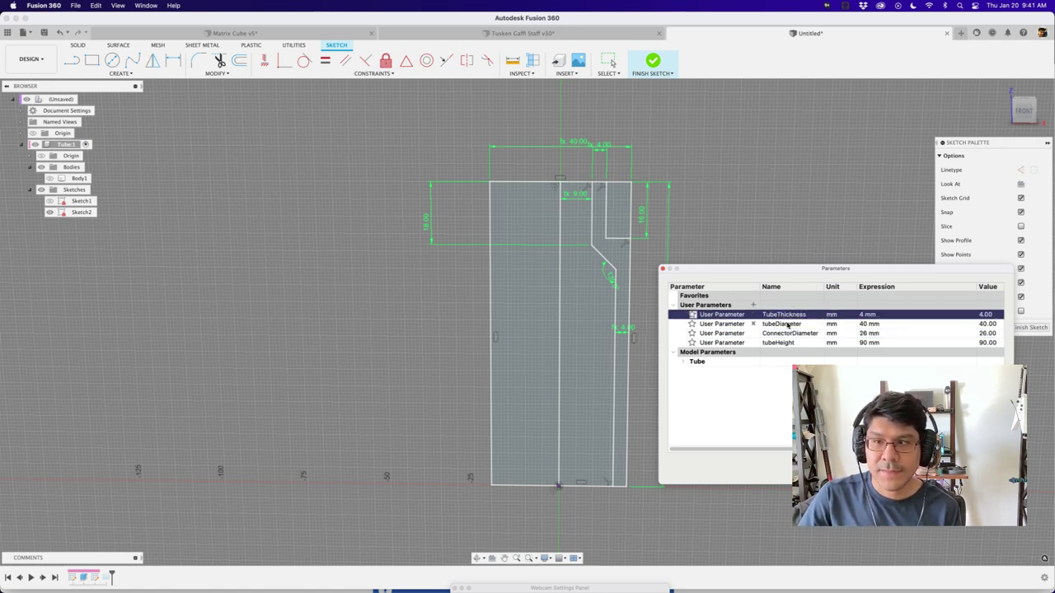
pyautogui.click(789, 342)
pyautogui.click(790, 342)
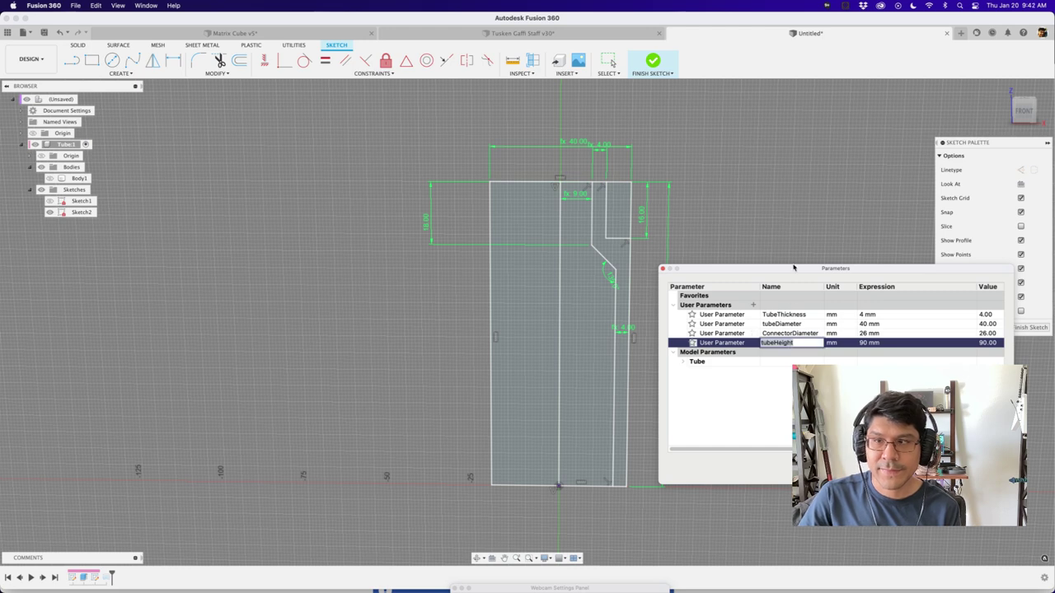
# Add a user parameter named connectorHeight with a value of 16 mm, and move the overall height dimension farther from the tube profile.
pyautogui.click(754, 305)
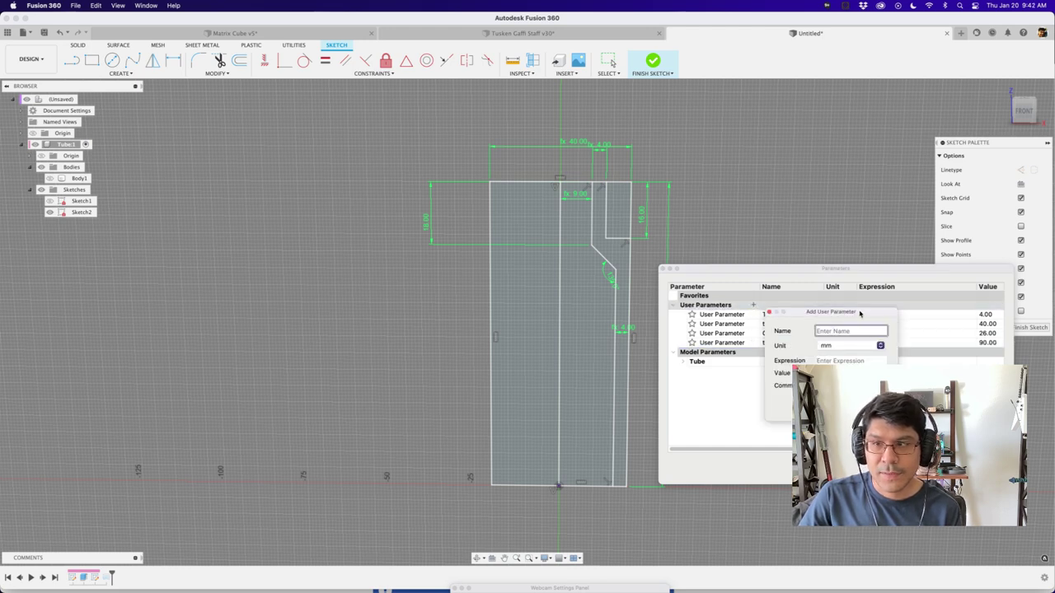
pyautogui.moveTo(860, 314)
pyautogui.mouseDown()
pyautogui.moveTo(655, 384)
pyautogui.moveTo(631, 406)
pyautogui.mouseUp()
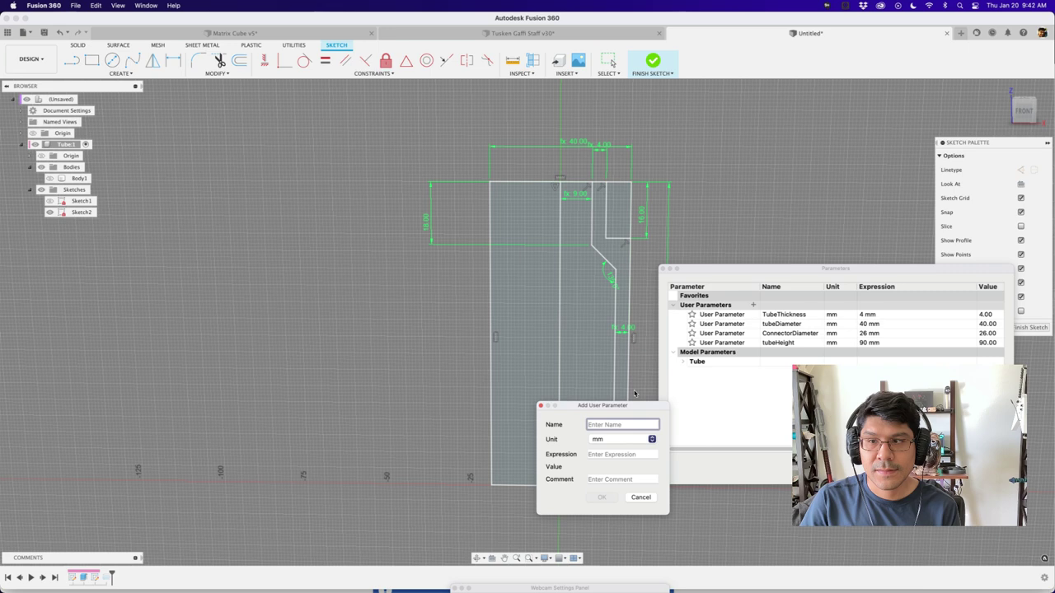
pyautogui.write('connectorHe')
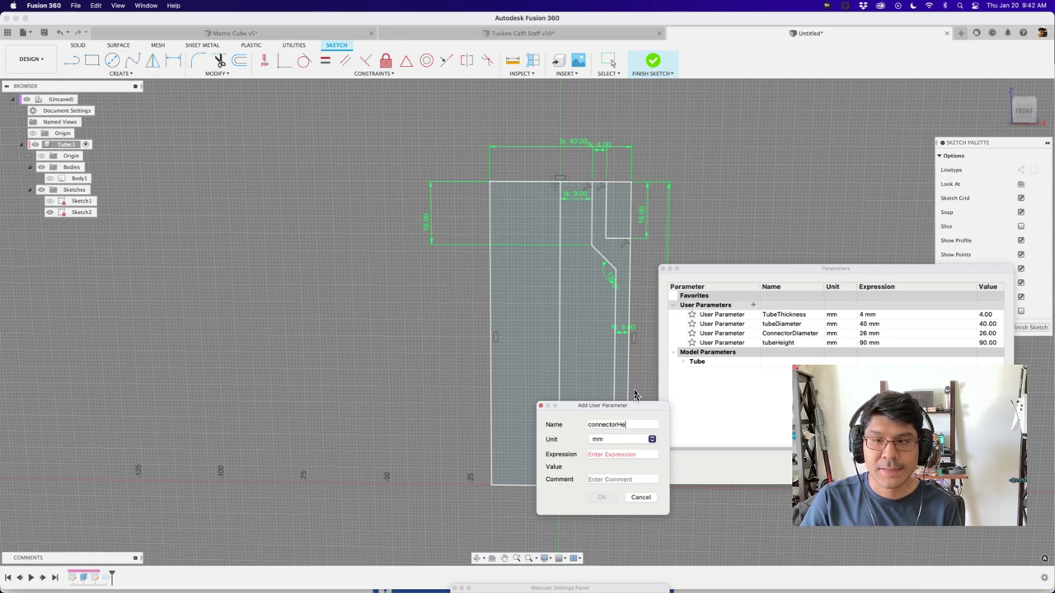
pyautogui.write('ight')
pyautogui.press('Tab')
pyautogui.write('16')
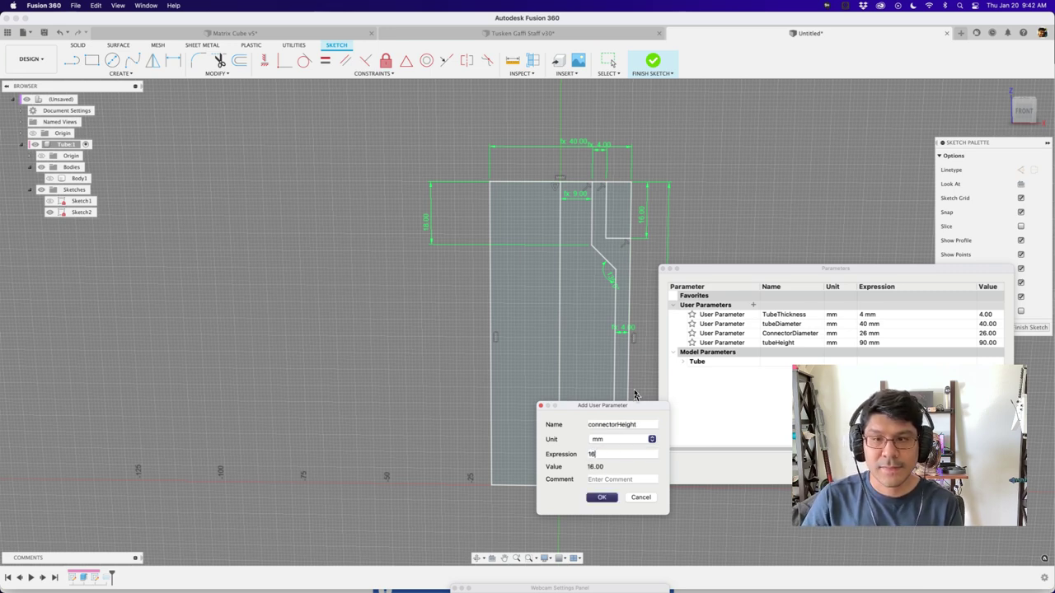
pyautogui.press('Return')
pyautogui.press('Return')
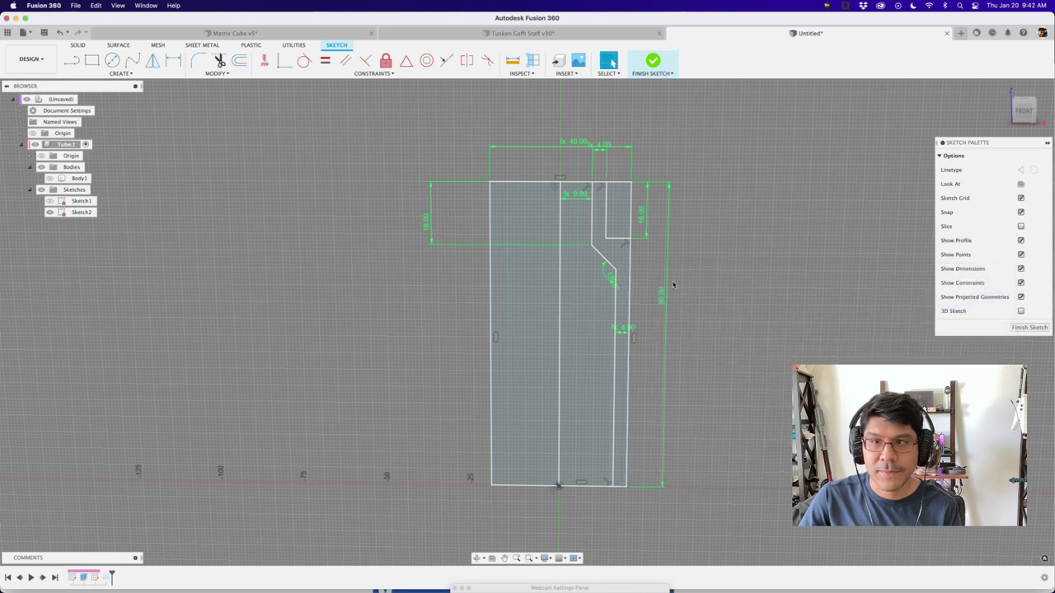
pyautogui.moveTo(665, 300); pyautogui.dragTo(706, 301)
# Try to set the overall height dimension to TubeThickness, and undo the change.
pyautogui.doubleClick(705, 302)
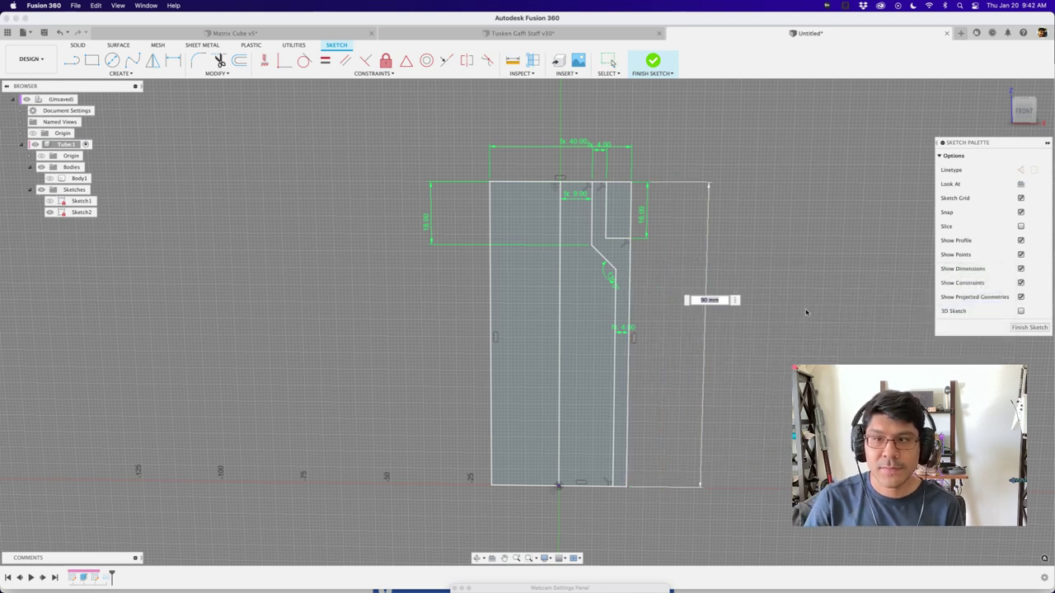
pyautogui.write('tubeThickness')
pyautogui.press('Return')
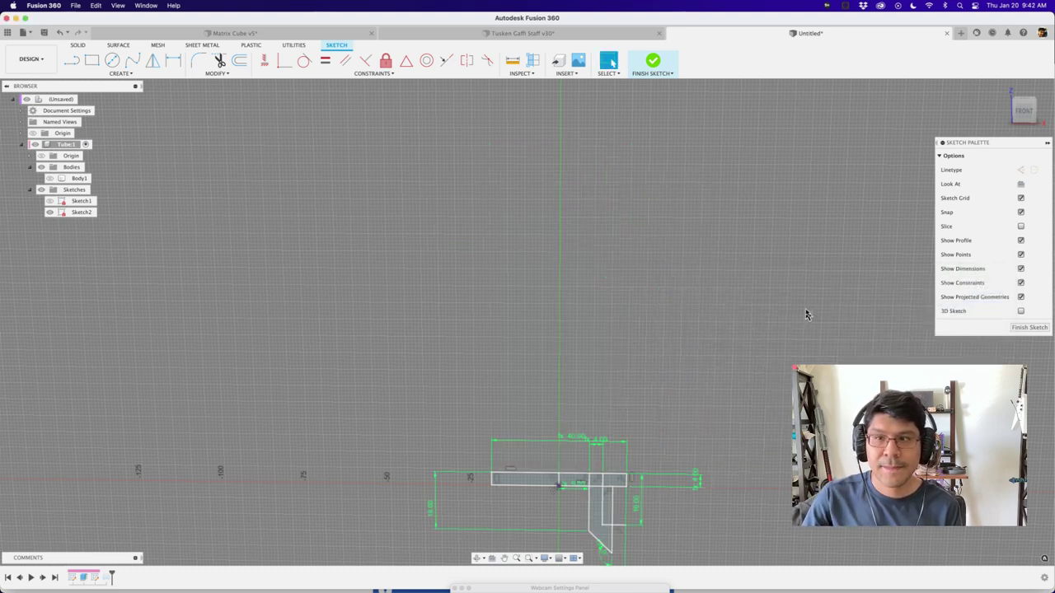
pyautogui.scroll(-2, 788, 318)
pyautogui.press('super+z')
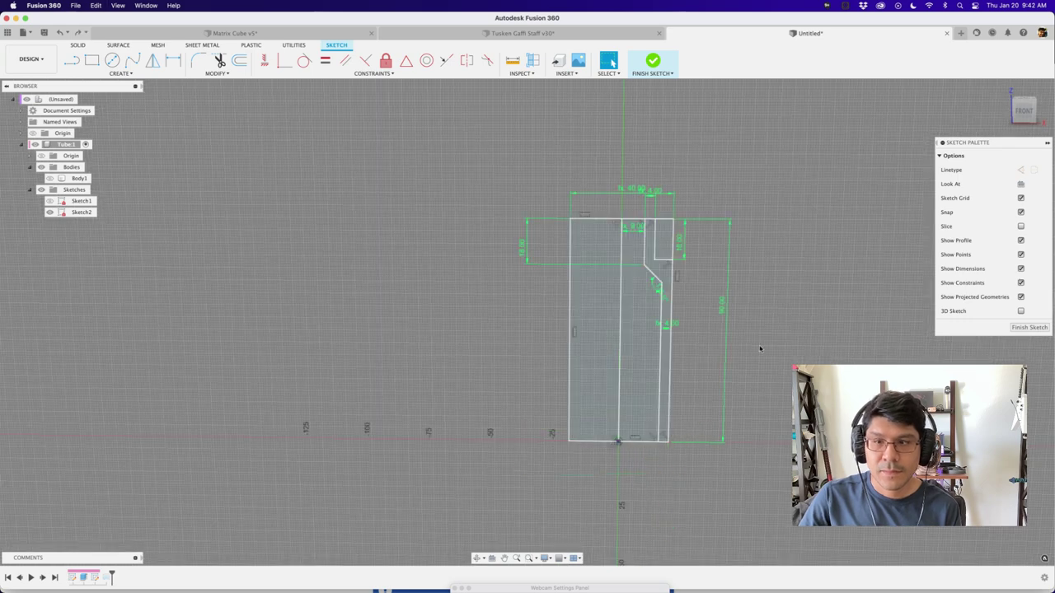
# Set the tube's overall height dimension to the tubeHeight parameter.
pyautogui.doubleClick(723, 302)
pyautogui.write('tu')
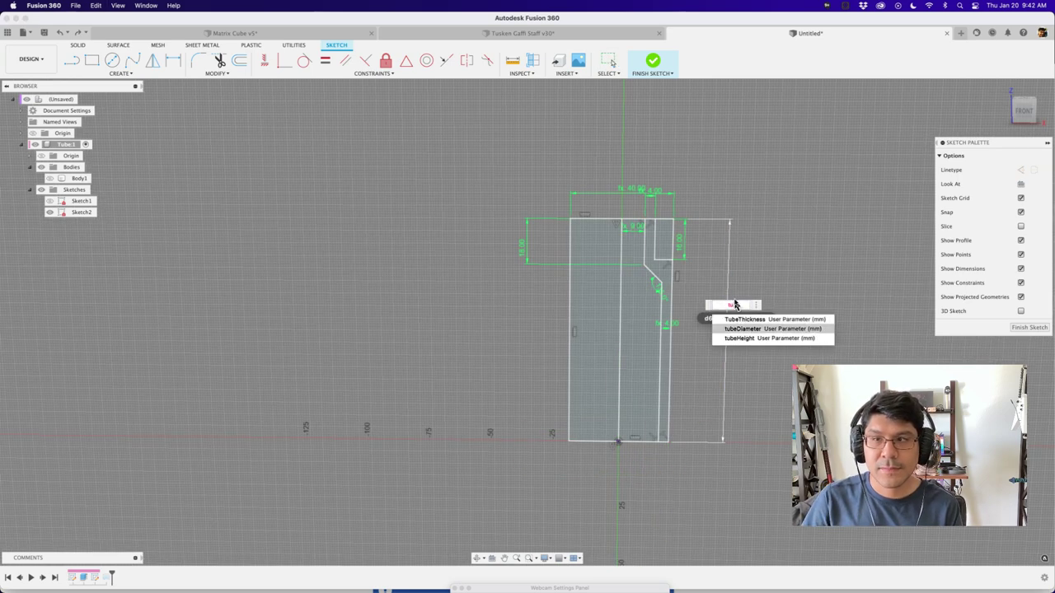
pyautogui.press('Down')
pyautogui.press('Return')
pyautogui.press('Return')
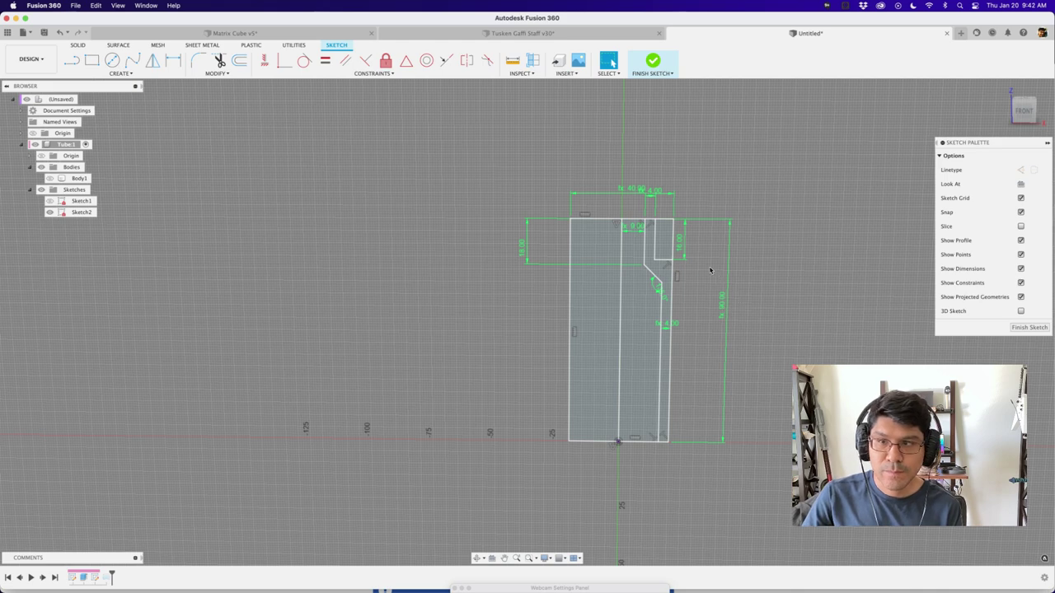
# Set the neck's outer length dimension to connectorHeight and finish the sketch.
pyautogui.scroll(2, 710, 270)
pyautogui.doubleClick(686, 235)
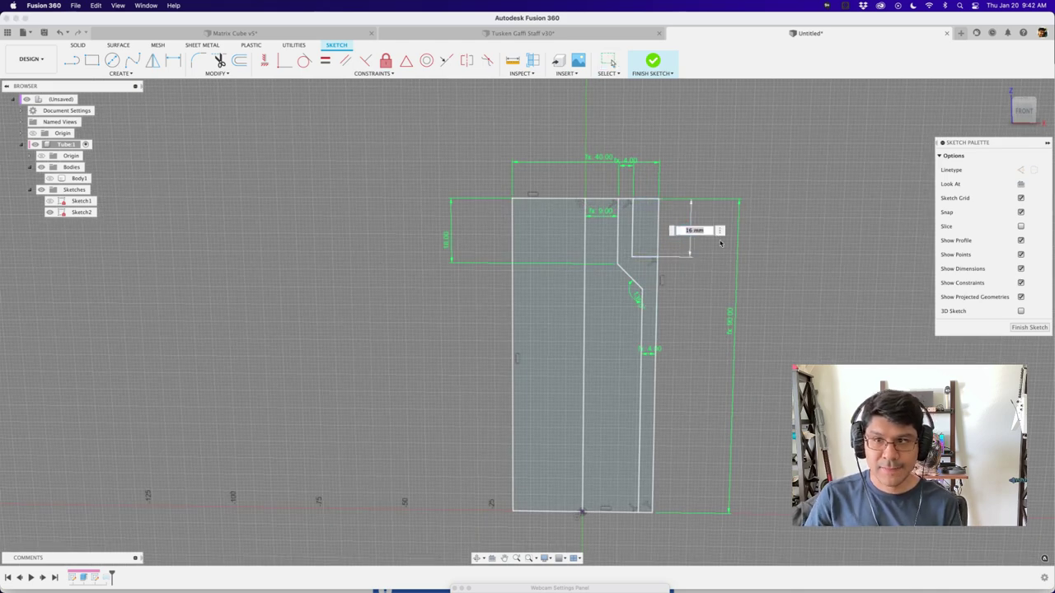
pyautogui.write('con')
pyautogui.press('Down')
pyautogui.press('Return')
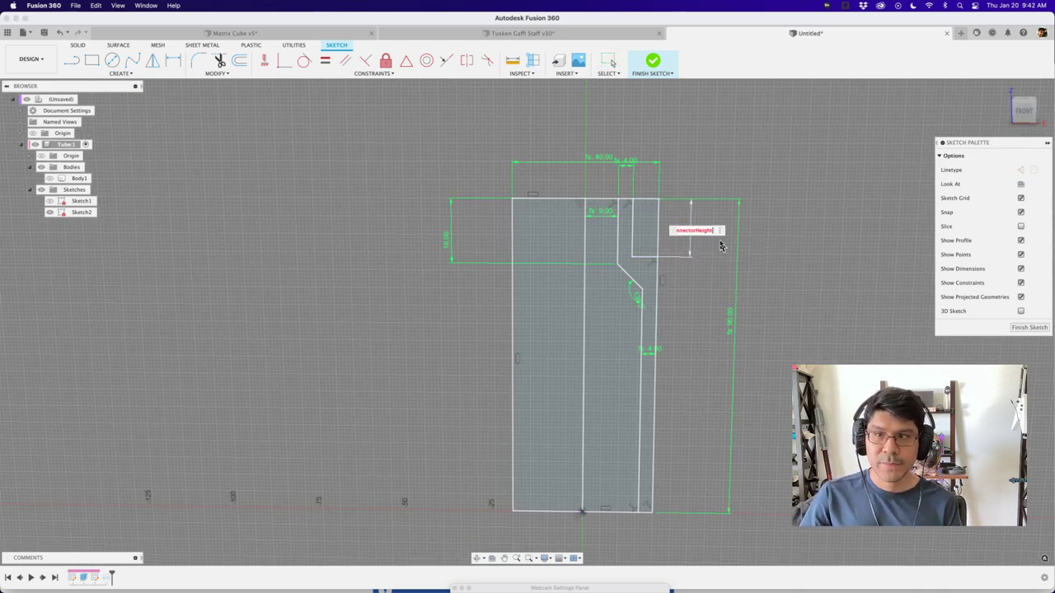
pyautogui.press('Return')
pyautogui.scroll(-2, 721, 239)
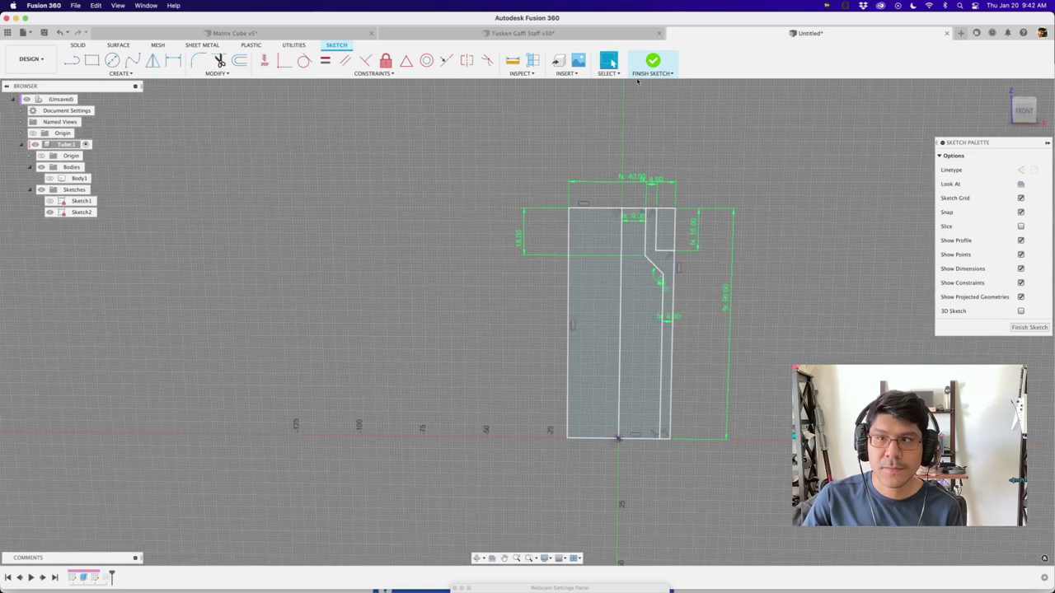
pyautogui.click(652, 60)
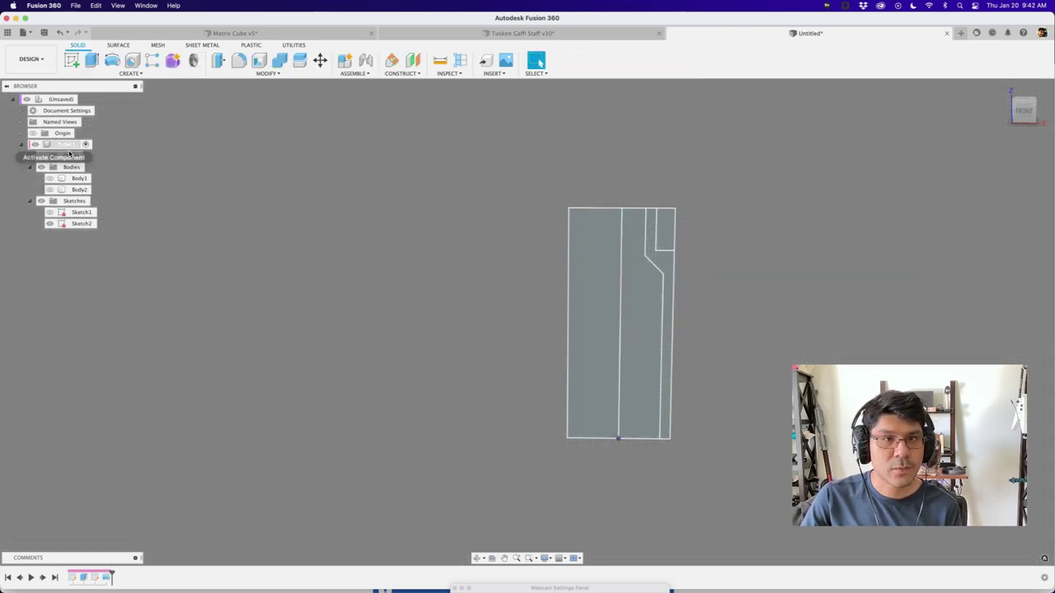
# Set the tubeHeight user parameter to 150 mm and accept the parameter changes.
pyautogui.keyDown('shift'); pyautogui.moveTo(494, 323); pyautogui.dragTo(524, 303, button='middle'); pyautogui.keyUp('shift')
pyautogui.hotkey('shift', 'p')
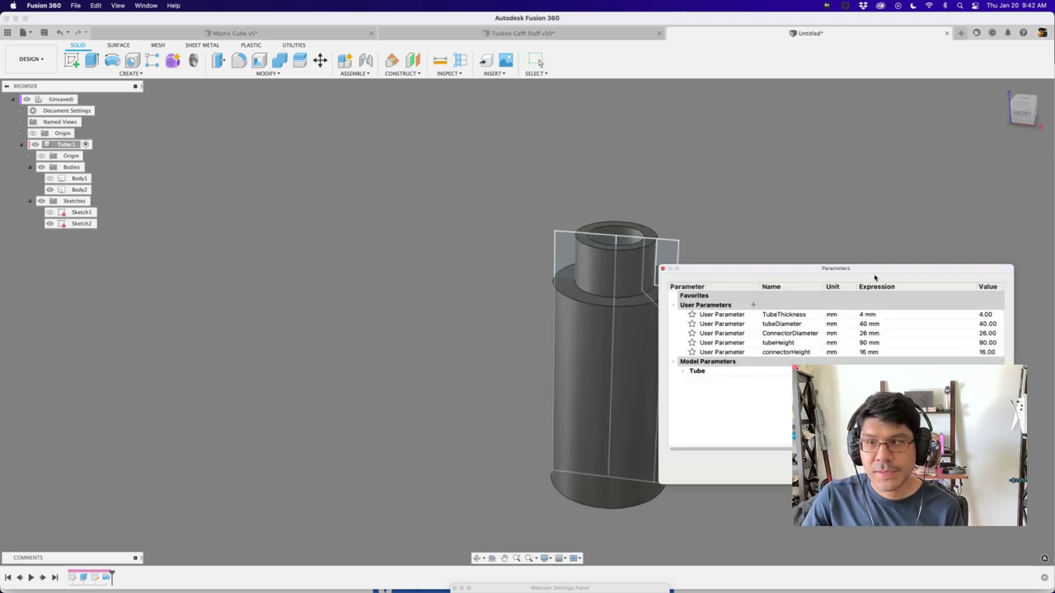
pyautogui.moveTo(880, 270); pyautogui.dragTo(941, 274)
pyautogui.click(936, 346)
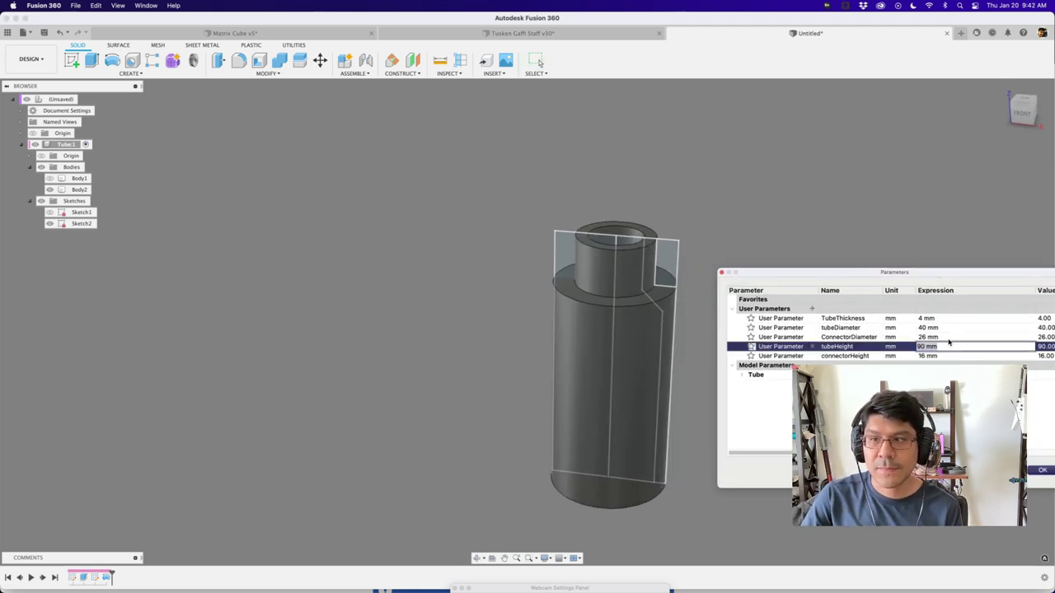
pyautogui.write('150')
pyautogui.press('Return')
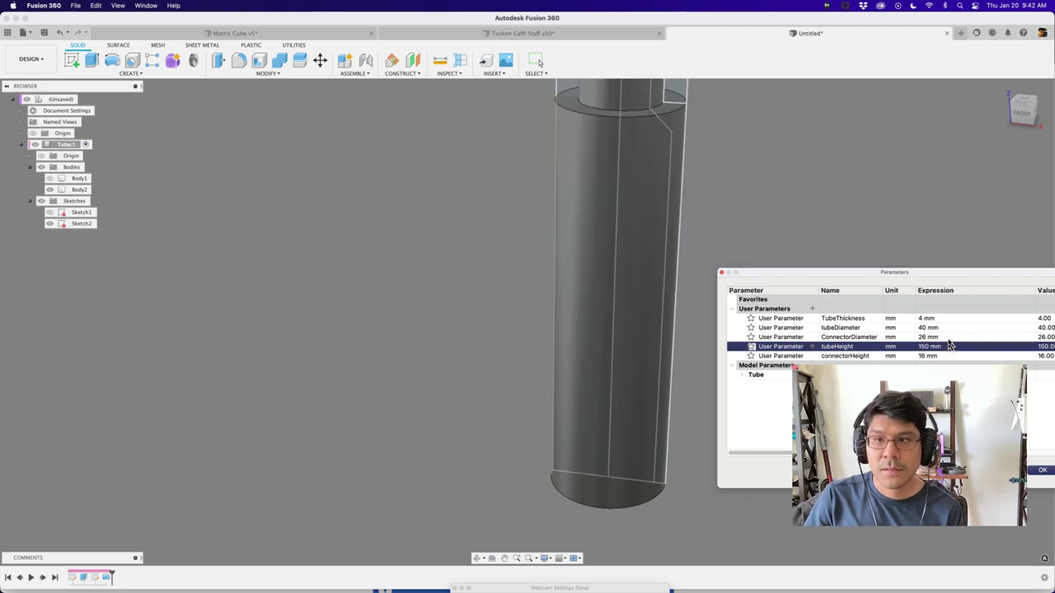
pyautogui.scroll(-5, 517, 372)
pyautogui.scroll(8, 592, 255)
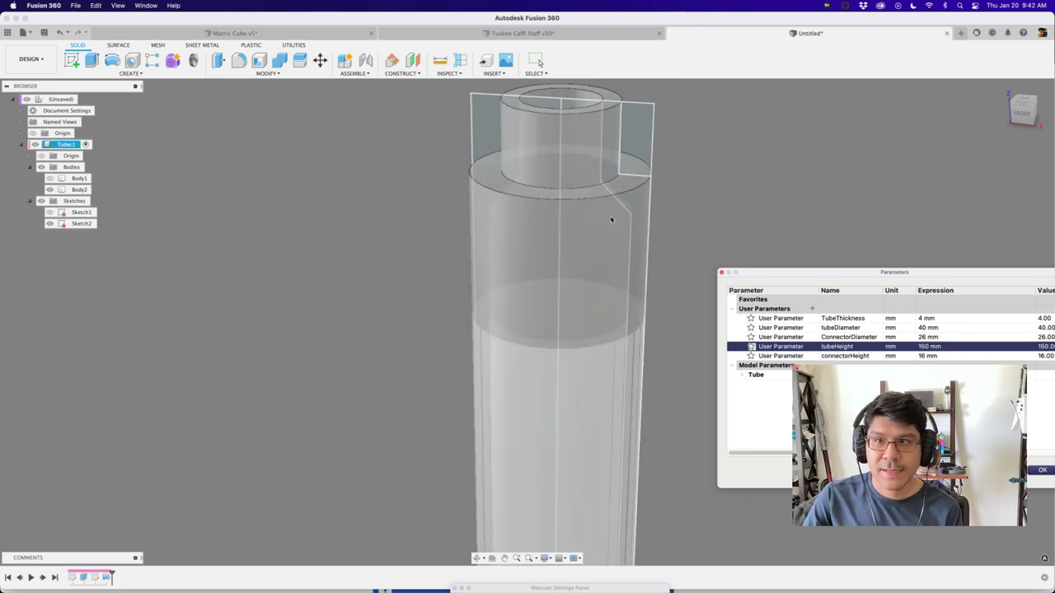
pyautogui.scroll(-3, 619, 208)
pyautogui.click(663, 266)
pyautogui.scroll(-2, 674, 280)
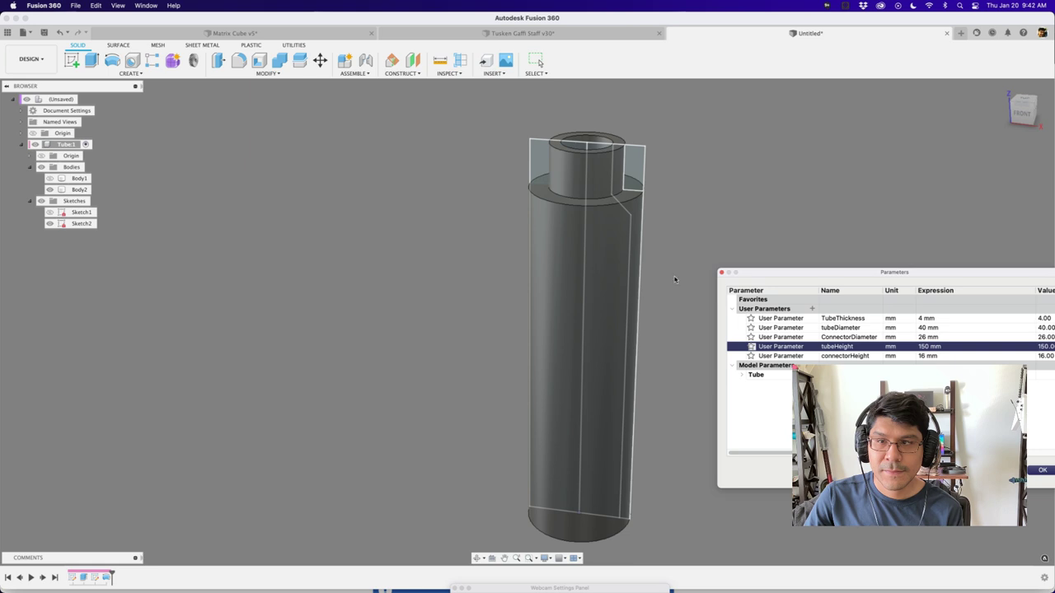
pyautogui.click(1042, 471)
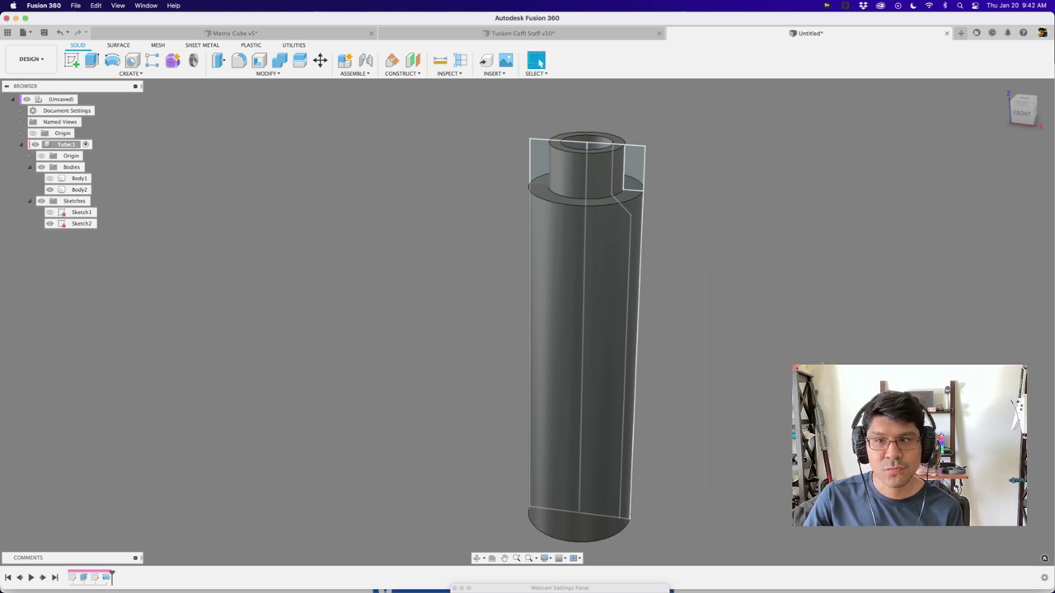
# Create a section analysis through the tube on the XZ plane at 0 mm distance.
pyautogui.keyDown('shift'); pyautogui.moveTo(798, 323); pyautogui.dragTo(779, 372, button='middle'); pyautogui.keyUp('shift')
pyautogui.click(459, 60)
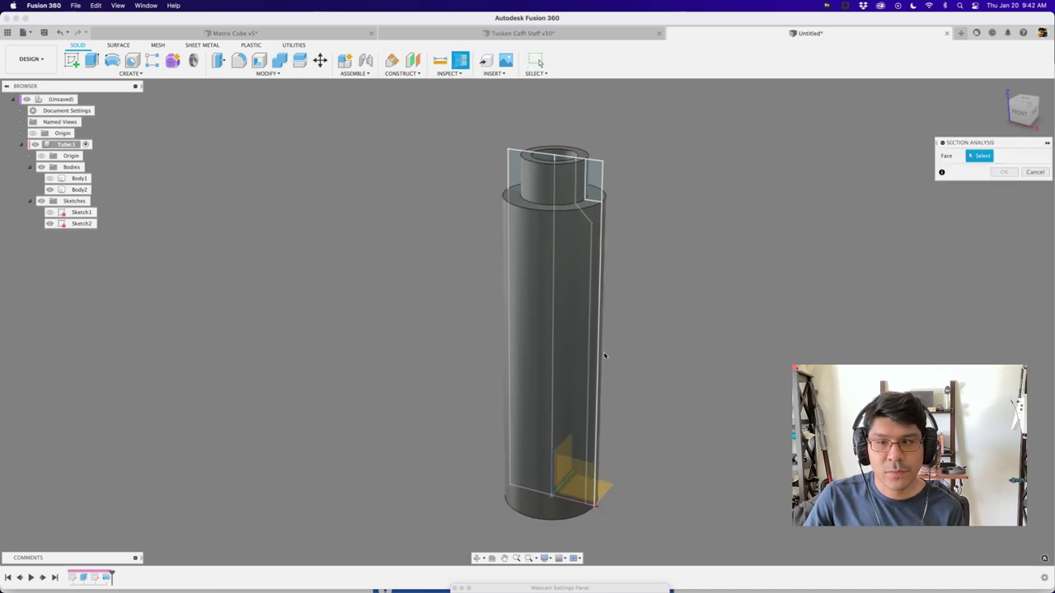
pyautogui.click(595, 438)
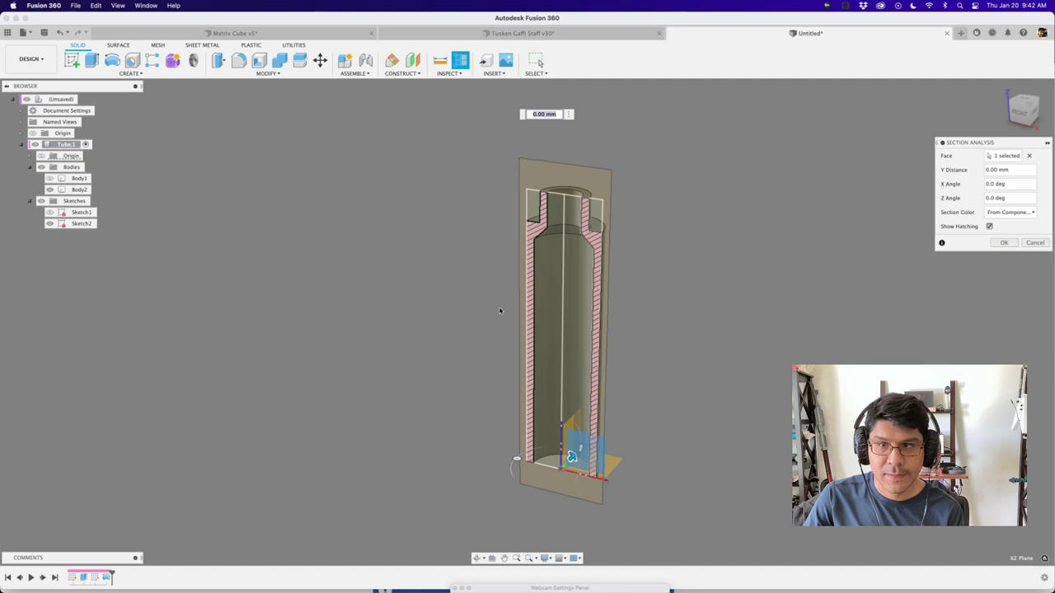
pyautogui.scroll(4, 500, 311)
pyautogui.scroll(-1, 605, 530)
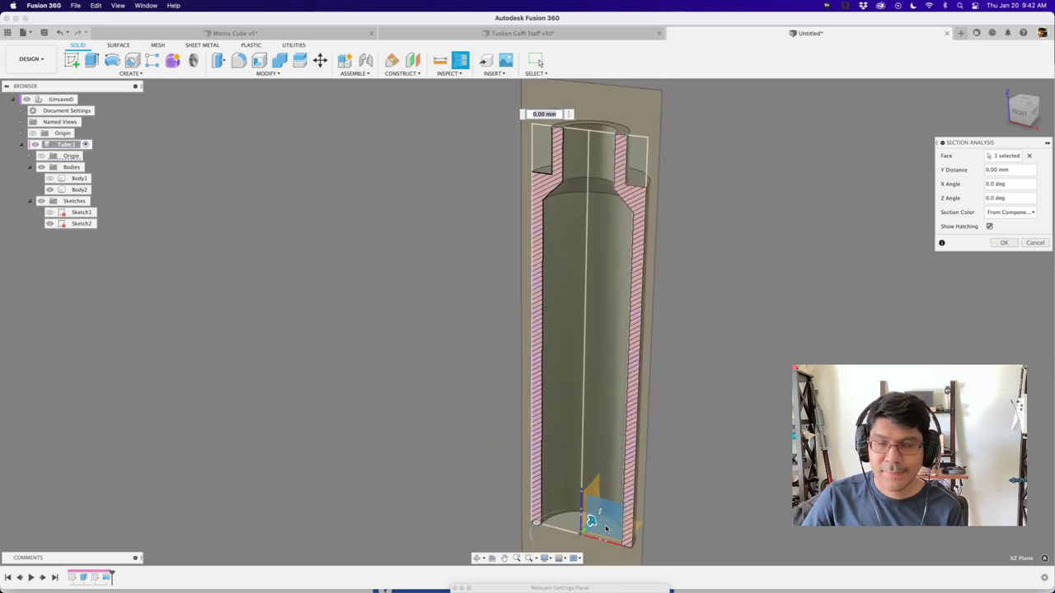
pyautogui.press('Return')
pyautogui.keyDown('shift'); pyautogui.moveTo(388, 419); pyautogui.dragTo(440, 436, button='middle'); pyautogui.keyUp('shift')
pyautogui.moveTo(512, 358); pyautogui.dragTo(445, 387, button='middle')
pyautogui.press('Escape')
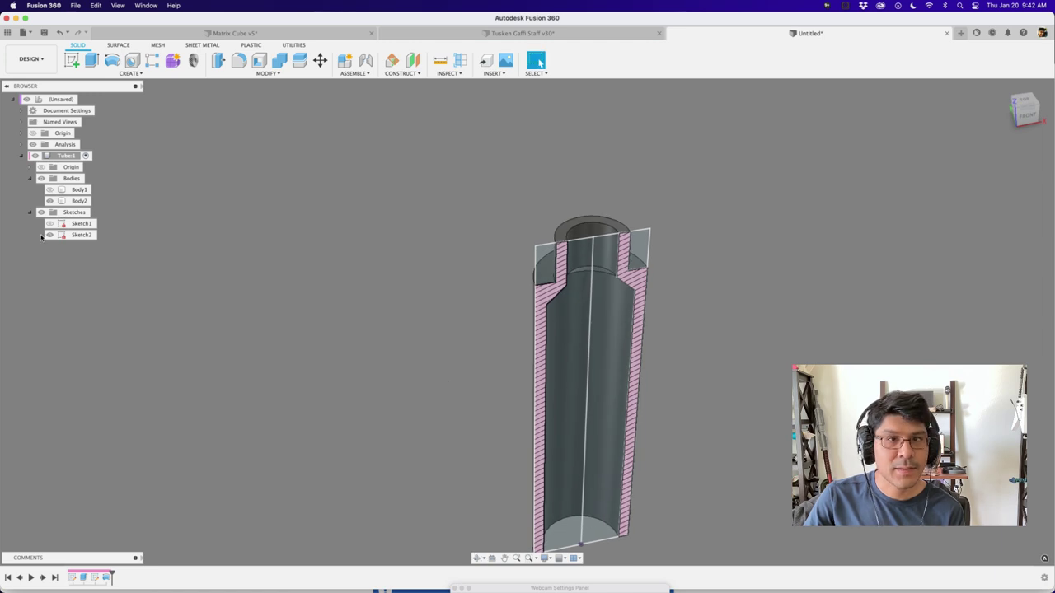
# Hide the stepped-neck profile sketch, Sketch2, leaving the sectioned tube body shown.
pyautogui.click(49, 235)
pyautogui.scroll(-2, 51, 238)
pyautogui.keyDown('shift'); pyautogui.moveTo(309, 357); pyautogui.dragTo(316, 275, button='middle'); pyautogui.keyUp('shift')
pyautogui.click(1004, 88)
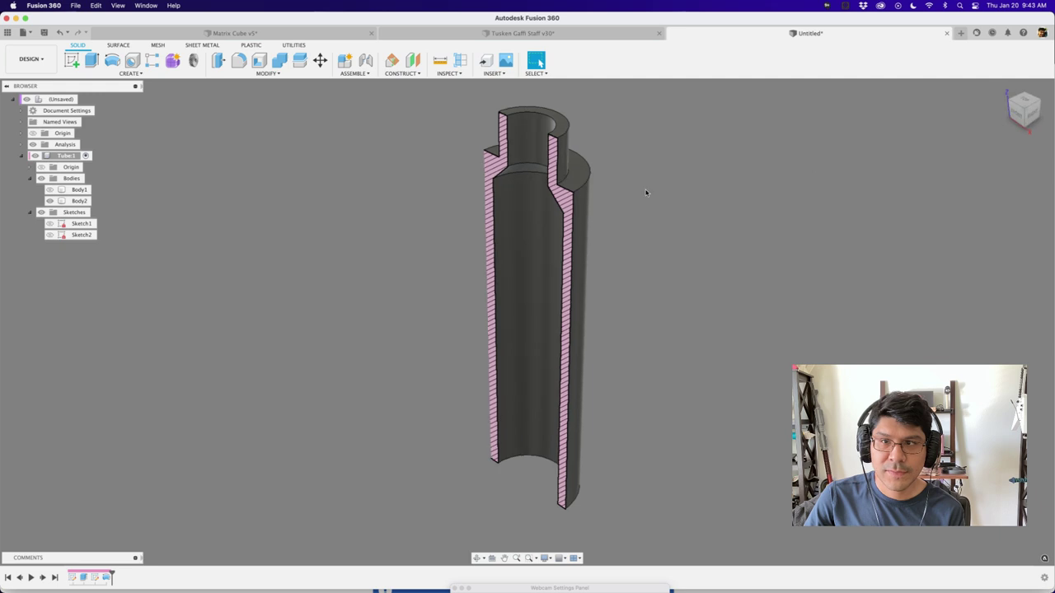
# Examine the sectioned tube's neck, inner wall and open lower end from several angles.
pyautogui.scroll(3, 570, 147)
pyautogui.click(560, 147)
pyautogui.scroll(-3, 553, 142)
pyautogui.keyDown('shift'); pyautogui.moveTo(445, 181); pyautogui.dragTo(520, 101, button='middle'); pyautogui.keyUp('shift')
pyautogui.scroll(3, 514, 442)
pyautogui.click(498, 422)
pyautogui.scroll(-3, 498, 420)
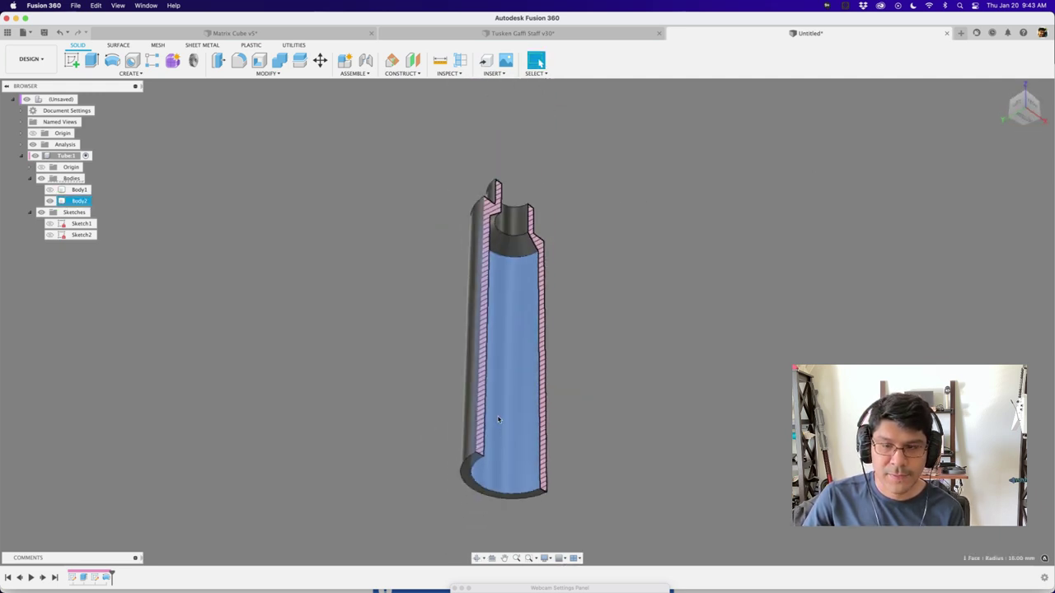
pyautogui.click(395, 259)
pyautogui.keyDown('shift'); pyautogui.moveTo(396, 258); pyautogui.dragTo(384, 311, button='middle'); pyautogui.keyUp('shift')
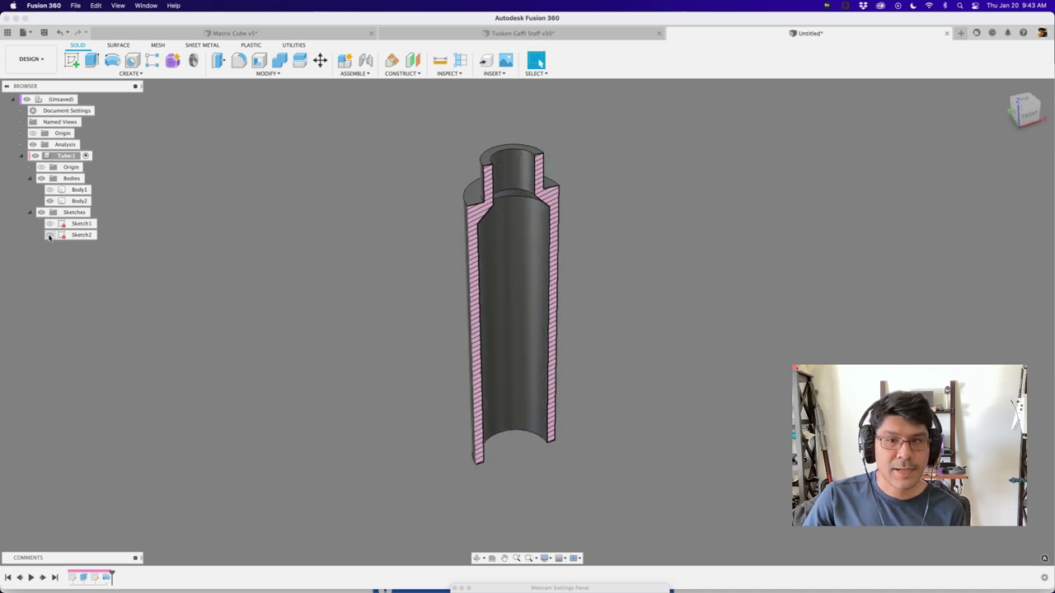
# Turn on the layout grid beneath the sectioned tube.
pyautogui.click(564, 559)
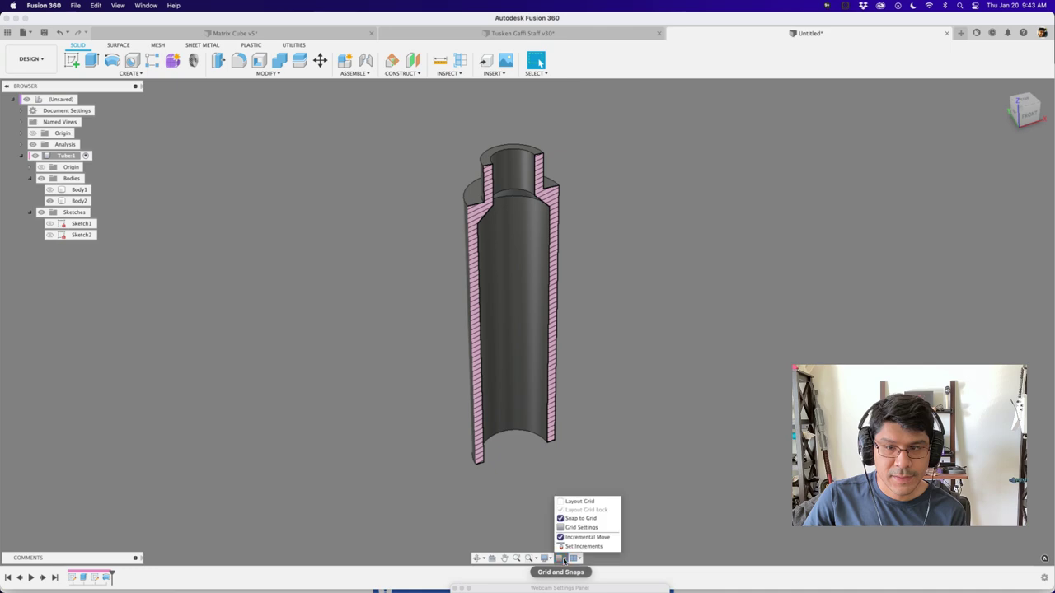
pyautogui.click(564, 560)
pyautogui.click(558, 559)
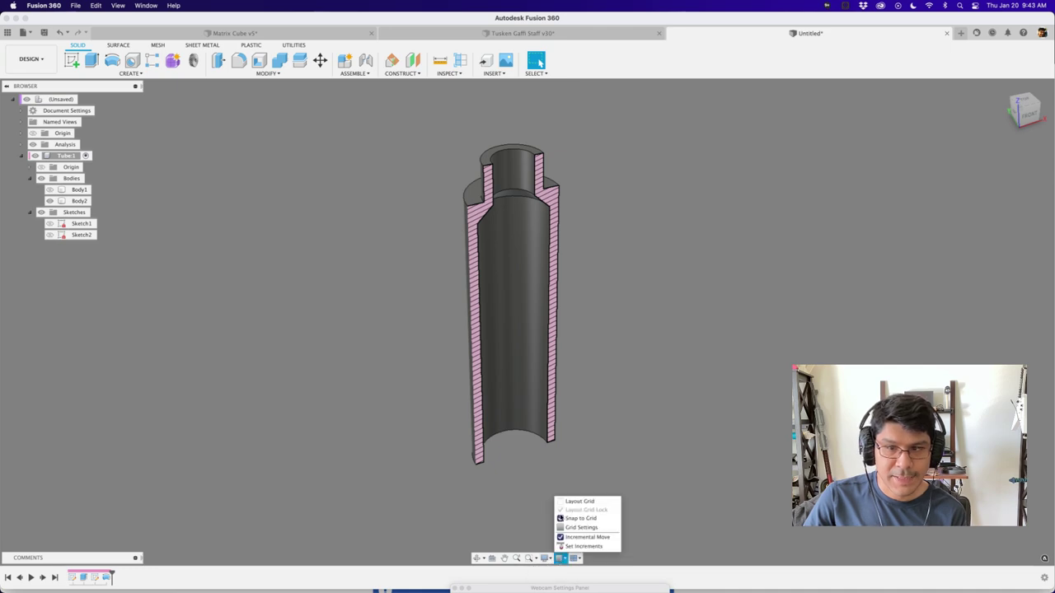
pyautogui.click(561, 502)
pyautogui.click(617, 441)
pyautogui.keyDown('shift'); pyautogui.moveTo(617, 442); pyautogui.dragTo(522, 445, button='middle'); pyautogui.keyUp('shift')
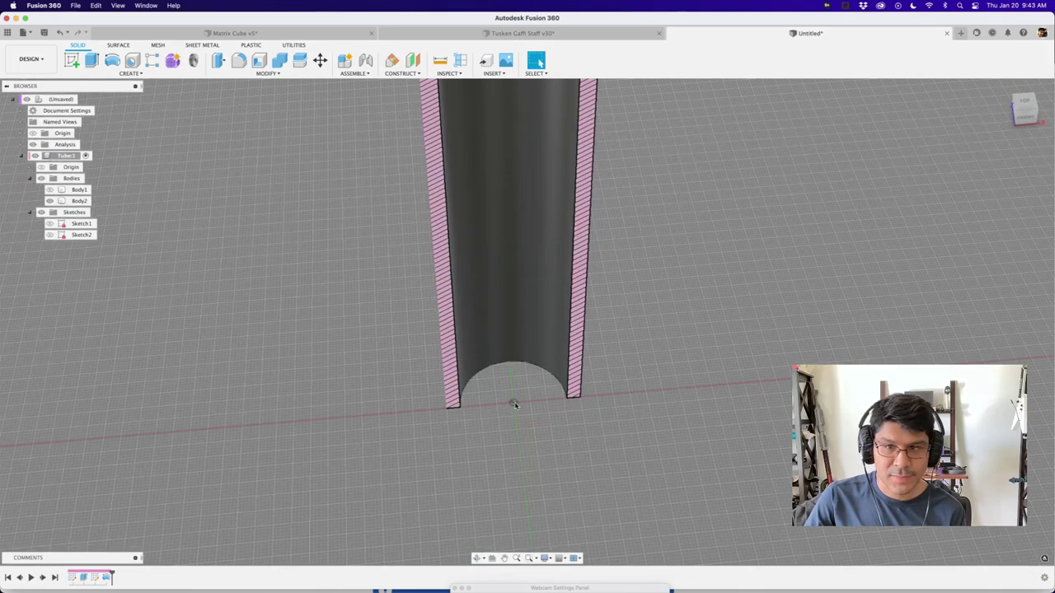
# Examine where the sectioned tube's base sits relative to the origin and the layout grid.
pyautogui.scroll(-5, 515, 404)
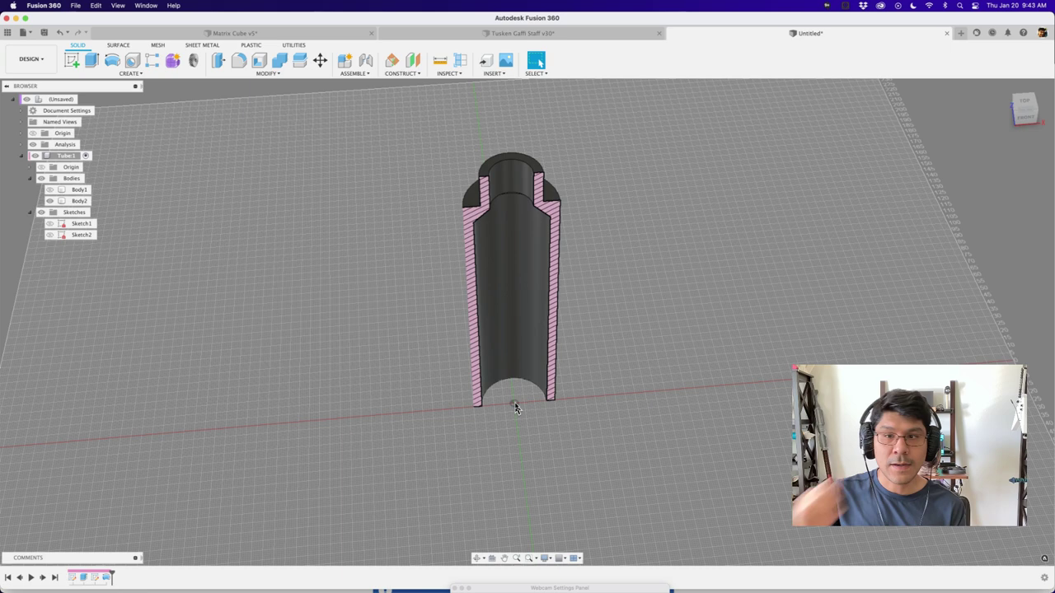
pyautogui.scroll(-3, 526, 371)
pyautogui.moveTo(548, 398); pyautogui.dragTo(614, 398, button='middle')
pyautogui.scroll(3, 582, 378)
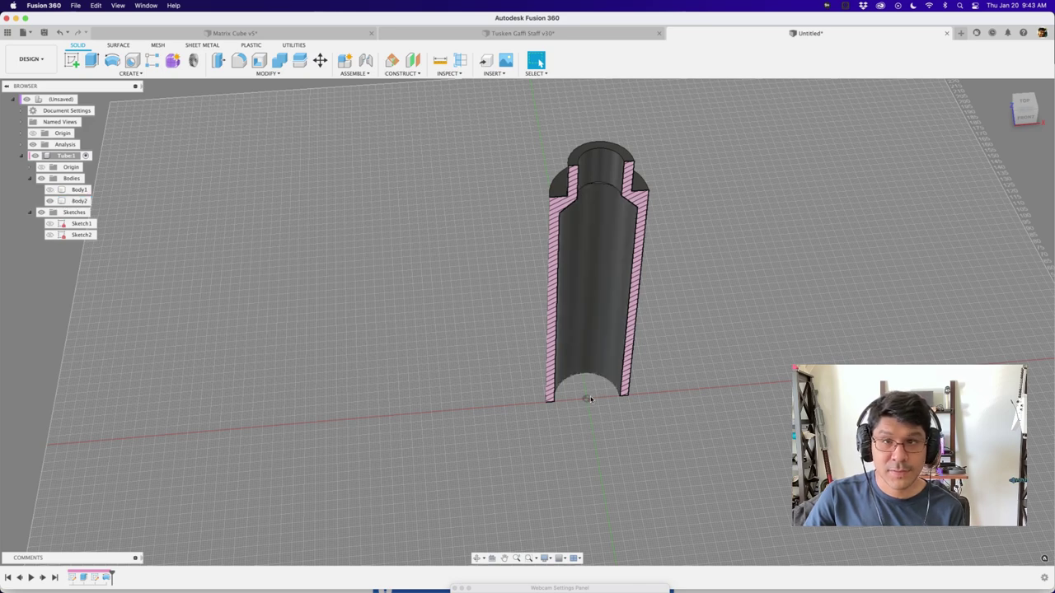
pyautogui.scroll(2, 594, 263)
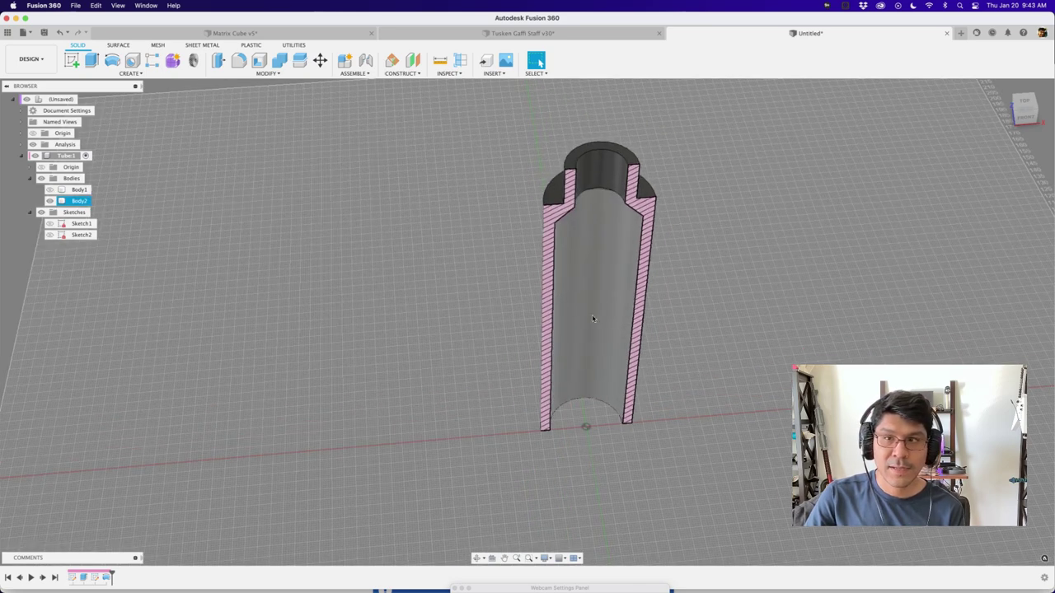
pyautogui.scroll(-3, 592, 316)
pyautogui.scroll(3, 583, 426)
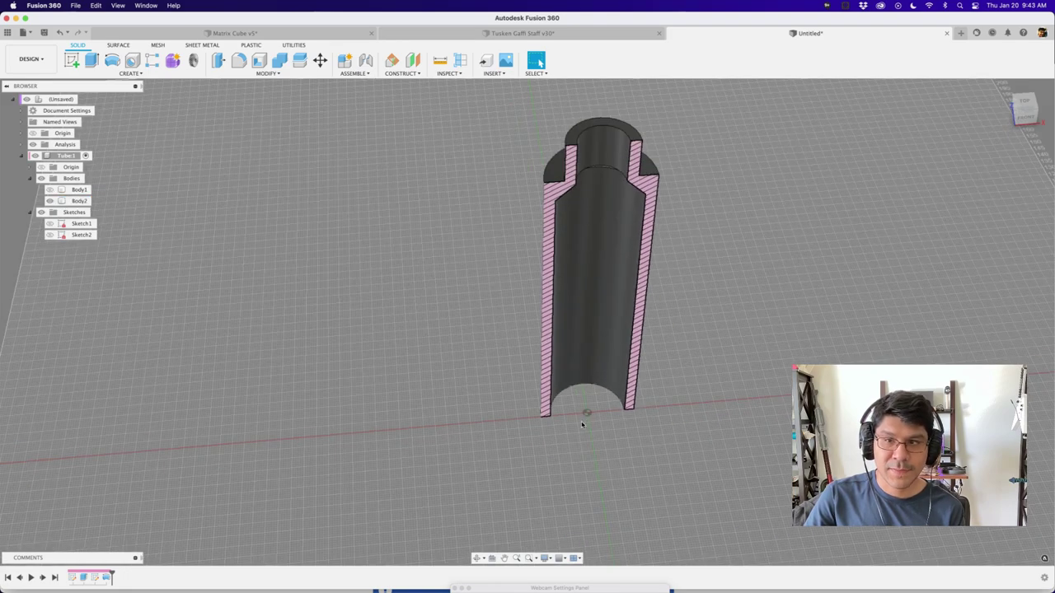
pyautogui.scroll(-5, 589, 413)
pyautogui.keyDown('shift'); pyautogui.moveTo(603, 485); pyautogui.dragTo(535, 313, button='middle'); pyautogui.keyUp('shift')
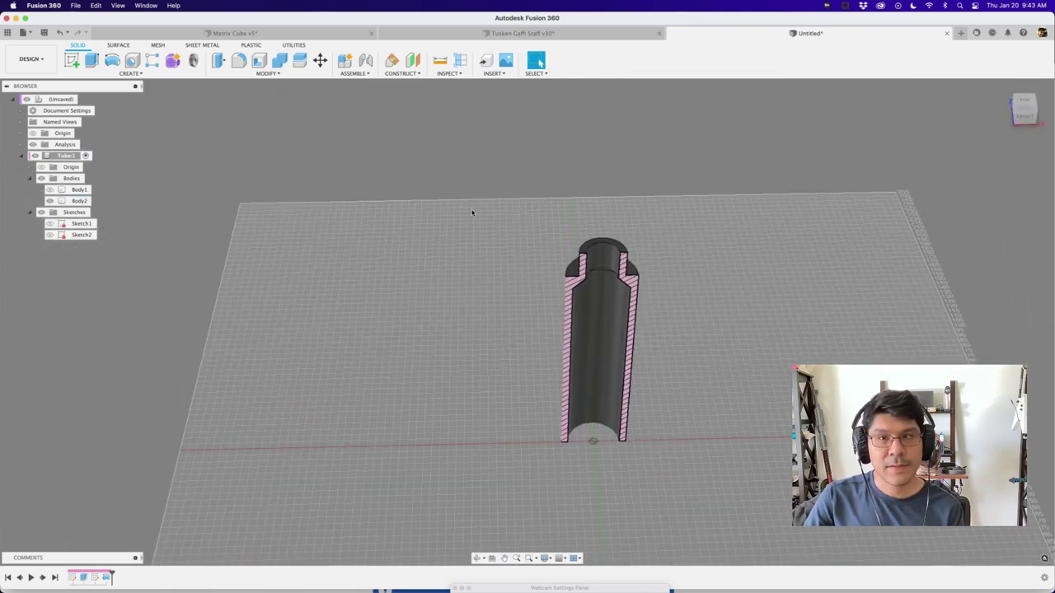
# Start a Coil on the flat shoulder face surrounding the base of the connector neck.
pyautogui.write('scoil')
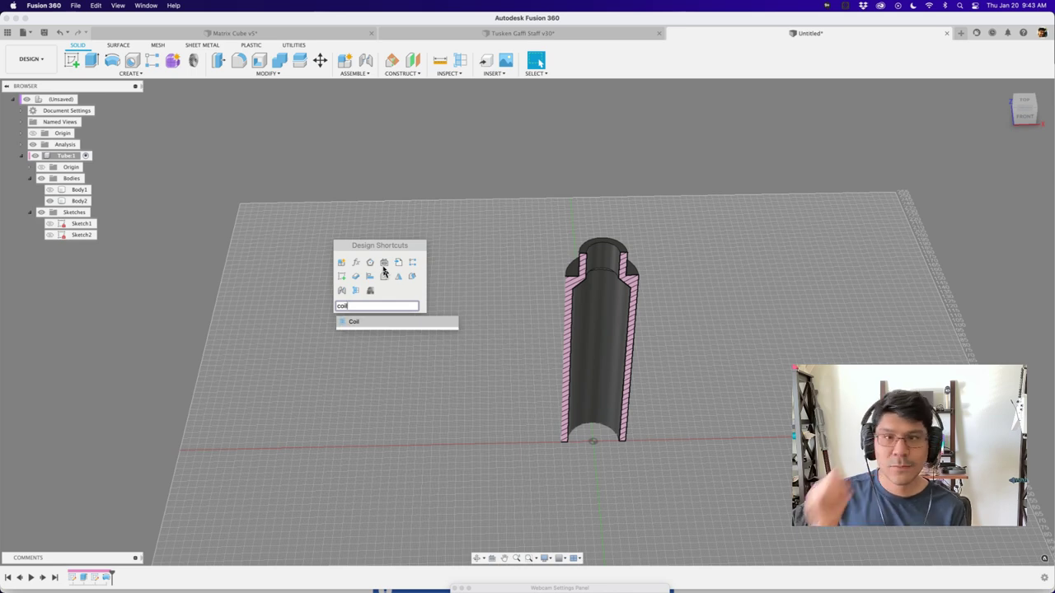
pyautogui.press('Return')
pyautogui.click(383, 267)
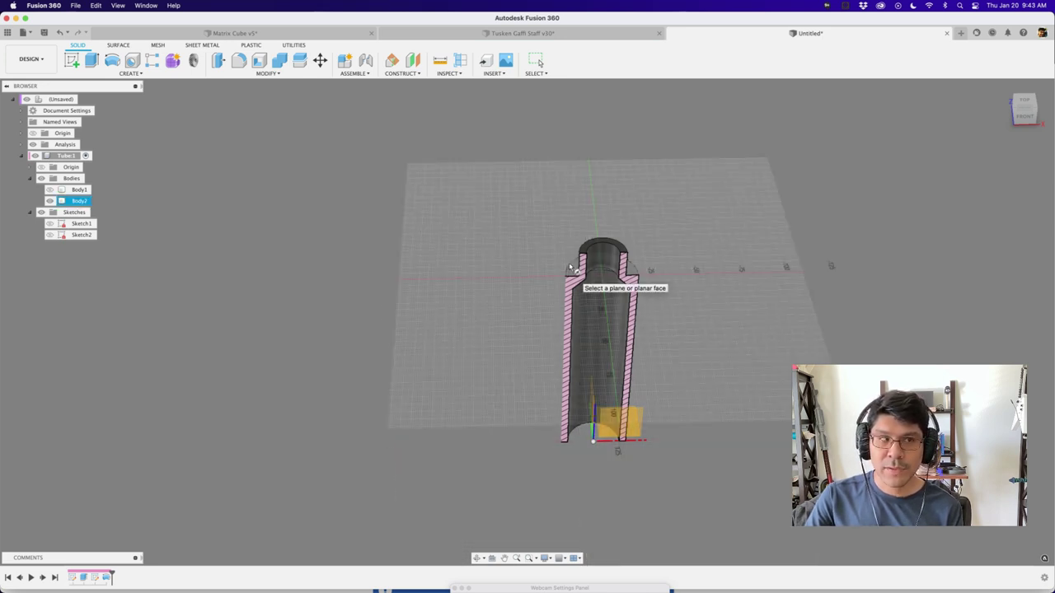
pyautogui.scroll(5, 570, 266)
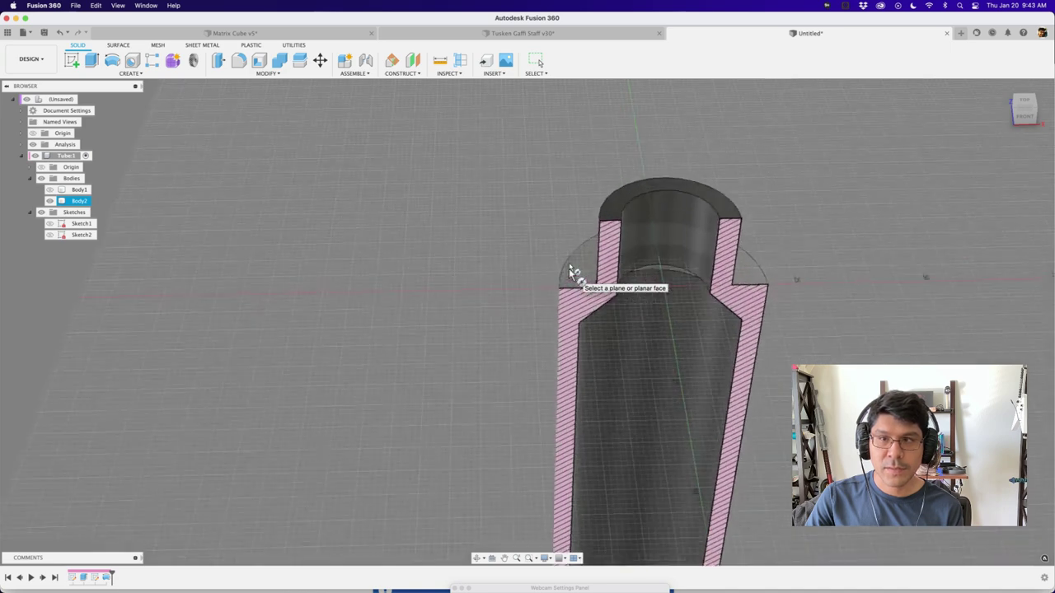
pyautogui.scroll(3, 574, 265)
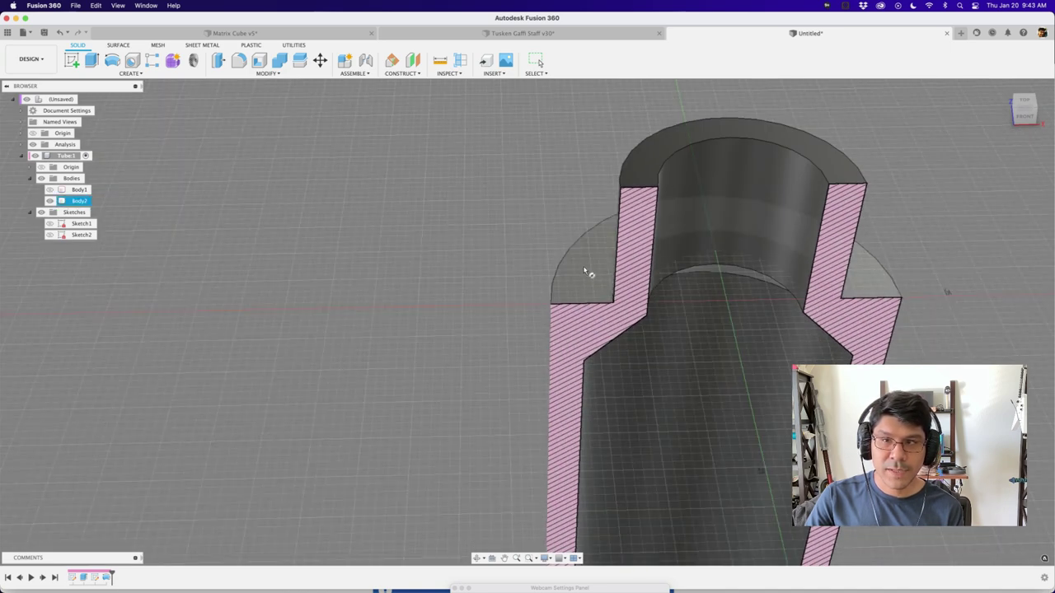
pyautogui.scroll(-3, 582, 265)
pyautogui.moveTo(582, 266)
pyautogui.keyDown('shift'); pyautogui.mouseDown(button='middle')
pyautogui.moveTo(676, 257)
pyautogui.moveTo(601, 267)
pyautogui.moveTo(589, 252)
pyautogui.mouseUp(button='middle'); pyautogui.keyUp('shift')
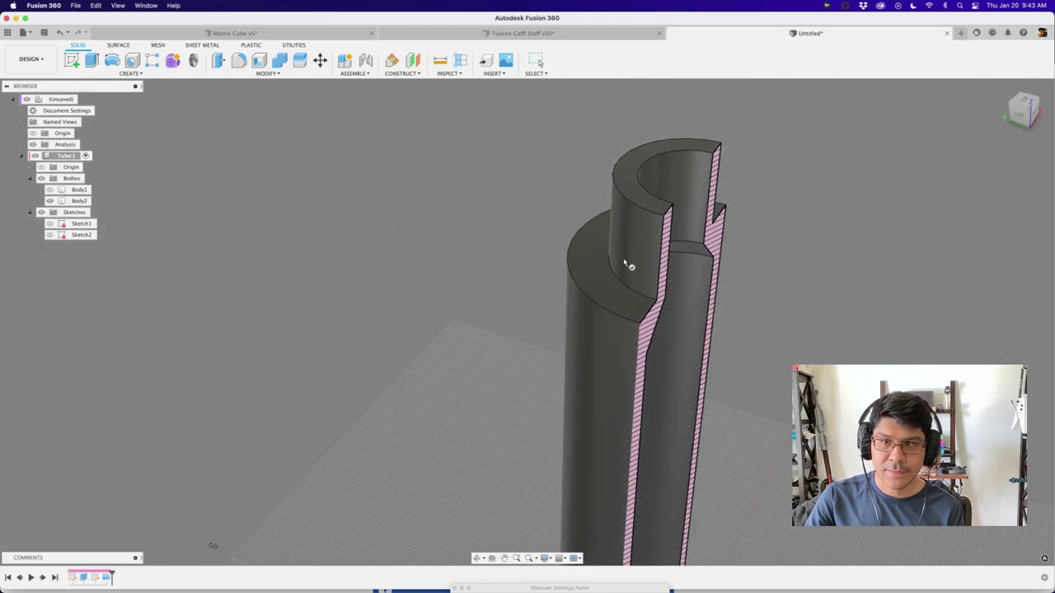
pyautogui.click(595, 273)
# Draw the coil's base circle centred on the tube's axis, with its diameter set to the ConnectorDiameter parameter.
pyautogui.keyDown('shift'); pyautogui.moveTo(730, 316); pyautogui.dragTo(709, 326, button='middle'); pyautogui.keyUp('shift')
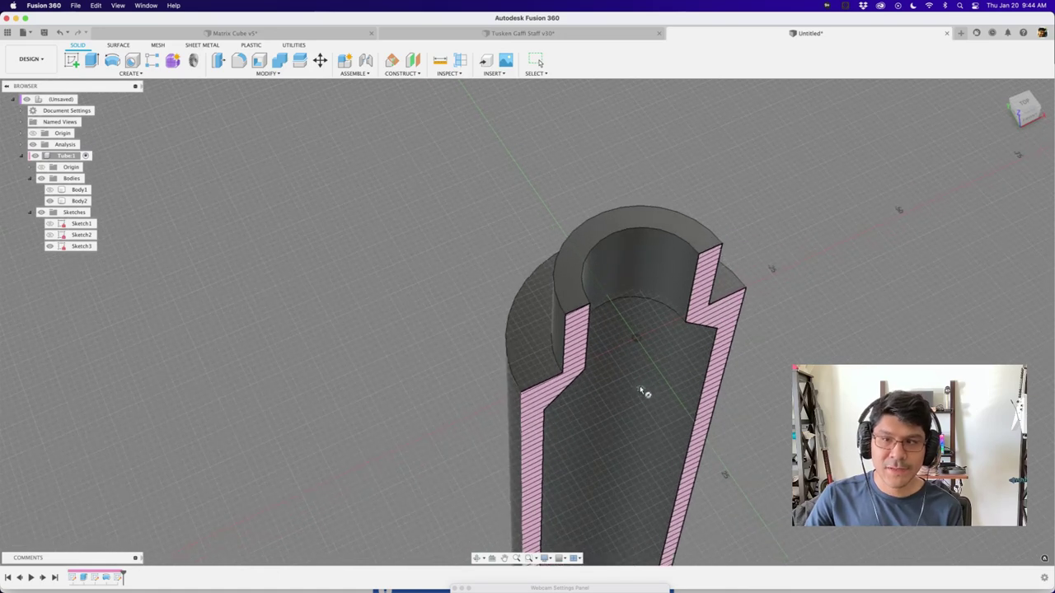
pyautogui.keyDown('shift'); pyautogui.moveTo(654, 362); pyautogui.dragTo(641, 434, button='middle'); pyautogui.keyUp('shift')
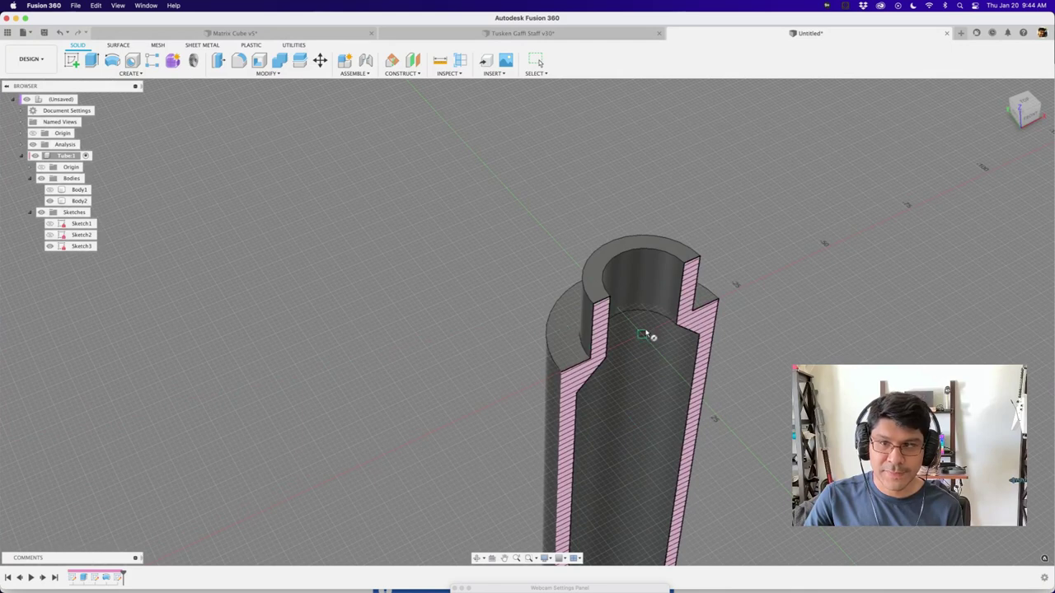
pyautogui.scroll(4, 646, 334)
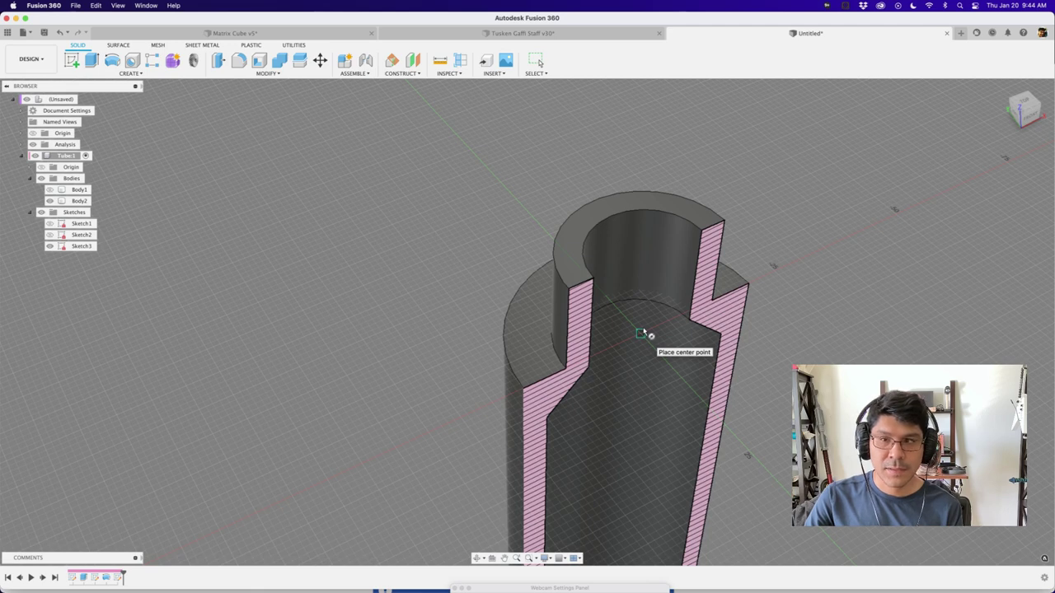
pyautogui.scroll(3, 642, 333)
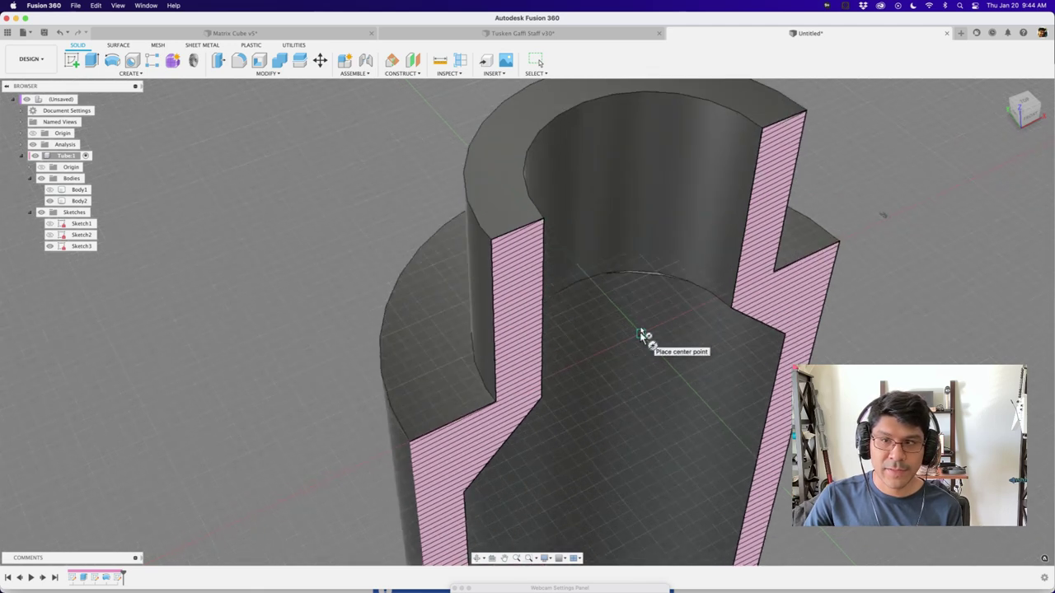
pyautogui.scroll(-4, 641, 333)
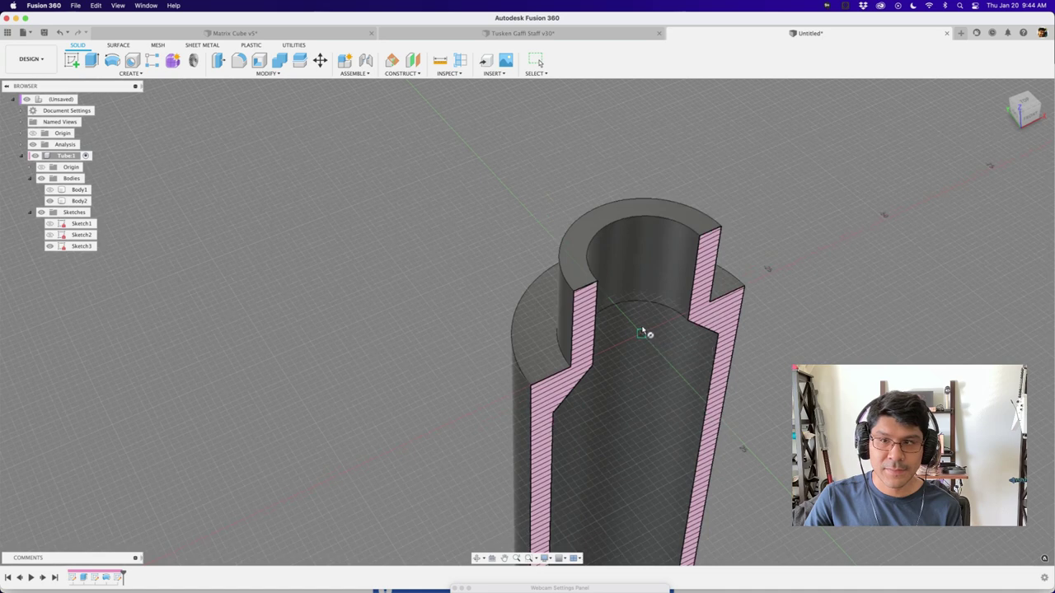
pyautogui.click(641, 333)
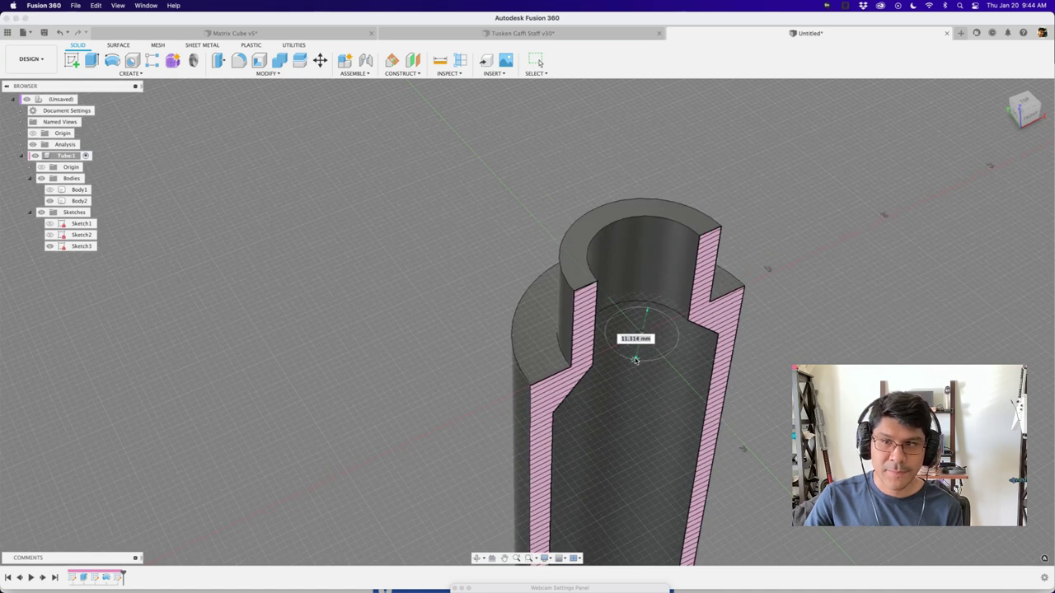
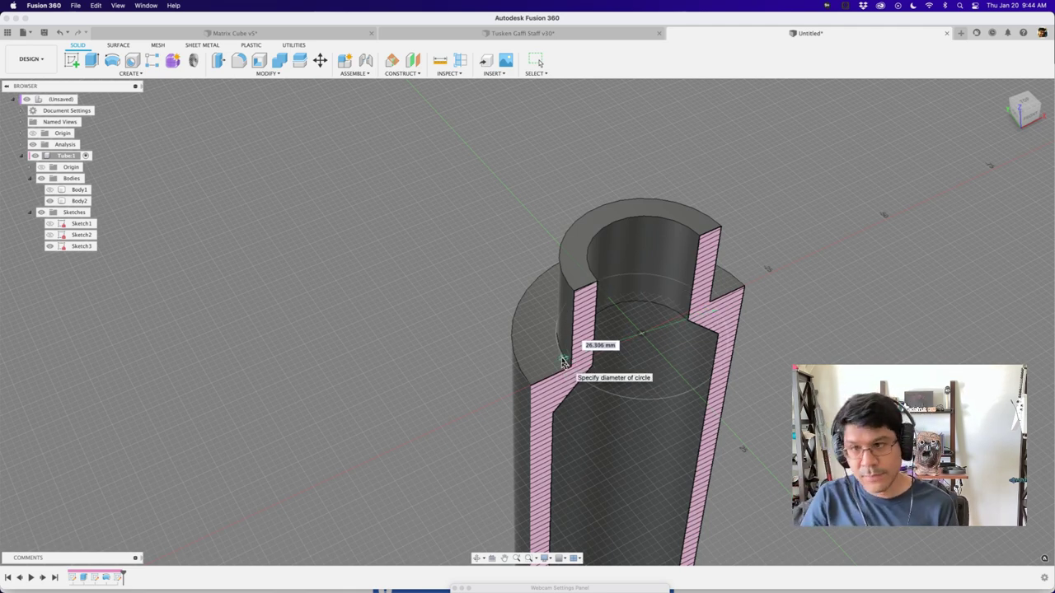
pyautogui.write('c')
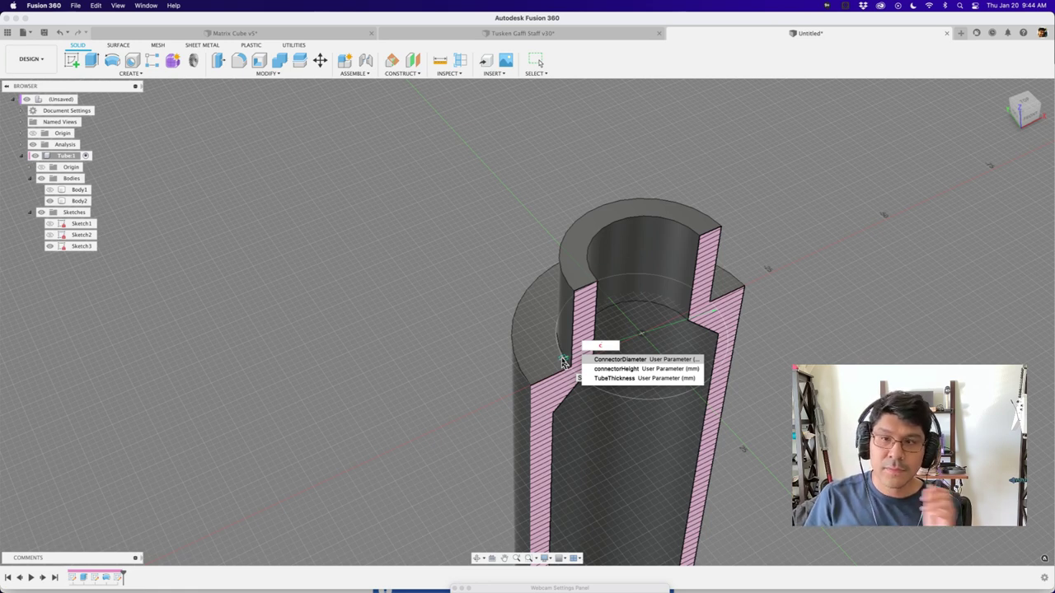
pyautogui.press('Down')
pyautogui.press('Up')
pyautogui.press('Return')
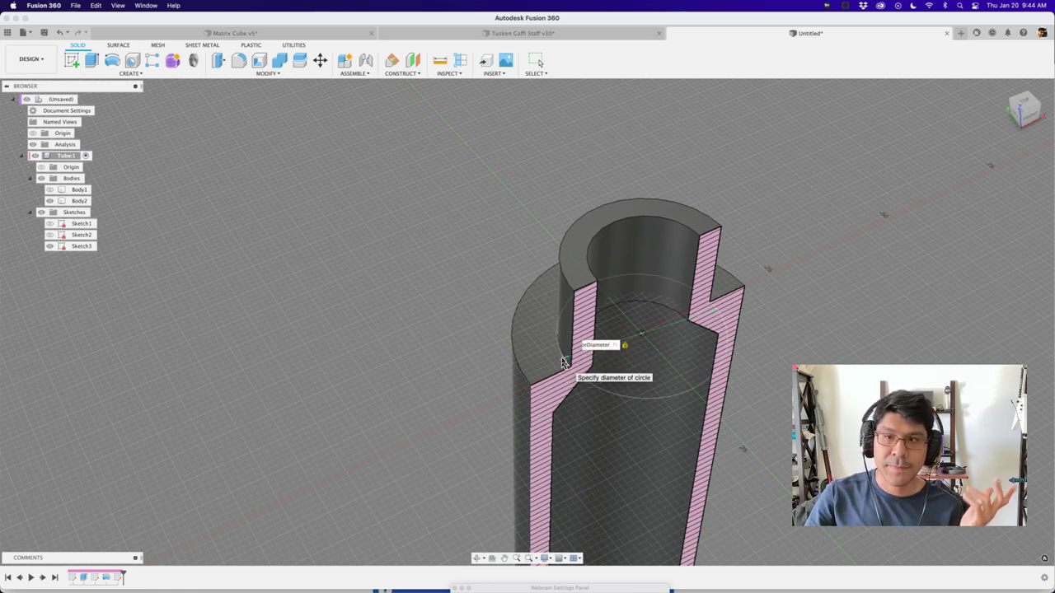
pyautogui.press('Tab')
pyautogui.press('Return')
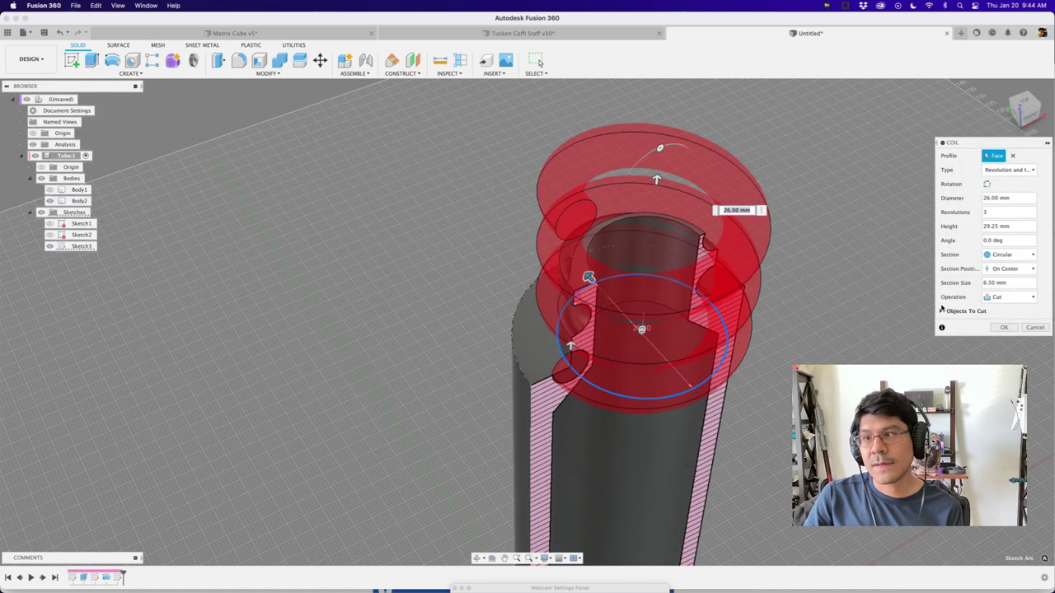
# Make the coil a new body and set its section size to 2.5 mm.
pyautogui.click(998, 298)
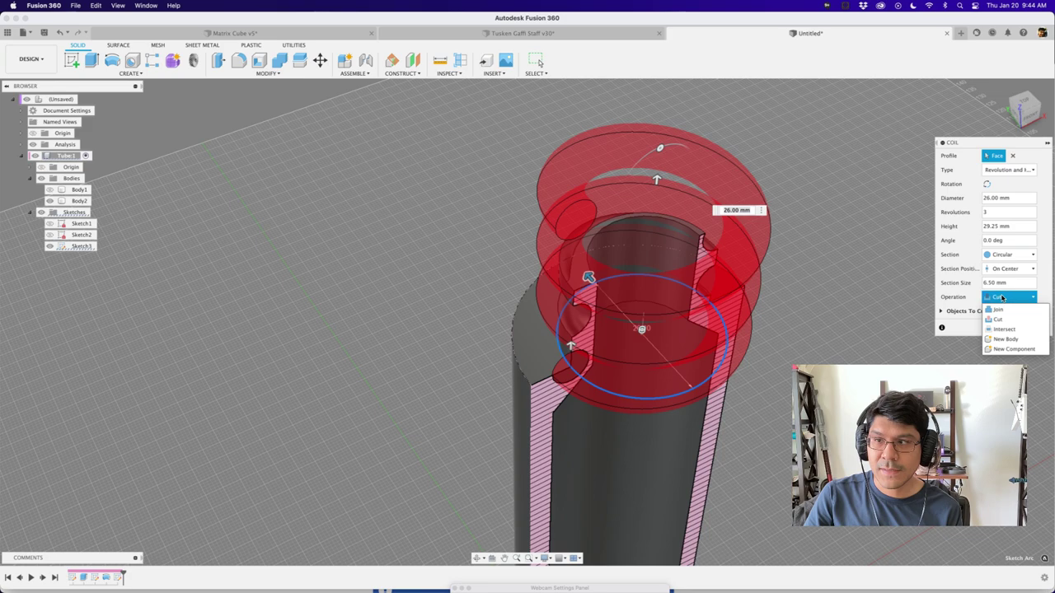
pyautogui.click(1004, 338)
pyautogui.keyDown('shift'); pyautogui.moveTo(846, 302); pyautogui.dragTo(848, 267, button='middle'); pyautogui.keyUp('shift')
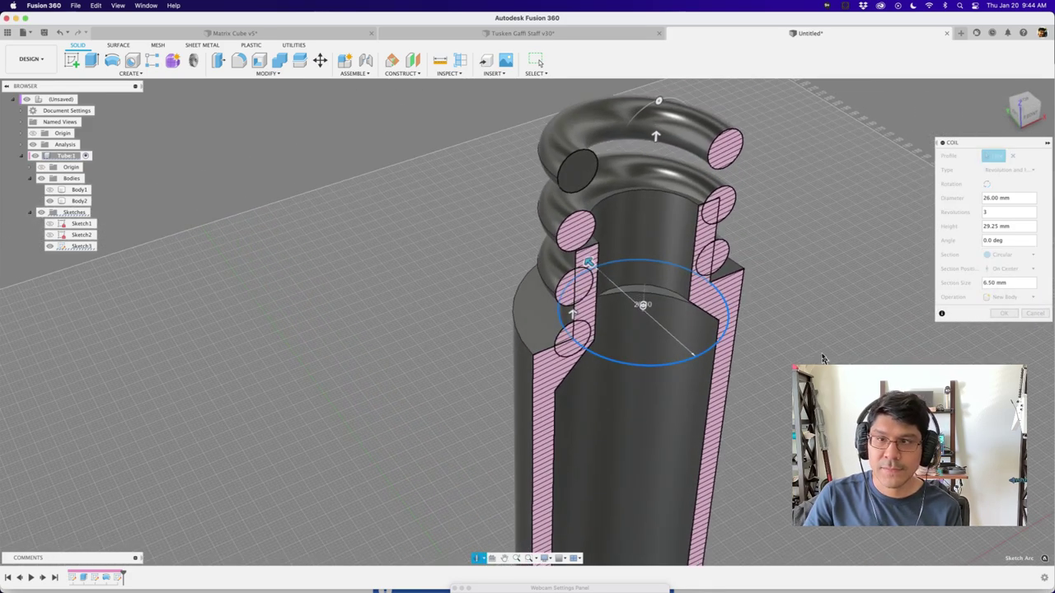
pyautogui.click(1015, 284)
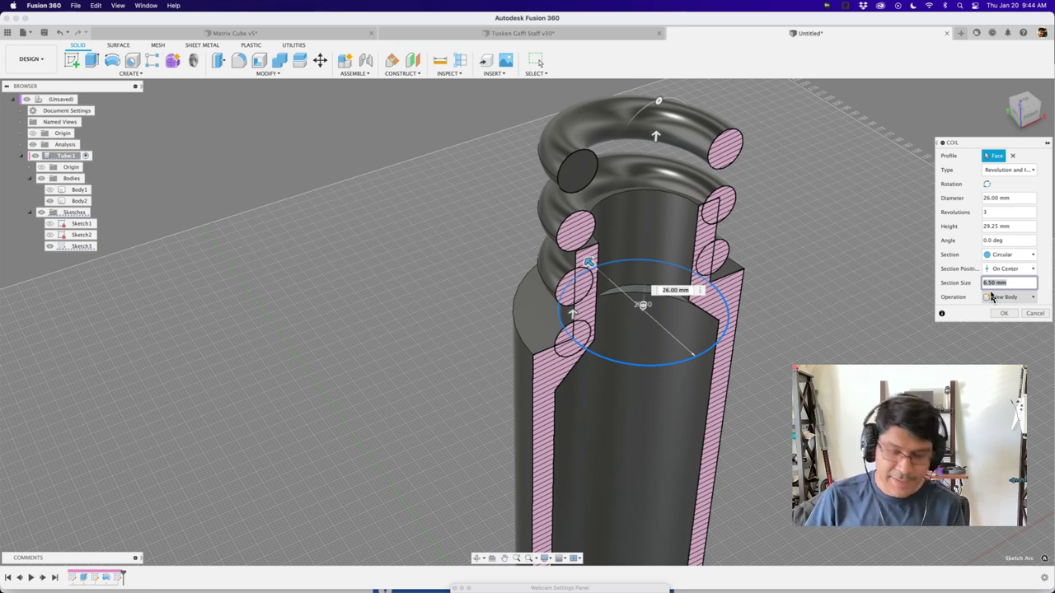
pyautogui.write('2.5')
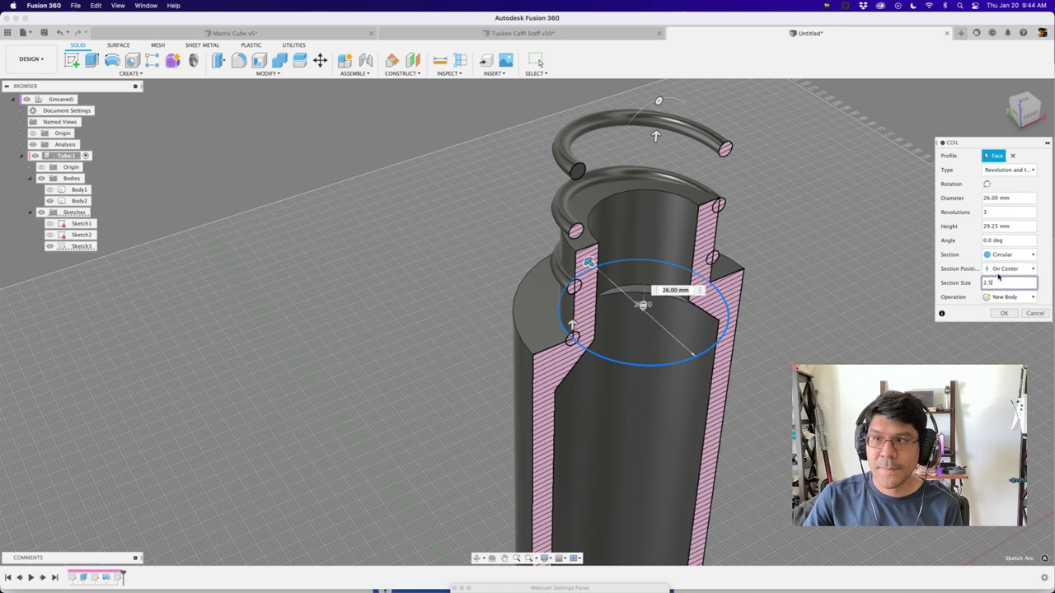
# Position the coil's section Outside and change the section shape to Triangular (External).
pyautogui.click(1007, 270)
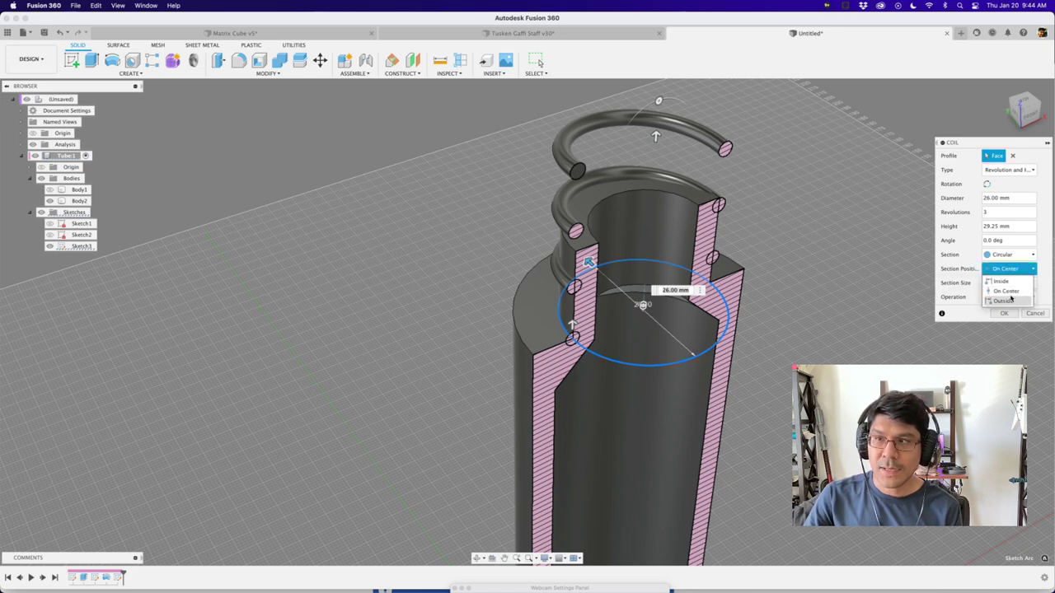
pyautogui.click(1007, 300)
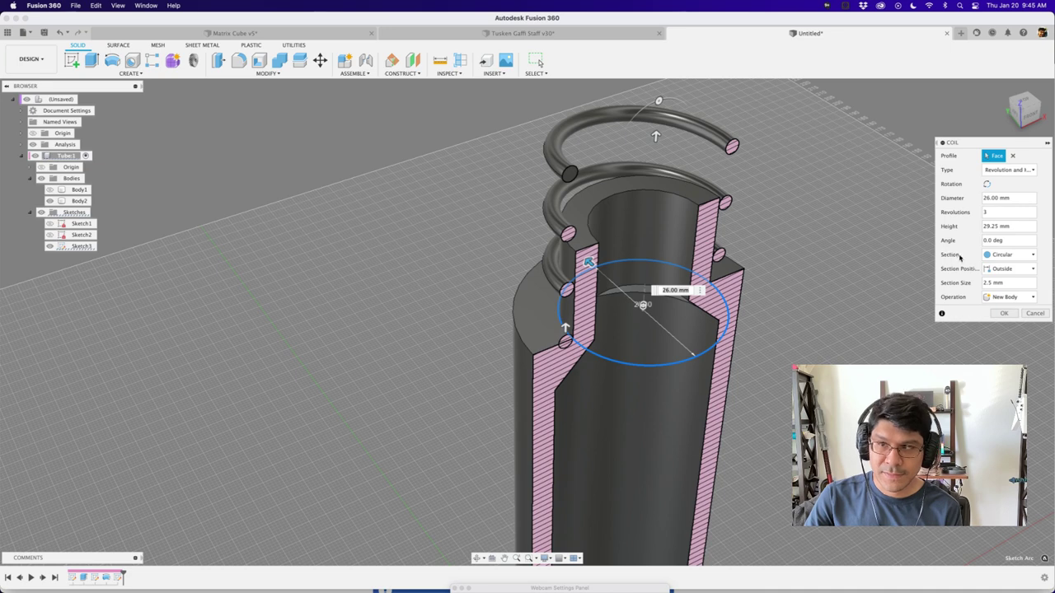
pyautogui.click(1006, 254)
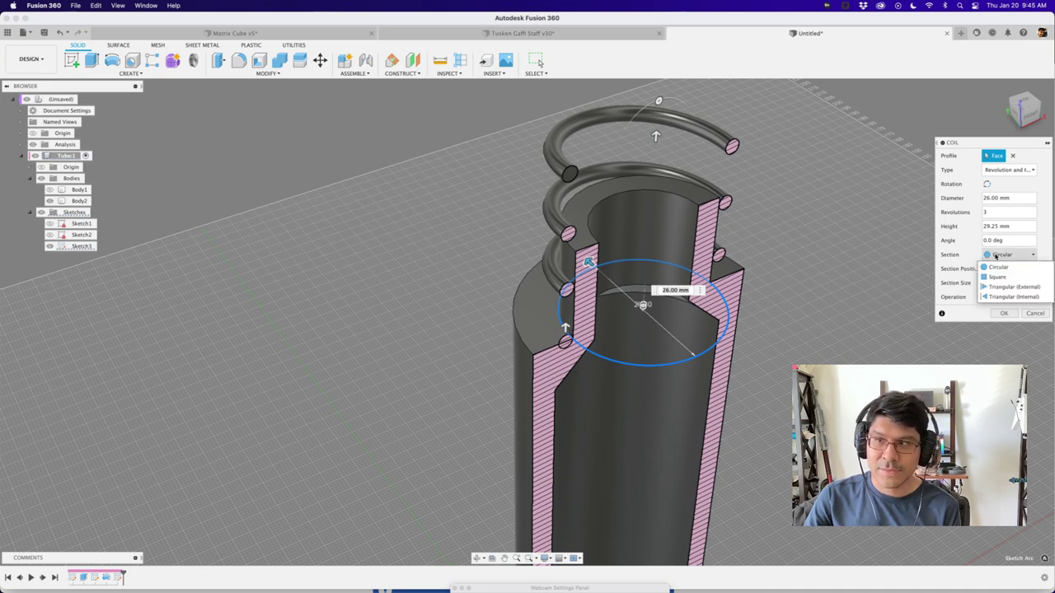
pyautogui.click(1020, 288)
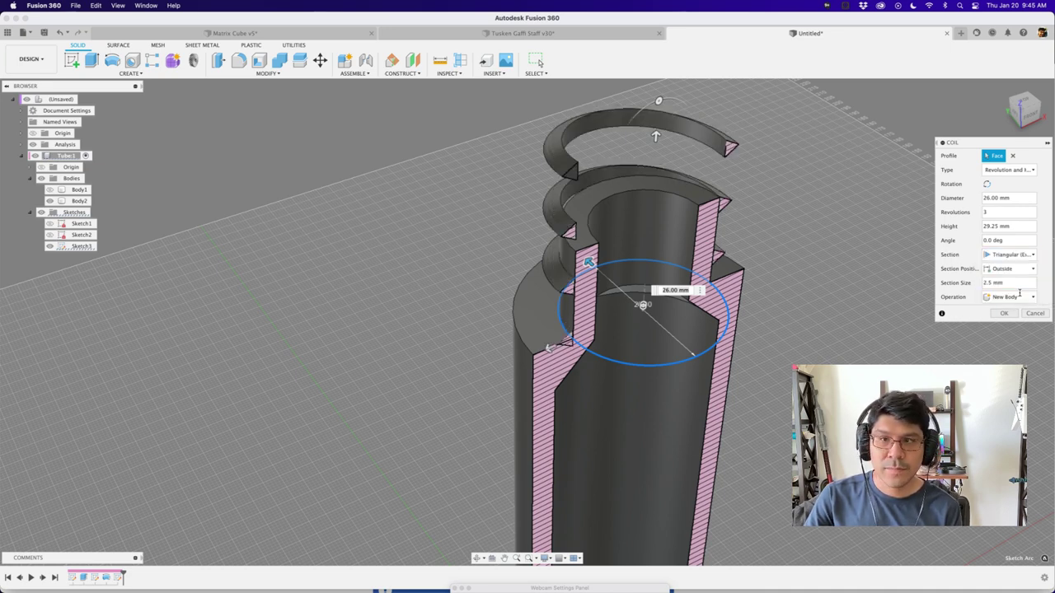
pyautogui.scroll(5, 624, 234)
pyautogui.scroll(-3, 624, 235)
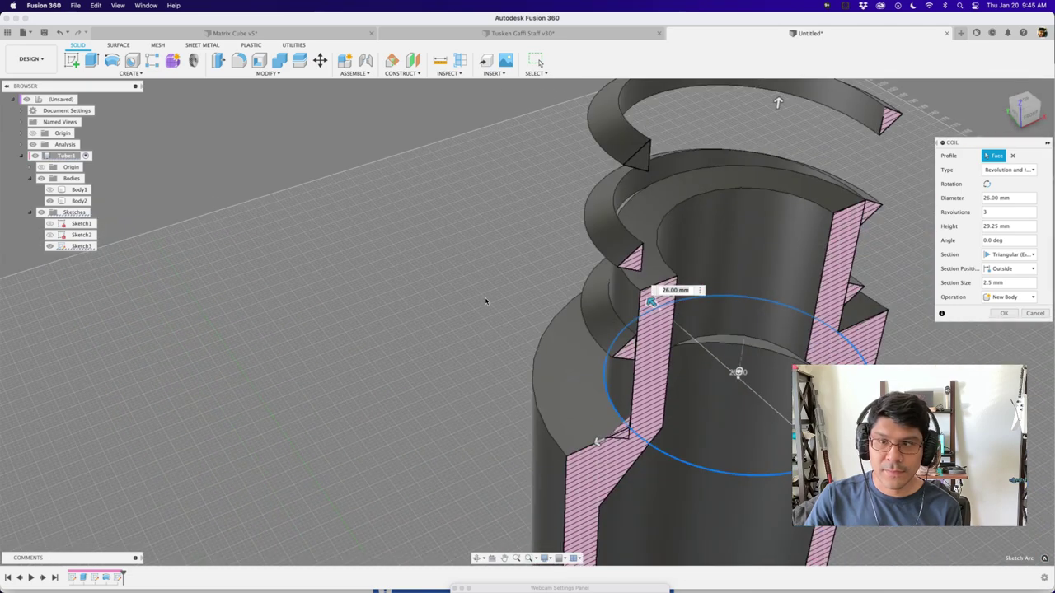
pyautogui.keyDown('shift'); pyautogui.moveTo(624, 235); pyautogui.dragTo(593, 200, button='middle'); pyautogui.keyUp('shift')
pyautogui.write('3')
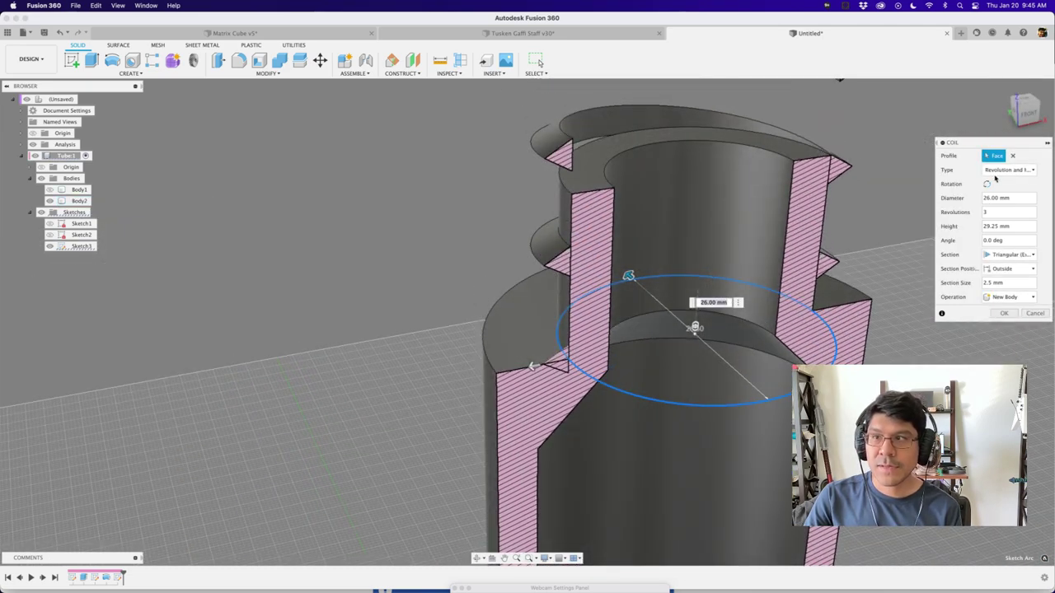
# Move and widen the Coil dialog so its full values show, and change the coil type to Revolution and Pitch.
pyautogui.moveTo(1002, 143); pyautogui.dragTo(379, 202)
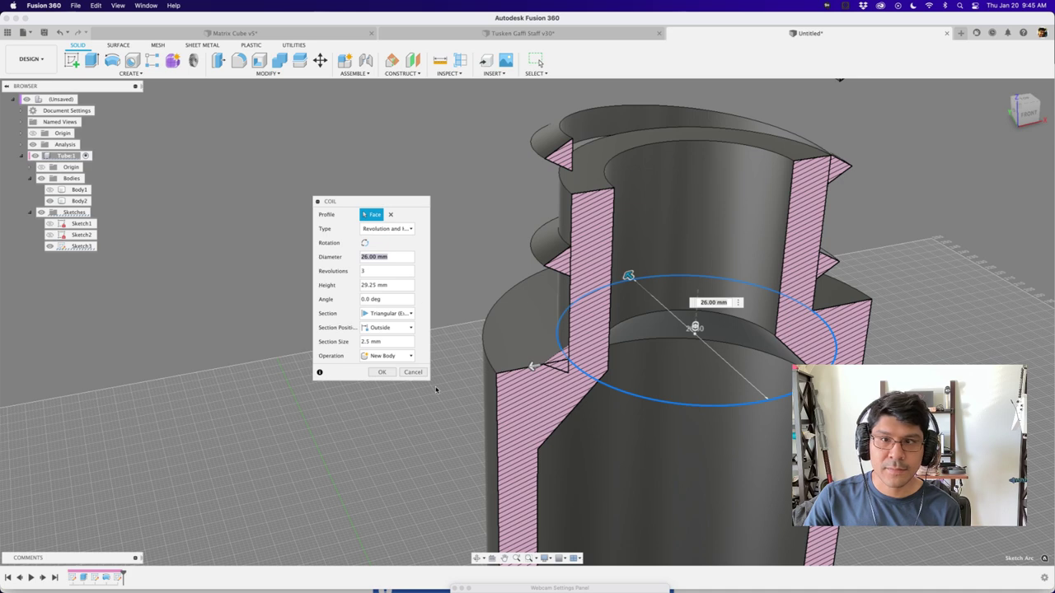
pyautogui.moveTo(427, 384); pyautogui.dragTo(553, 427)
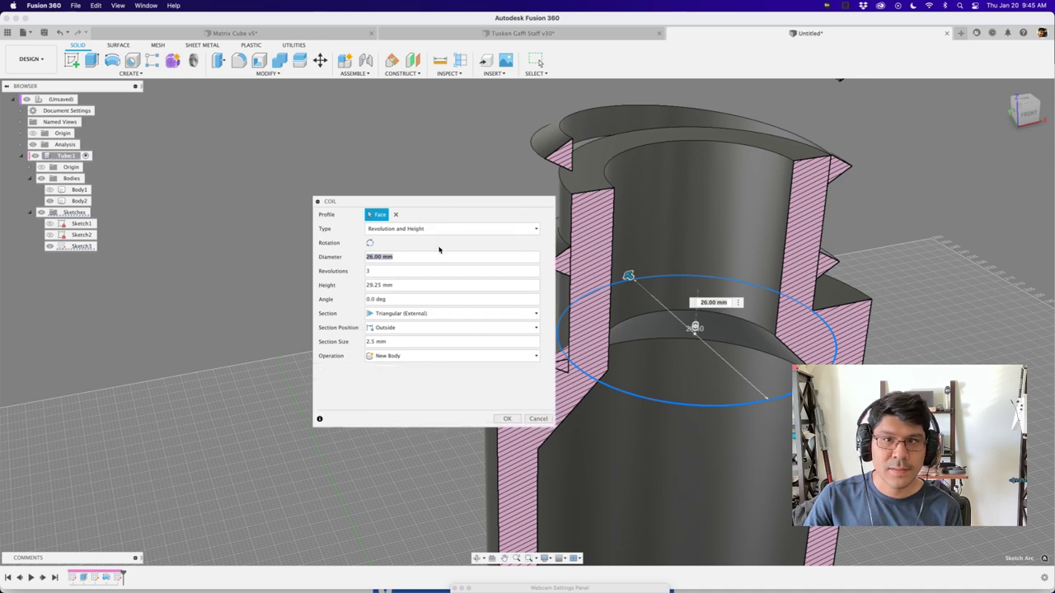
pyautogui.click(385, 231)
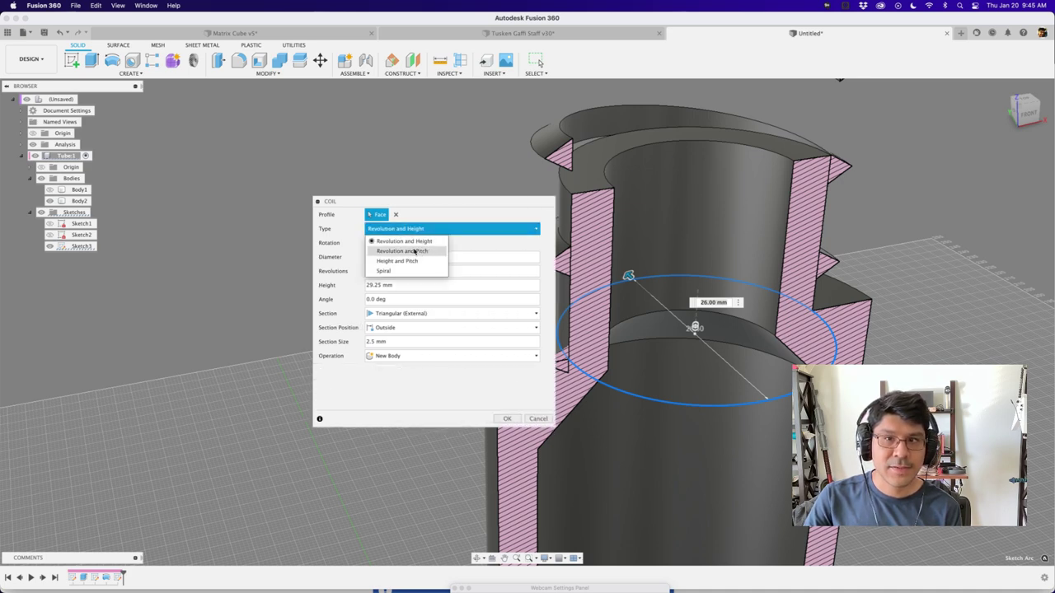
pyautogui.click(425, 251)
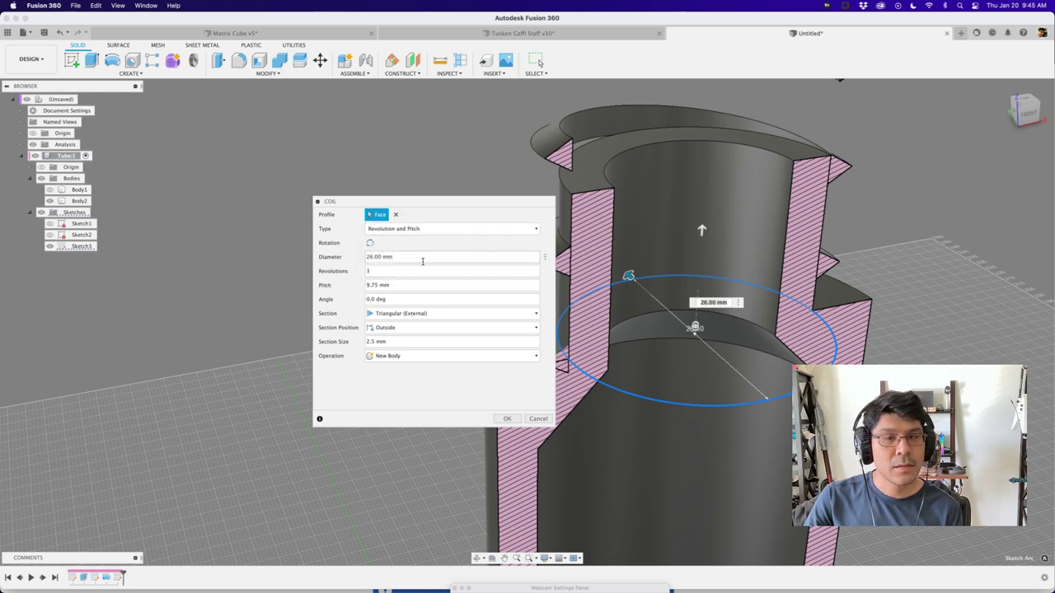
# Link the coil's diameter to the ConnectorDiameter user parameter.
pyautogui.click(389, 273)
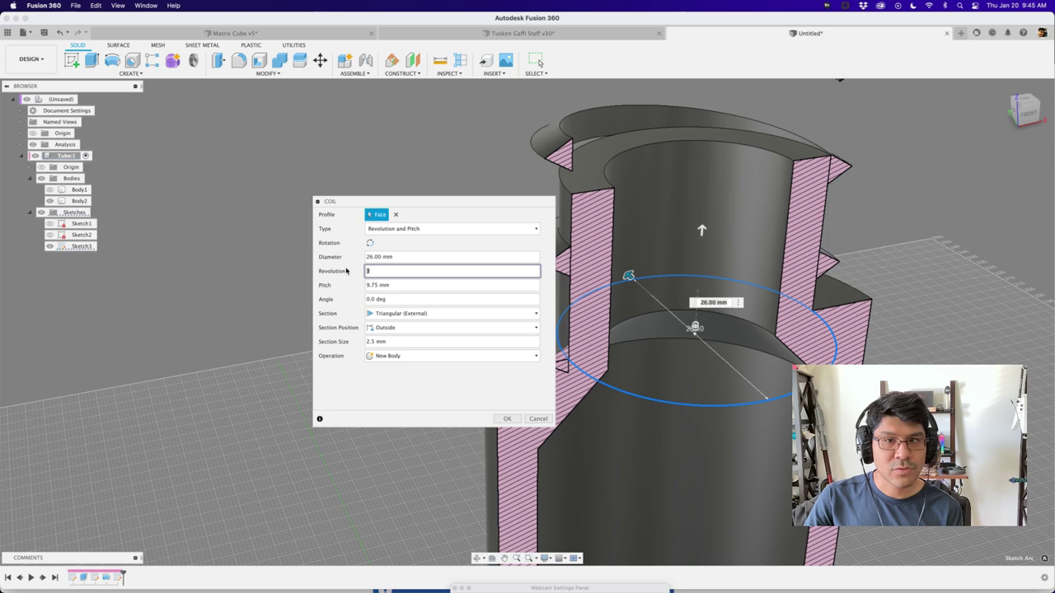
pyautogui.click(368, 259)
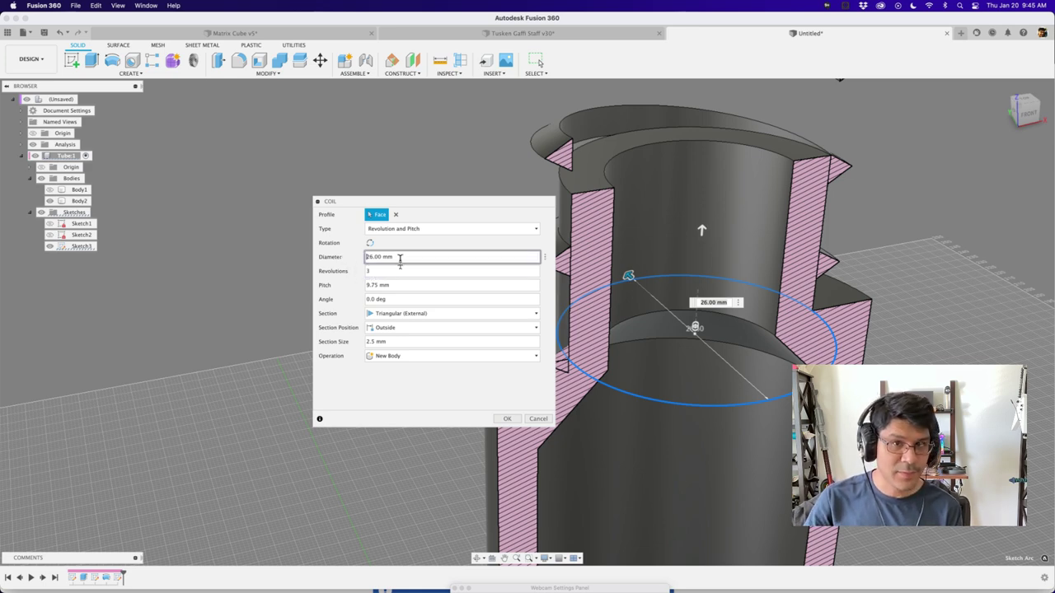
pyautogui.moveTo(399, 257); pyautogui.dragTo(355, 257)
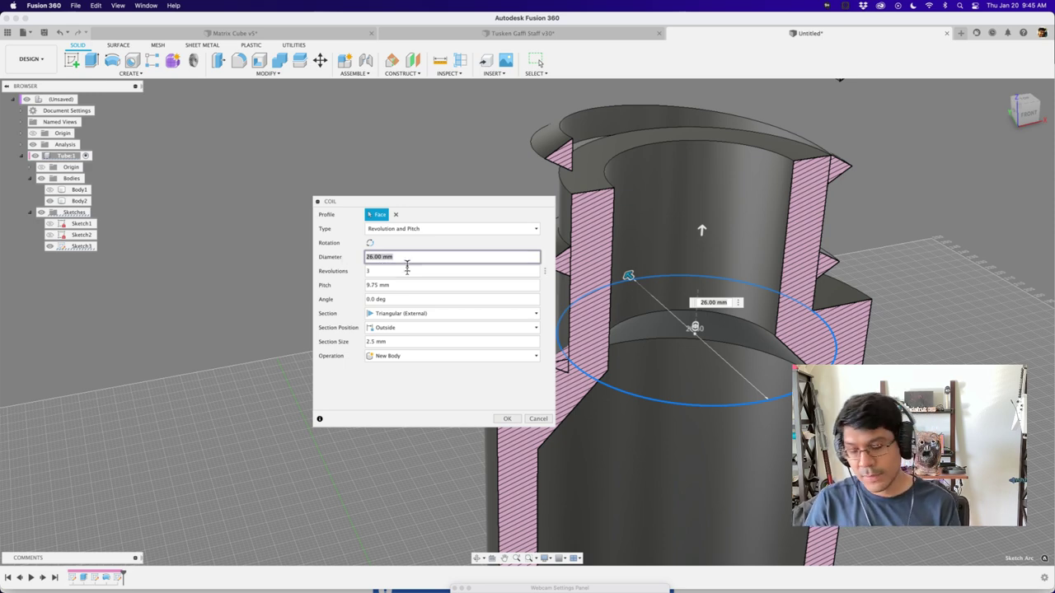
pyautogui.write('con')
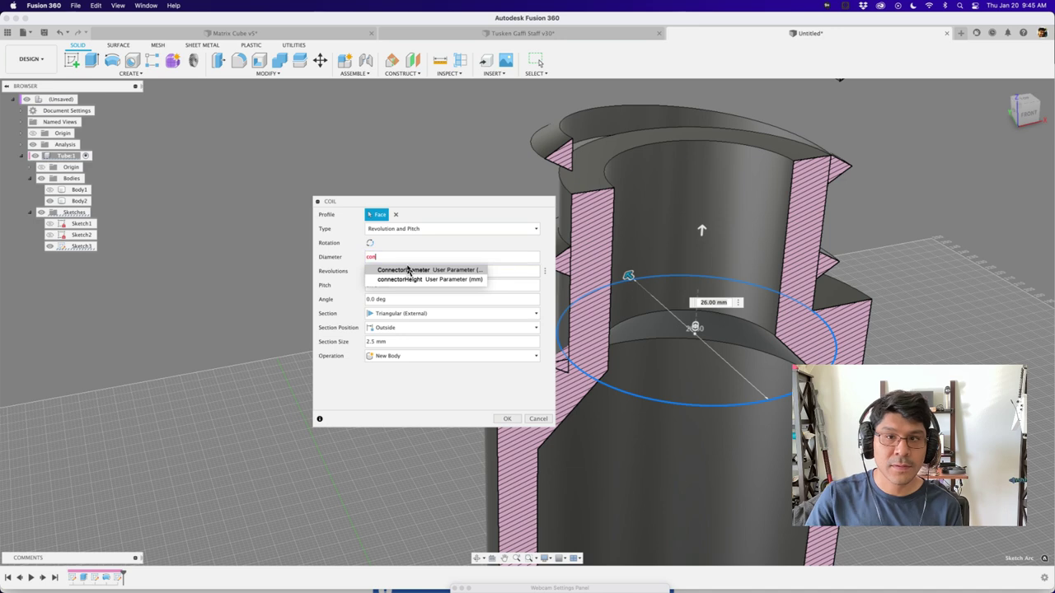
pyautogui.click(413, 270)
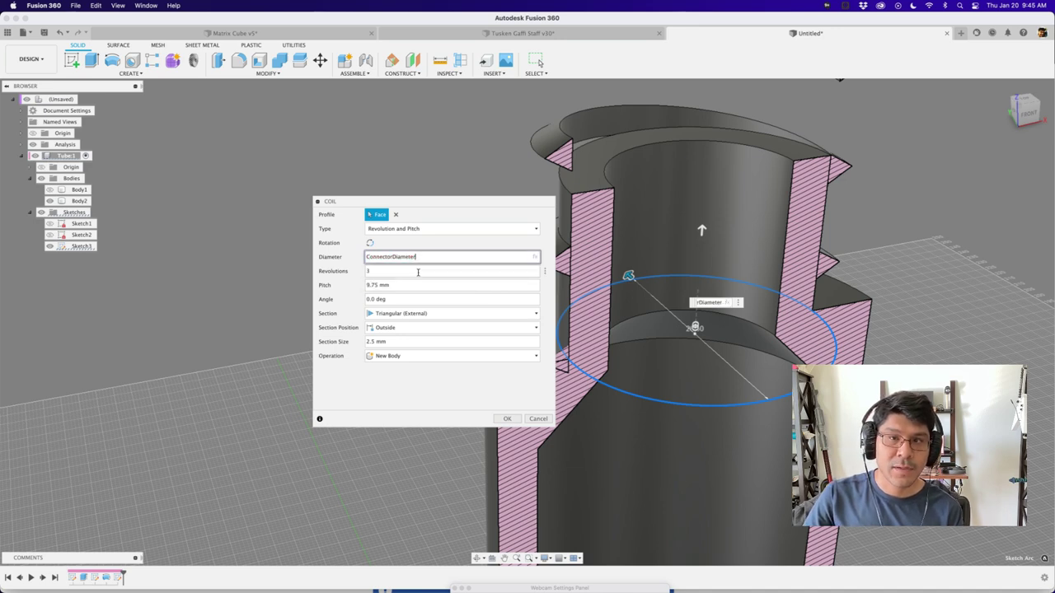
# Set the coil's pitch to 2.5 mm to match its section size, and check the thread preview on the neck.
pyautogui.click(390, 272)
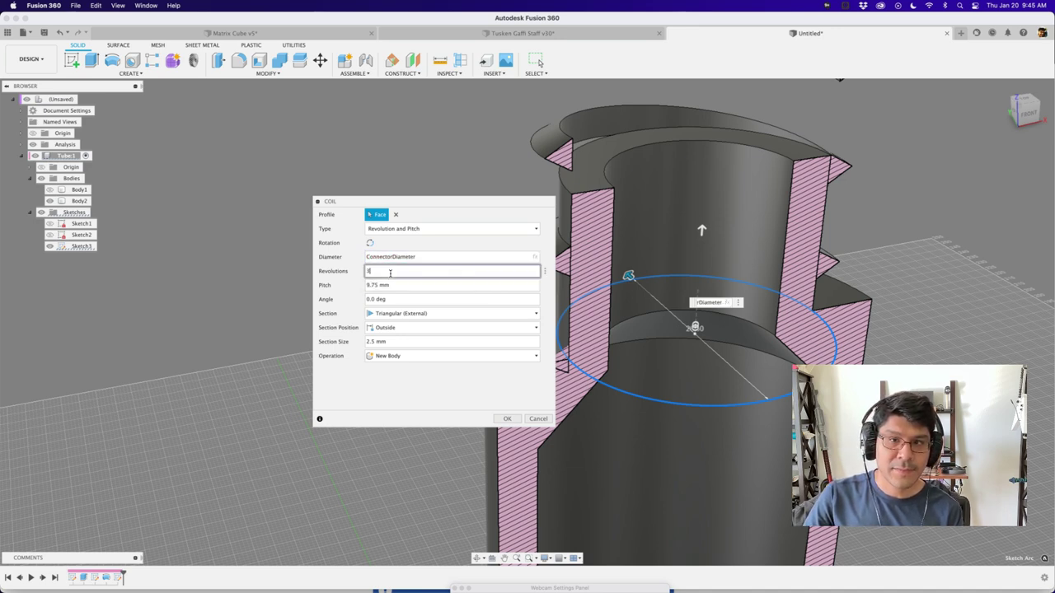
pyautogui.click(387, 285)
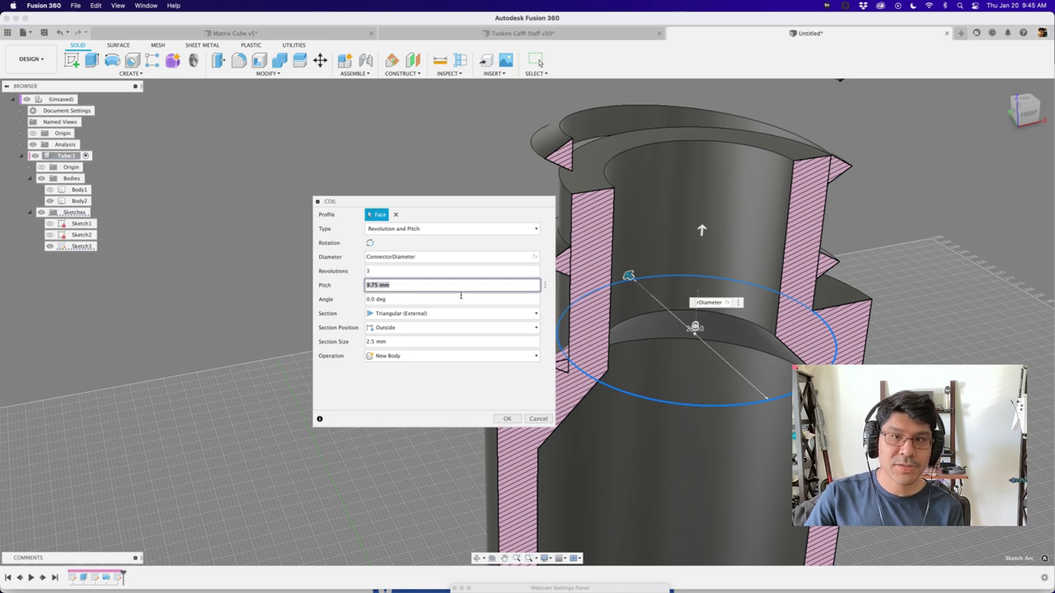
pyautogui.click(421, 341)
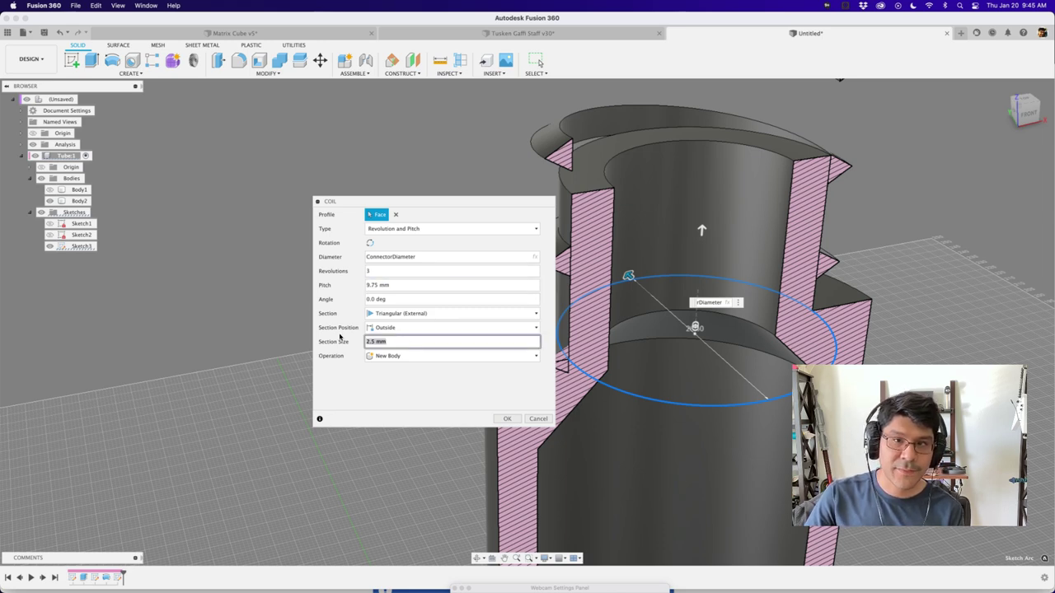
pyautogui.click(393, 272)
pyautogui.click(406, 286)
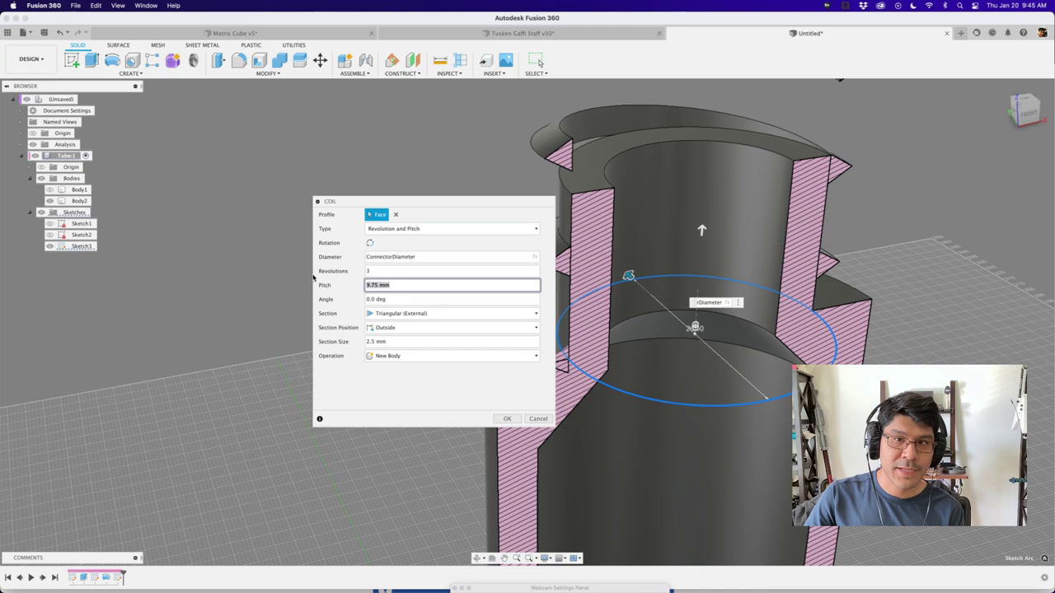
pyautogui.write('2.5')
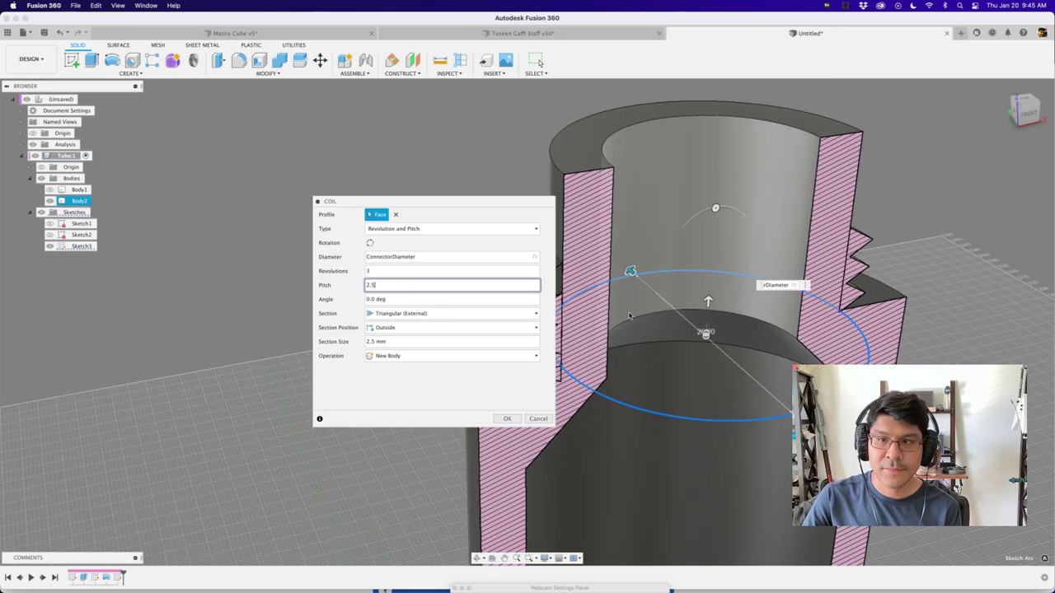
pyautogui.keyDown('shift'); pyautogui.moveTo(719, 350); pyautogui.dragTo(849, 195, button='middle'); pyautogui.keyUp('shift')
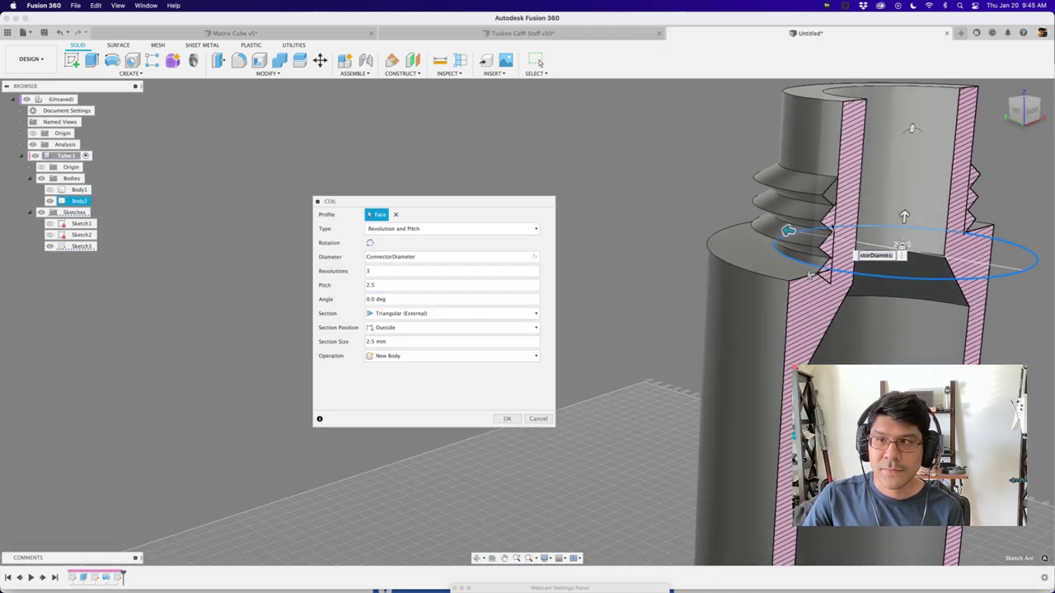
# Set the coil's pitch to 3 mm and examine the spacing between the thread turns in the section view.
pyautogui.scroll(5, 849, 195)
pyautogui.scroll(-3, 833, 168)
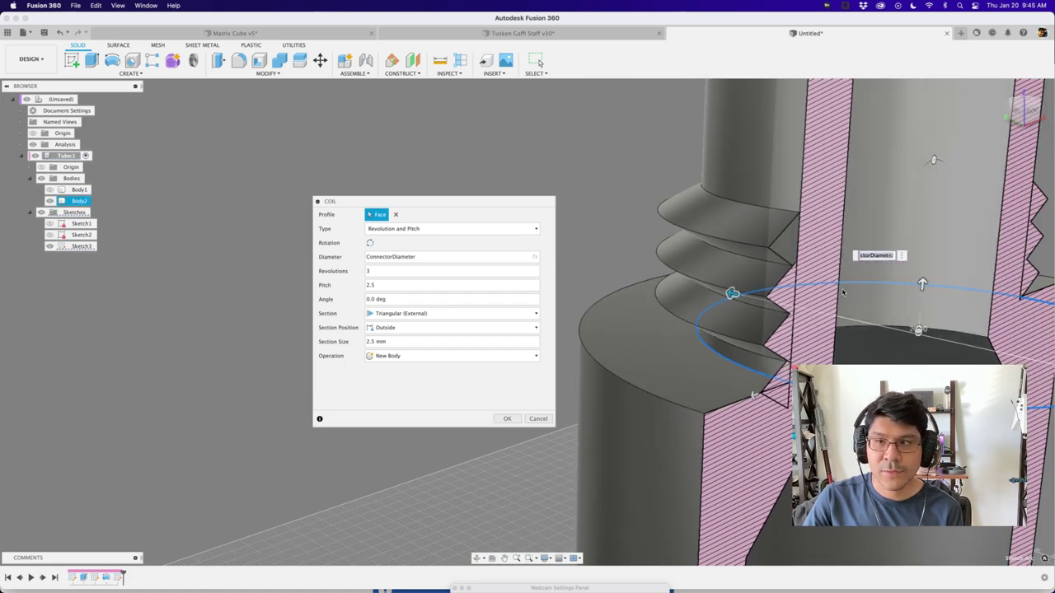
pyautogui.scroll(-1, 820, 293)
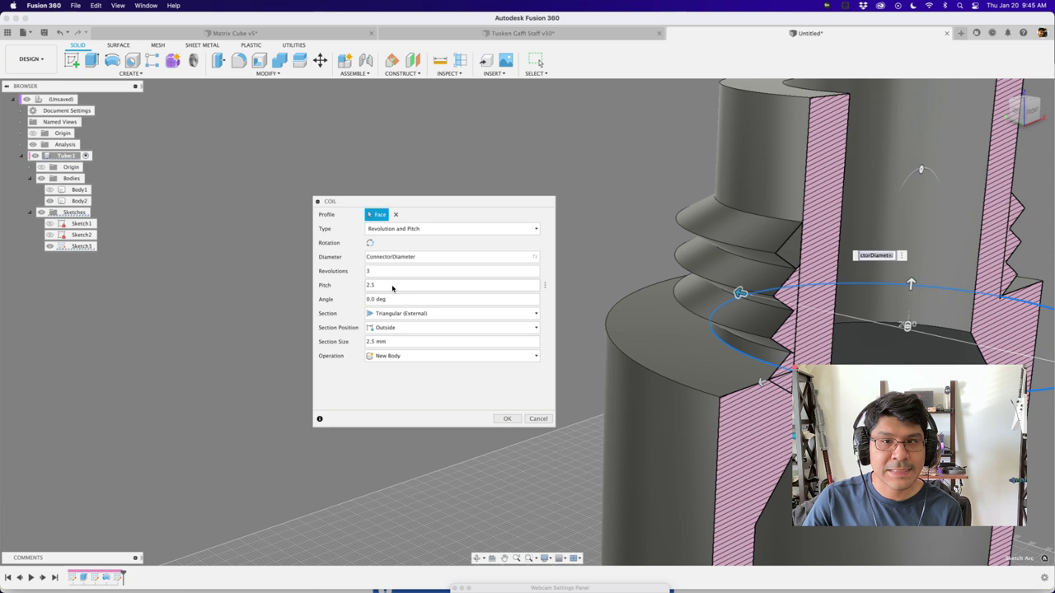
pyautogui.moveTo(390, 285); pyautogui.dragTo(365, 285)
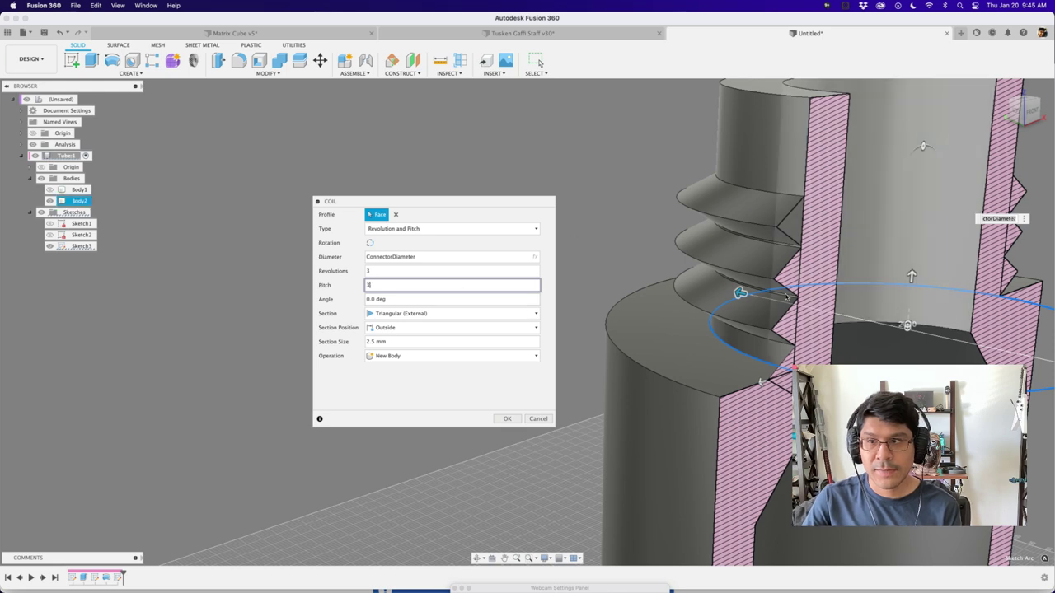
pyautogui.scroll(5, 787, 301)
pyautogui.scroll(-3, 702, 255)
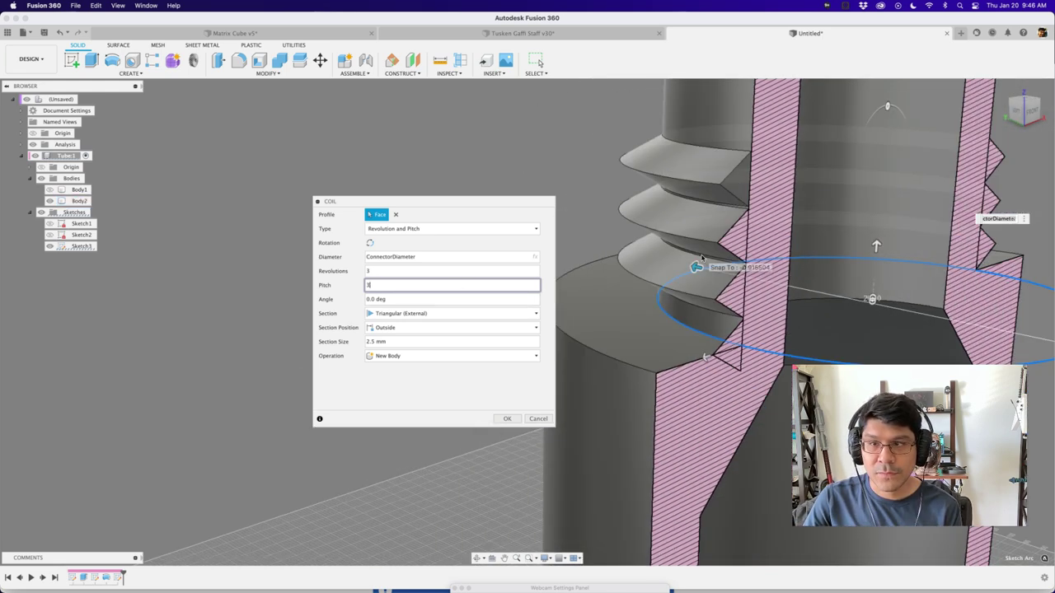
pyautogui.scroll(3, 692, 257)
pyautogui.scroll(-3, 683, 258)
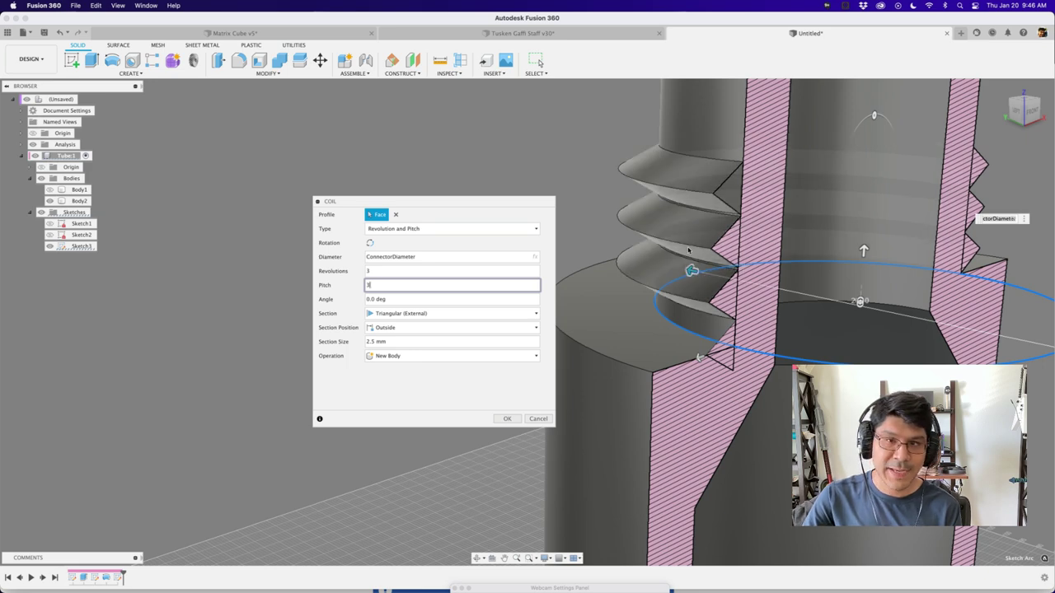
pyautogui.scroll(5, 696, 255)
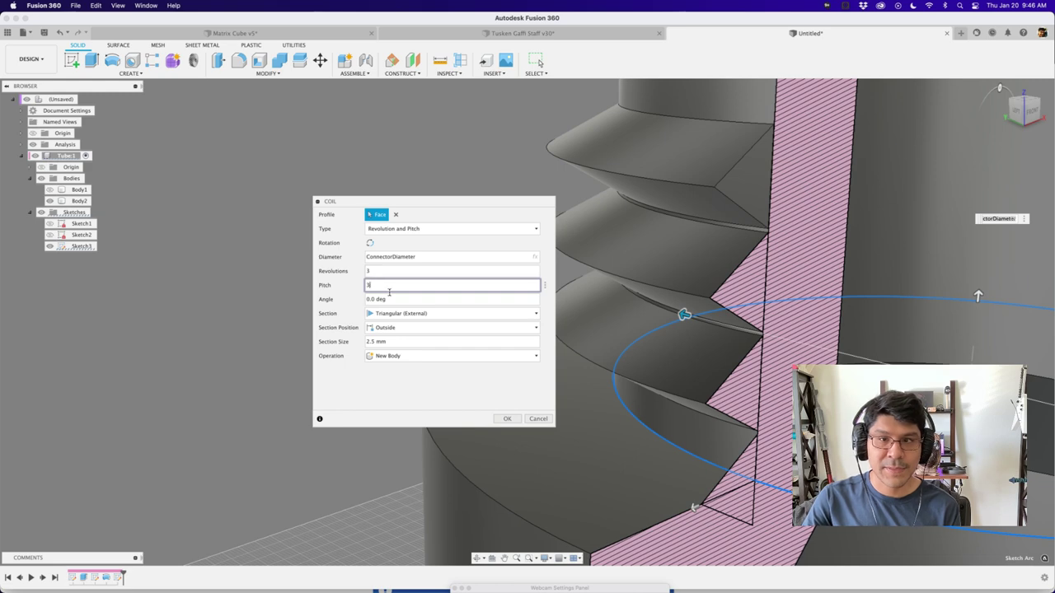
# Try a coil section size of 3 mm and re-enter the pitch as 3 mm.
pyautogui.scroll(-8, 617, 303)
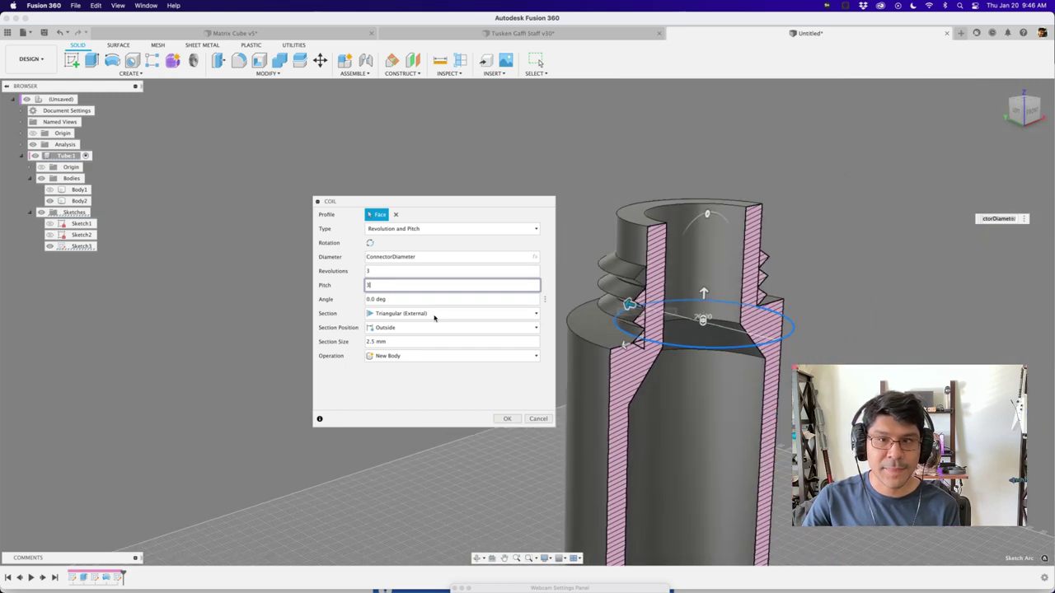
pyautogui.click(368, 343)
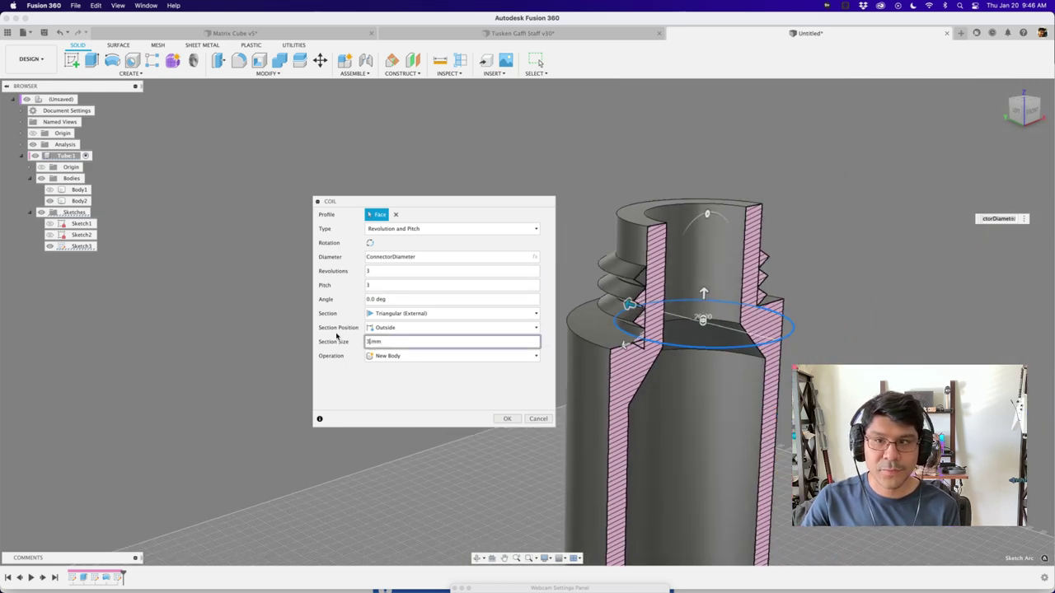
pyautogui.scroll(8, 624, 276)
pyautogui.moveTo(649, 285); pyautogui.dragTo(730, 296, button='middle')
pyautogui.click(370, 288)
pyautogui.write('.5')
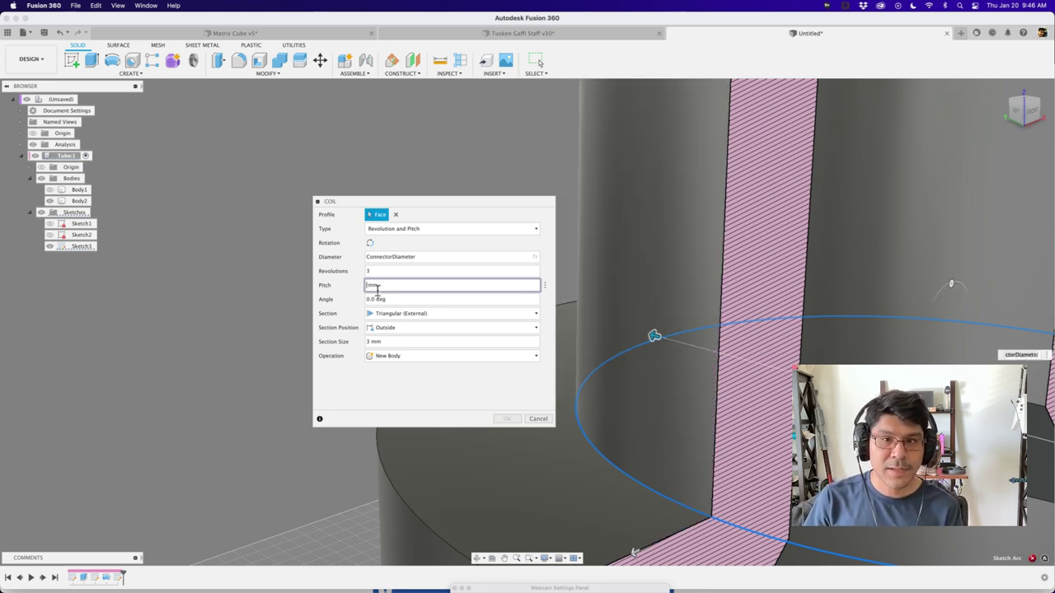
pyautogui.write('3')
pyautogui.press('Tab')
pyautogui.press('Tab')
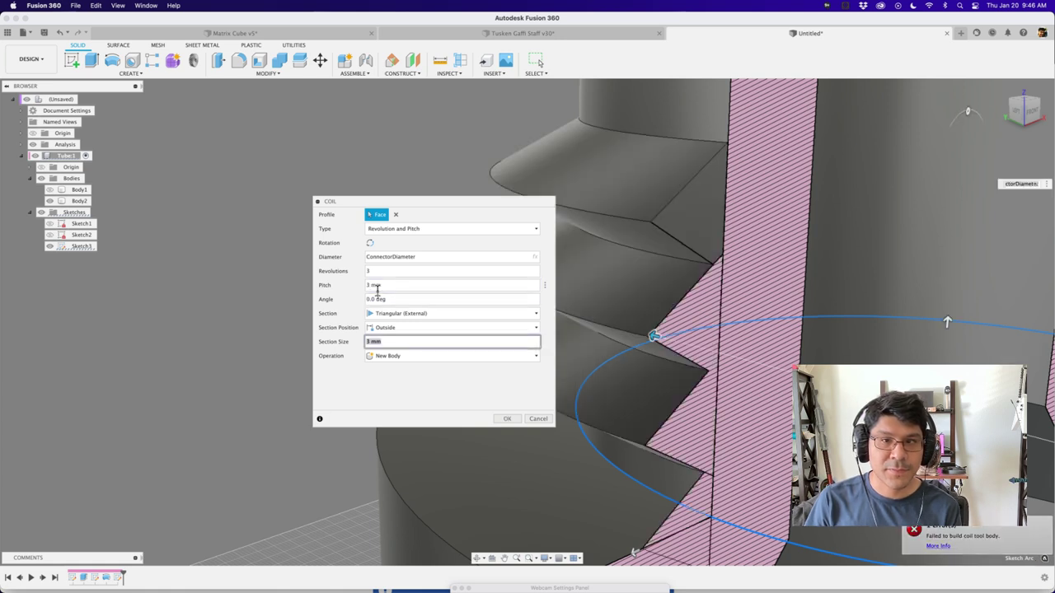
# Set the coil's section size to 2.5 mm, check the thread profile around the neck, and create it as a new body.
pyautogui.write('2..5')
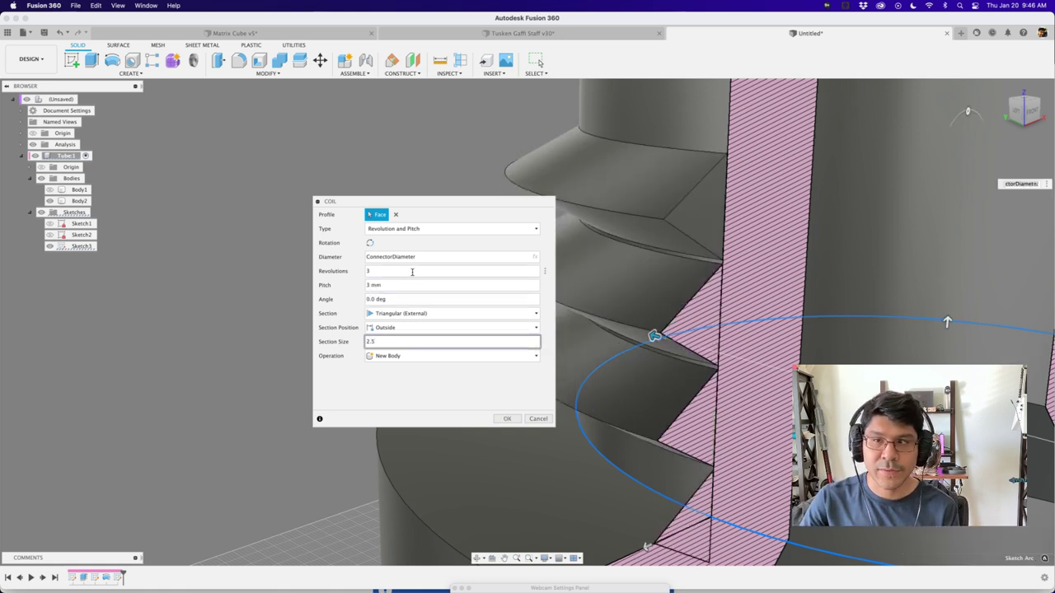
pyautogui.keyDown('shift'); pyautogui.moveTo(726, 249); pyautogui.dragTo(857, 264, button='middle'); pyautogui.keyUp('shift')
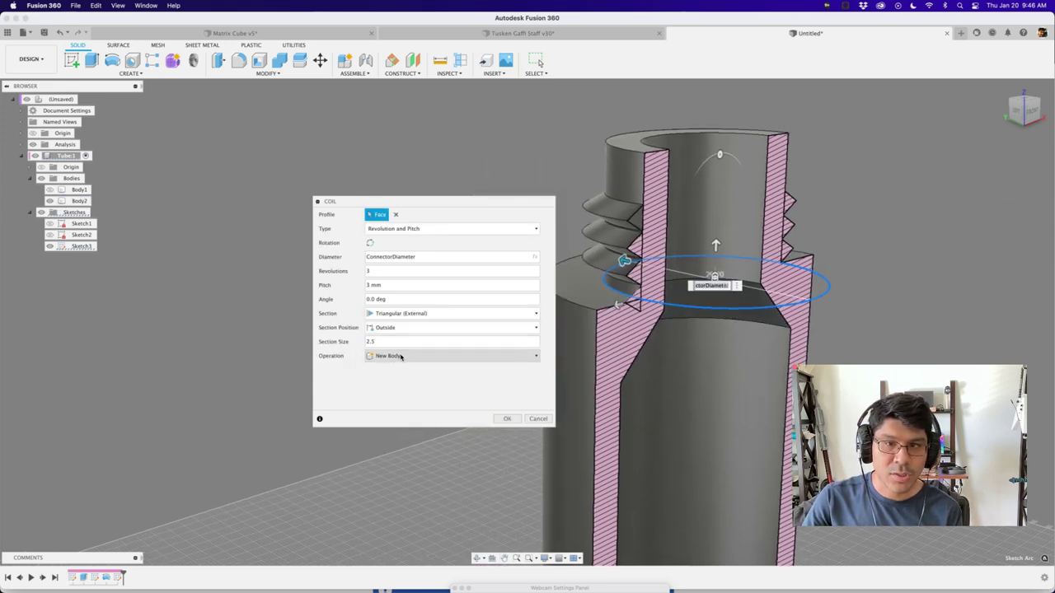
pyautogui.scroll(2, 655, 305)
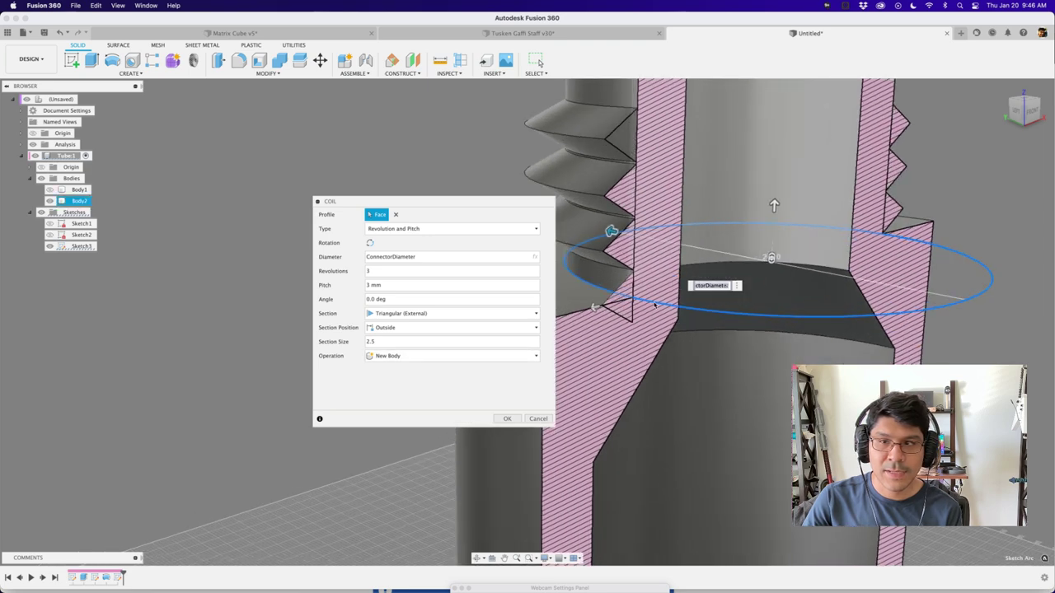
pyautogui.scroll(2, 655, 305)
pyautogui.scroll(-3, 636, 288)
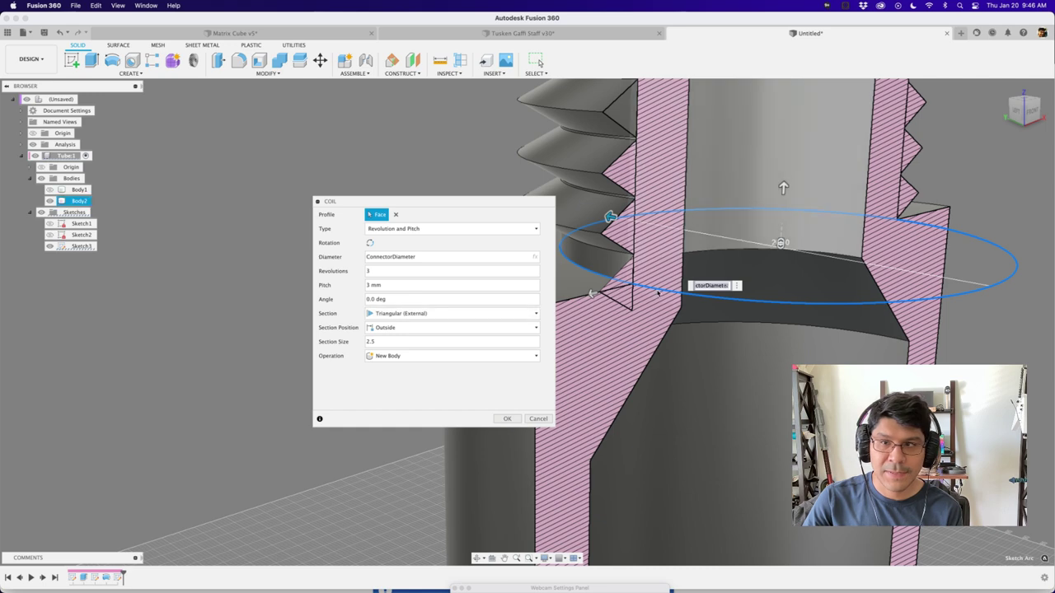
pyautogui.scroll(-2, 656, 278)
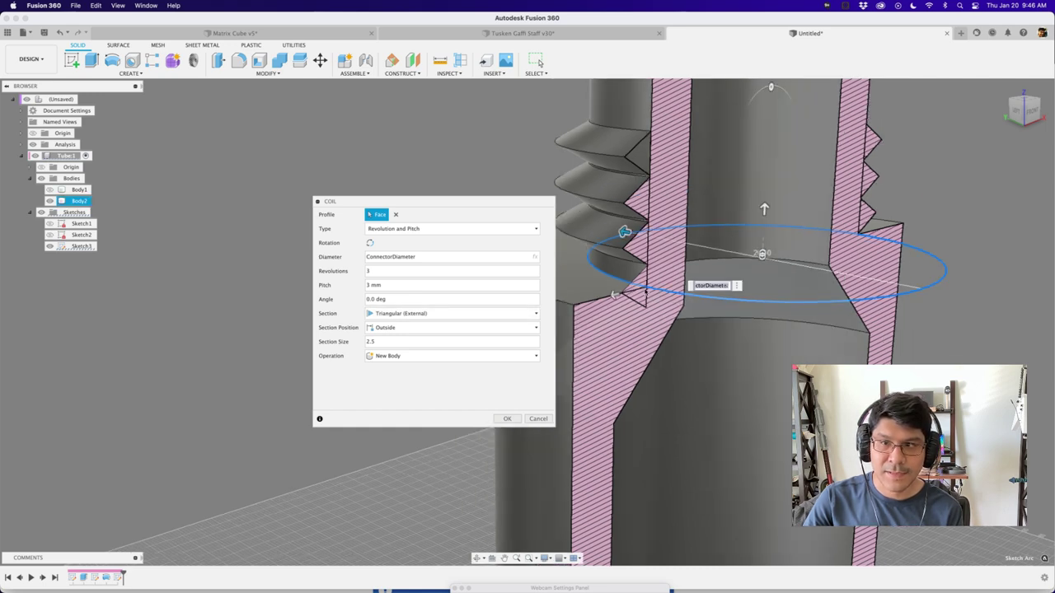
pyautogui.scroll(-2, 646, 286)
pyautogui.scroll(2, 660, 297)
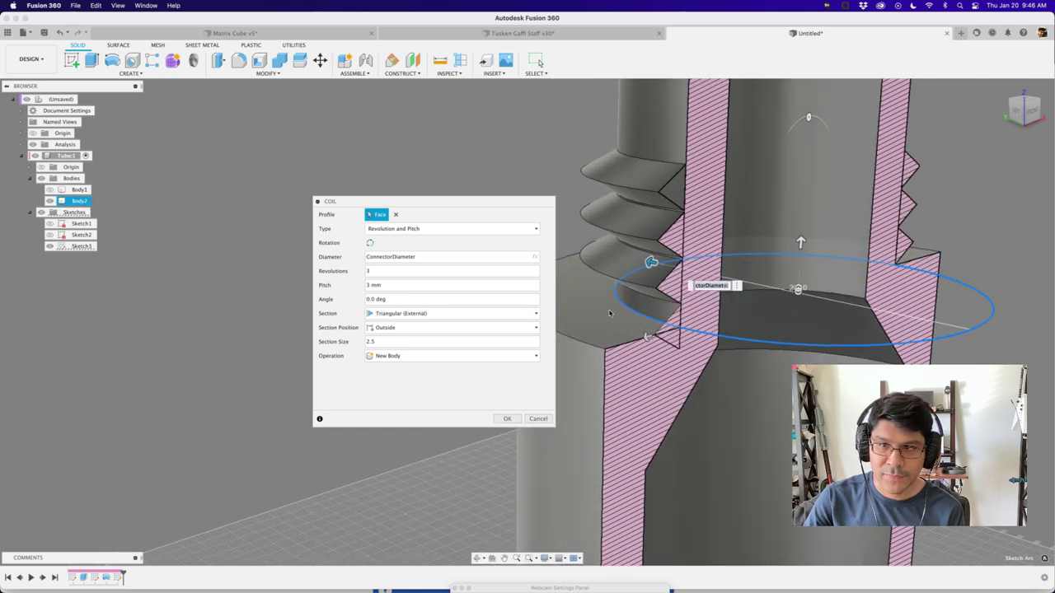
pyautogui.scroll(-3, 694, 335)
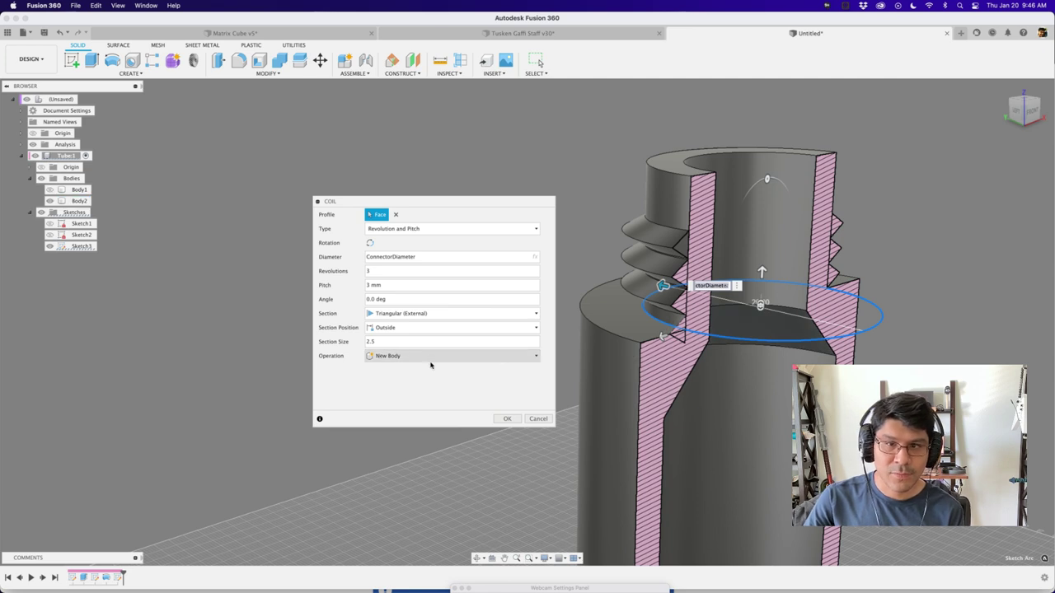
pyautogui.click(507, 419)
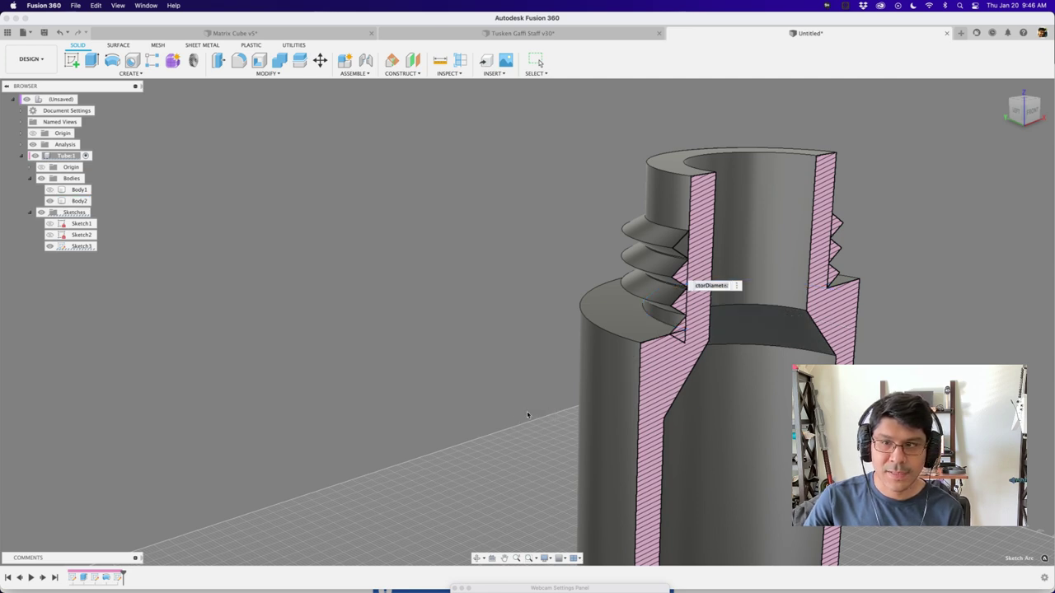
# Start moving the coil body upward along Z by 2 mm and check its clearance above the tube's shoulder.
pyautogui.click(76, 201)
pyautogui.click(80, 212)
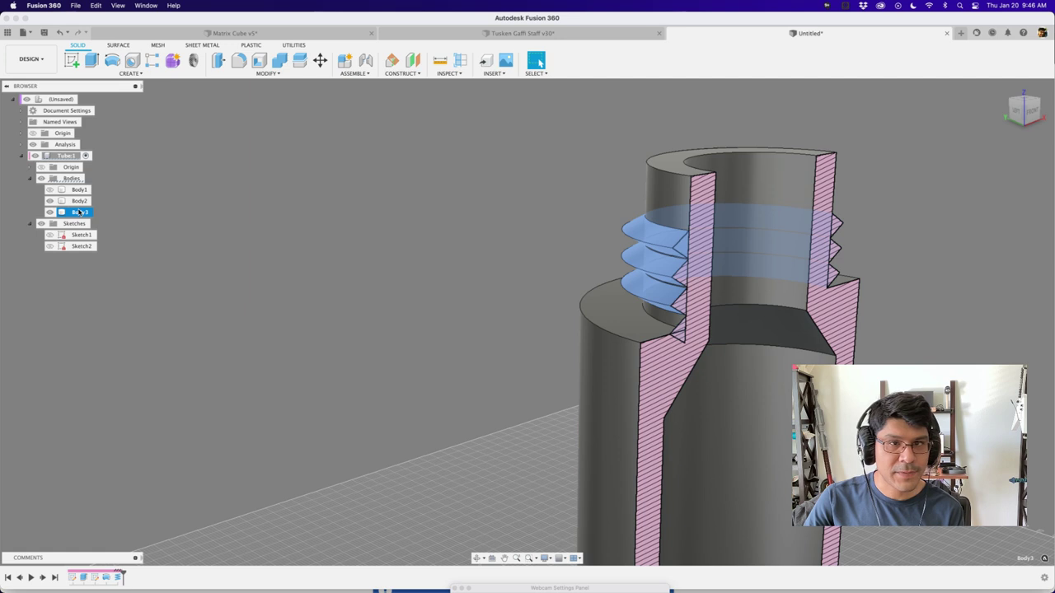
pyautogui.press('m')
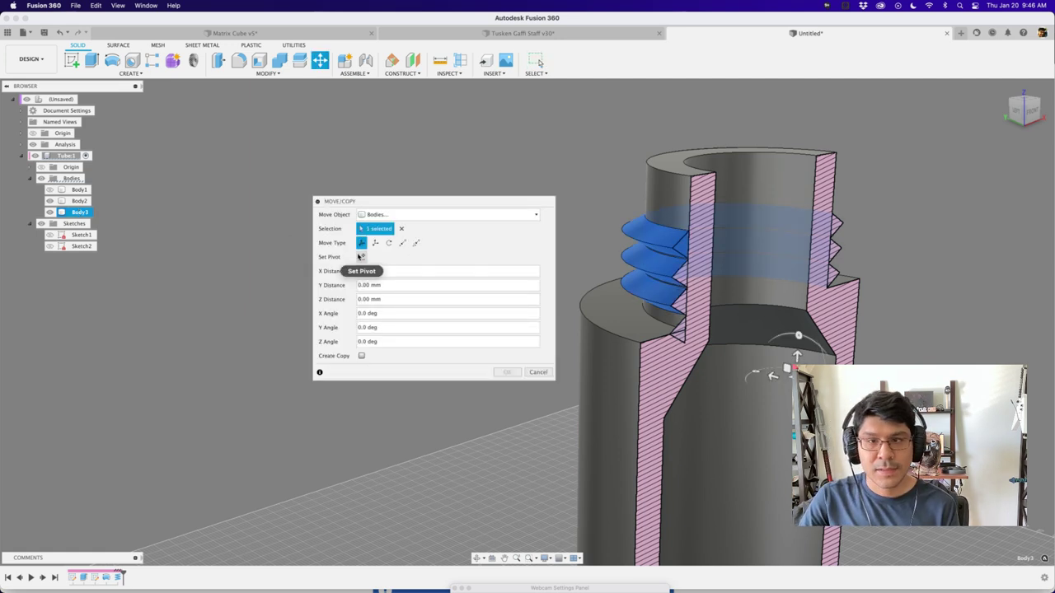
pyautogui.moveTo(360, 202); pyautogui.dragTo(275, 224)
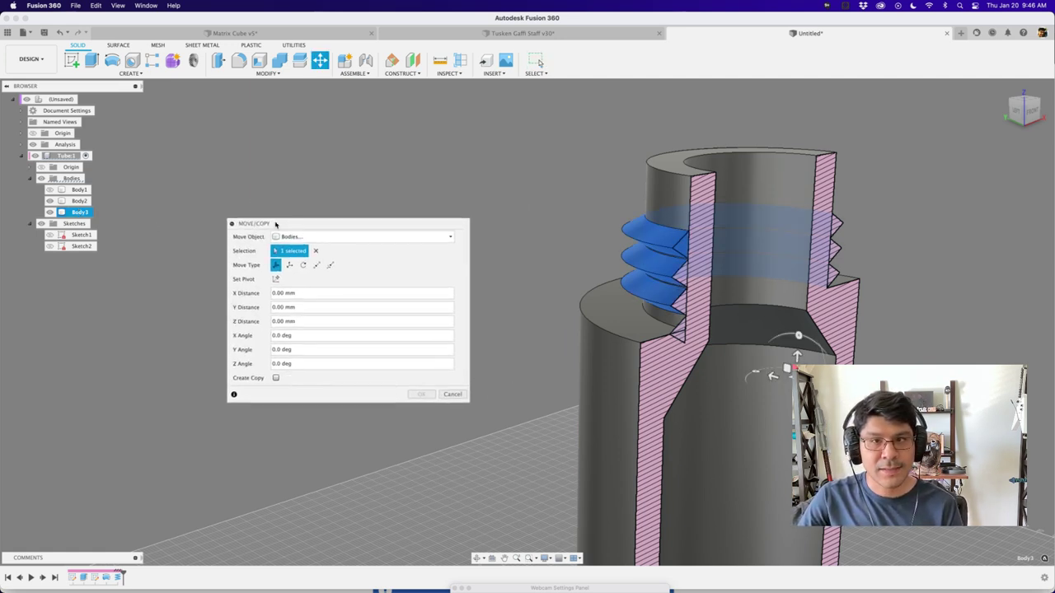
pyautogui.scroll(5, 802, 361)
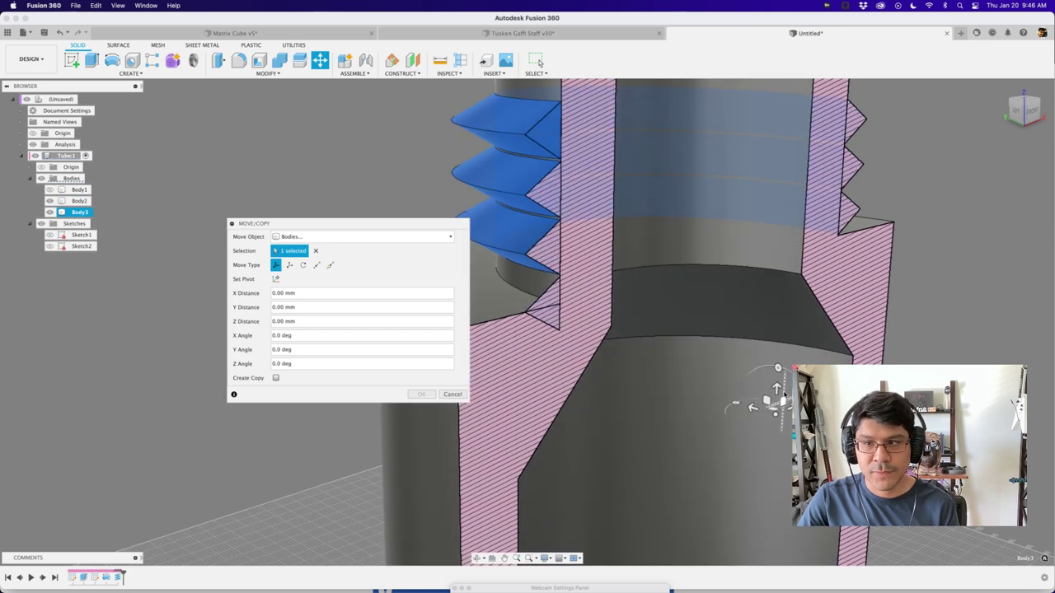
pyautogui.moveTo(776, 387); pyautogui.dragTo(758, 349)
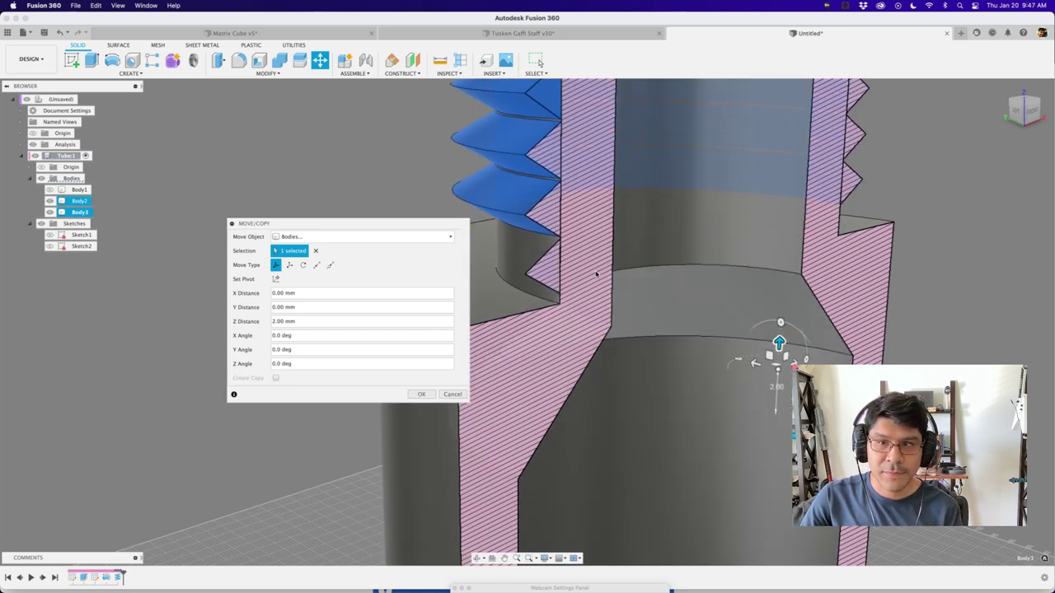
pyautogui.scroll(4, 584, 268)
pyautogui.scroll(-6, 541, 296)
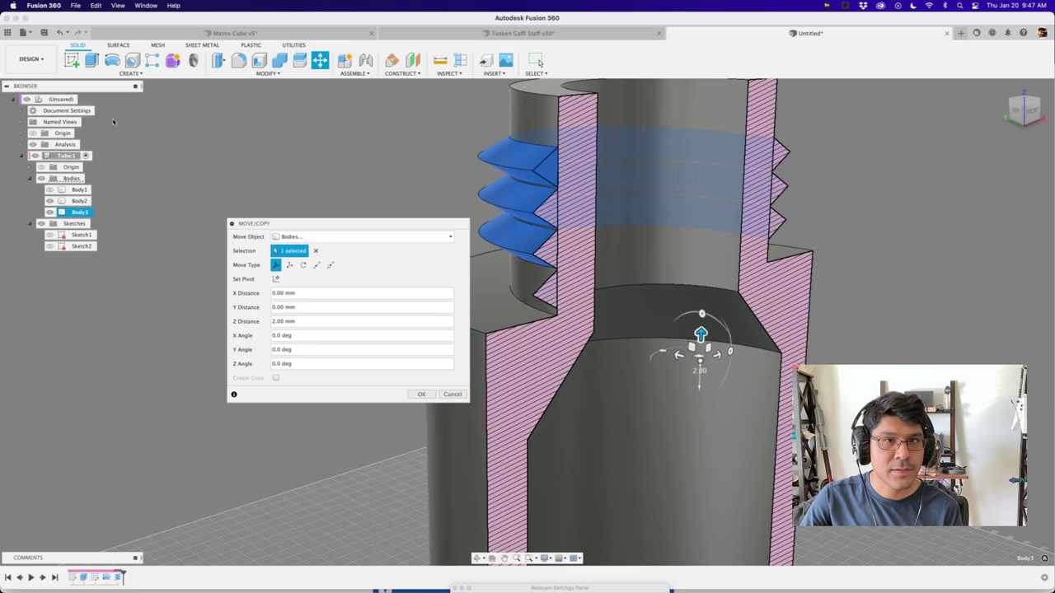
# Hide the section analysis and complete the coil body's move with a Z distance of 3 mm.
pyautogui.click(33, 144)
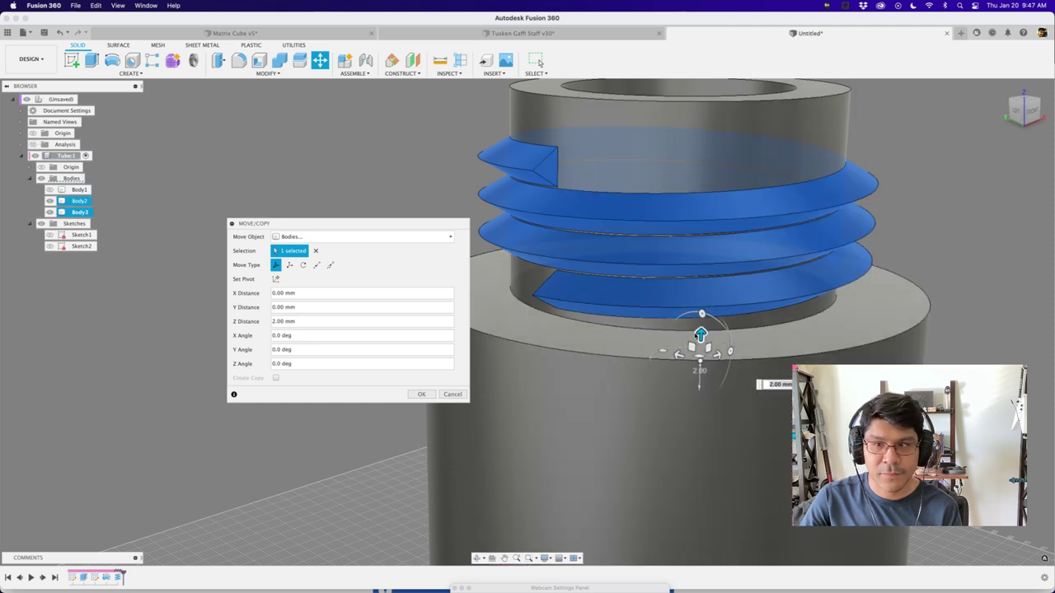
pyautogui.moveTo(701, 334); pyautogui.dragTo(699, 363)
pyautogui.keyDown('shift'); pyautogui.moveTo(699, 363); pyautogui.dragTo(626, 337, button='middle'); pyautogui.keyUp('shift')
pyautogui.scroll(5, 895, 247)
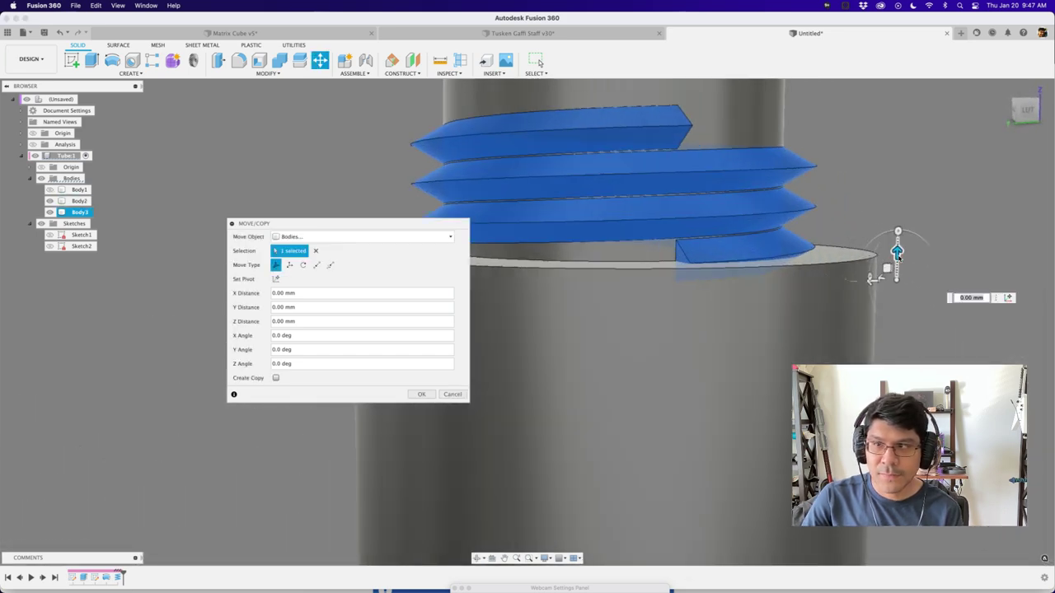
pyautogui.scroll(-4, 897, 224)
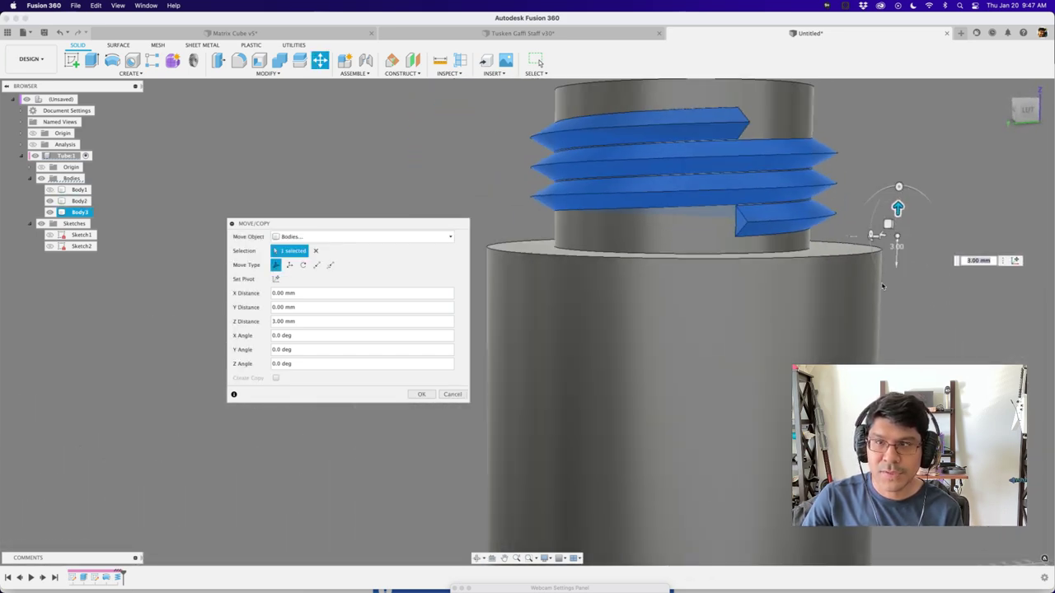
pyautogui.keyDown('shift'); pyautogui.moveTo(883, 258); pyautogui.dragTo(923, 338, button='middle'); pyautogui.keyUp('shift')
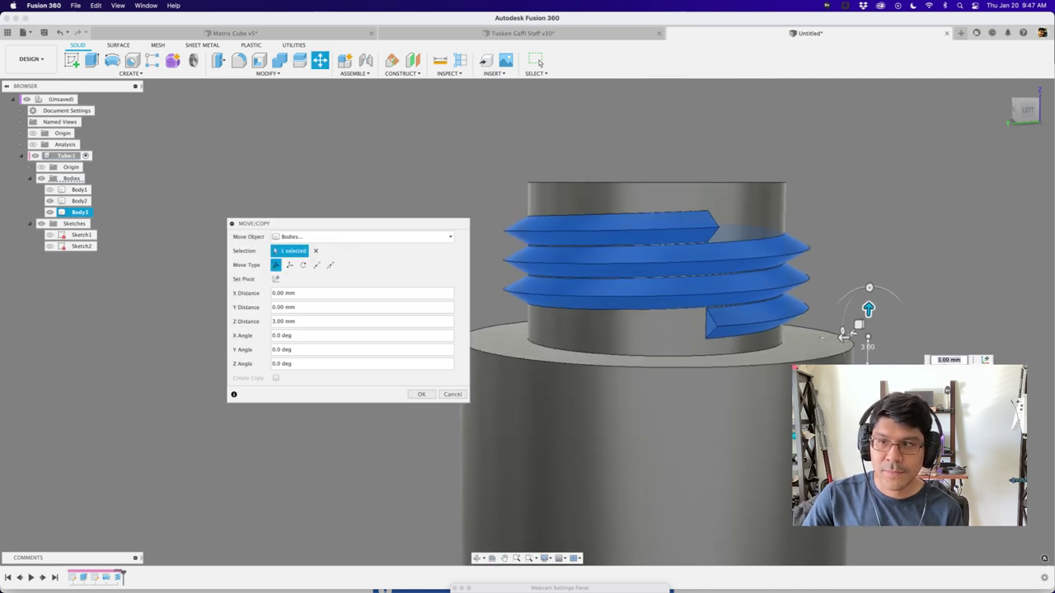
pyautogui.press('Return')
pyautogui.scroll(-3, 956, 350)
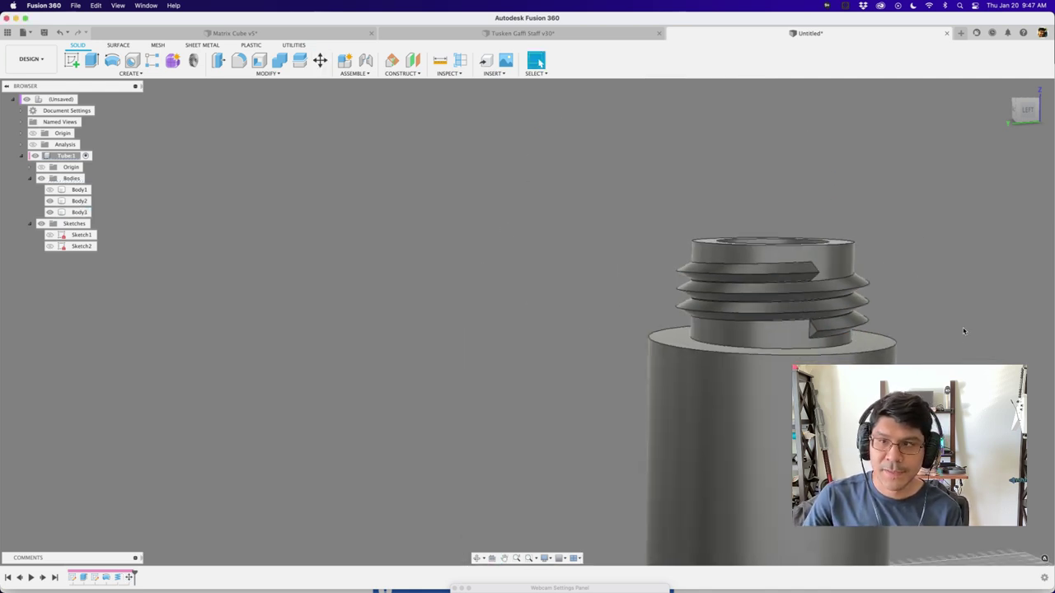
pyautogui.keyDown('shift'); pyautogui.moveTo(964, 334); pyautogui.dragTo(794, 278, button='middle'); pyautogui.keyUp('shift')
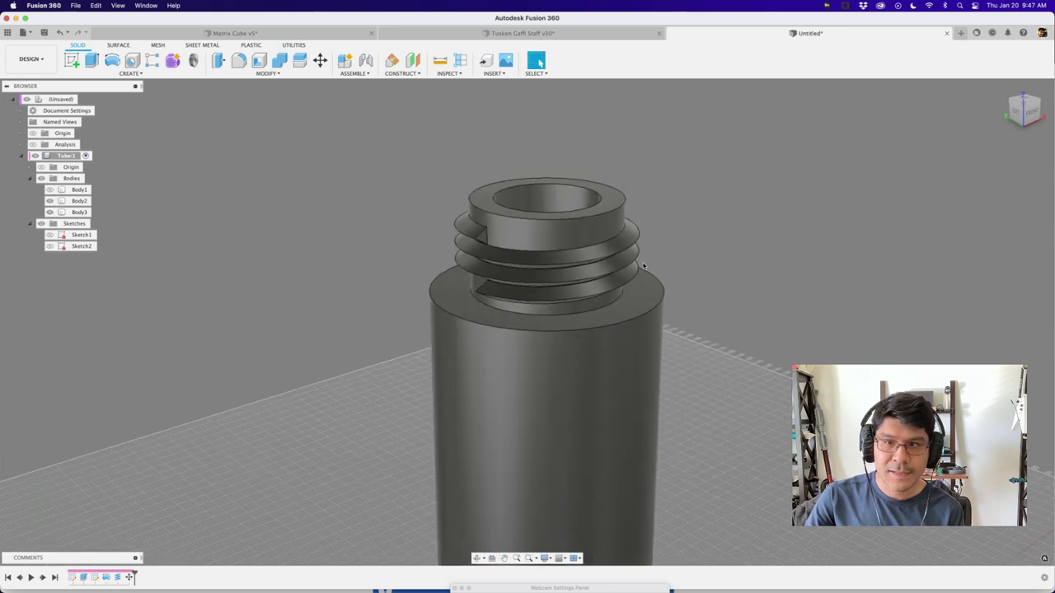
pyautogui.click(121, 580)
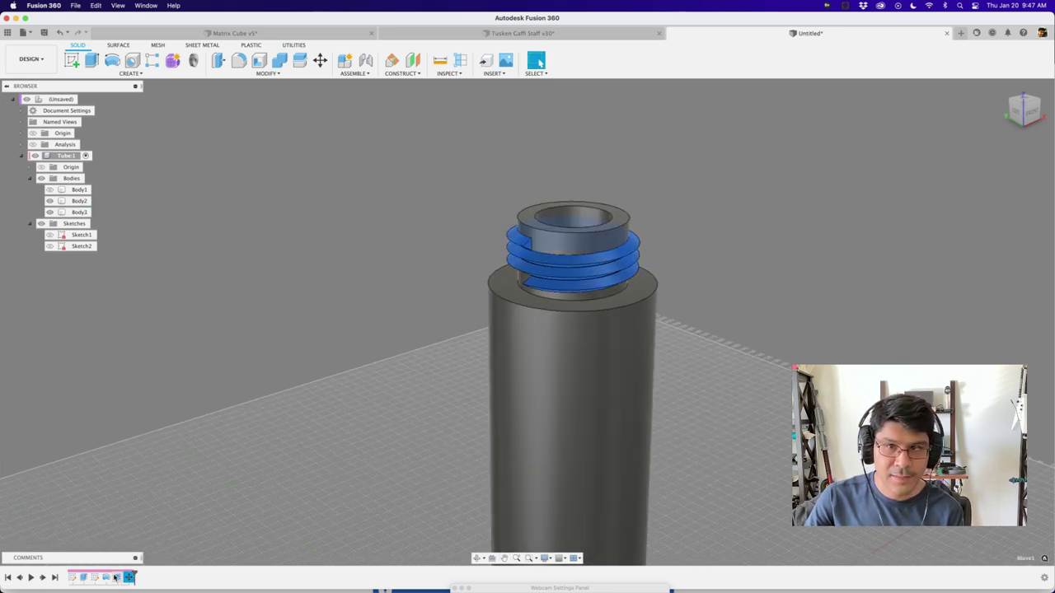
pyautogui.click(258, 421)
pyautogui.scroll(-2, 258, 421)
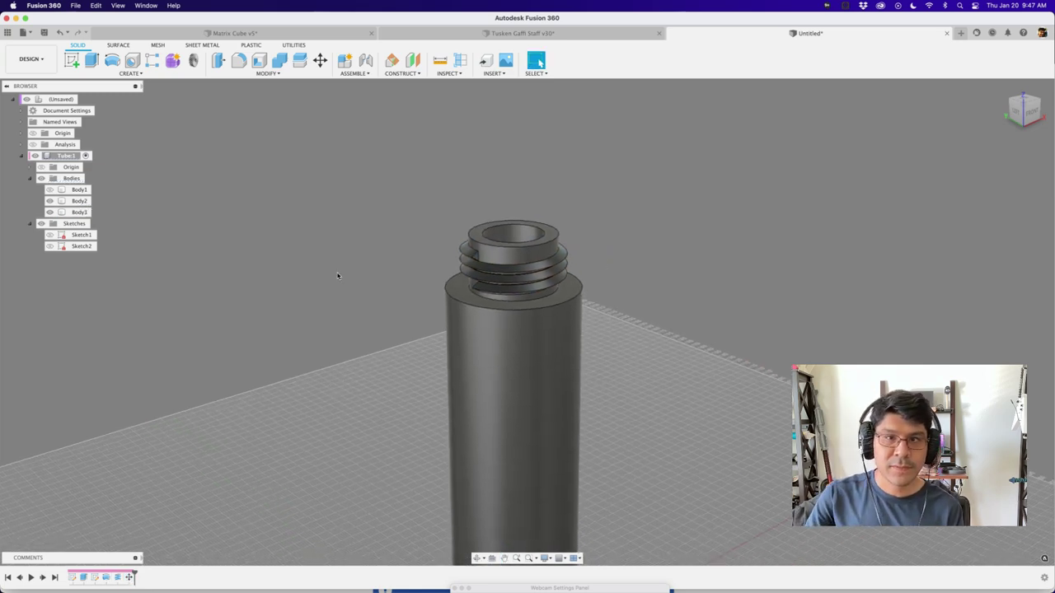
# Combine the coil thread body with the tube body using the Join operation.
pyautogui.press('s')
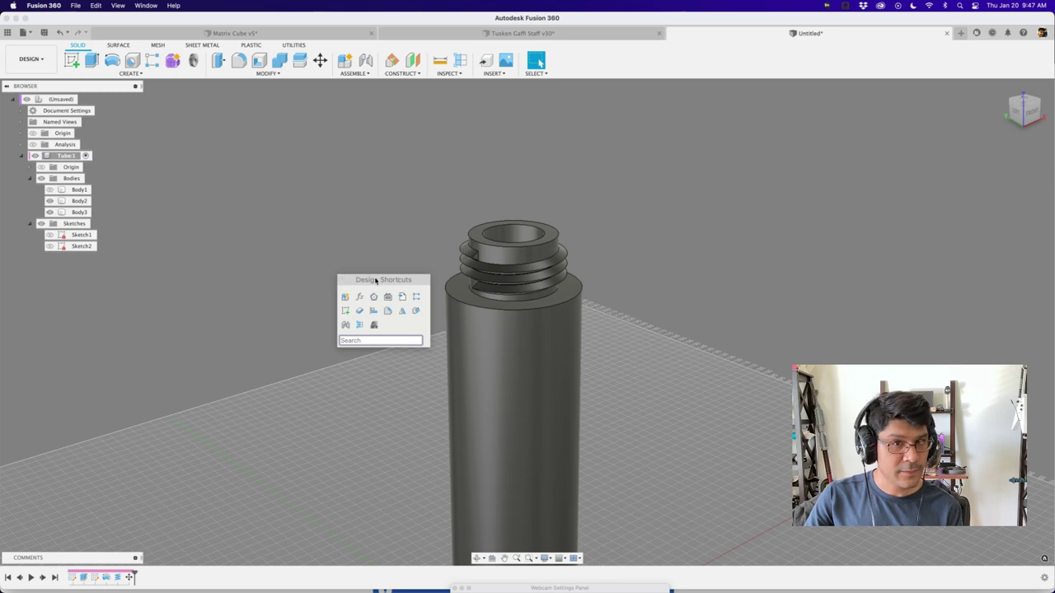
pyautogui.moveTo(376, 281)
pyautogui.mouseDown()
pyautogui.moveTo(358, 294)
pyautogui.moveTo(359, 271)
pyautogui.mouseUp()
pyautogui.write('comb')
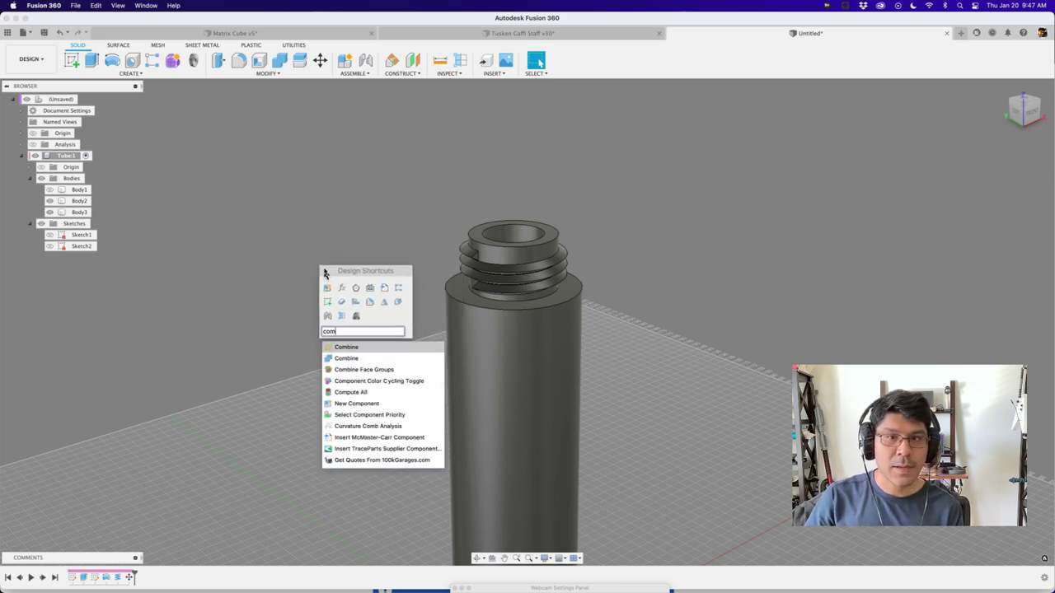
pyautogui.press('Return')
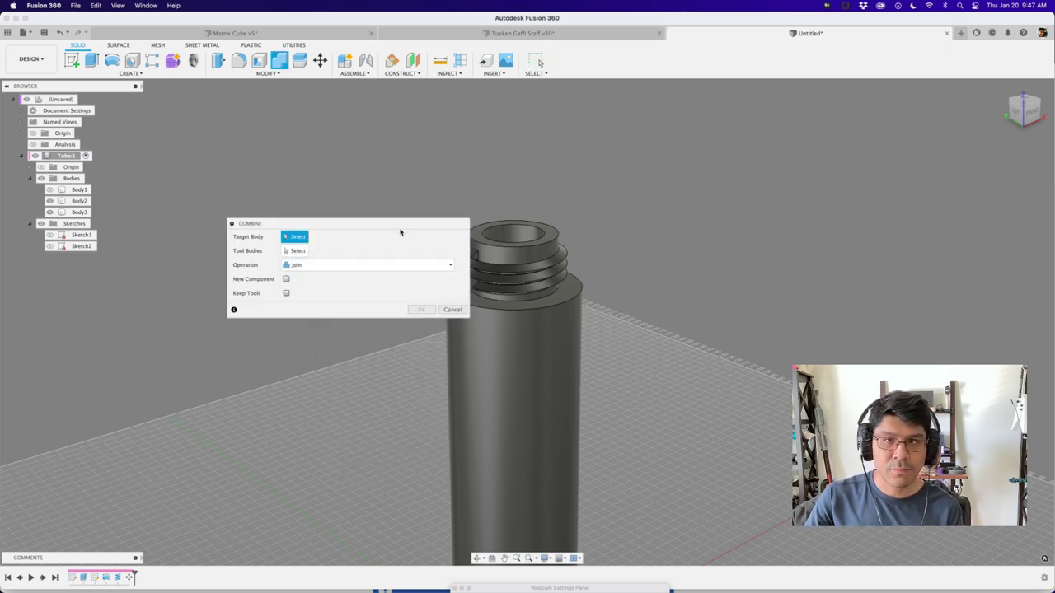
pyautogui.moveTo(343, 221); pyautogui.dragTo(252, 245)
pyautogui.click(79, 201)
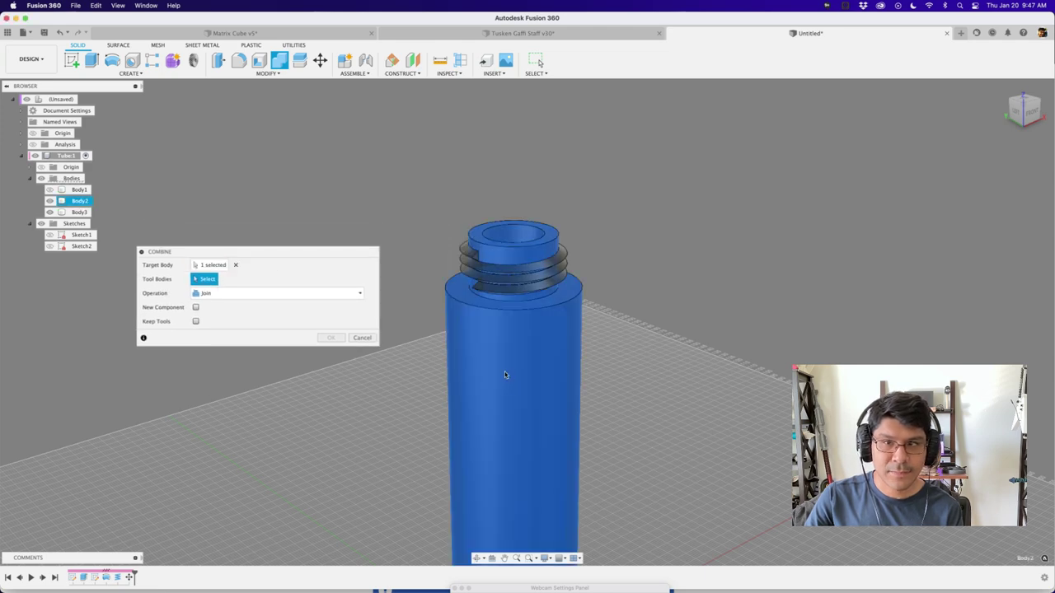
pyautogui.click(79, 212)
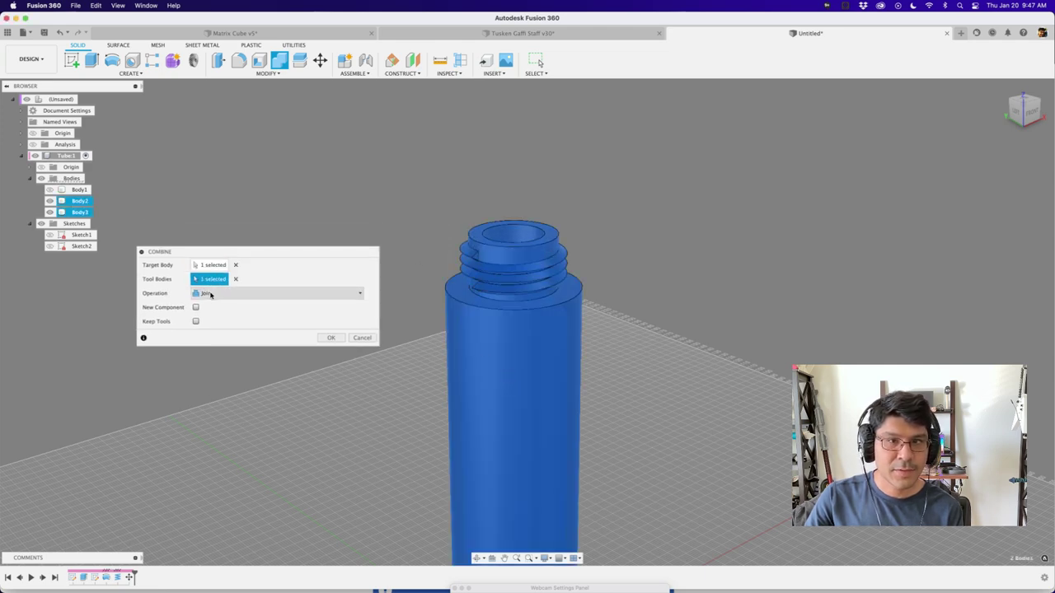
pyautogui.click(331, 338)
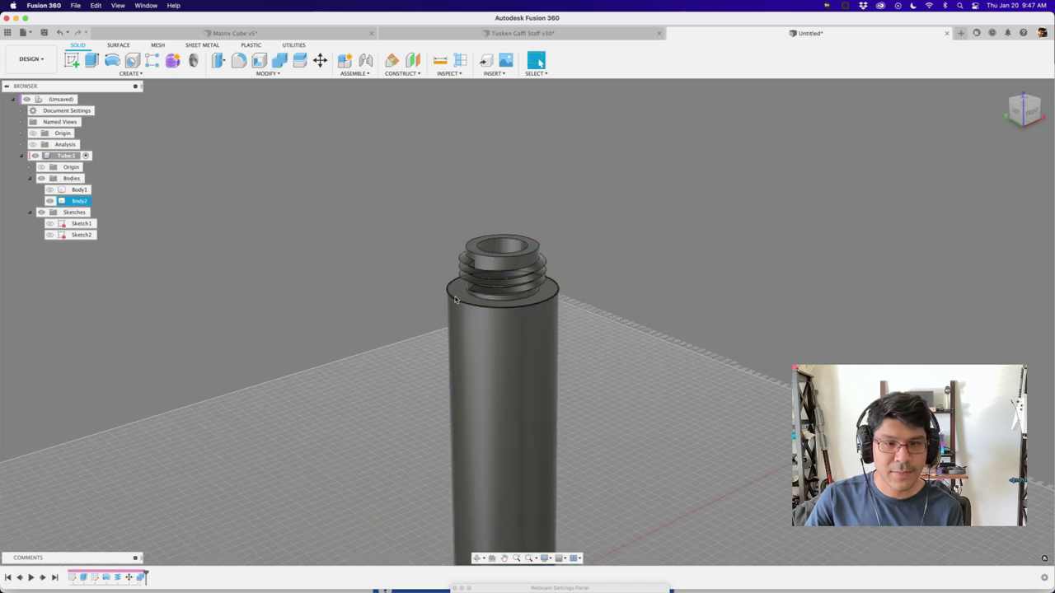
# Show the section analysis to examine the joined thread profile on the neck, and hide it again.
pyautogui.scroll(2, 455, 300)
pyautogui.click(32, 145)
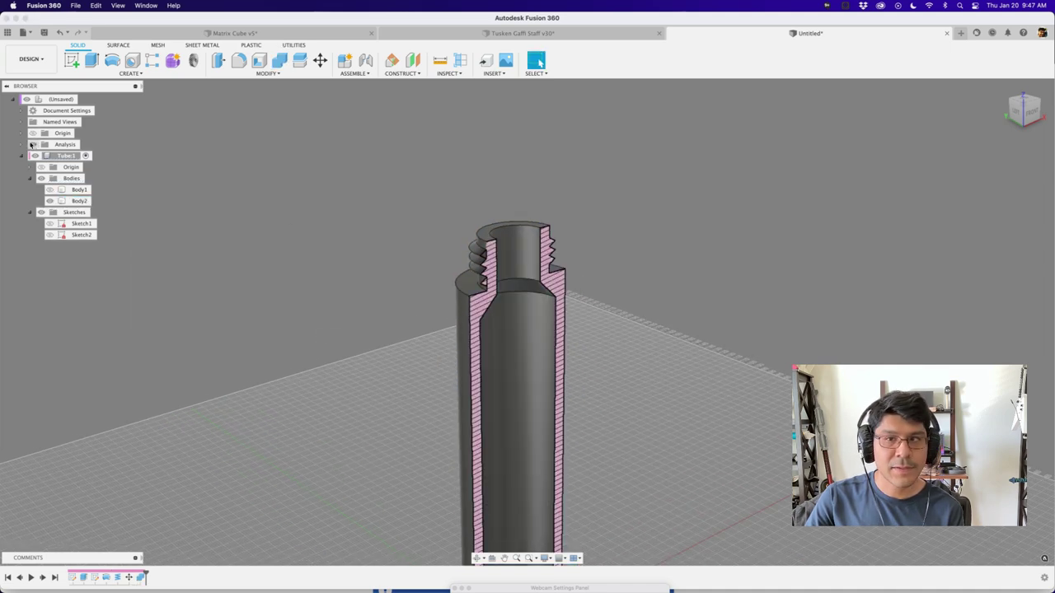
pyautogui.keyDown('shift'); pyautogui.moveTo(297, 298); pyautogui.dragTo(311, 306, button='middle'); pyautogui.keyUp('shift')
pyautogui.scroll(10, 421, 229)
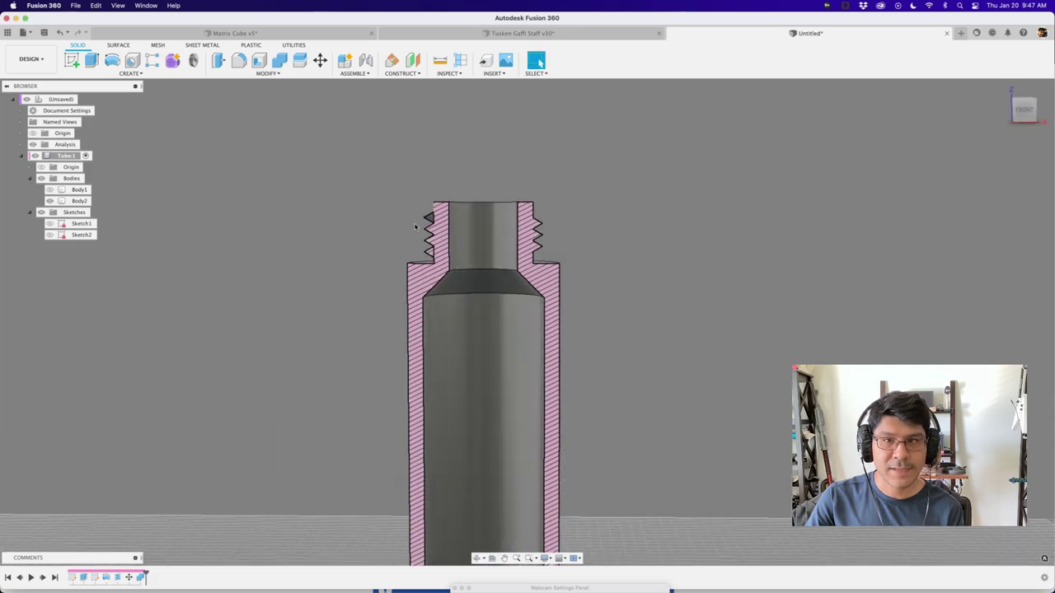
pyautogui.scroll(-2, 473, 258)
pyautogui.keyDown('shift'); pyautogui.moveTo(473, 258); pyautogui.dragTo(368, 277, button='middle'); pyautogui.keyUp('shift')
pyautogui.scroll(-2, 283, 195)
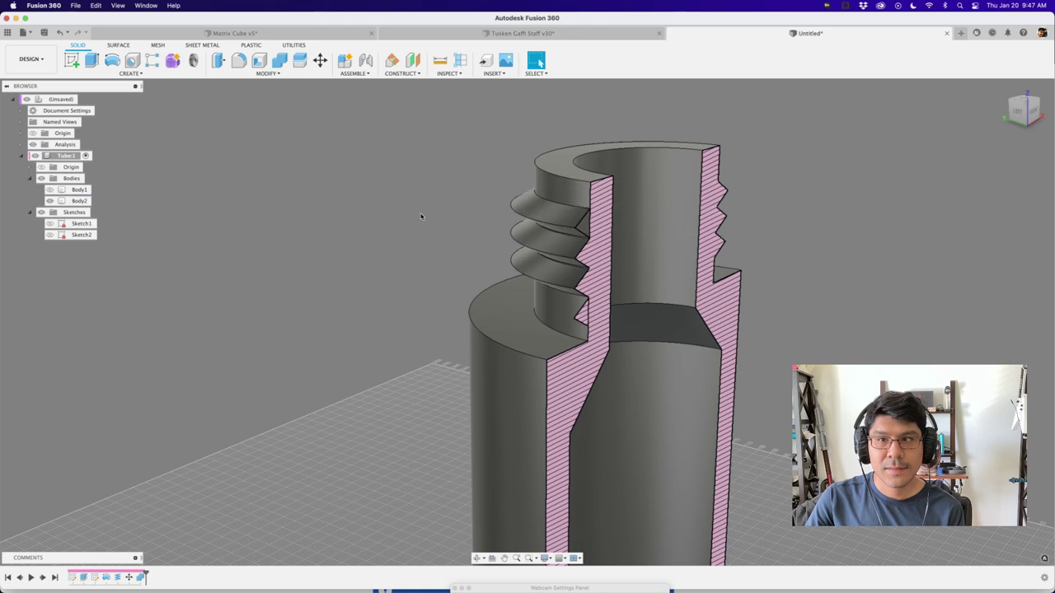
pyautogui.click(33, 144)
pyautogui.scroll(-3, 263, 207)
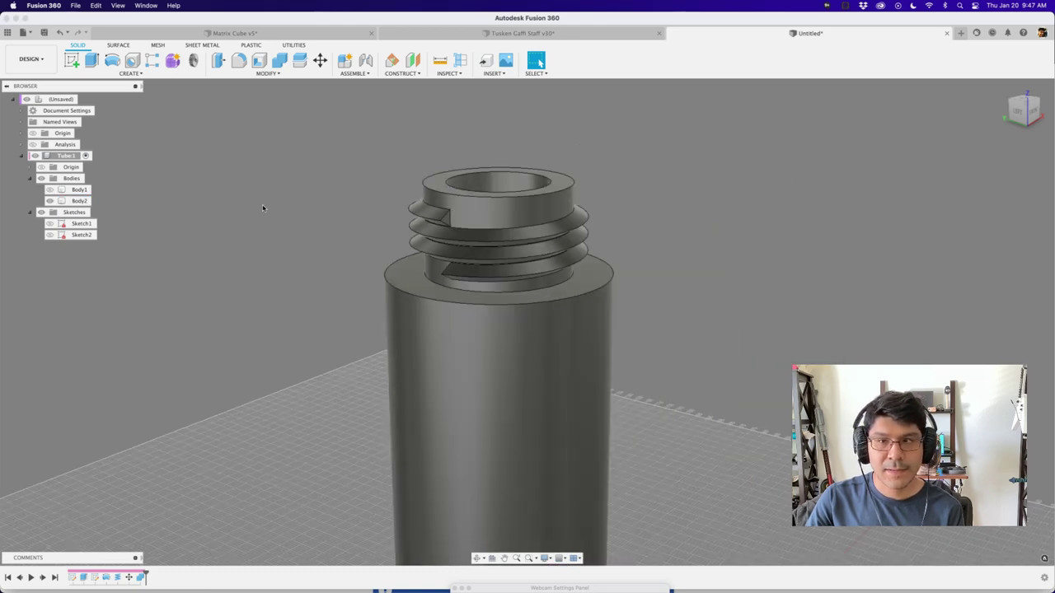
# Set the tubeHeight user parameter to 200 mm, check the thread's position at the neck, and close the parameters.
pyautogui.moveTo(331, 267); pyautogui.dragTo(355, 238, button='middle')
pyautogui.scroll(-3, 355, 238)
pyautogui.moveTo(306, 331); pyautogui.dragTo(438, 300, button='middle')
pyautogui.scroll(-2, 403, 276)
pyautogui.hotkey('shift', 'p')
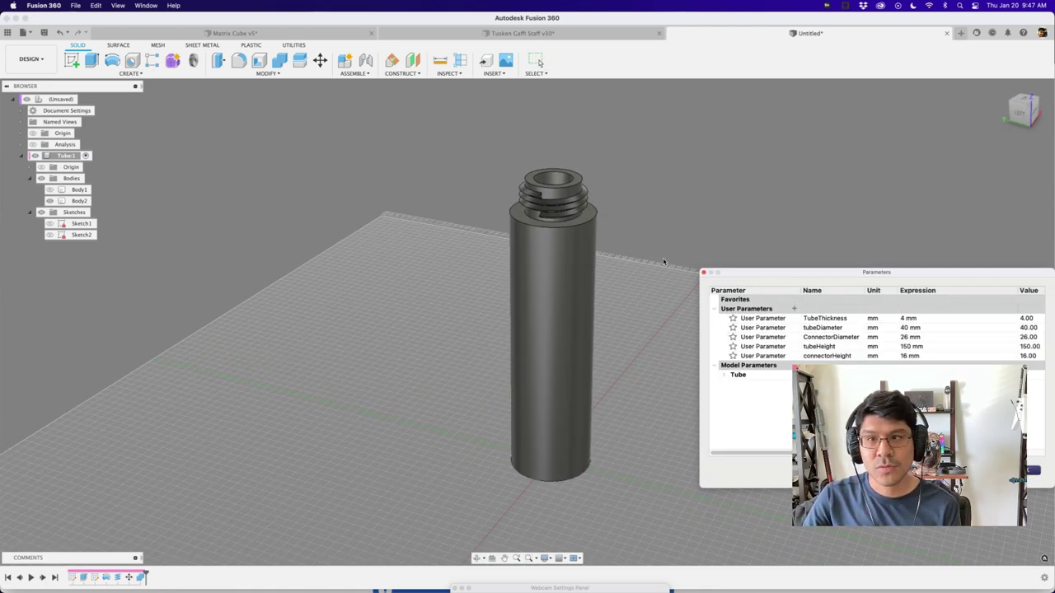
pyautogui.click(555, 208)
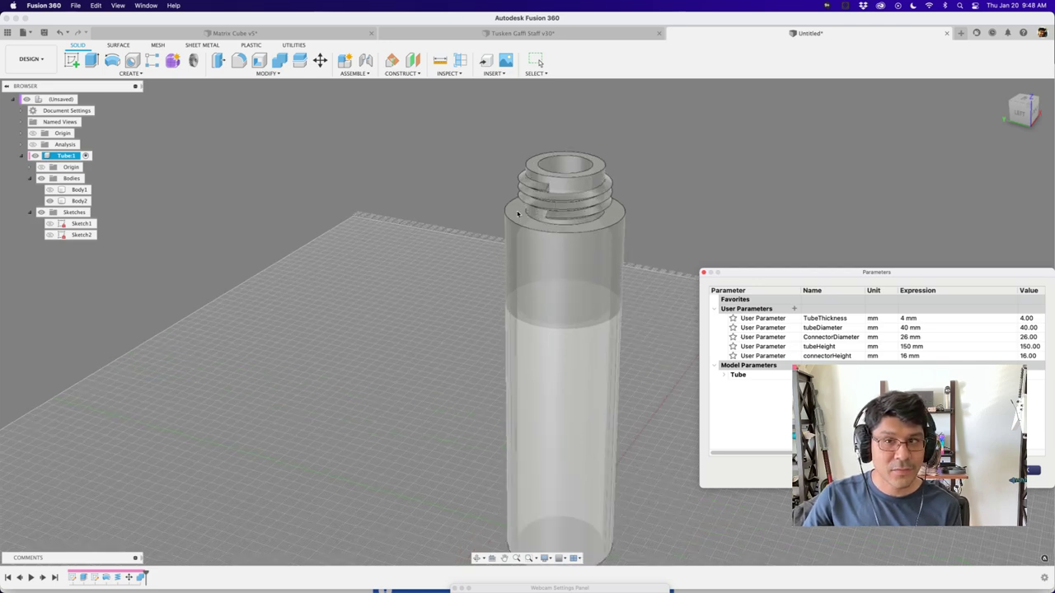
pyautogui.scroll(3, 520, 216)
pyautogui.scroll(-4, 517, 214)
pyautogui.scroll(2, 517, 214)
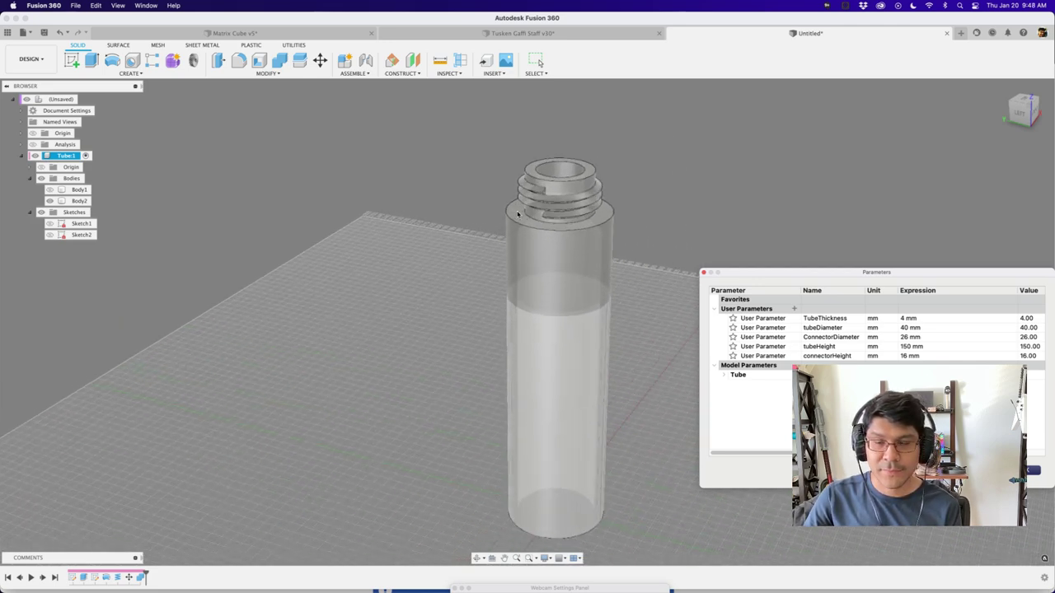
pyautogui.press('Escape')
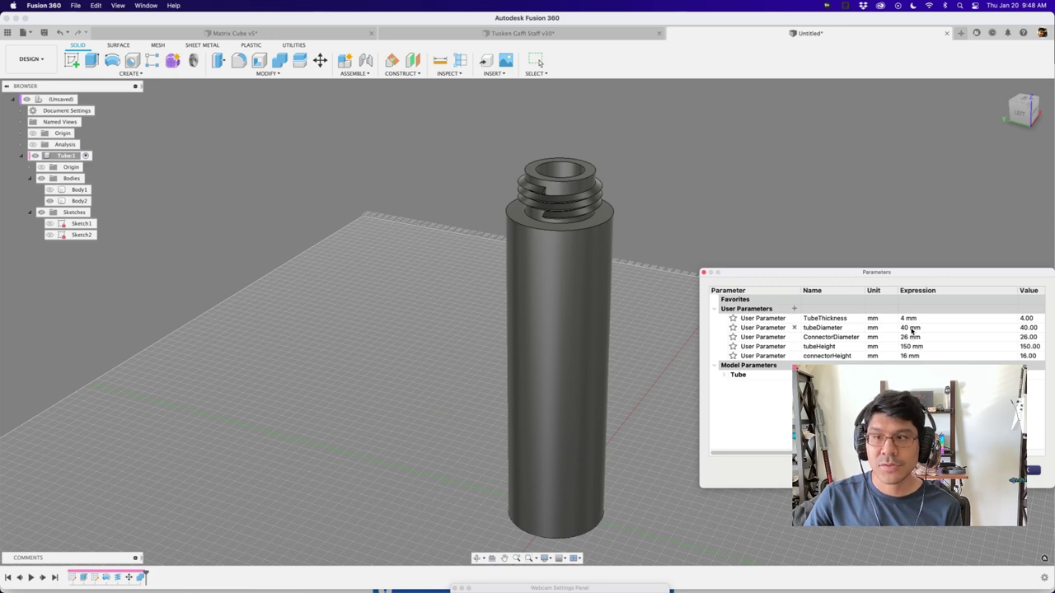
pyautogui.click(908, 346)
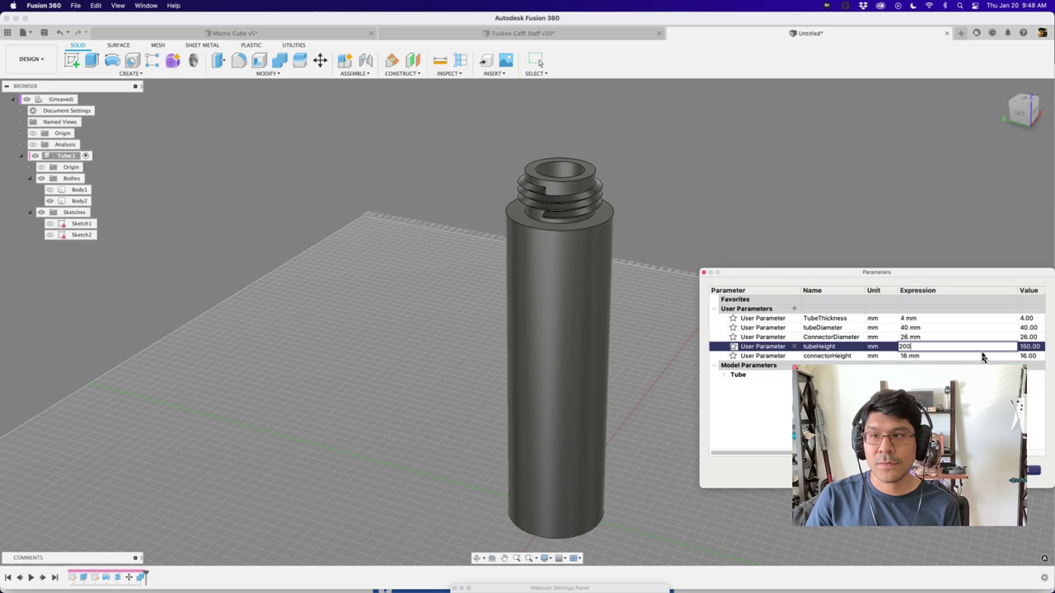
pyautogui.write('200')
pyautogui.press('Return')
pyautogui.scroll(-3, 657, 305)
pyautogui.scroll(5, 537, 194)
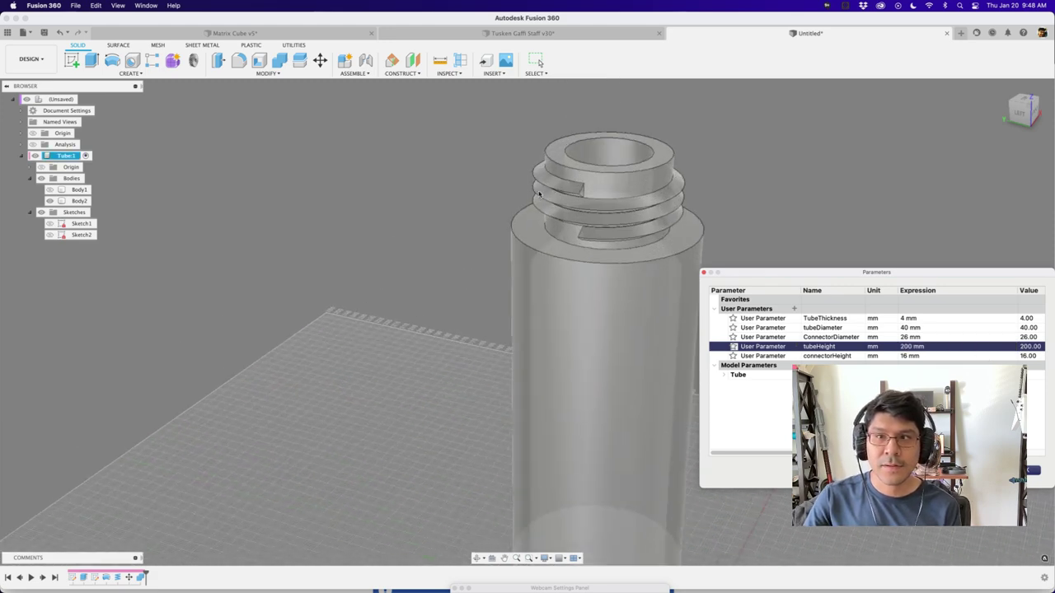
pyautogui.scroll(3, 592, 249)
pyautogui.scroll(-2, 591, 282)
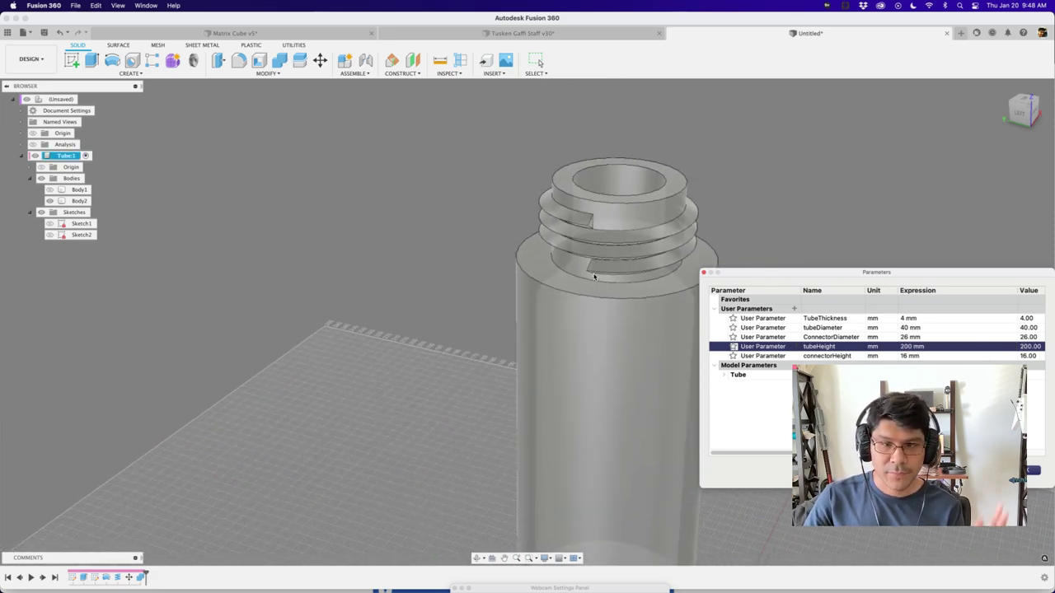
pyautogui.click(1030, 471)
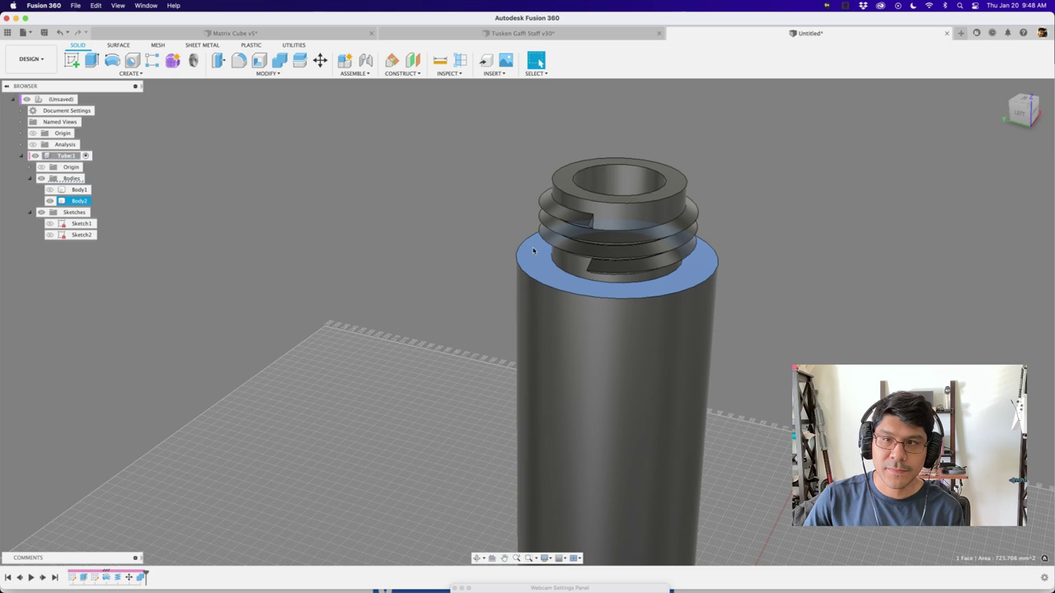
# Inspect the lengthened tube from its threaded neck down to its open bottom end.
pyautogui.keyDown('shift'); pyautogui.moveTo(520, 258); pyautogui.dragTo(436, 278, button='middle'); pyautogui.keyUp('shift')
pyautogui.scroll(5, 528, 256)
pyautogui.scroll(-2, 528, 244)
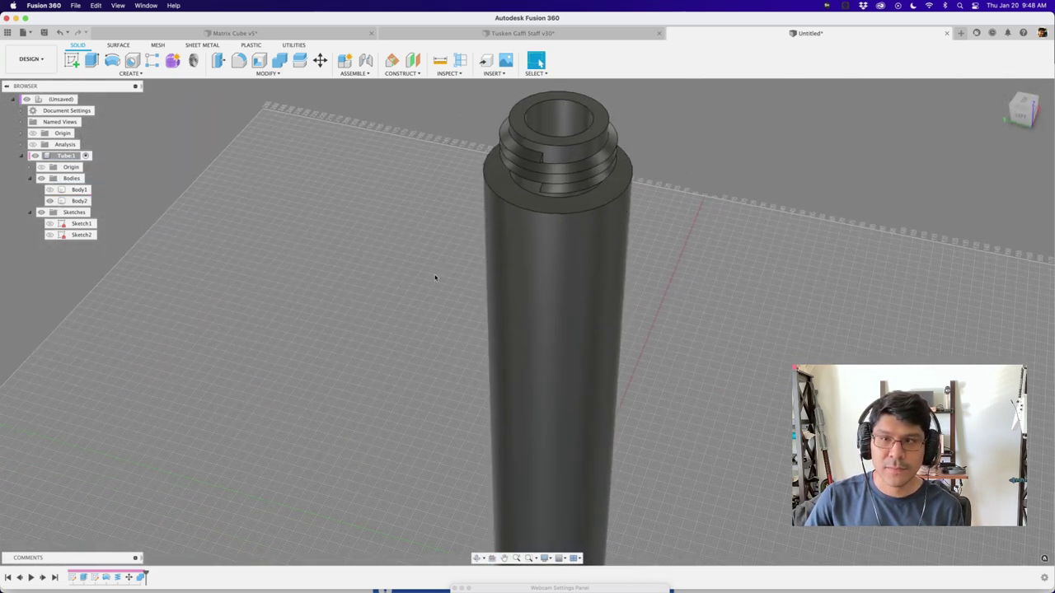
pyautogui.scroll(-4, 436, 278)
pyautogui.moveTo(384, 354); pyautogui.dragTo(425, 307, button='middle')
pyautogui.keyDown('shift'); pyautogui.moveTo(424, 365); pyautogui.dragTo(431, 403, button='middle'); pyautogui.keyUp('shift')
pyautogui.click(382, 362)
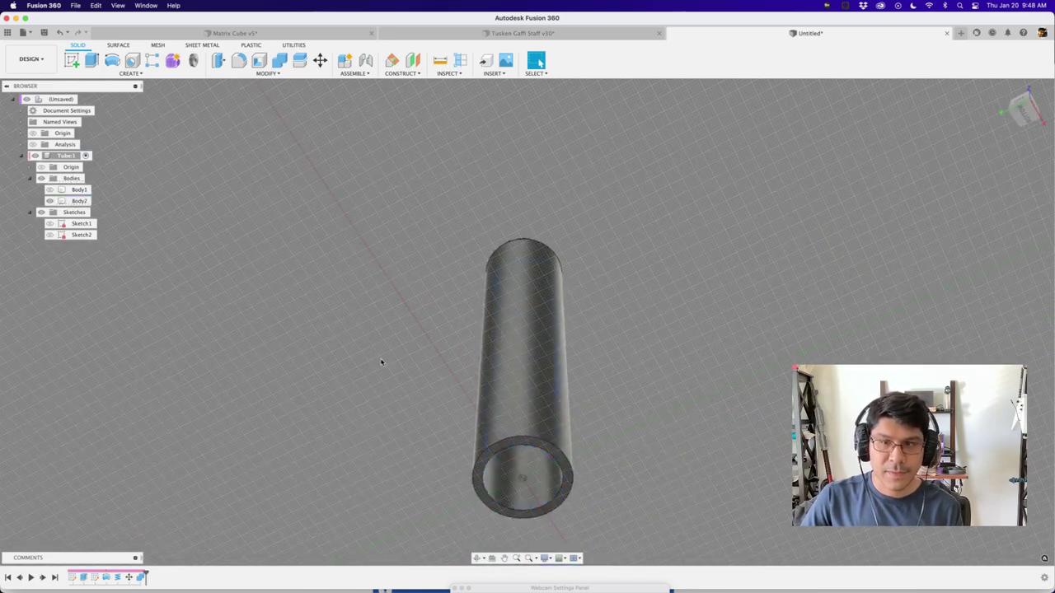
pyautogui.keyDown('shift'); pyautogui.moveTo(393, 323); pyautogui.dragTo(409, 426, button='middle'); pyautogui.keyUp('shift')
pyautogui.moveTo(434, 403); pyautogui.dragTo(435, 290, button='middle')
pyautogui.scroll(2, 434, 290)
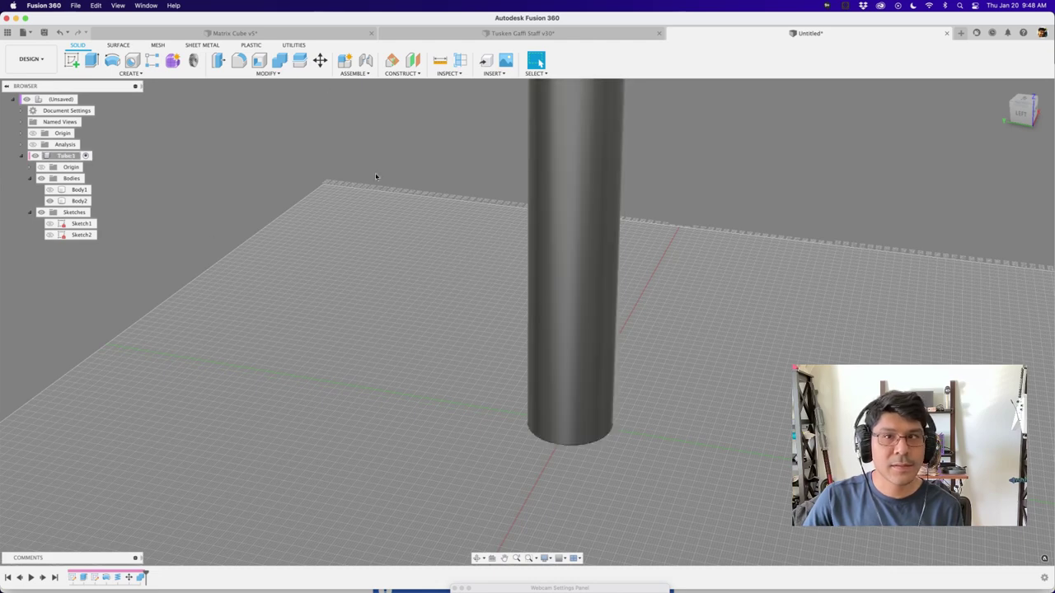
# Start a coil on the ring-shaped bottom face of the tube.
pyautogui.write('scoil')
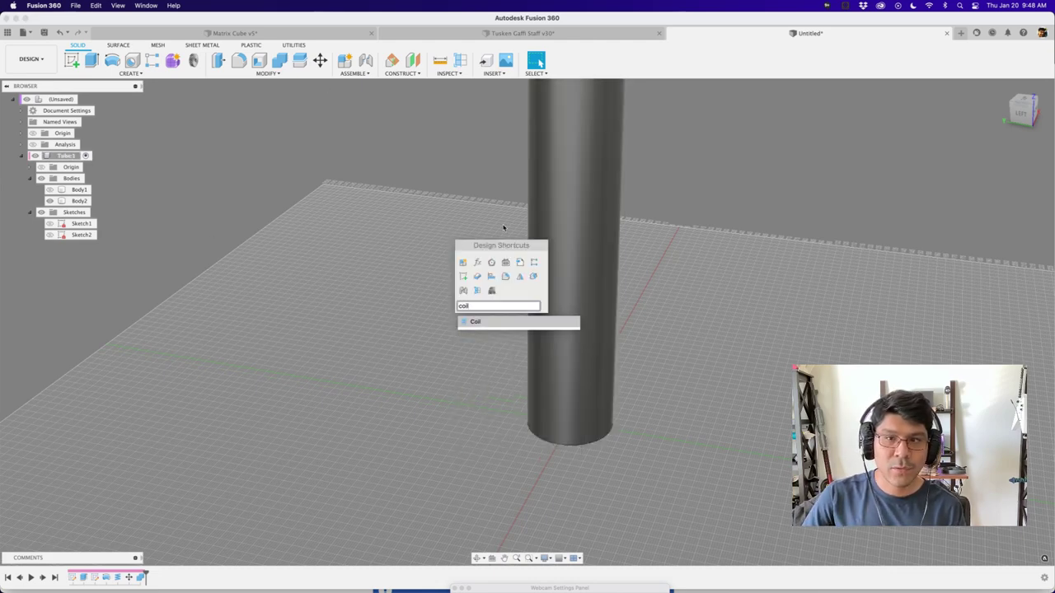
pyautogui.click(488, 320)
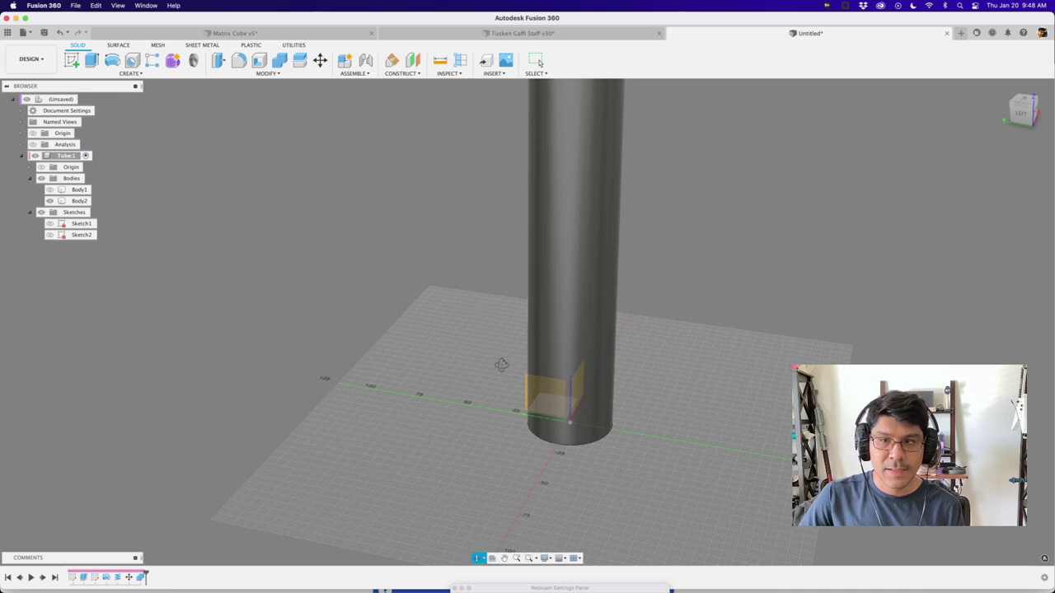
pyautogui.keyDown('shift'); pyautogui.moveTo(502, 365); pyautogui.dragTo(502, 291, button='middle'); pyautogui.keyUp('shift')
pyautogui.scroll(6, 589, 464)
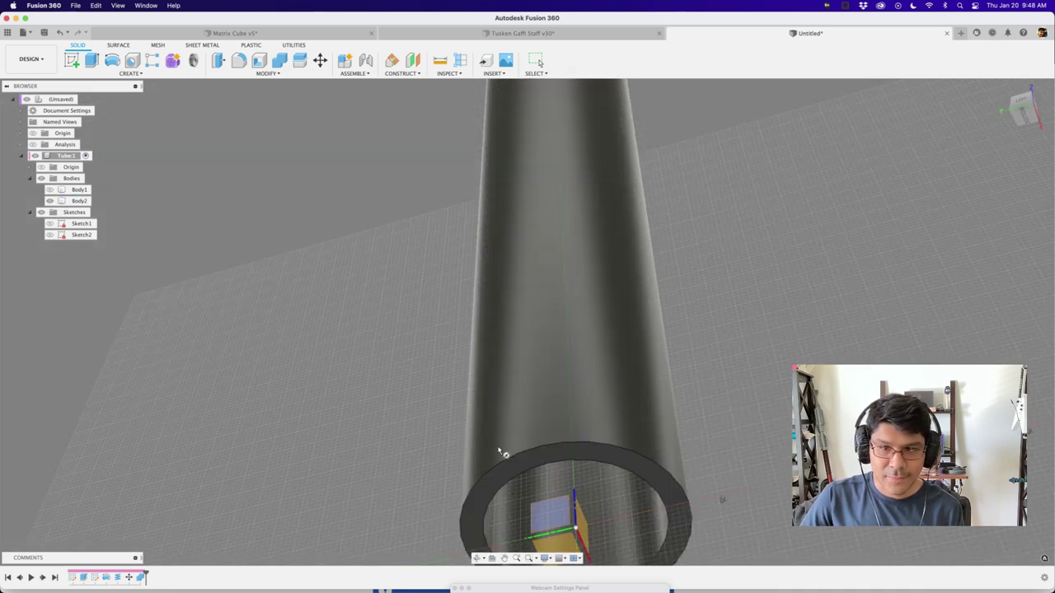
pyautogui.moveTo(508, 455); pyautogui.dragTo(498, 354, button='middle')
pyautogui.scroll(5, 464, 396)
pyautogui.click(482, 380)
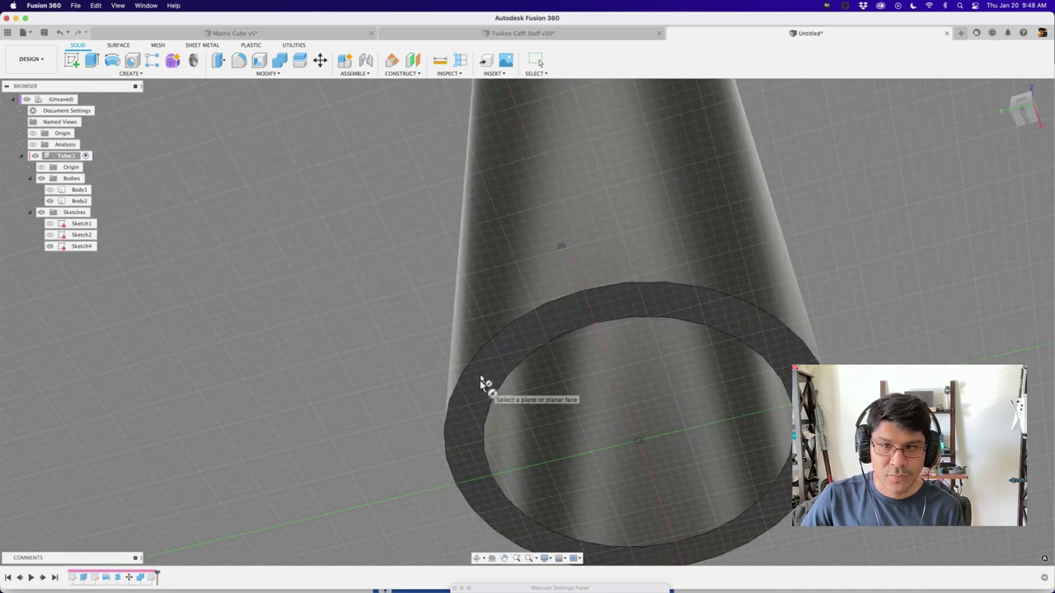
# Center the coil's base circle on the tube's axis and base its diameter on the tubeDiameter parameter.
pyautogui.scroll(-5, 474, 295)
pyautogui.scroll(-3, 473, 295)
pyautogui.scroll(5, 534, 351)
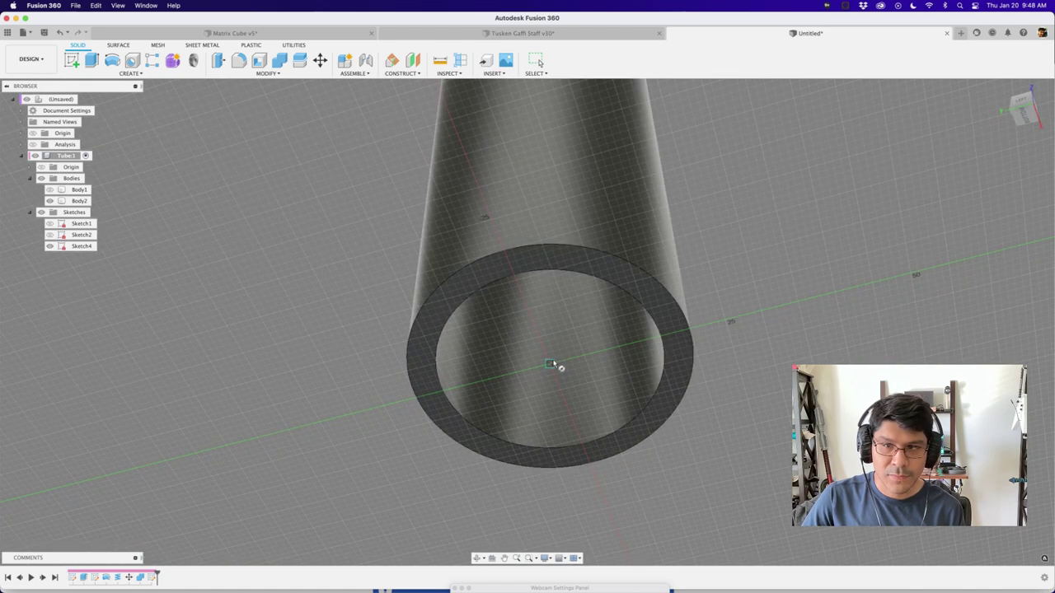
pyautogui.click(551, 363)
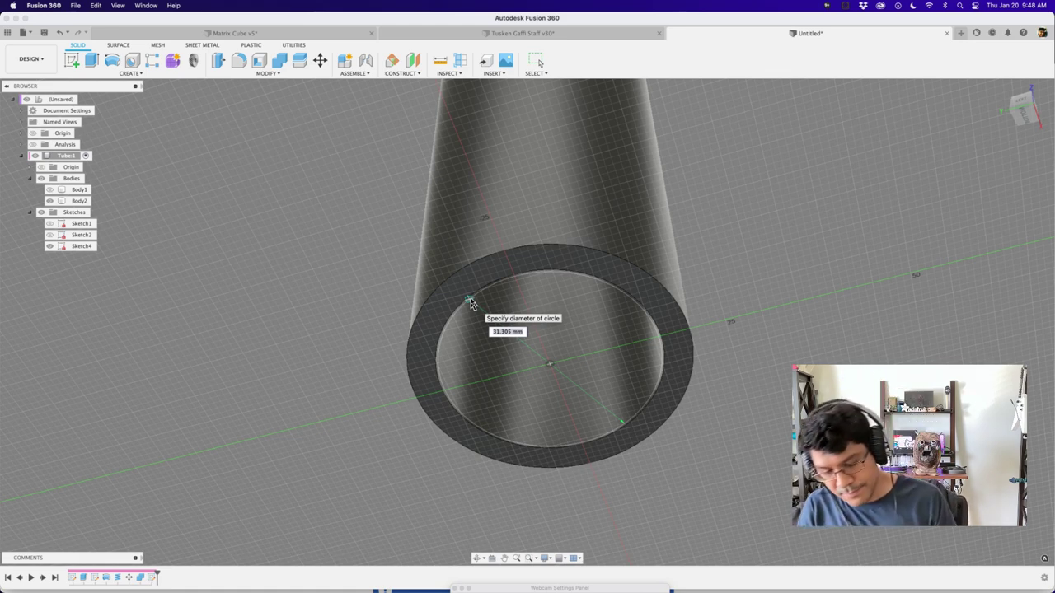
pyautogui.write('tu')
pyautogui.press('Return')
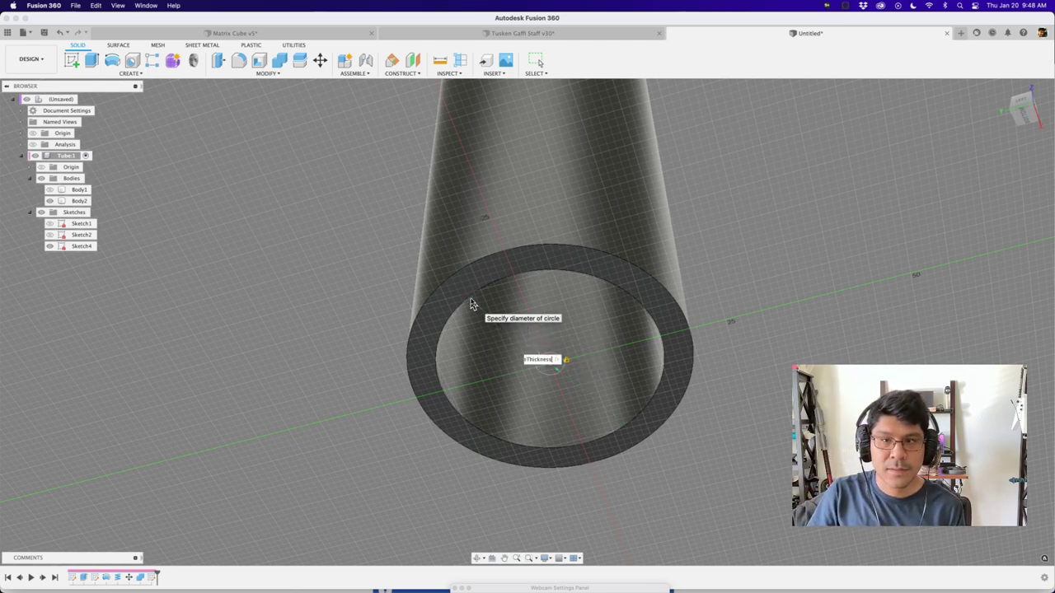
pyautogui.press('super+a')
pyautogui.write('tu')
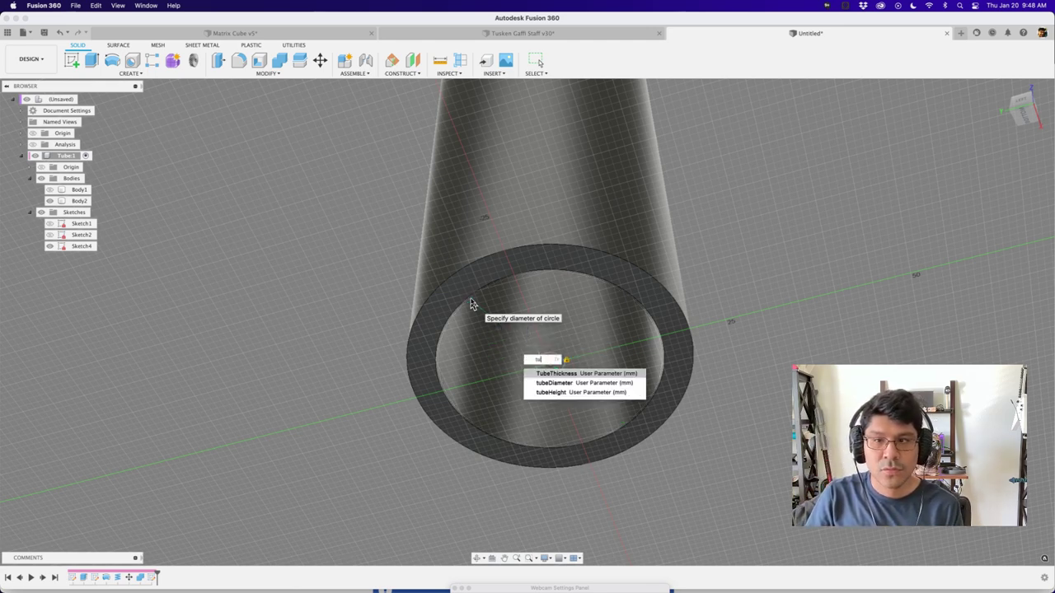
pyautogui.press('Down')
pyautogui.press('Return')
pyautogui.press('Return')
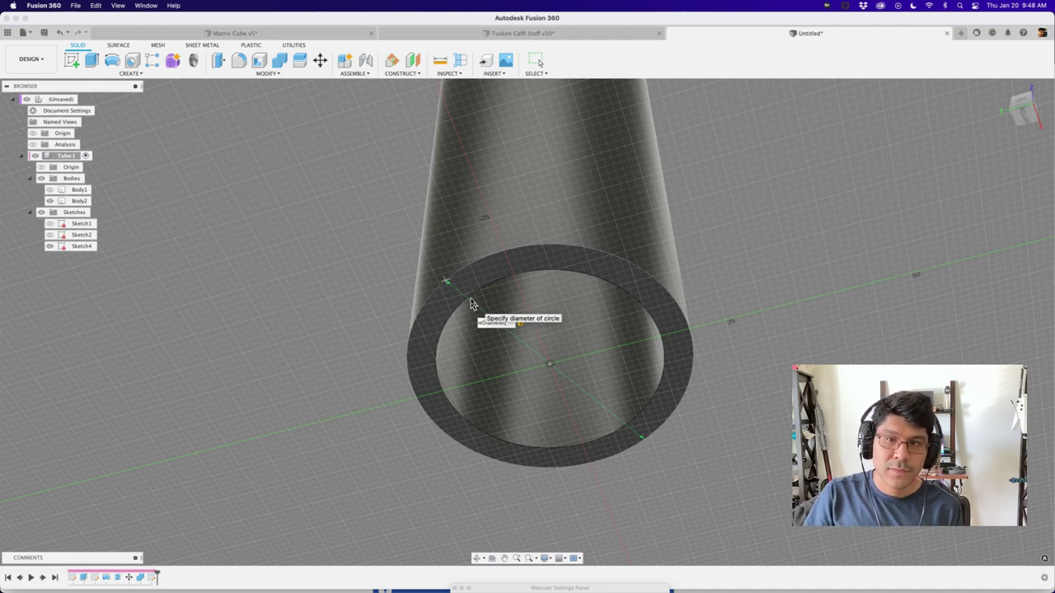
# Subtract twice the TubeThickness parameter from the circle's diameter and place the circle to preview the coil.
pyautogui.write('- tubeThickness')
pyautogui.press('Down')
pyautogui.press('Return')
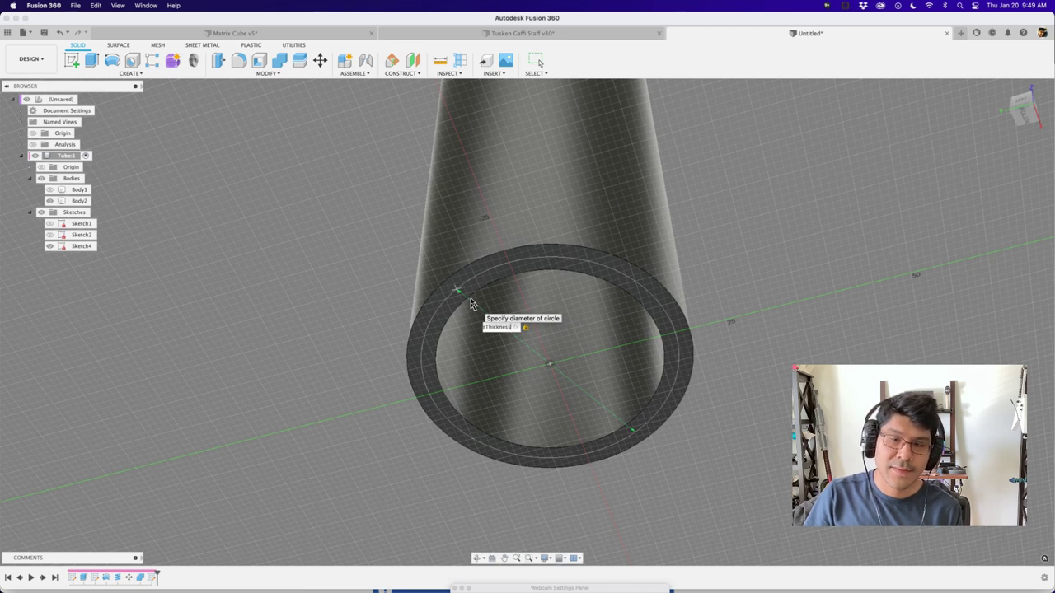
pyautogui.write(')')
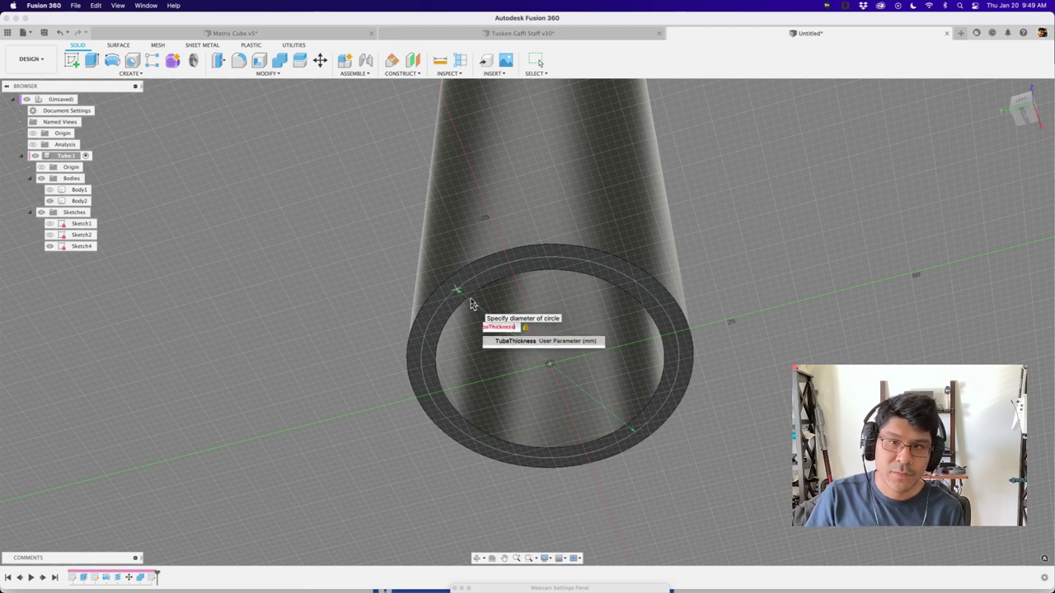
pyautogui.press('BackSpace')
pyautogui.write('*')
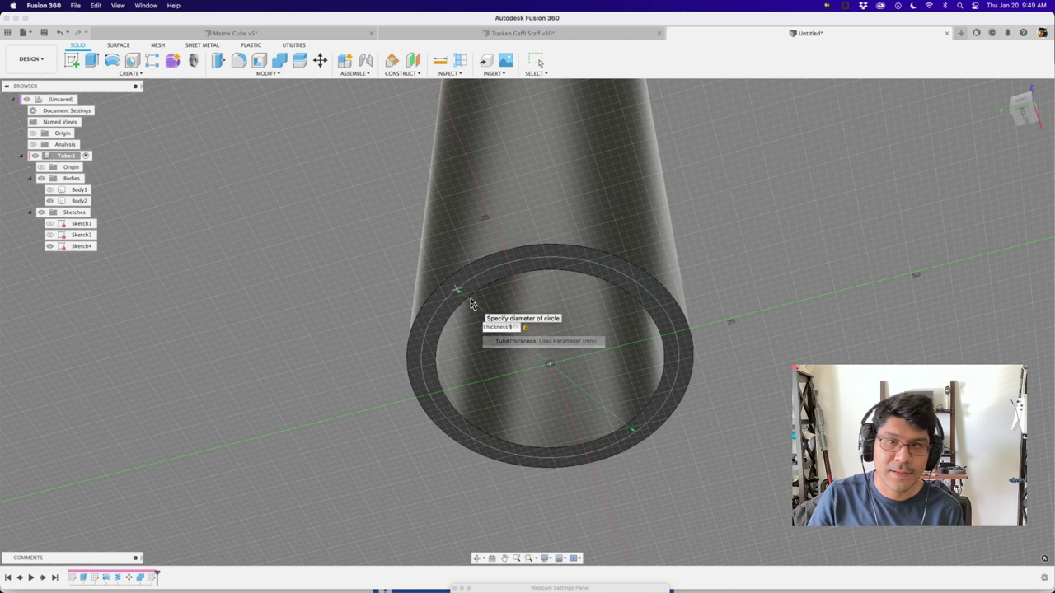
pyautogui.write('(')
pyautogui.write('2')
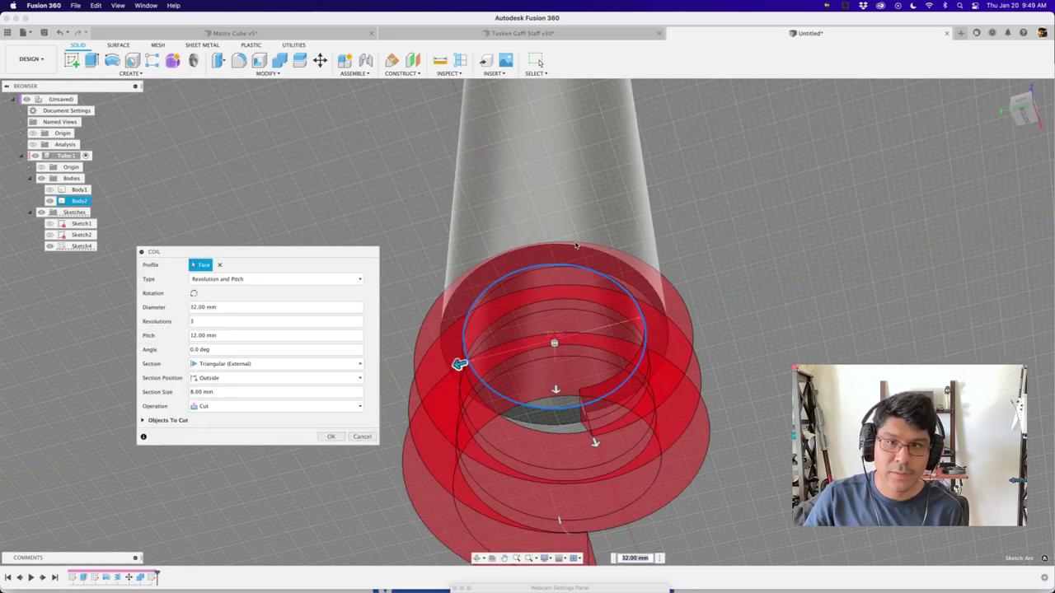
pyautogui.scroll(-3, 576, 244)
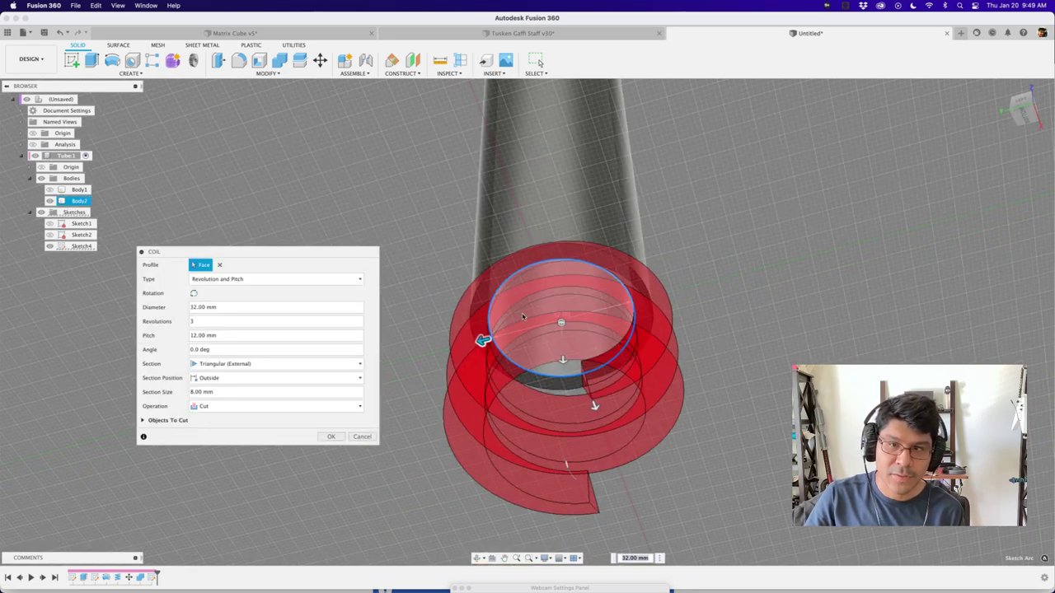
# Set the coil to create a new body with a 3 mm section size and a 3 mm pitch.
pyautogui.moveTo(327, 256); pyautogui.dragTo(933, 250)
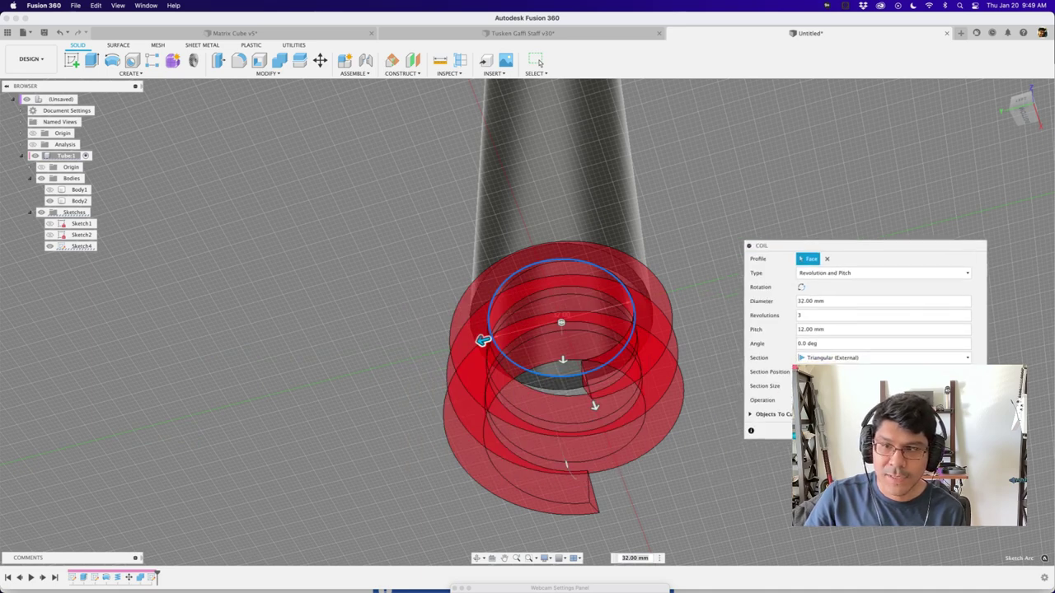
pyautogui.click(858, 451)
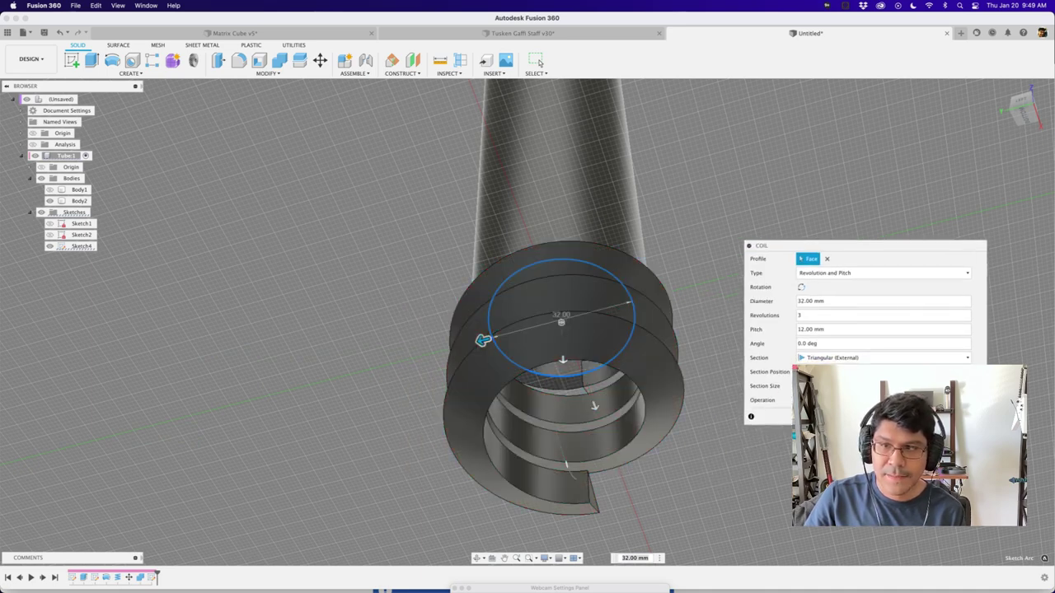
pyautogui.write('3')
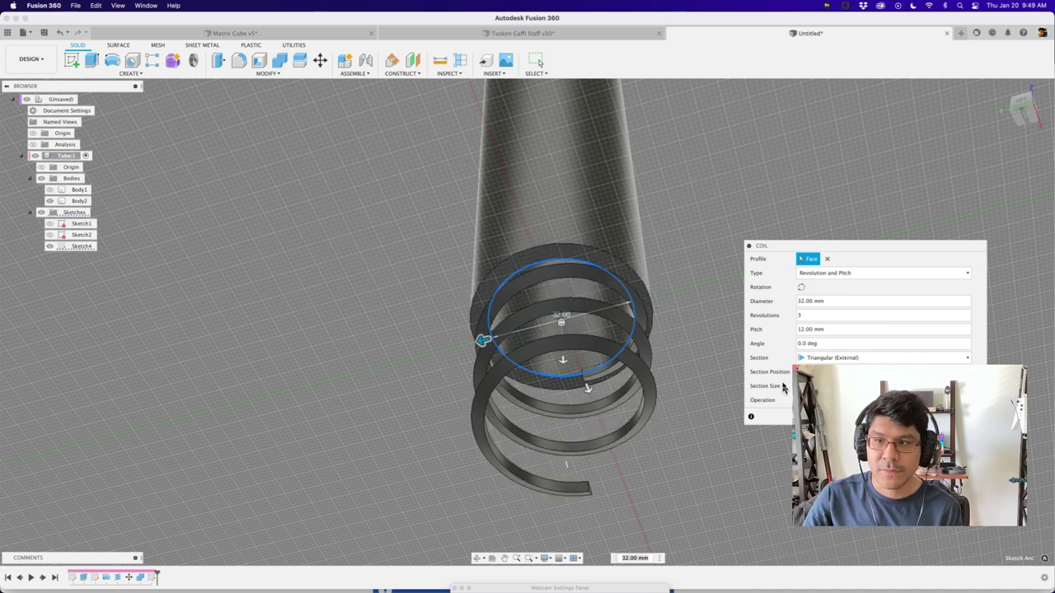
pyautogui.click(834, 330)
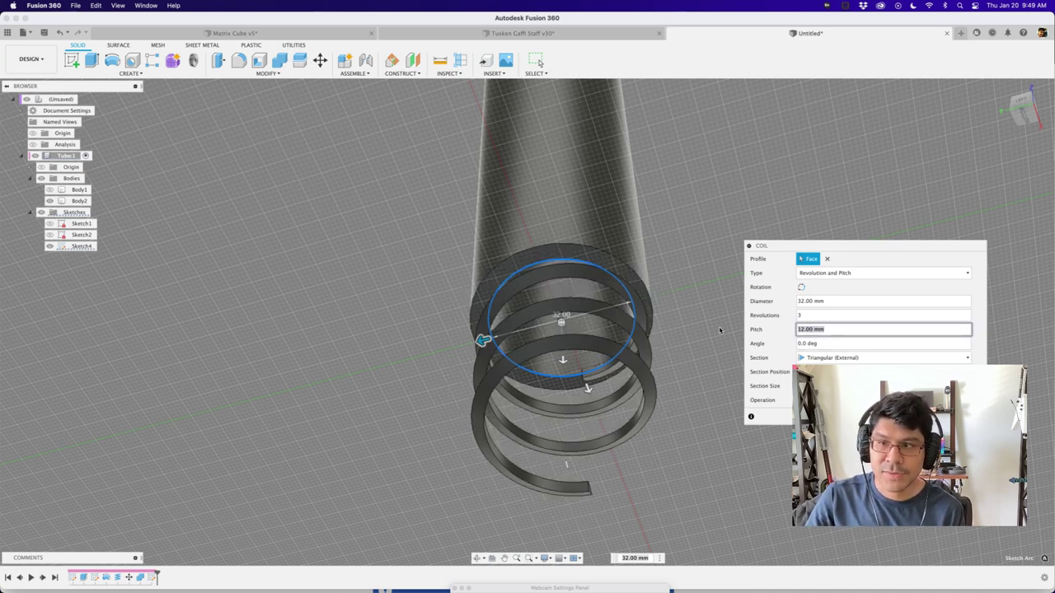
pyautogui.write('3')
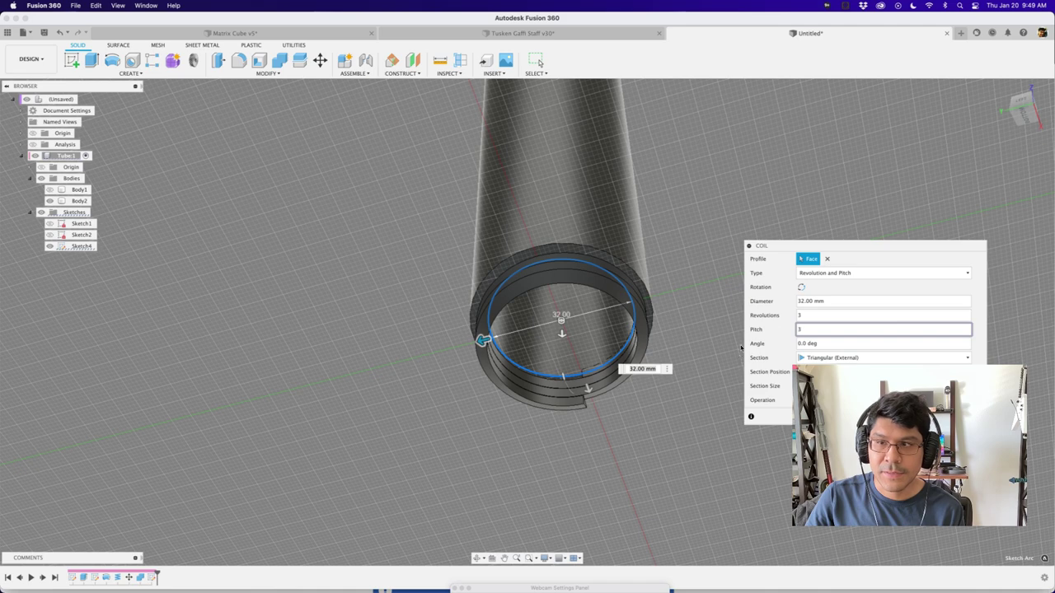
# Drive the coil's diameter with the expression tubeDiameter-(TubeThickness*2).
pyautogui.click(835, 301)
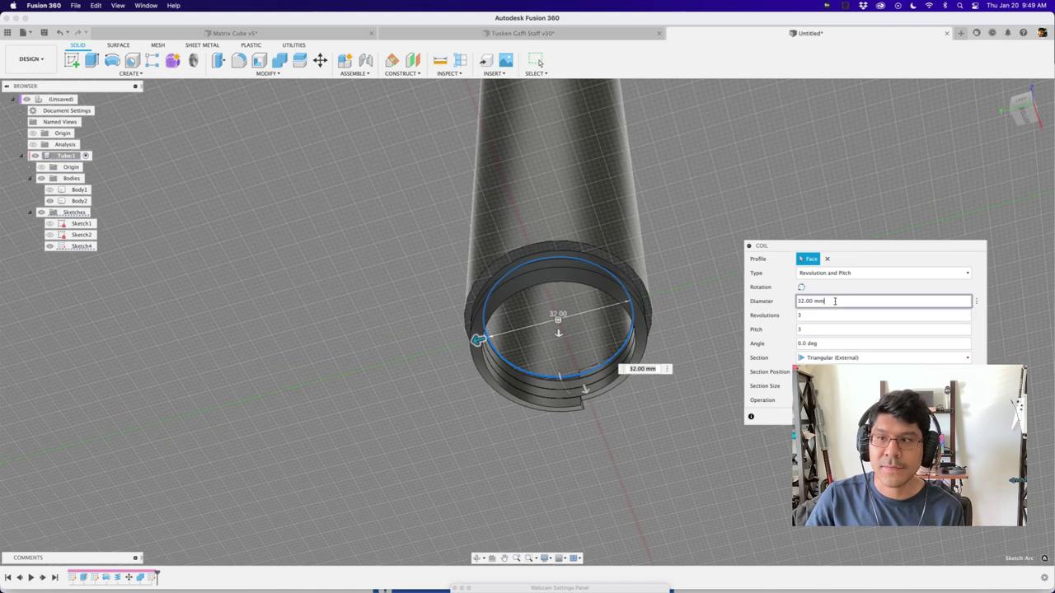
pyautogui.moveTo(835, 305); pyautogui.dragTo(785, 304)
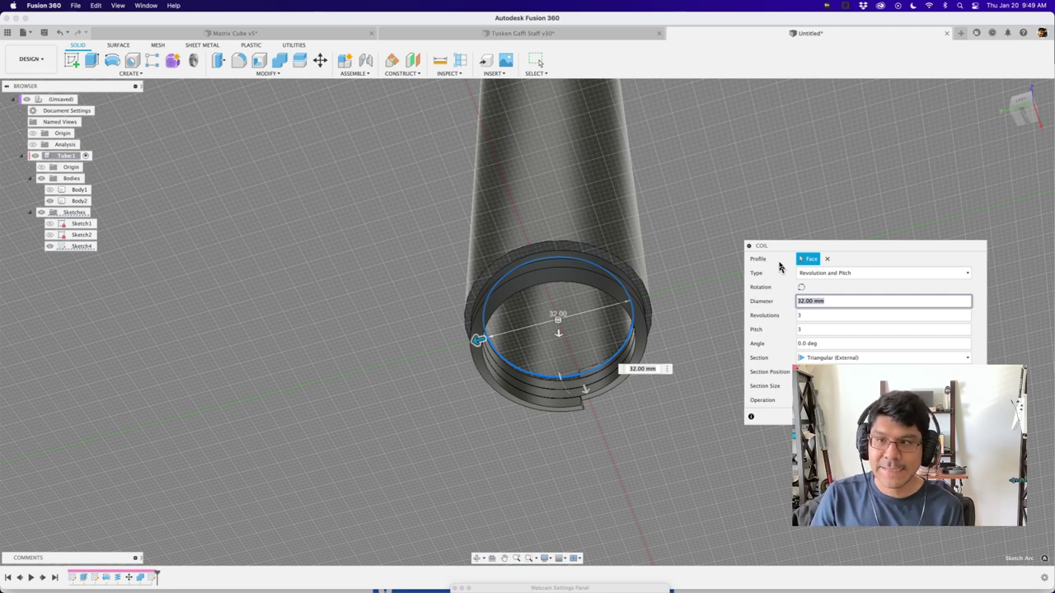
pyautogui.write('TubeThickness')
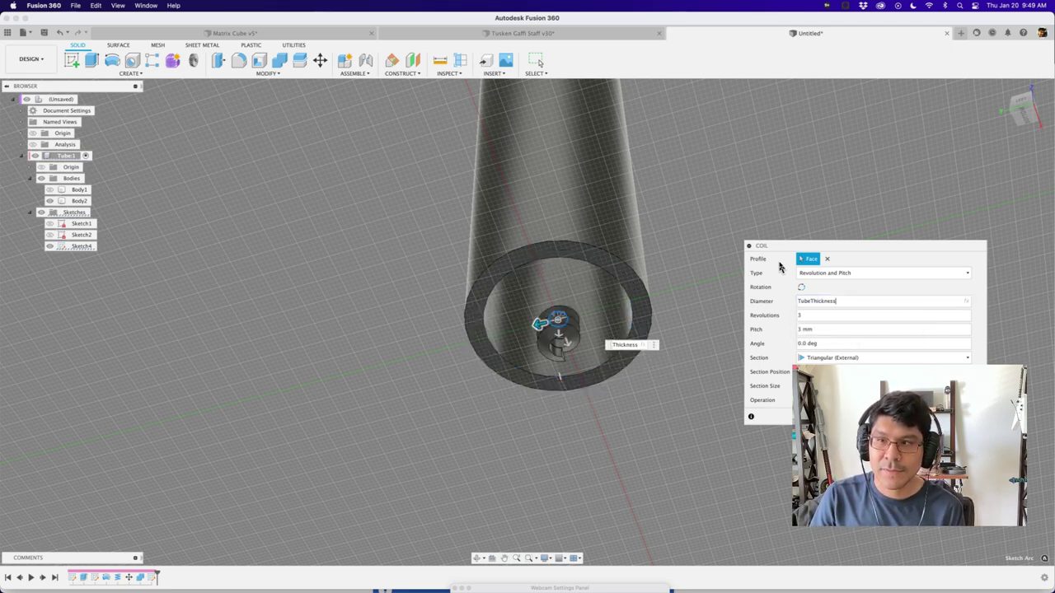
pyautogui.press('super+a')
pyautogui.write('tubeDiameter')
pyautogui.press('Down')
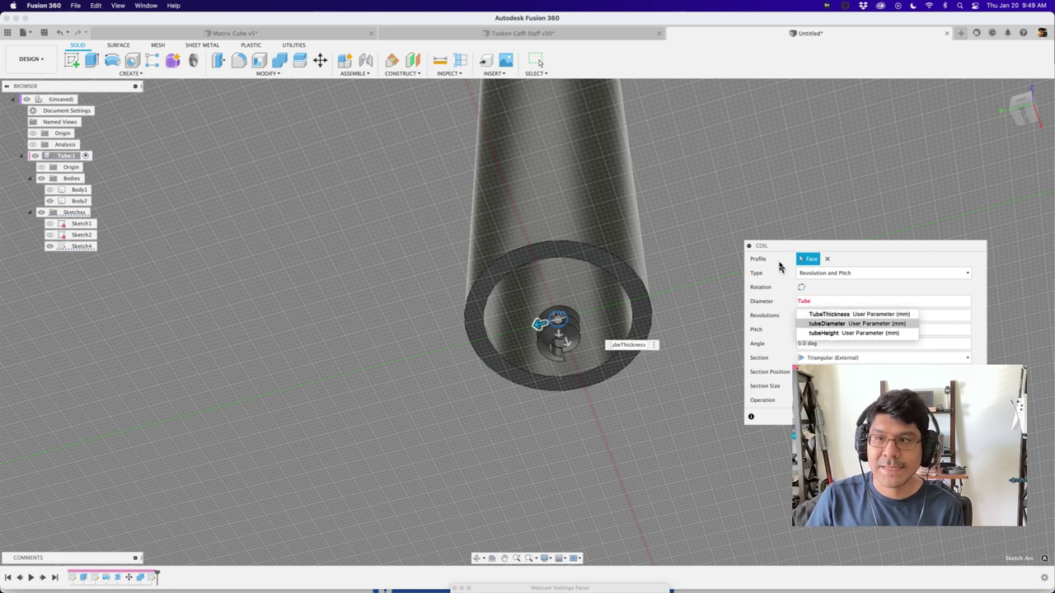
pyautogui.press('Return')
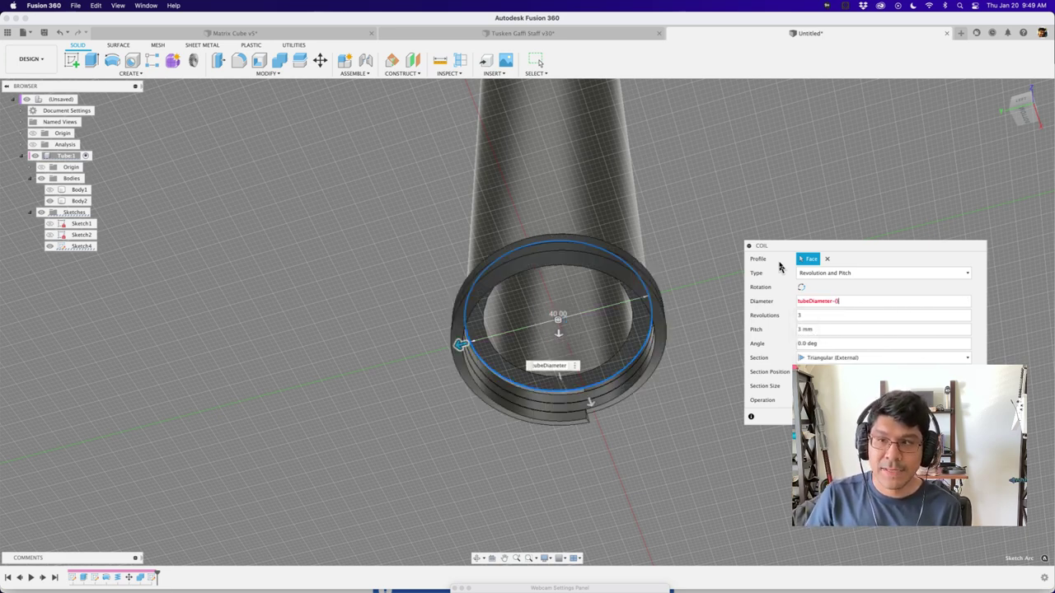
pyautogui.write('-(TubeThickness')
pyautogui.press('Return')
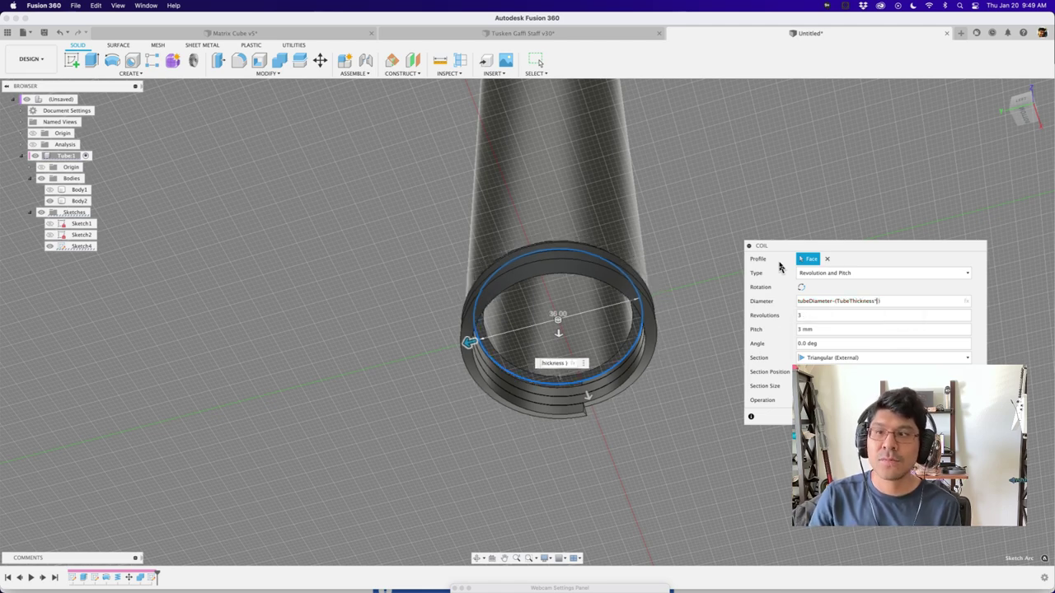
pyautogui.write('*2')
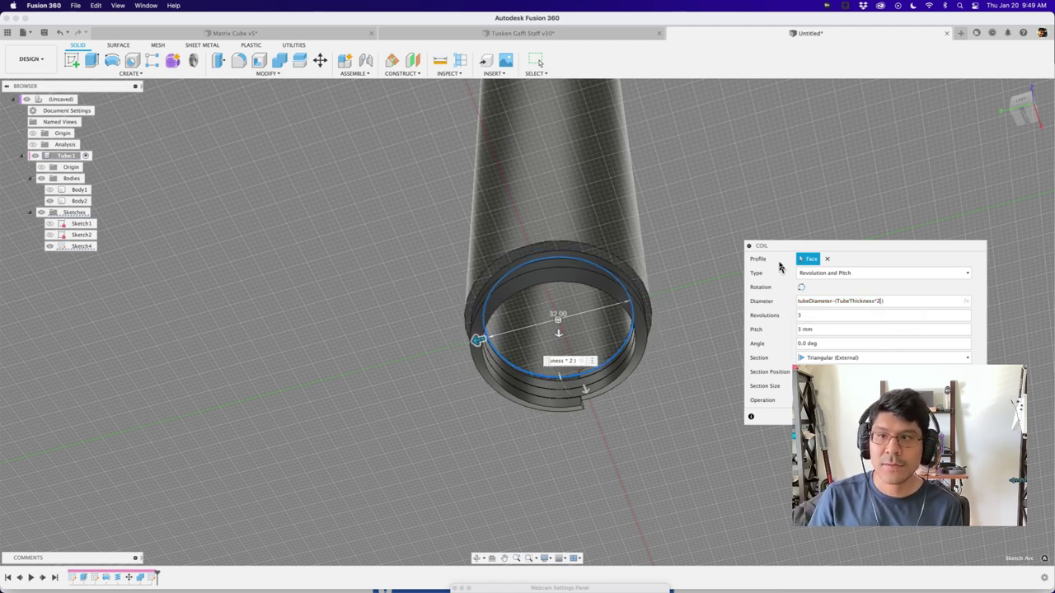
# Place the coil's section inside the base circle and change its shape to Triangular (Internal).
pyautogui.scroll(3, 602, 313)
pyautogui.scroll(-2, 715, 290)
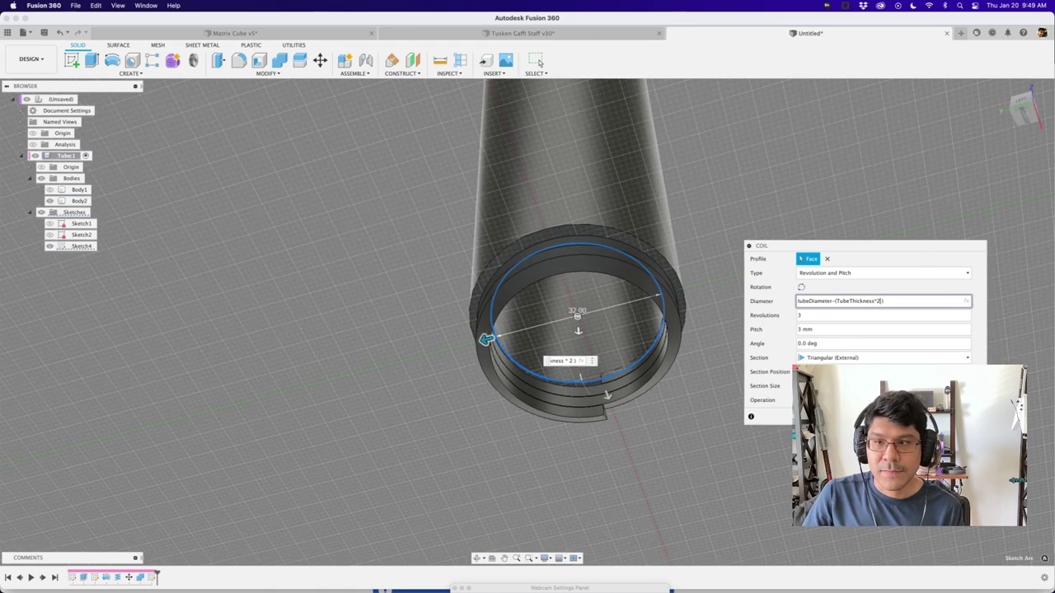
pyautogui.press('Return')
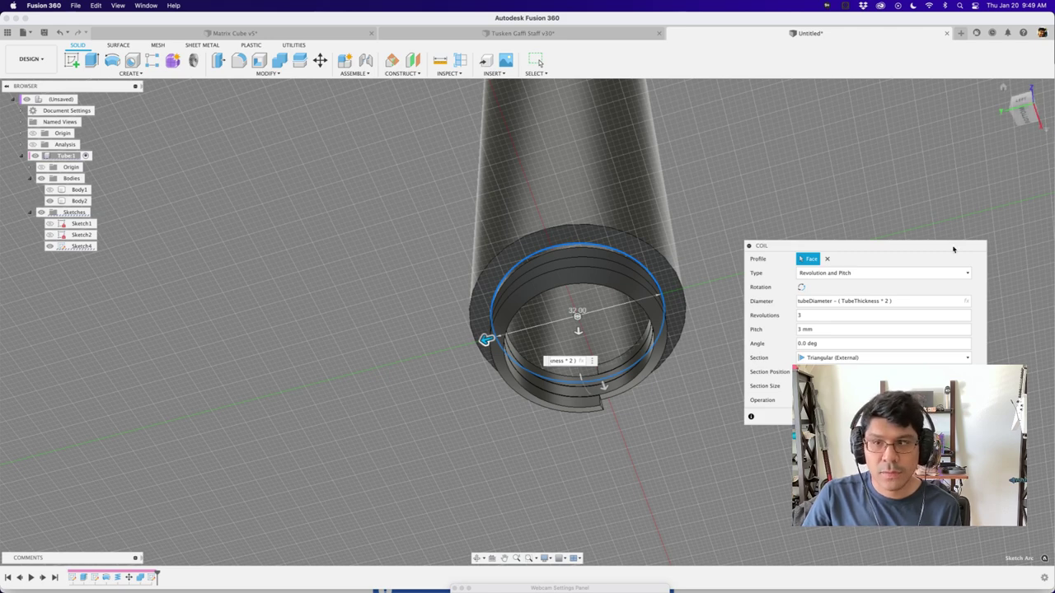
pyautogui.click(835, 359)
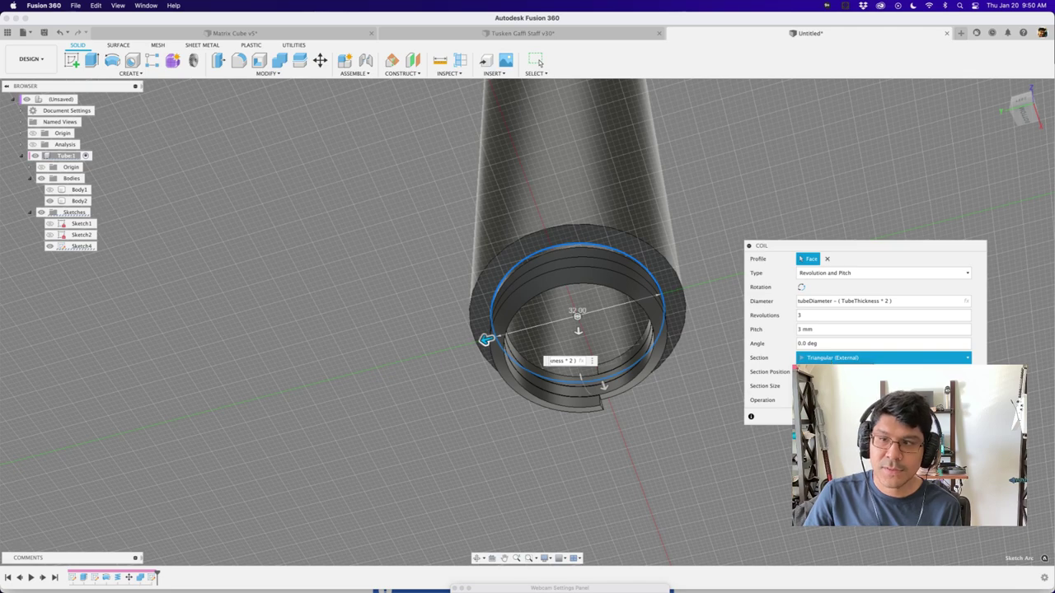
pyautogui.click(834, 410)
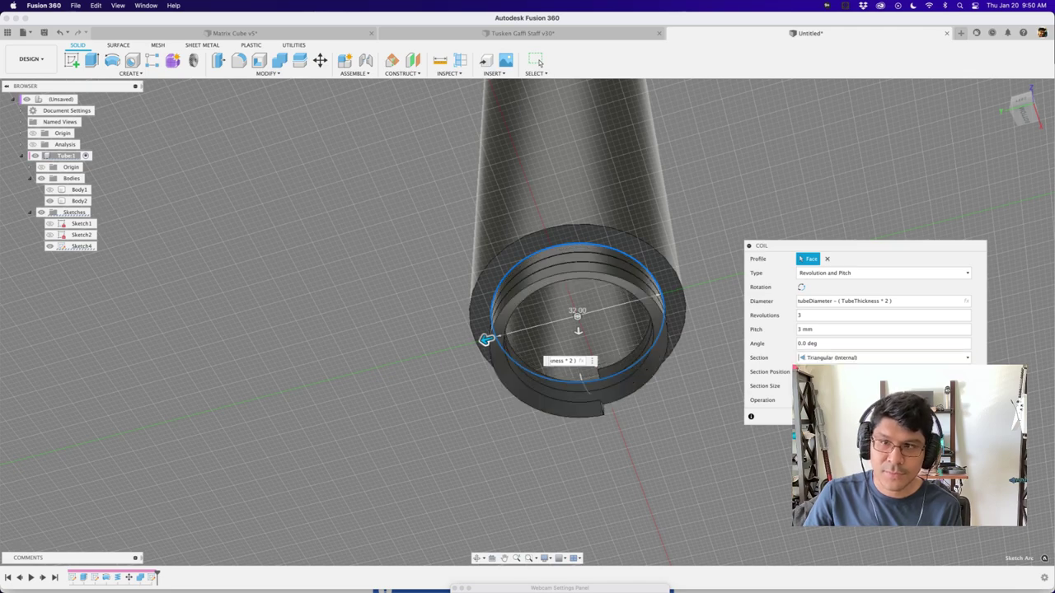
# Examine how the coil preview fits the tube's inner wall, from straight below and at an angle.
pyautogui.click(1026, 122)
pyautogui.scroll(5, 586, 183)
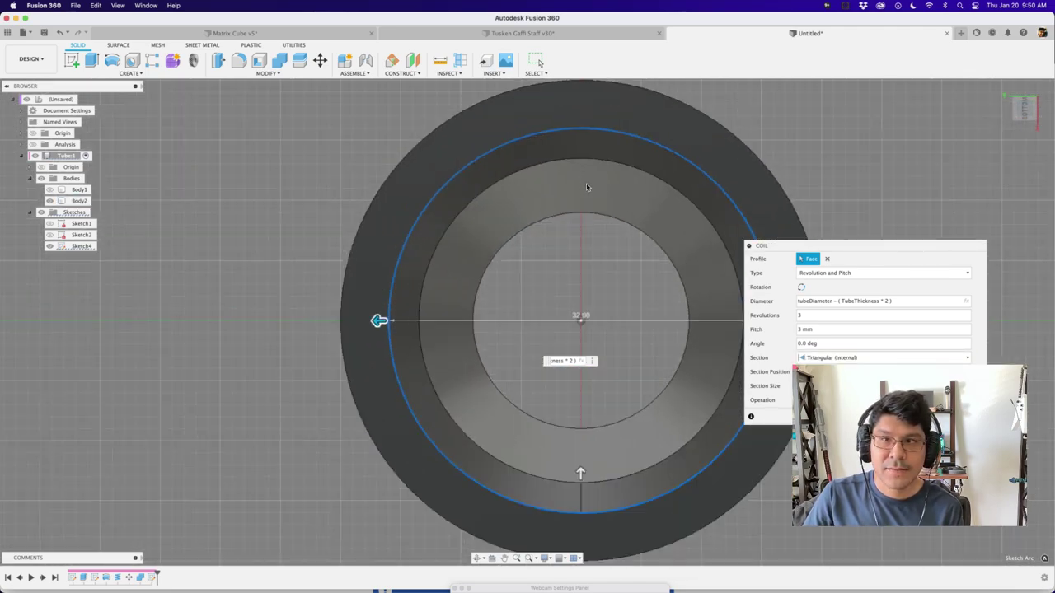
pyautogui.scroll(-3, 586, 185)
pyautogui.keyDown('shift'); pyautogui.moveTo(450, 188); pyautogui.dragTo(436, 222, button='middle'); pyautogui.keyUp('shift')
pyautogui.scroll(4, 544, 261)
pyautogui.scroll(-4, 544, 261)
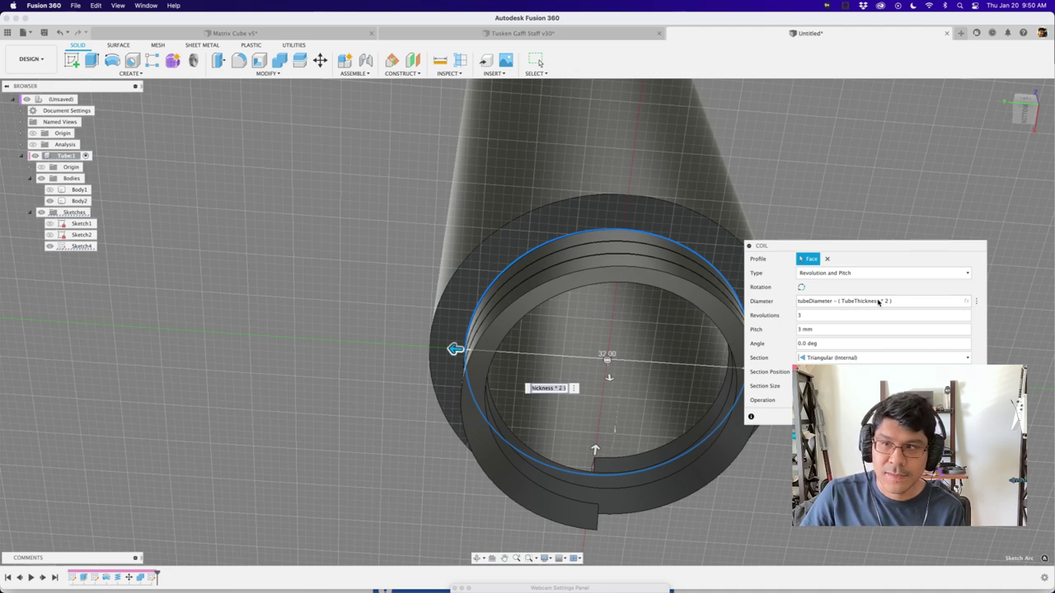
pyautogui.scroll(-2, 798, 223)
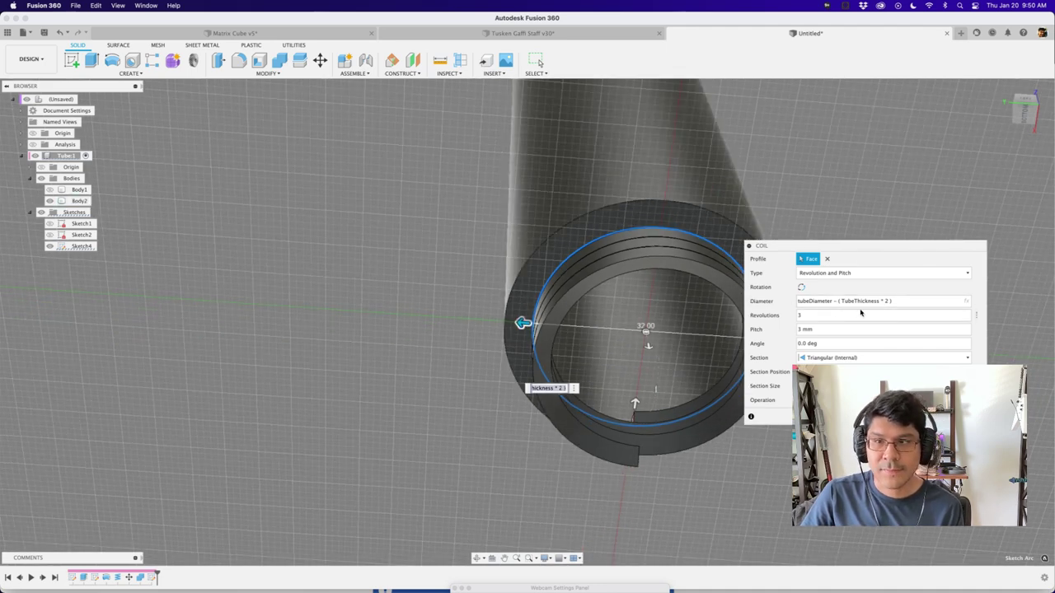
pyautogui.scroll(-3, 600, 278)
pyautogui.scroll(5, 685, 275)
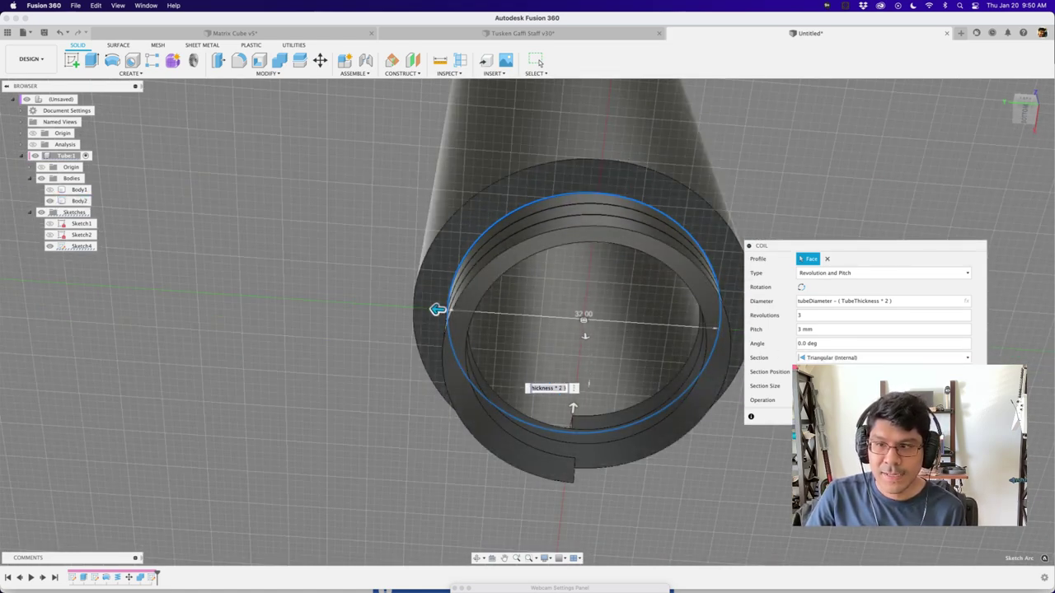
# Create the coil body and check its thread ends from the side, just below the tube's bottom face.
pyautogui.click(931, 417)
pyautogui.scroll(-4, 931, 337)
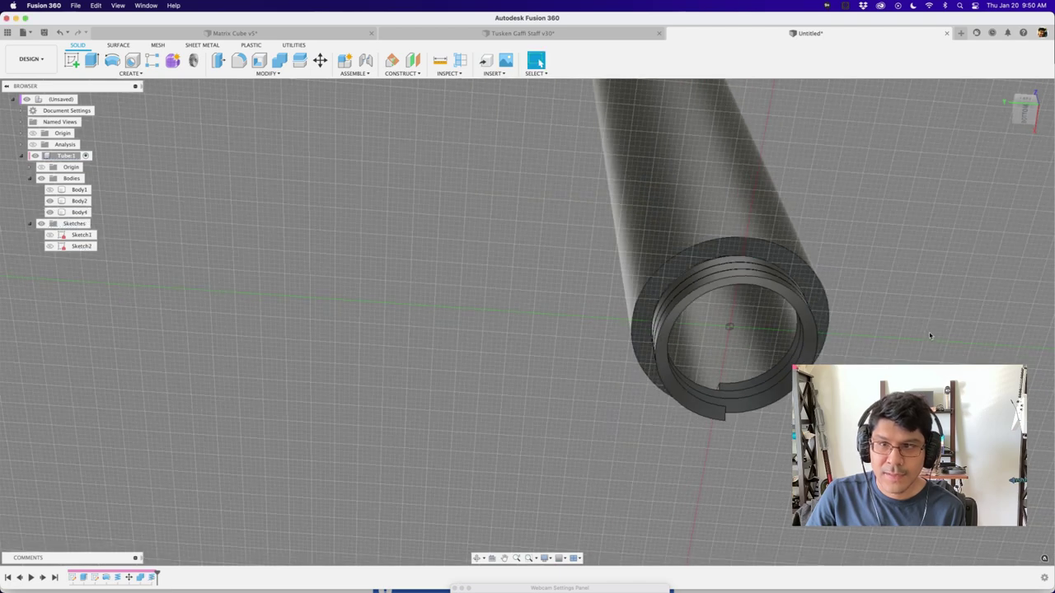
pyautogui.keyDown('shift'); pyautogui.moveTo(931, 337); pyautogui.dragTo(682, 400, button='middle'); pyautogui.keyUp('shift')
pyautogui.scroll(5, 495, 412)
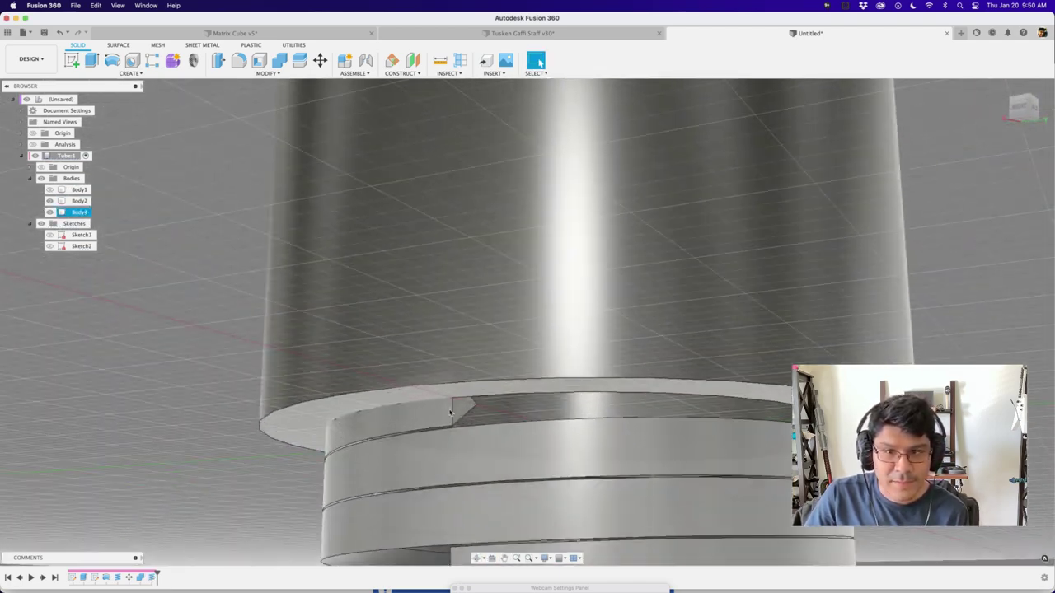
pyautogui.click(450, 408)
pyautogui.scroll(-3, 377, 399)
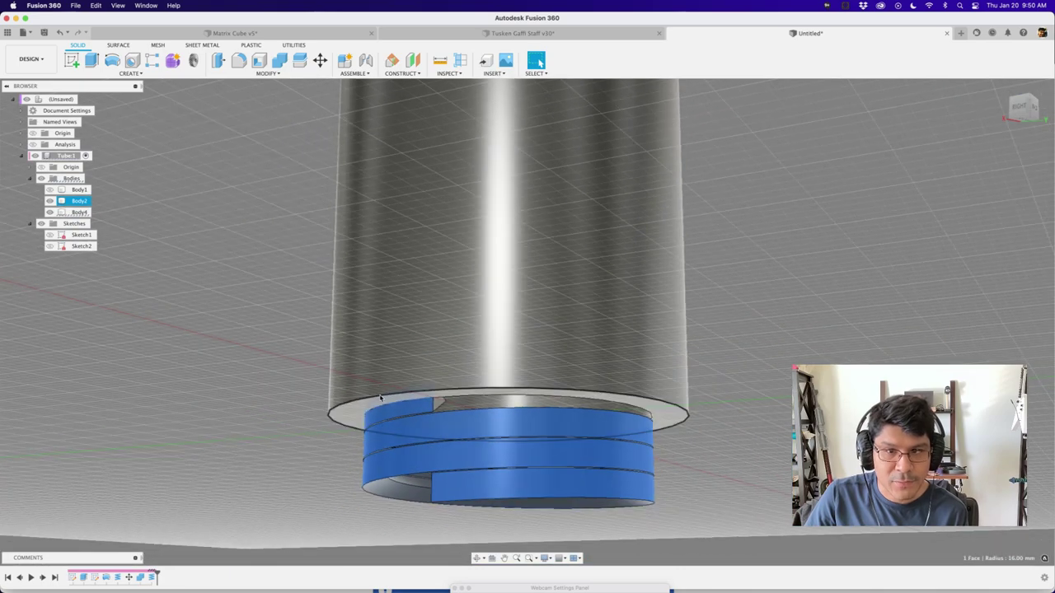
pyautogui.click(244, 401)
pyautogui.moveTo(289, 391); pyautogui.dragTo(290, 378, button='middle')
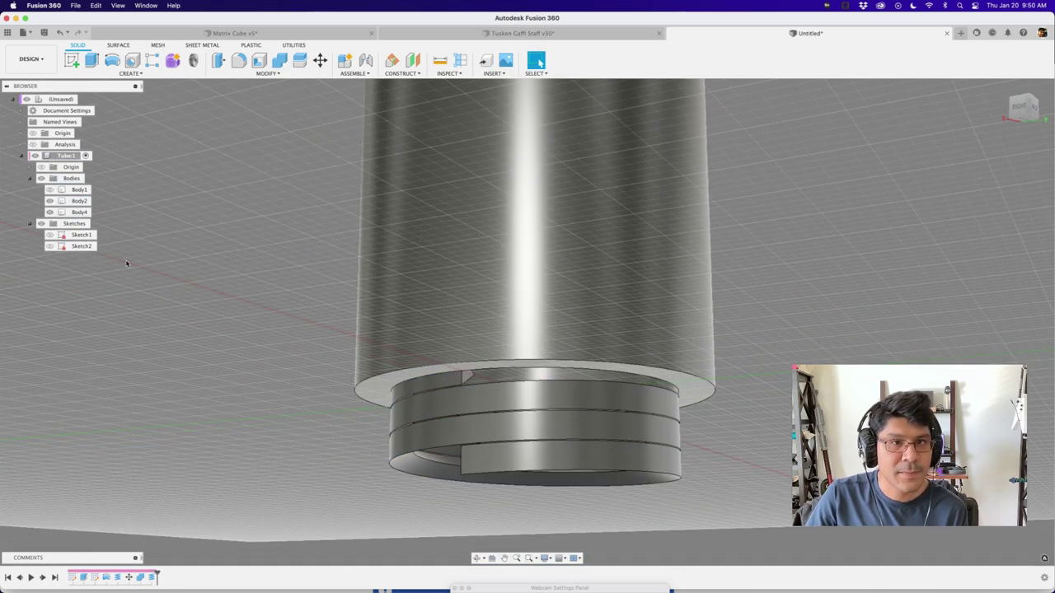
# Move the coil body up along the tube's axis so that it sits inside the bottom opening.
pyautogui.click(79, 212)
pyautogui.press('m')
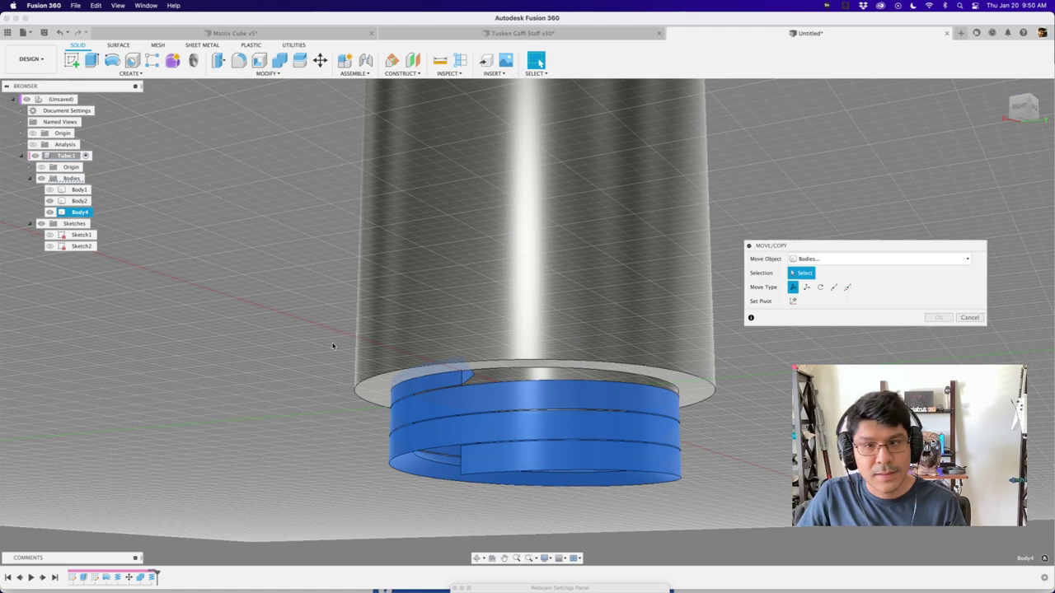
pyautogui.moveTo(480, 476); pyautogui.dragTo(498, 389)
pyautogui.press('Return')
# Combine the tube body with the coil body using the Join operation to form the internal thread.
pyautogui.keyDown('shift'); pyautogui.moveTo(498, 389); pyautogui.dragTo(393, 382, button='middle'); pyautogui.keyUp('shift')
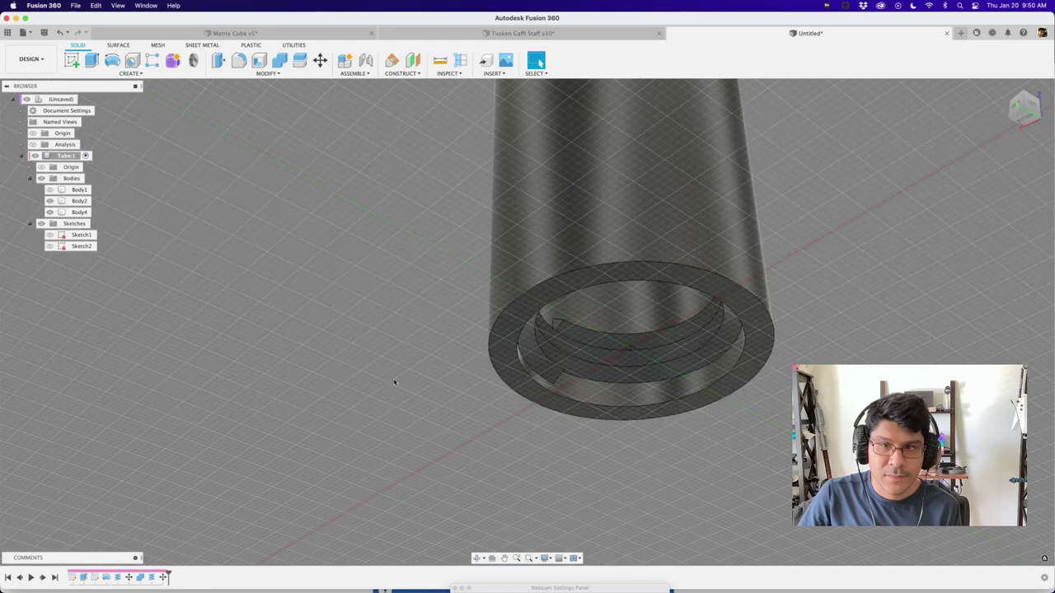
pyautogui.write('scom')
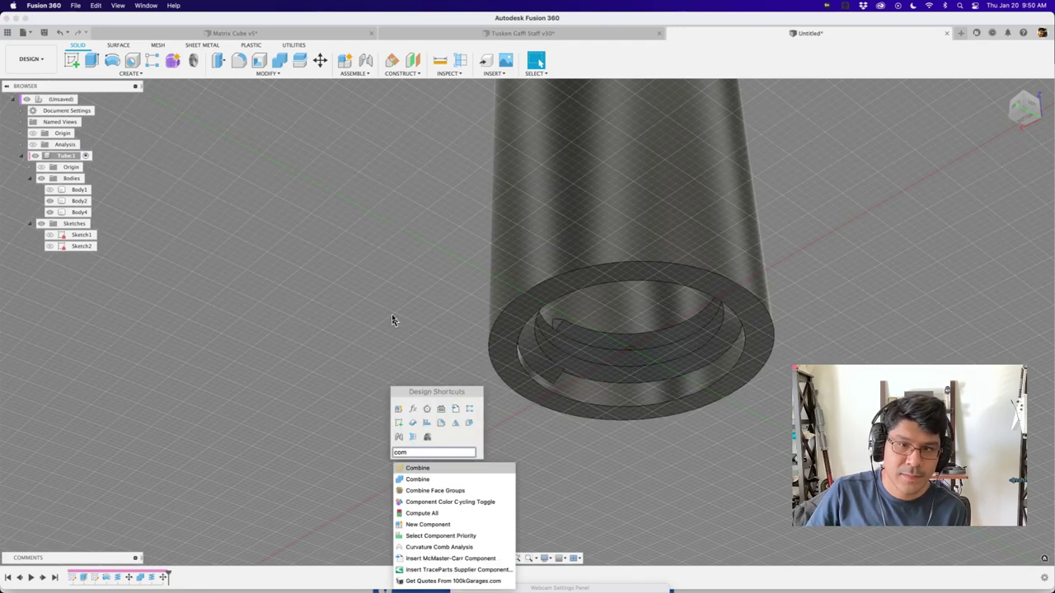
pyautogui.press('Down')
pyautogui.press('Return')
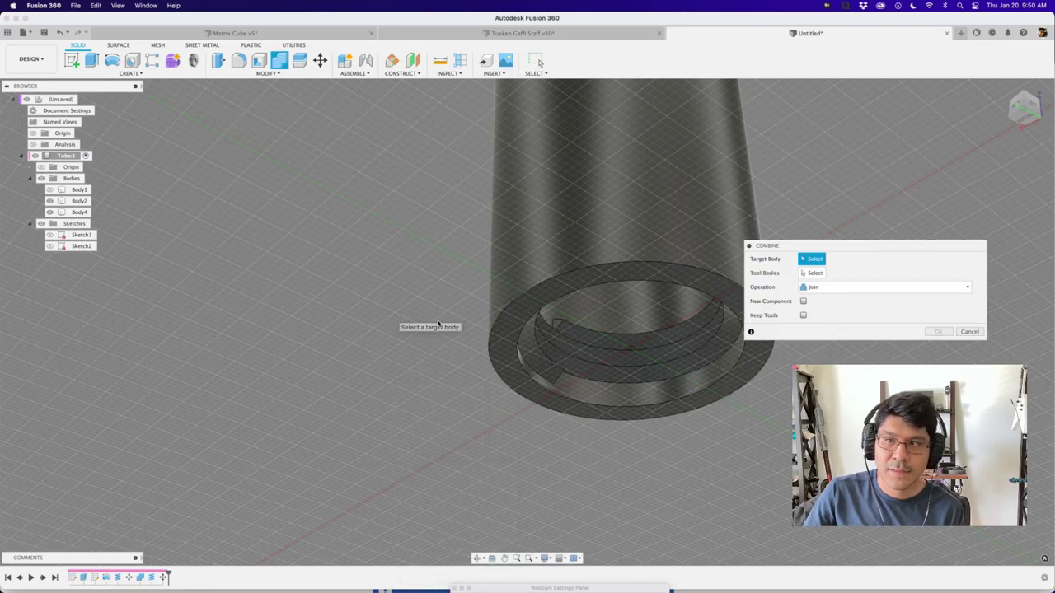
pyautogui.click(621, 253)
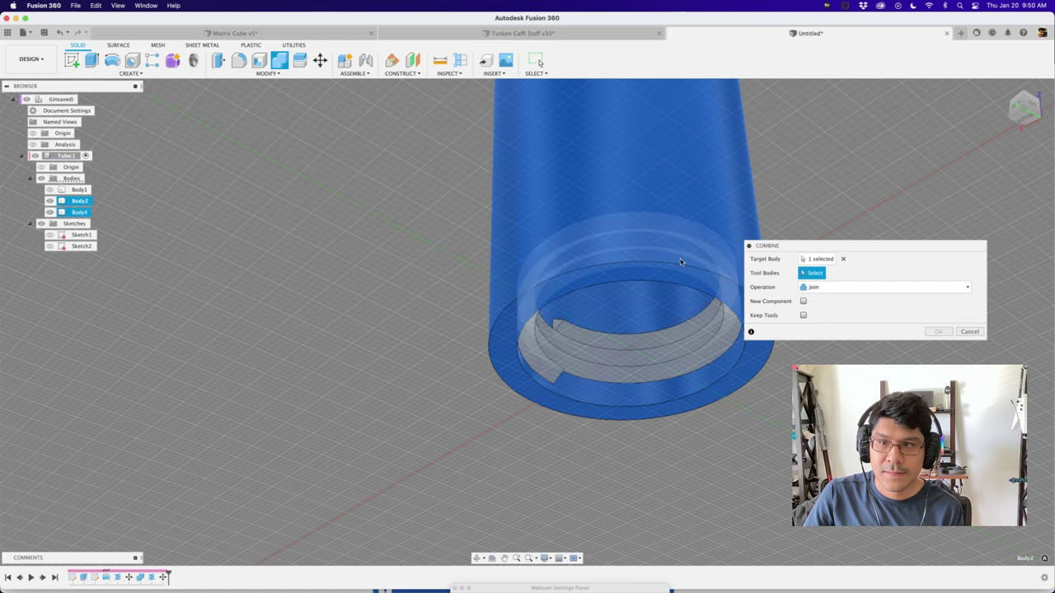
pyautogui.click(675, 338)
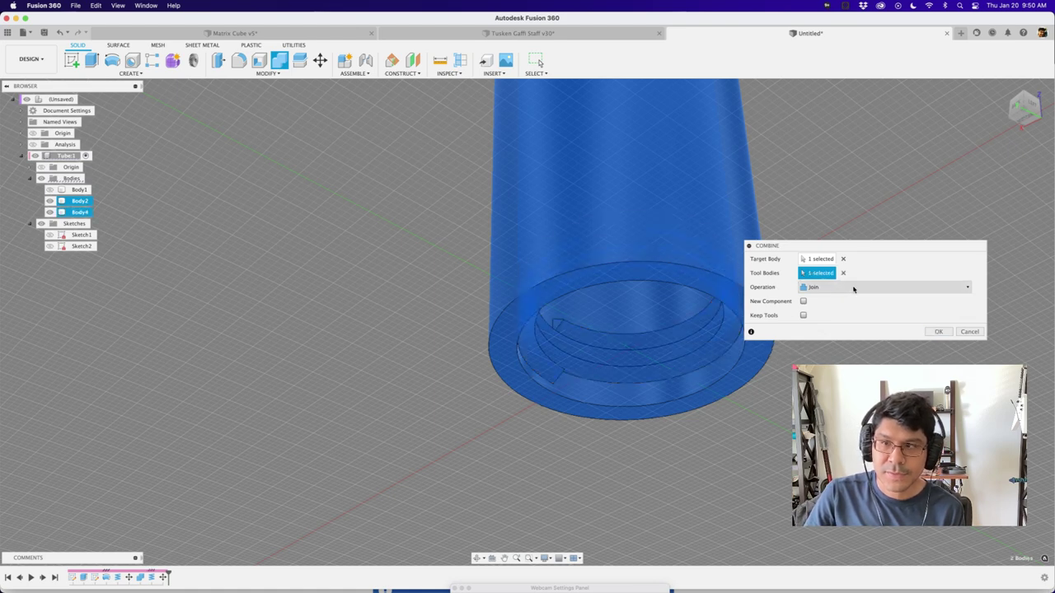
pyautogui.click(937, 331)
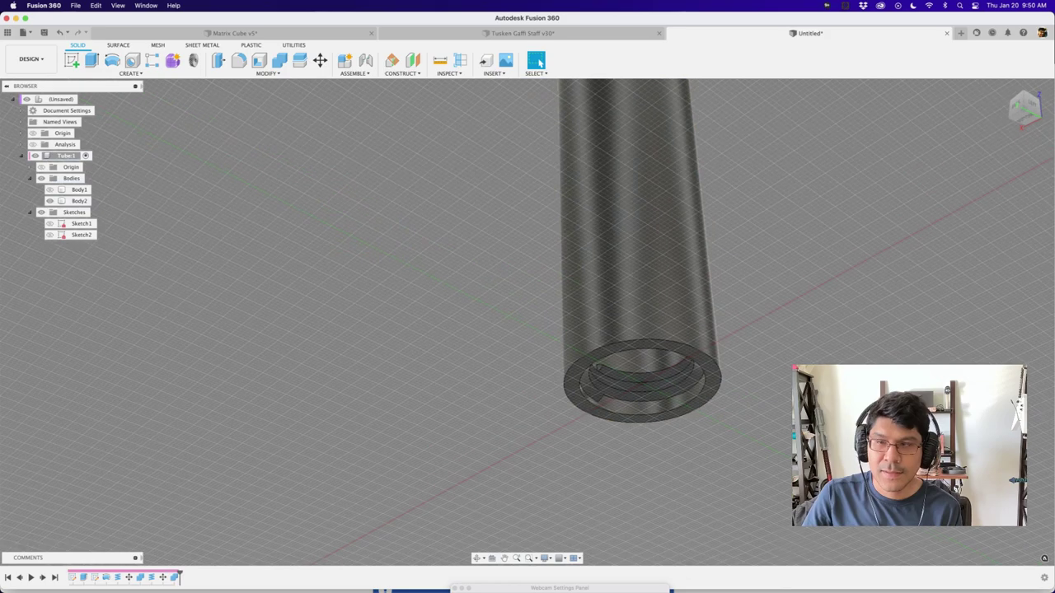
# Test the parametric tube by setting the tubeDiameter user parameter to 30 mm.
pyautogui.click(1004, 89)
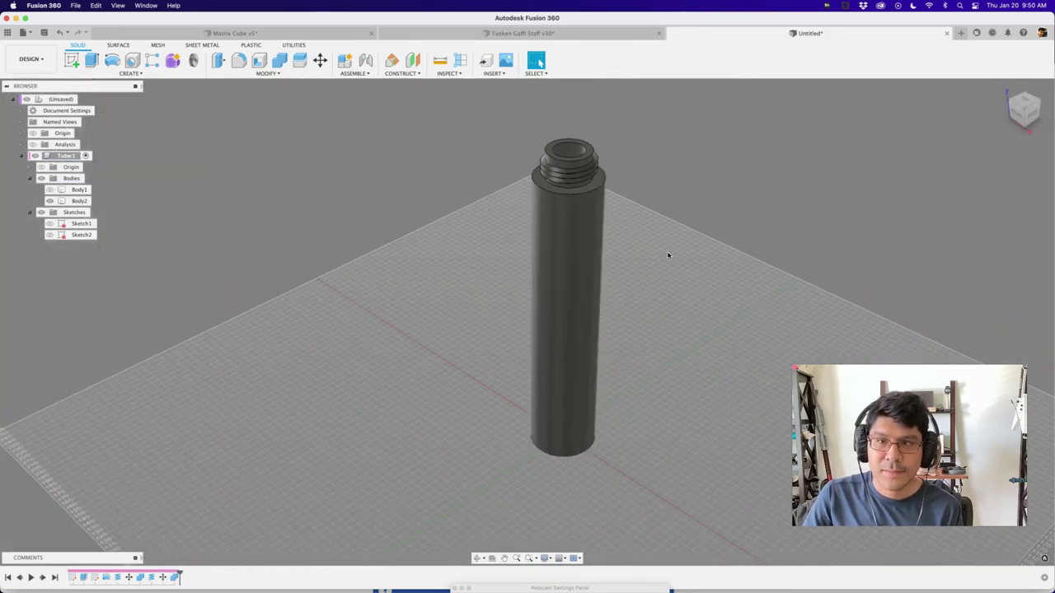
pyautogui.moveTo(667, 254)
pyautogui.keyDown('shift'); pyautogui.mouseDown(button='middle')
pyautogui.moveTo(667, 302)
pyautogui.moveTo(676, 254)
pyautogui.moveTo(681, 266)
pyautogui.mouseUp(button='middle'); pyautogui.keyUp('shift')
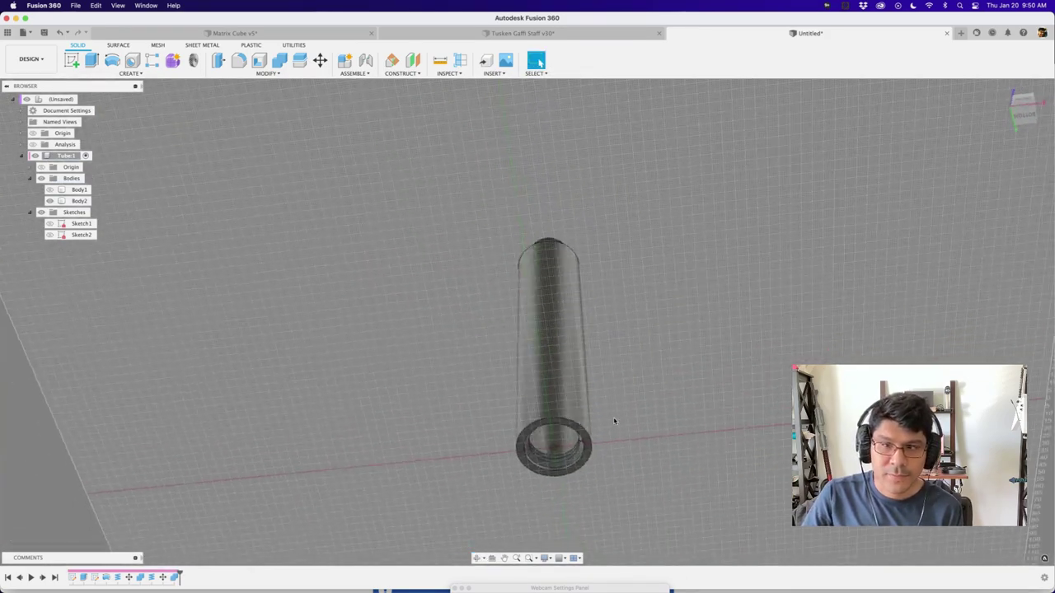
pyautogui.hotkey('shift', 'p')
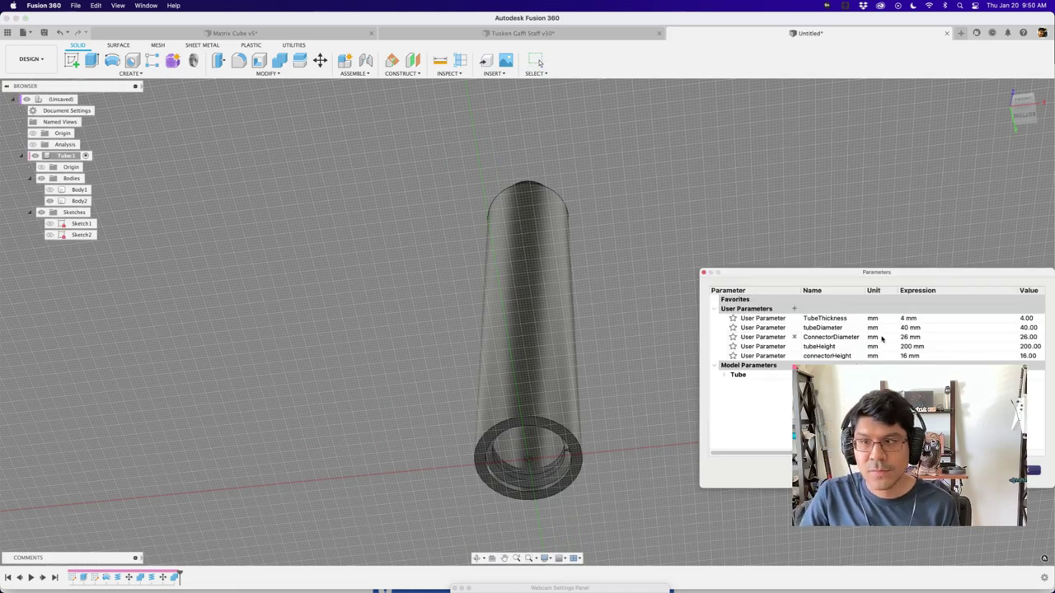
pyautogui.click(904, 329)
pyautogui.write('30')
pyautogui.press('Return')
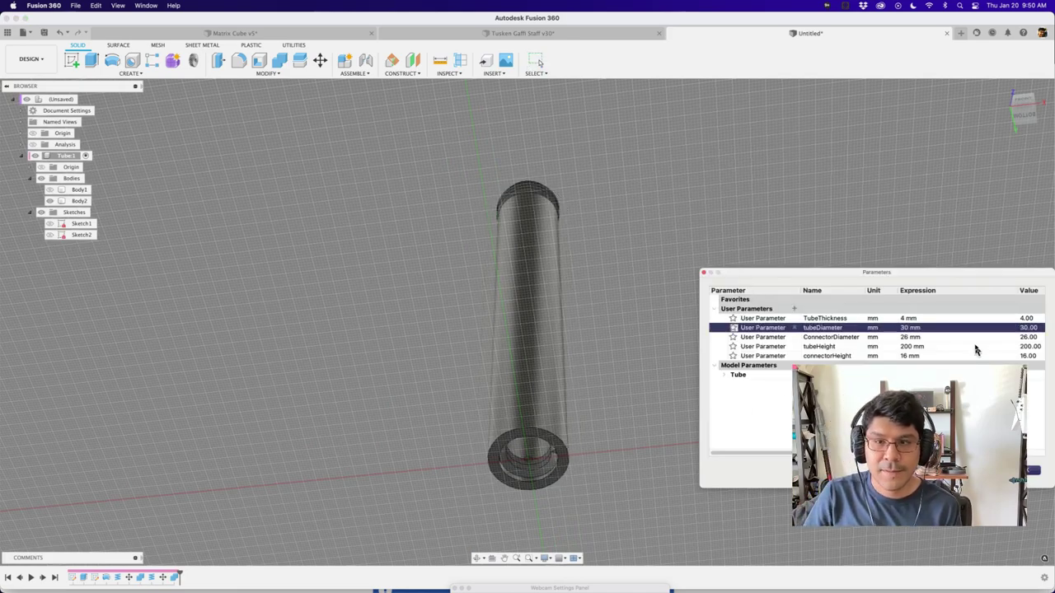
# Set the tubeDiameter user parameter to 40 mm and check the change at the threaded neck.
pyautogui.keyDown('shift'); pyautogui.moveTo(640, 242); pyautogui.dragTo(615, 337, button='middle'); pyautogui.keyUp('shift')
pyautogui.scroll(3, 549, 205)
pyautogui.keyDown('shift'); pyautogui.moveTo(548, 205); pyautogui.dragTo(465, 209, button='middle'); pyautogui.keyUp('shift')
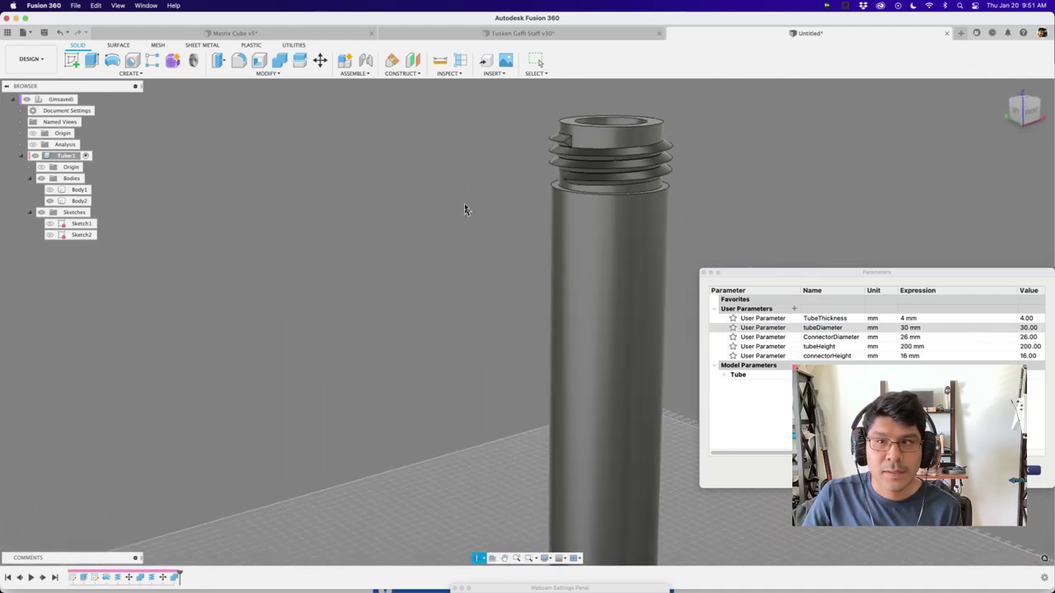
pyautogui.click(910, 328)
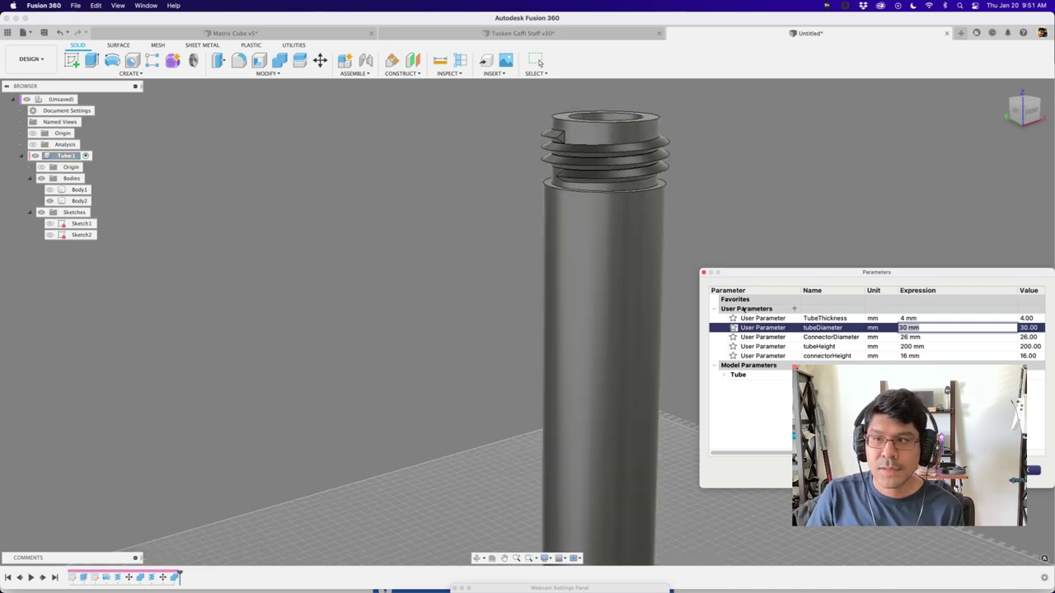
pyautogui.press('Return')
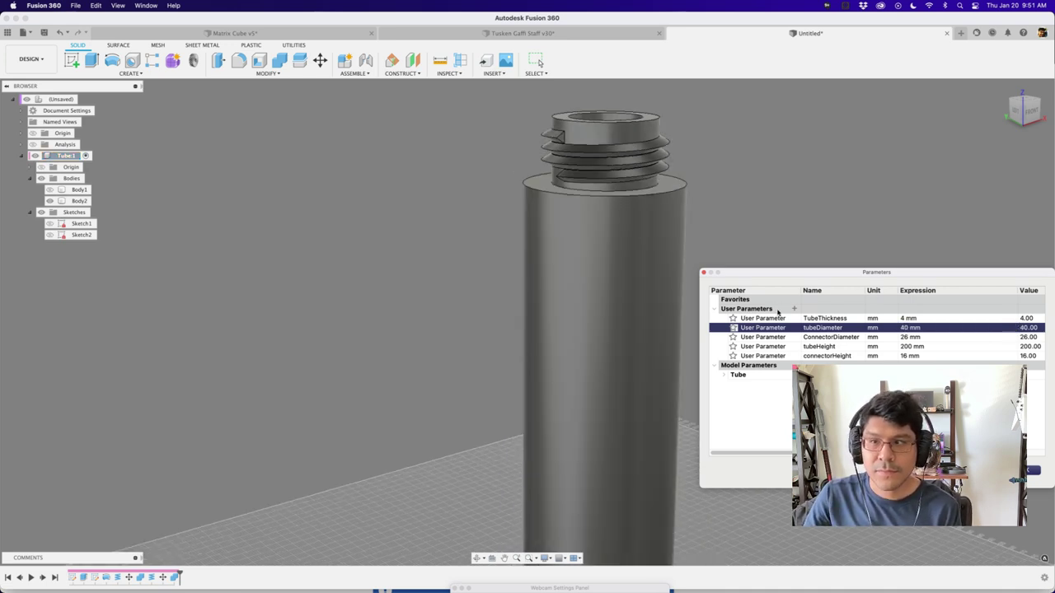
# Test the ConnectorDiameter user parameter at 28 mm, set it to 25 mm, and close the parameter table.
pyautogui.click(919, 337)
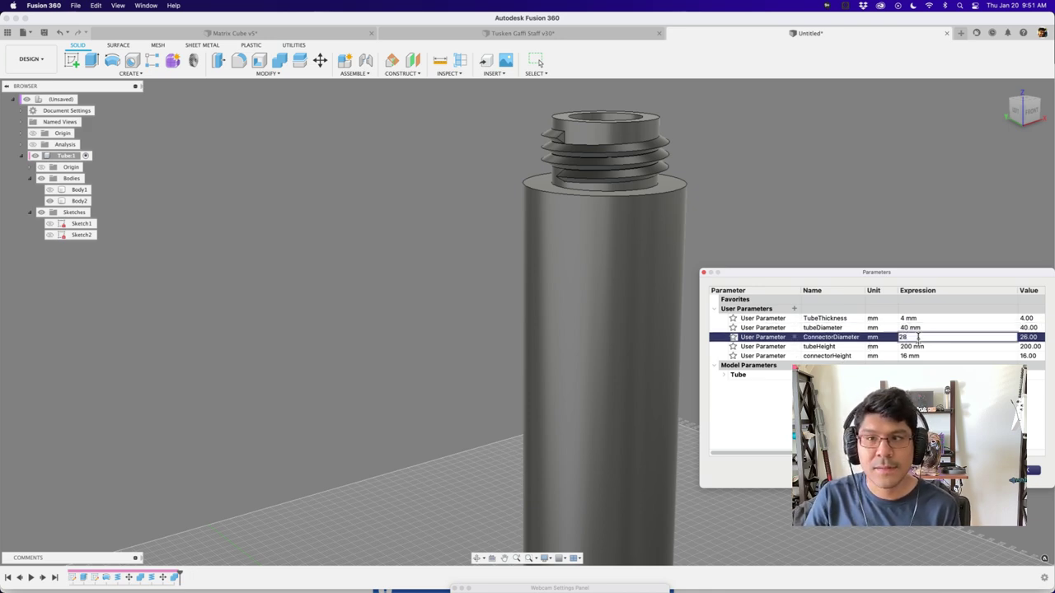
pyautogui.press('Return')
pyautogui.click(917, 340)
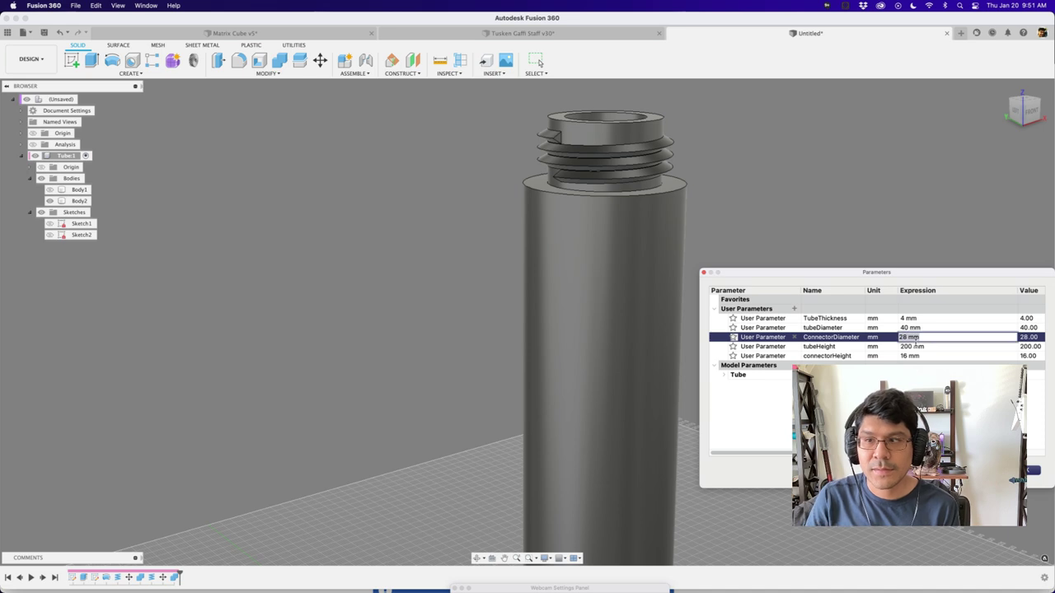
pyautogui.write('25')
pyautogui.press('Return')
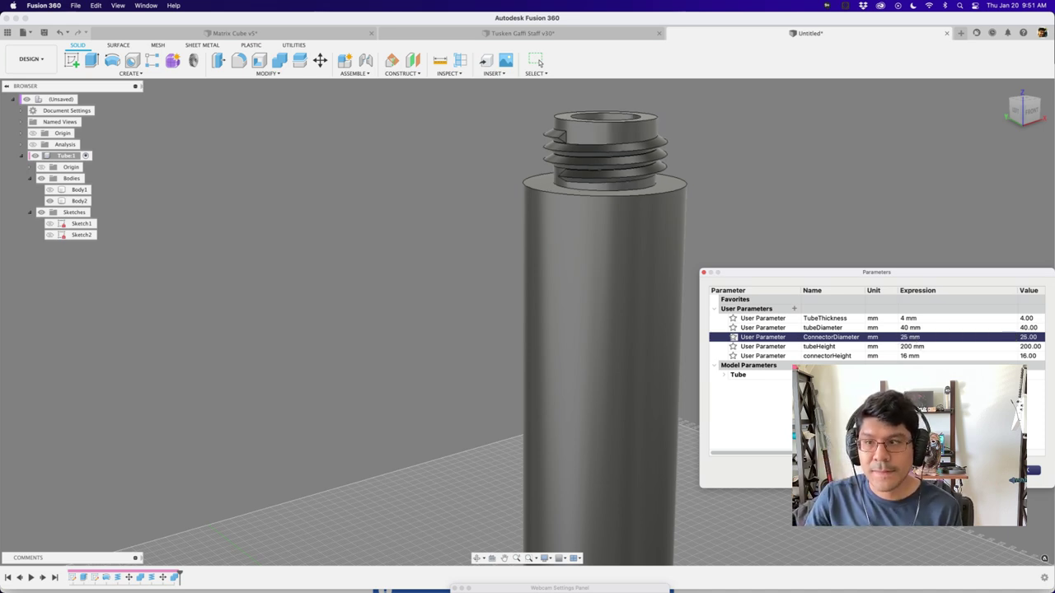
pyautogui.click(1030, 470)
# Examine the whole resized tube and its threaded neck from several sides.
pyautogui.scroll(-6, 725, 308)
pyautogui.moveTo(754, 350); pyautogui.dragTo(647, 210, button='middle')
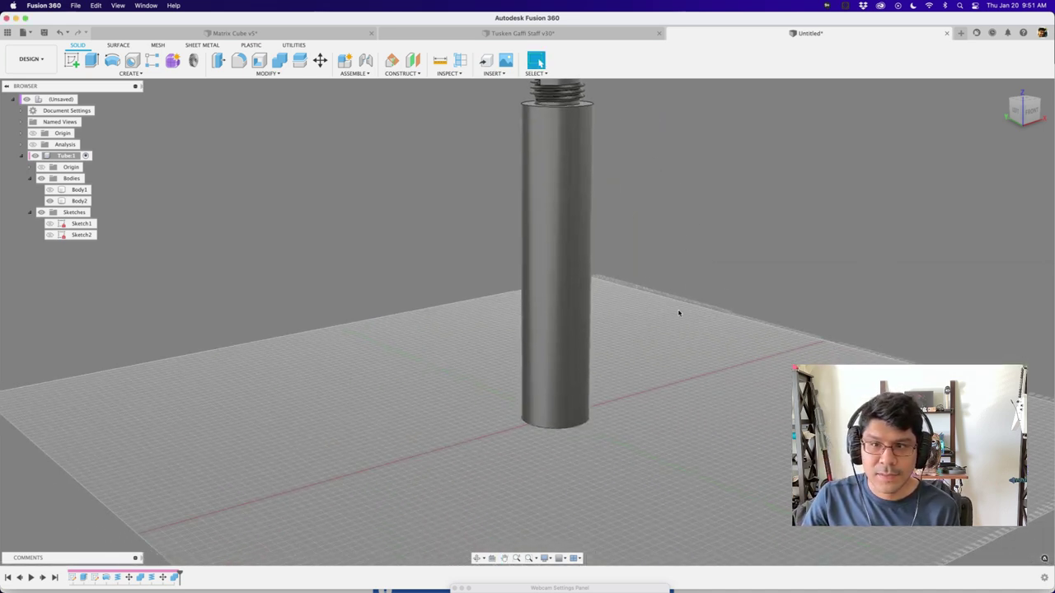
pyautogui.keyDown('shift'); pyautogui.moveTo(672, 453); pyautogui.dragTo(695, 337, button='middle'); pyautogui.keyUp('shift')
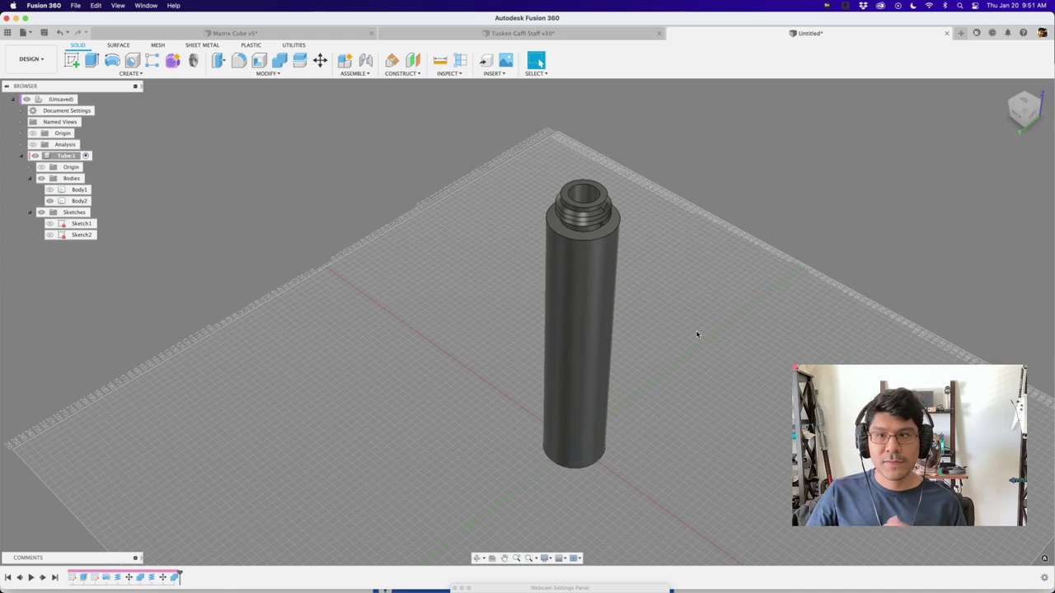
pyautogui.click(592, 319)
pyautogui.click(701, 326)
pyautogui.click(580, 333)
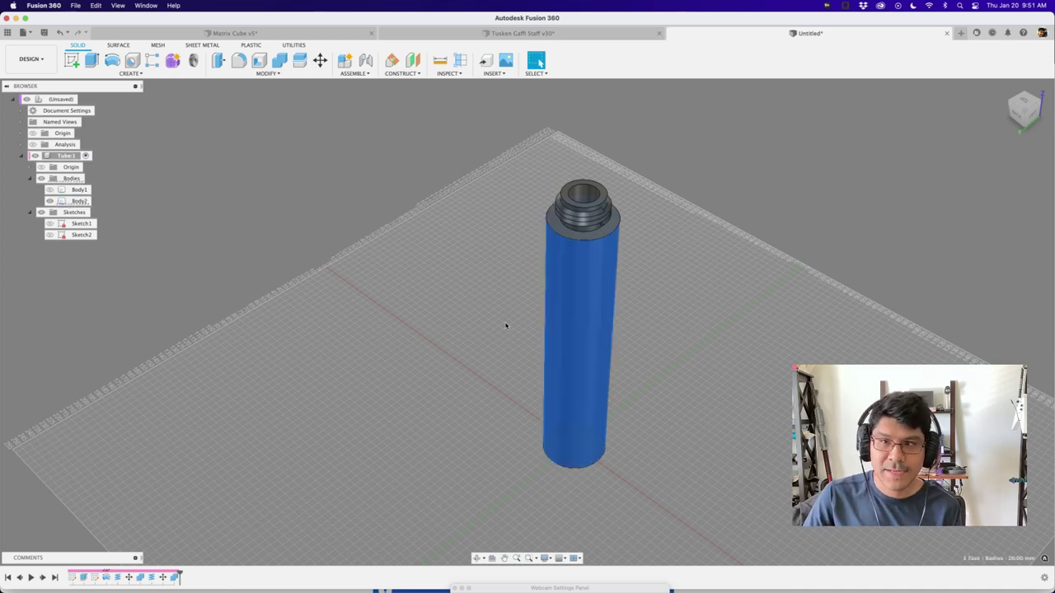
pyautogui.click(481, 411)
pyautogui.keyDown('shift'); pyautogui.moveTo(482, 412); pyautogui.dragTo(497, 393, button='middle'); pyautogui.keyUp('shift')
pyautogui.scroll(3, 578, 323)
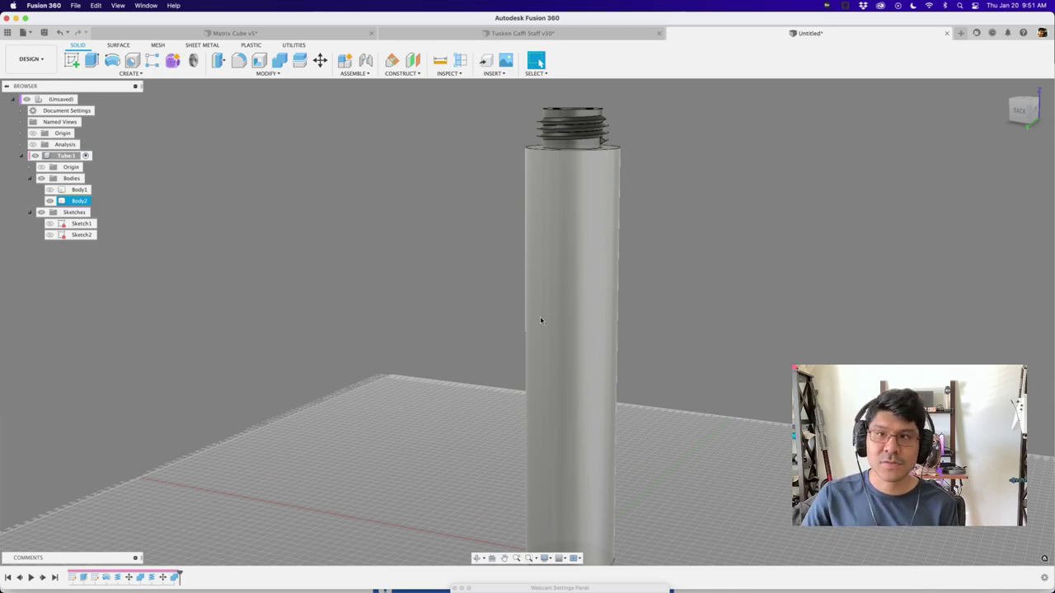
pyautogui.scroll(-3, 569, 323)
pyautogui.keyDown('shift'); pyautogui.moveTo(709, 330); pyautogui.dragTo(693, 383, button='middle'); pyautogui.keyUp('shift')
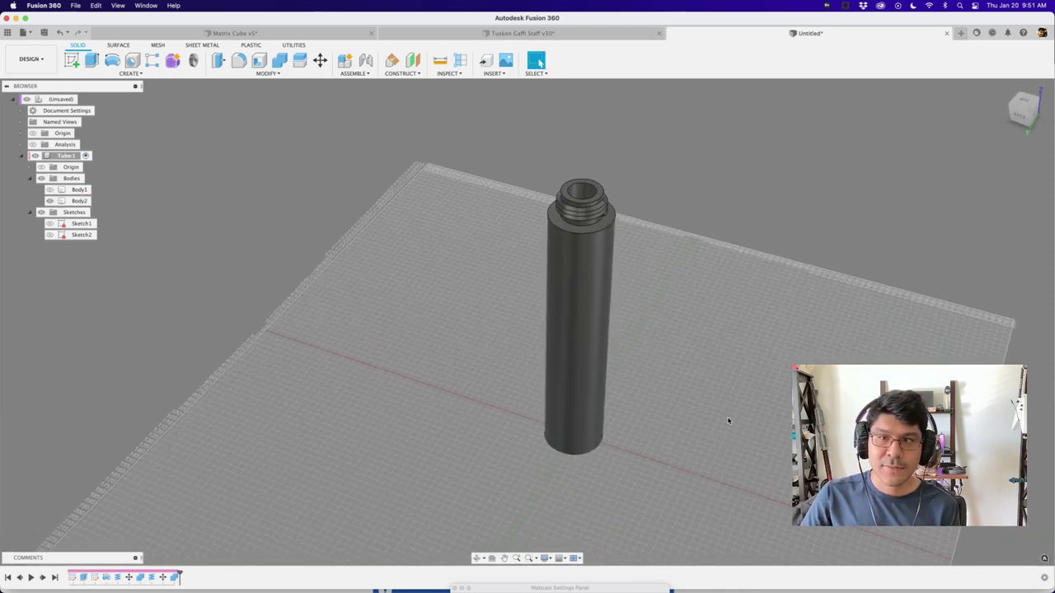
pyautogui.keyDown('shift'); pyautogui.moveTo(728, 421); pyautogui.dragTo(661, 413, button='middle'); pyautogui.keyUp('shift')
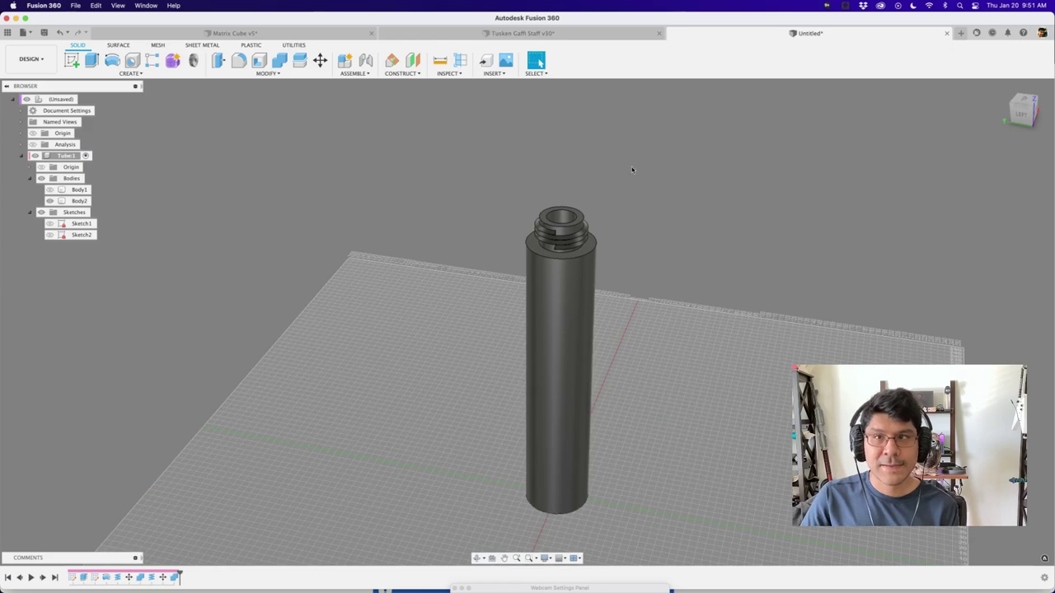
pyautogui.scroll(1, 632, 169)
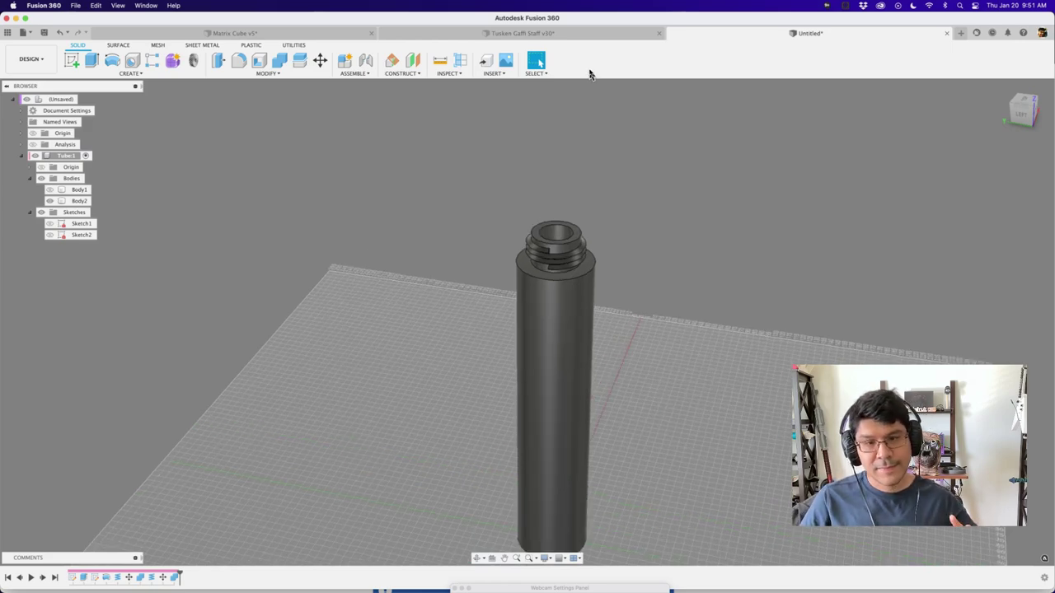
# Switch to the Tusken Gaffi Staff v30 design and hide its section analysis to show the complete staff.
pyautogui.click(598, 35)
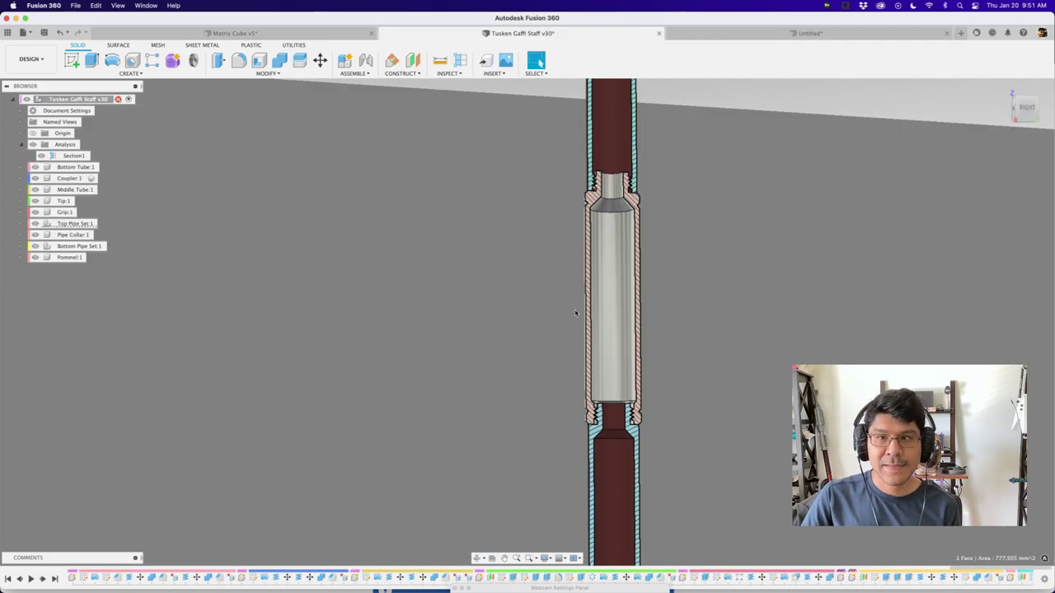
pyautogui.keyDown('shift'); pyautogui.moveTo(329, 231); pyautogui.dragTo(169, 183, button='middle'); pyautogui.keyUp('shift')
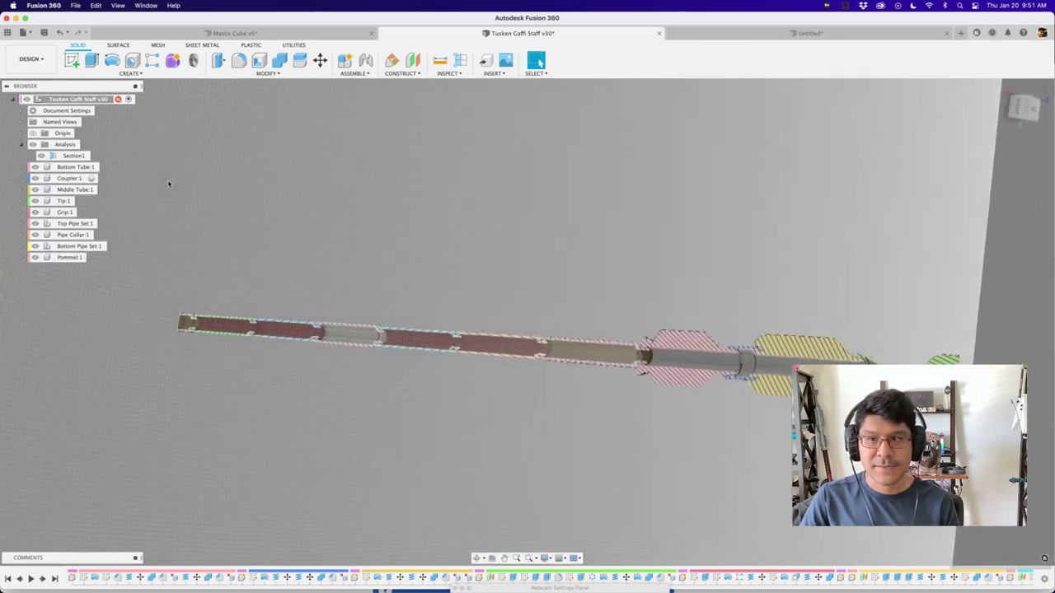
pyautogui.click(33, 144)
pyautogui.keyDown('shift'); pyautogui.moveTo(257, 200); pyautogui.dragTo(588, 548, button='middle'); pyautogui.keyUp('shift')
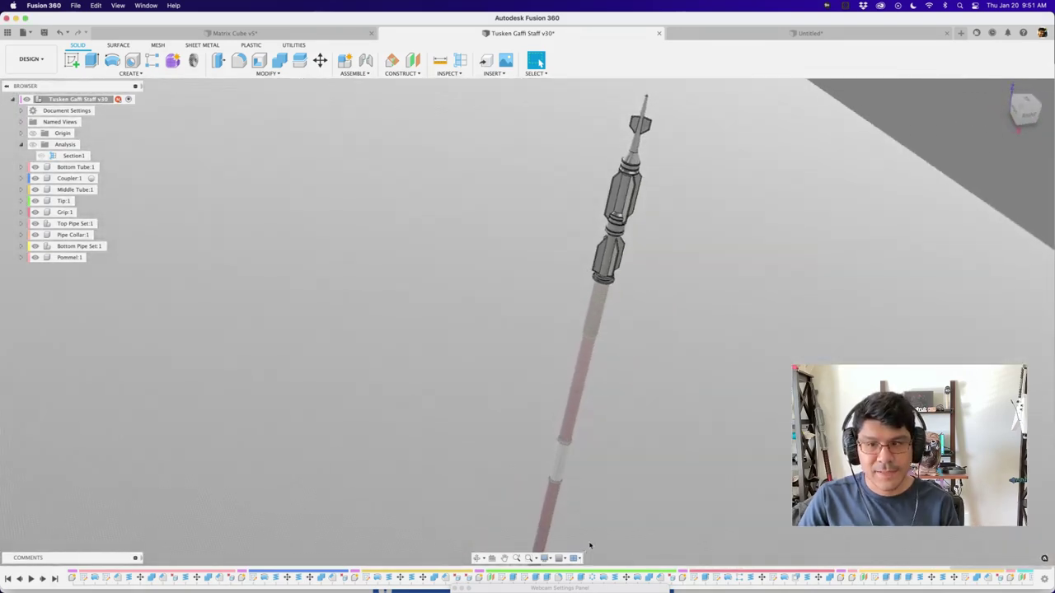
# Turn off the layout grid in the staff design.
pyautogui.click(560, 558)
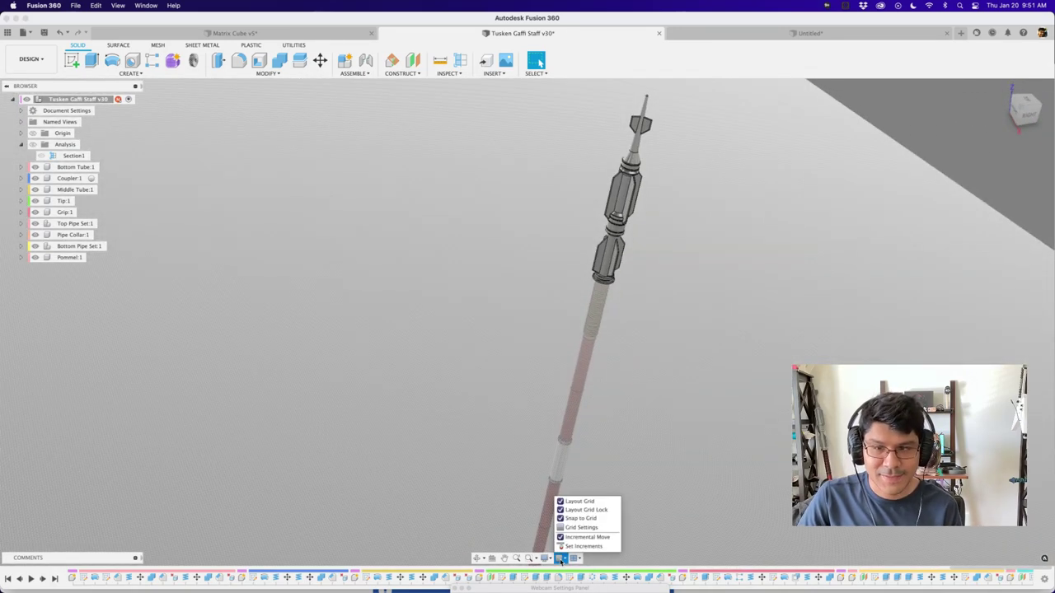
pyautogui.click(564, 502)
pyautogui.click(503, 429)
# Examine the complete staff from all sides, from the pommel and grip to the finned tip.
pyautogui.keyDown('shift'); pyautogui.scroll(10, 505, 428); pyautogui.keyUp('shift')
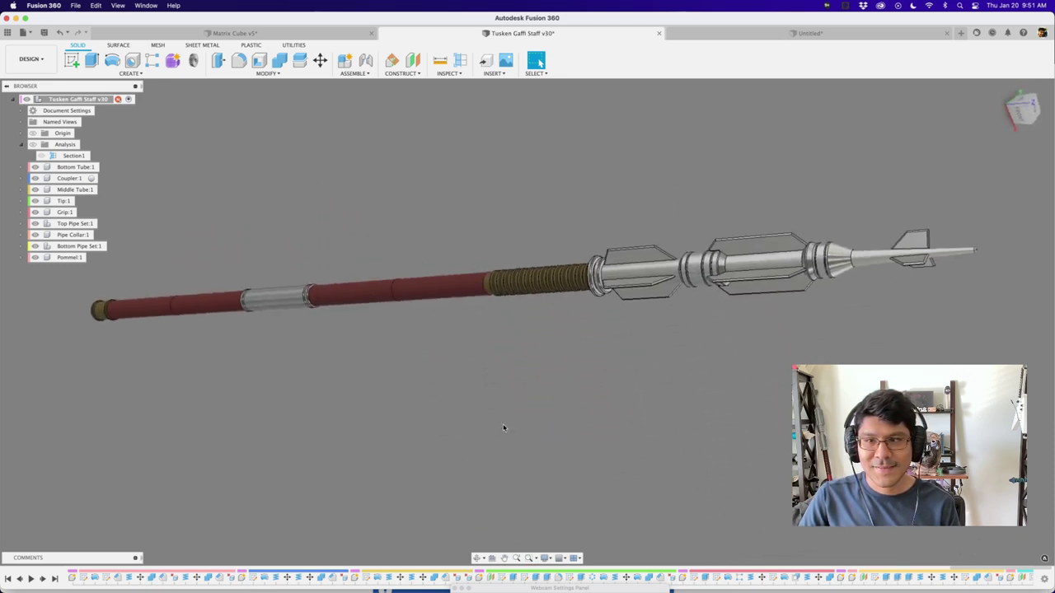
pyautogui.keyDown('shift'); pyautogui.scroll(10, 505, 428); pyautogui.keyUp('shift')
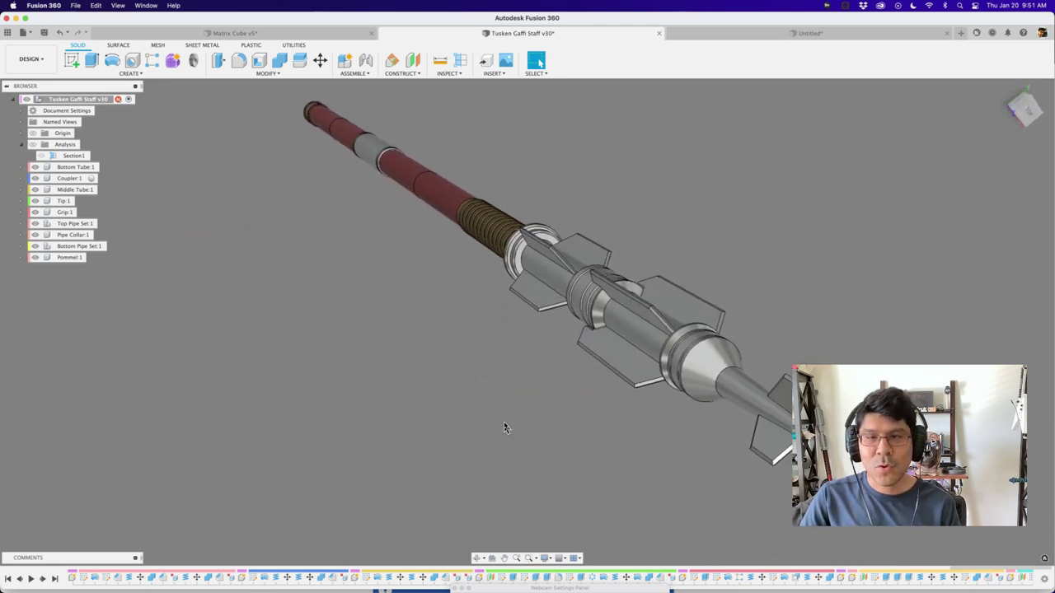
pyautogui.keyDown('shift'); pyautogui.hscroll(-10, 506, 429); pyautogui.keyUp('shift')
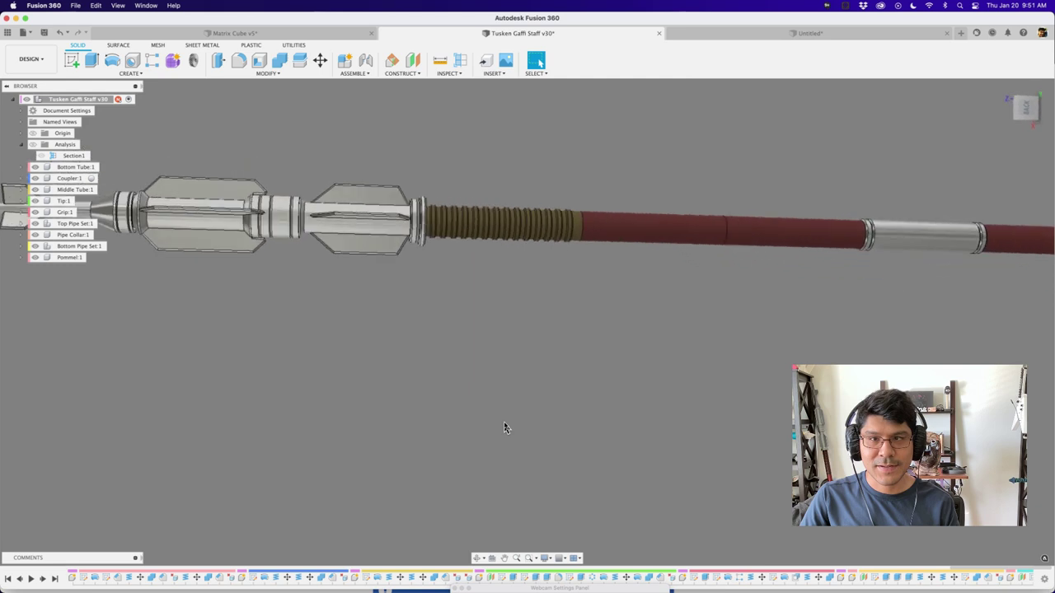
pyautogui.keyDown('shift'); pyautogui.hscroll(-10, 504, 424); pyautogui.keyUp('shift')
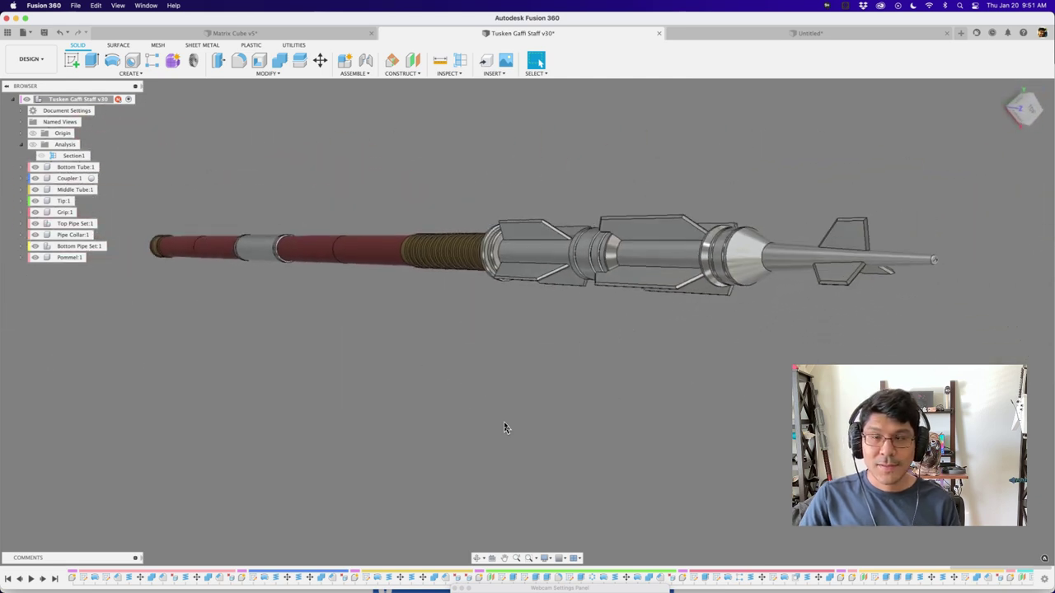
pyautogui.keyDown('shift'); pyautogui.scroll(10, 505, 427); pyautogui.keyUp('shift')
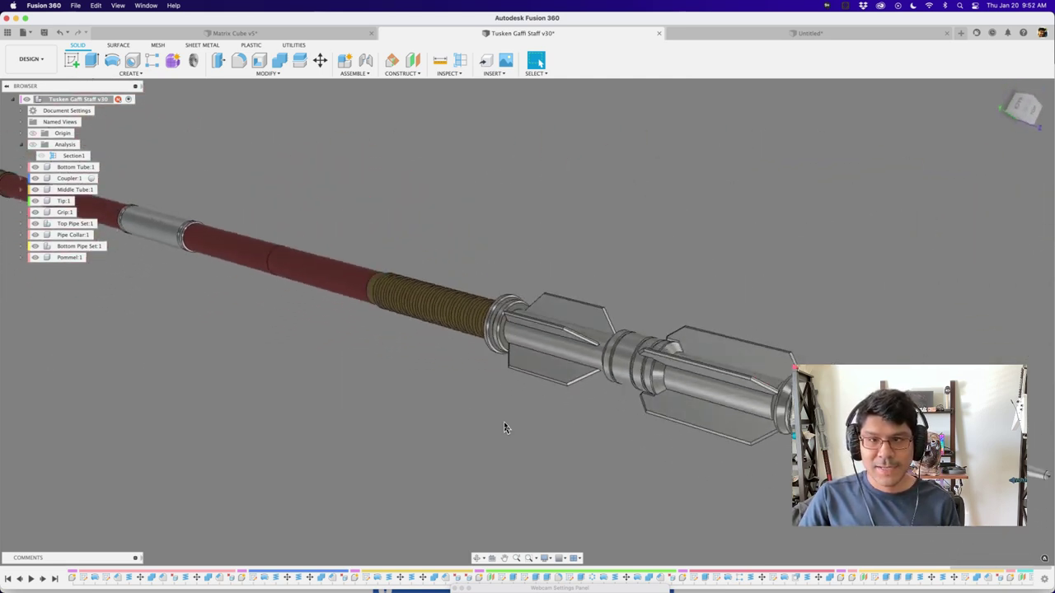
pyautogui.keyDown('shift'); pyautogui.scroll(10, 505, 426); pyautogui.keyUp('shift')
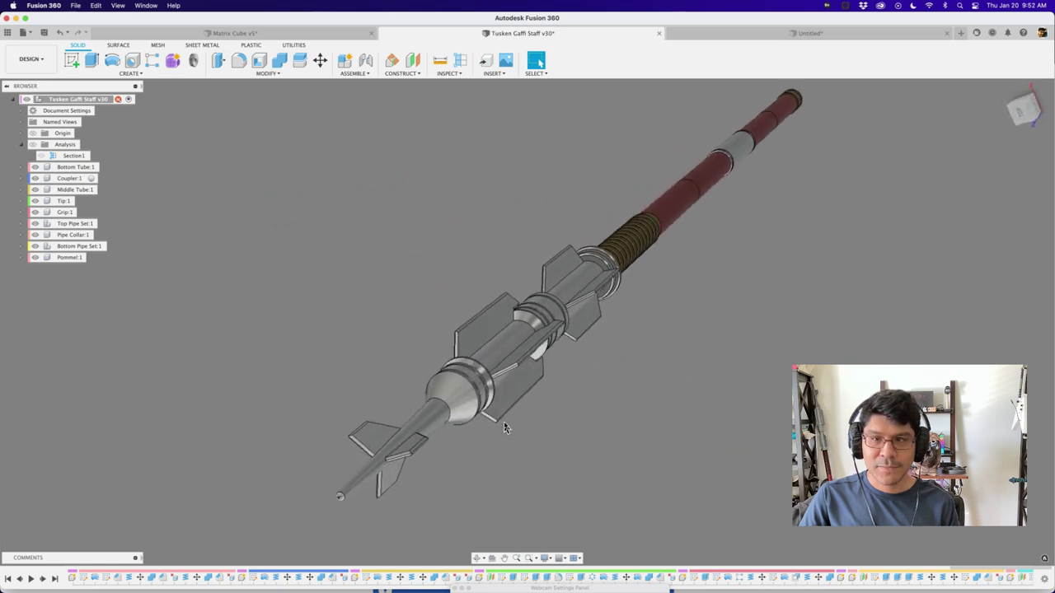
pyautogui.keyDown('shift'); pyautogui.hscroll(-10, 505, 423); pyautogui.keyUp('shift')
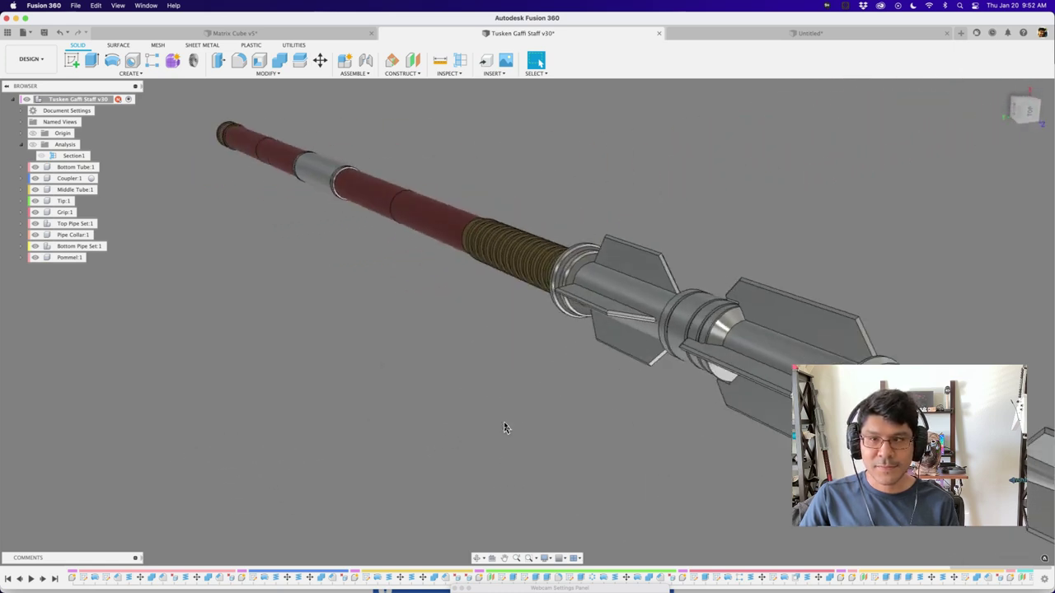
pyautogui.keyDown('shift'); pyautogui.scroll(8, 505, 427); pyautogui.keyUp('shift')
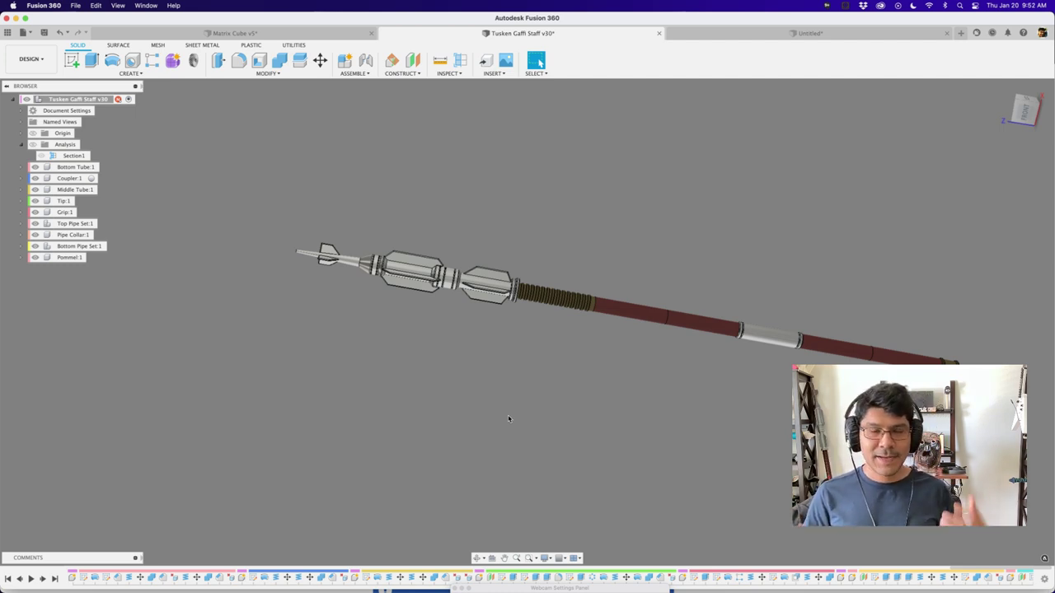
pyautogui.scroll(10, 484, 367)
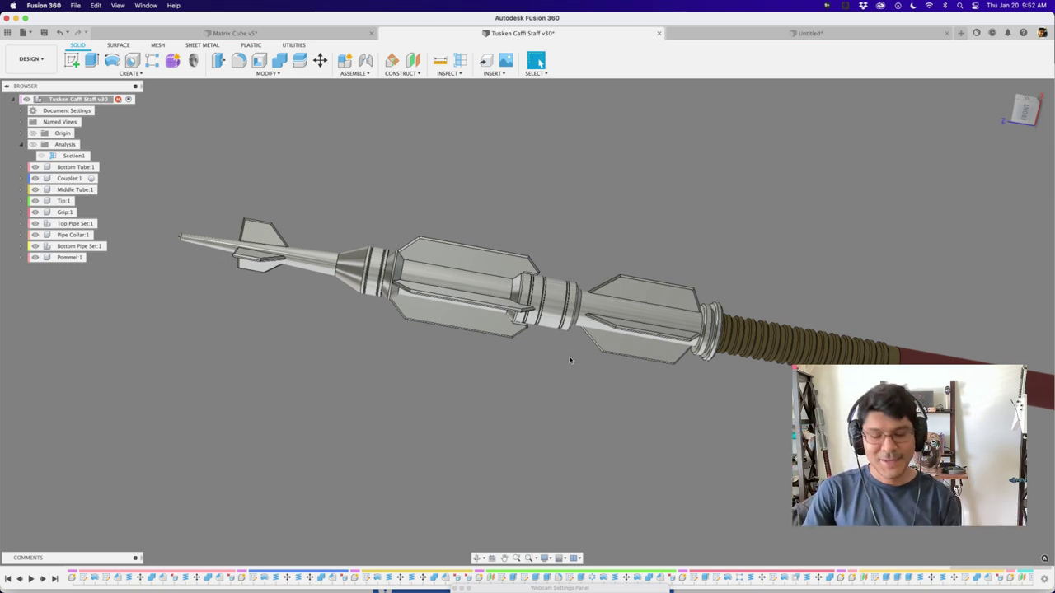
# Switch from Fusion 360 to Google Chrome.
pyautogui.press('super+Tab')
pyautogui.press('super+shift+Tab')
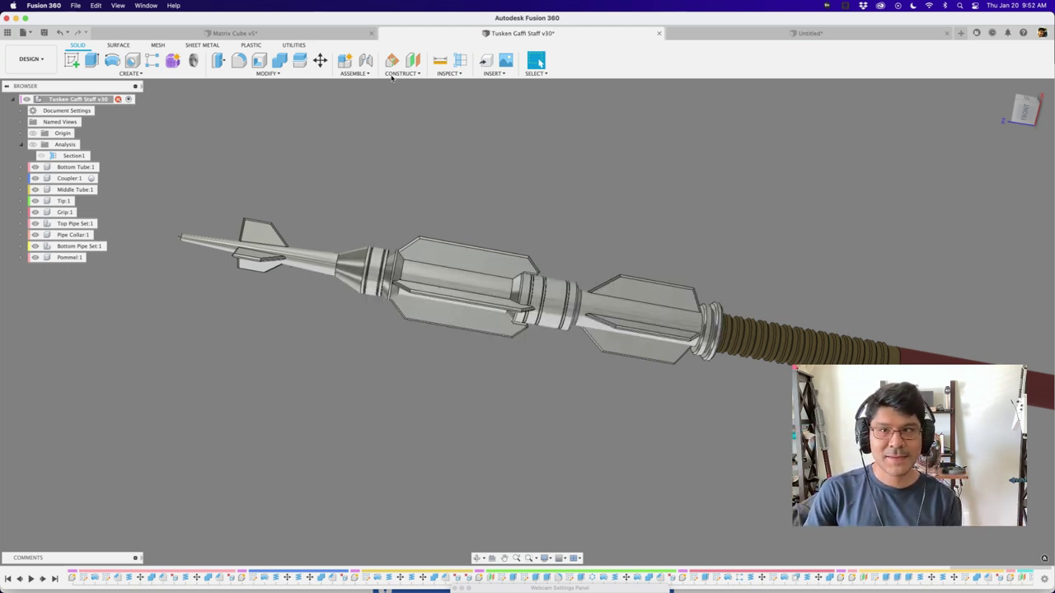
pyautogui.press('super+Tab')
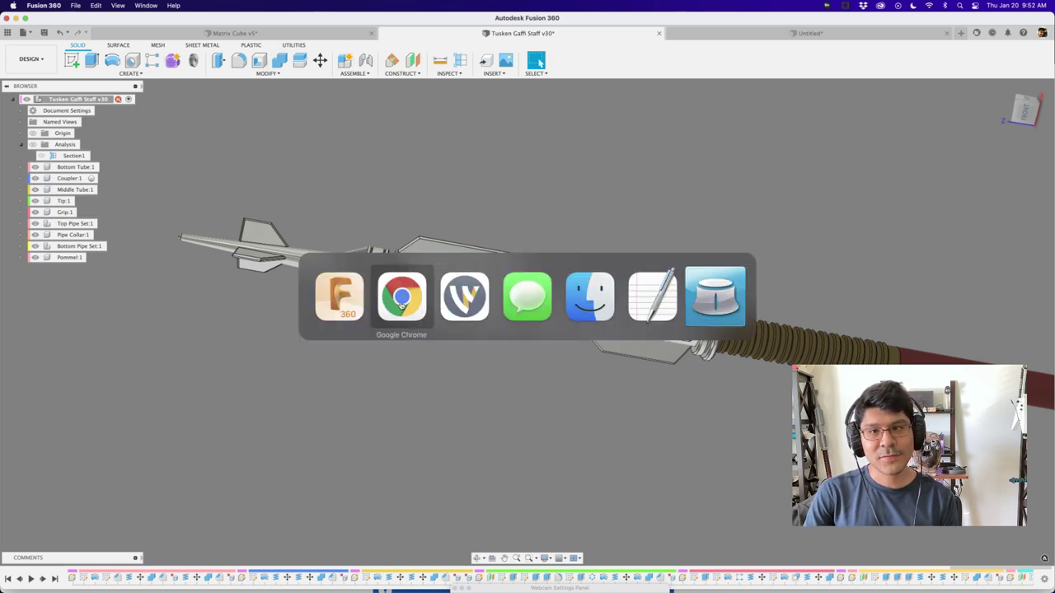